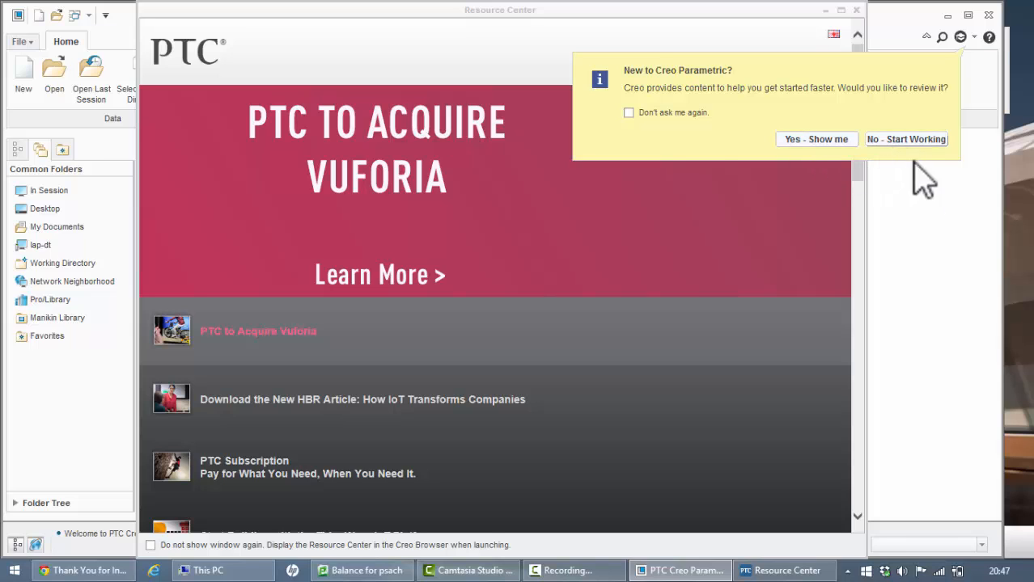
Dismiss the getting-started prompt and close the Resource Center window.
{"action": "left_click", "coordinate": [896, 142]}
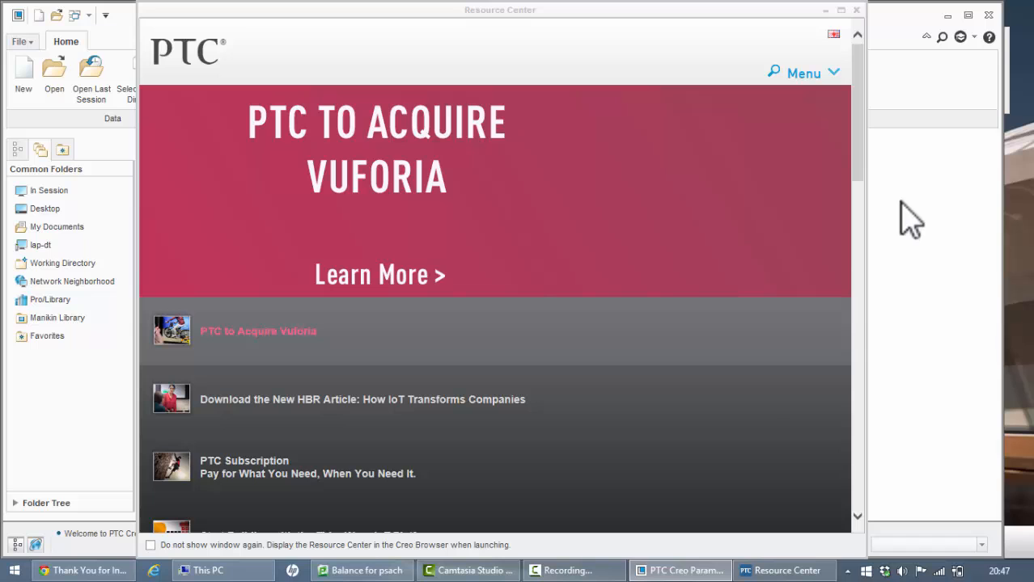
{"action": "left_click", "coordinate": [856, 11]}
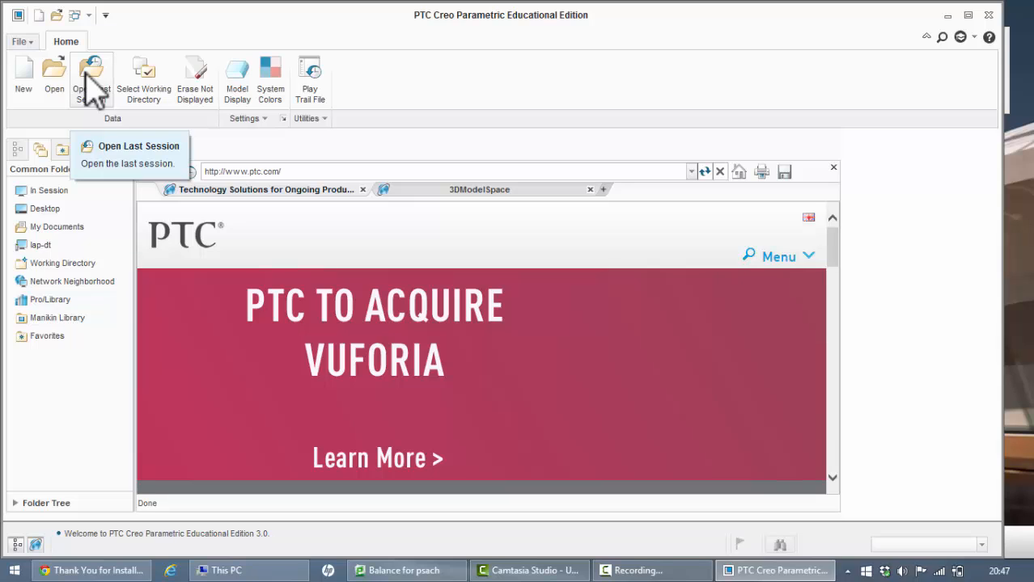
Set the working directory to My Documents > WORK > 006-2015-16 > teaching-groups > y12 > Product design Practical > Test > House.
{"action": "left_click", "coordinate": [145, 81]}
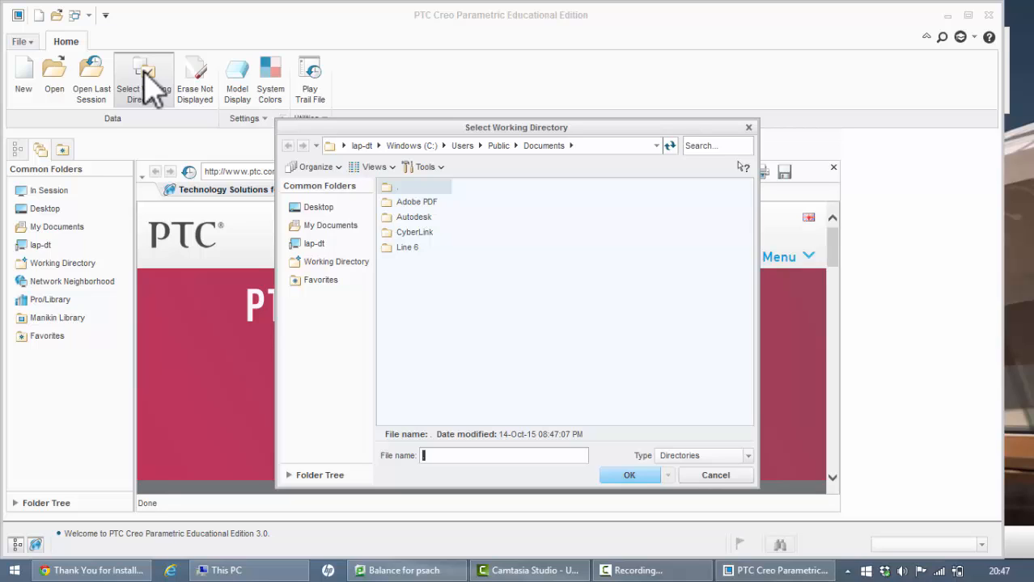
{"action": "left_click", "coordinate": [331, 227]}
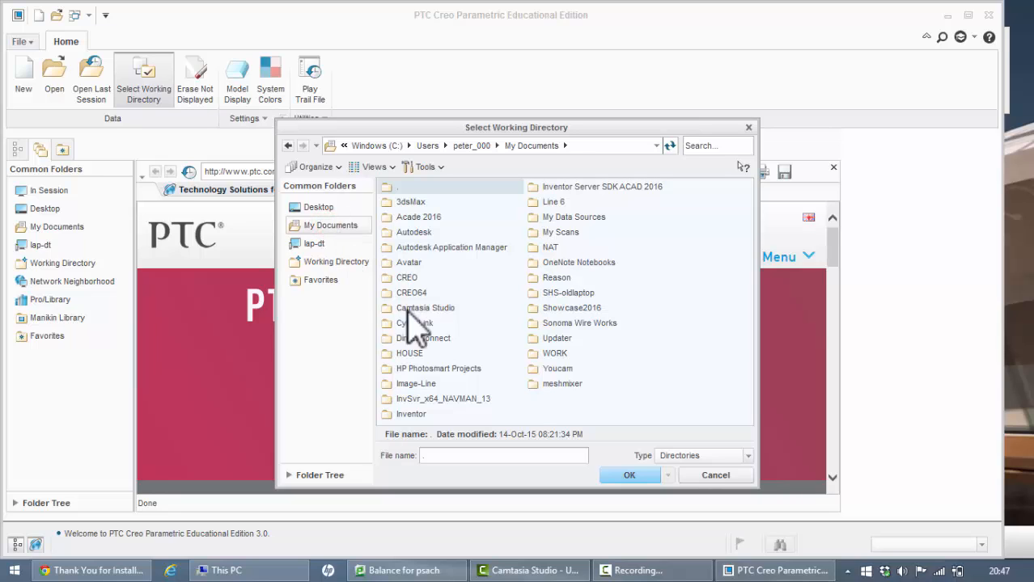
{"action": "double_click", "coordinate": [557, 353]}
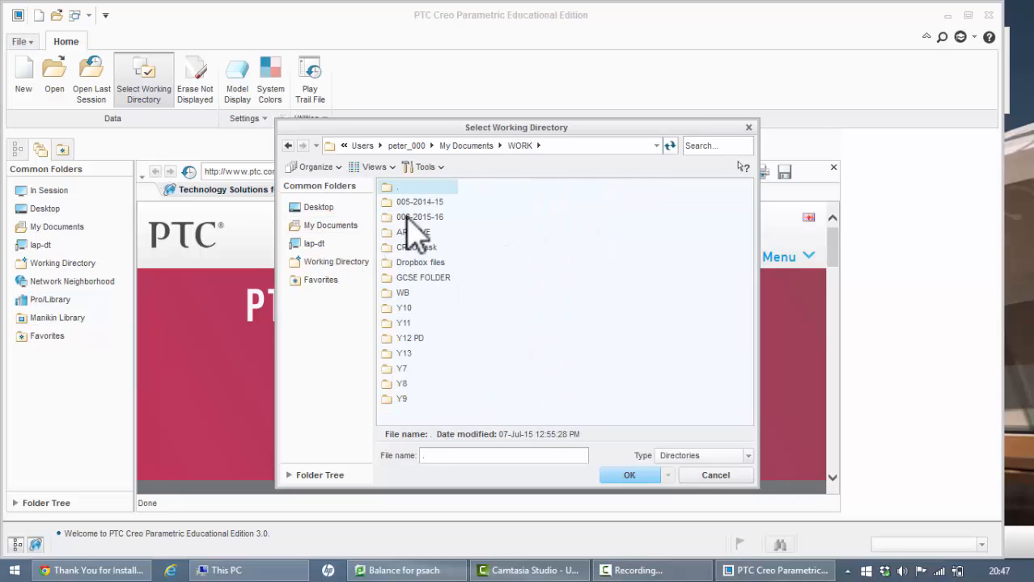
{"action": "double_click", "coordinate": [412, 217]}
{"action": "double_click", "coordinate": [411, 260]}
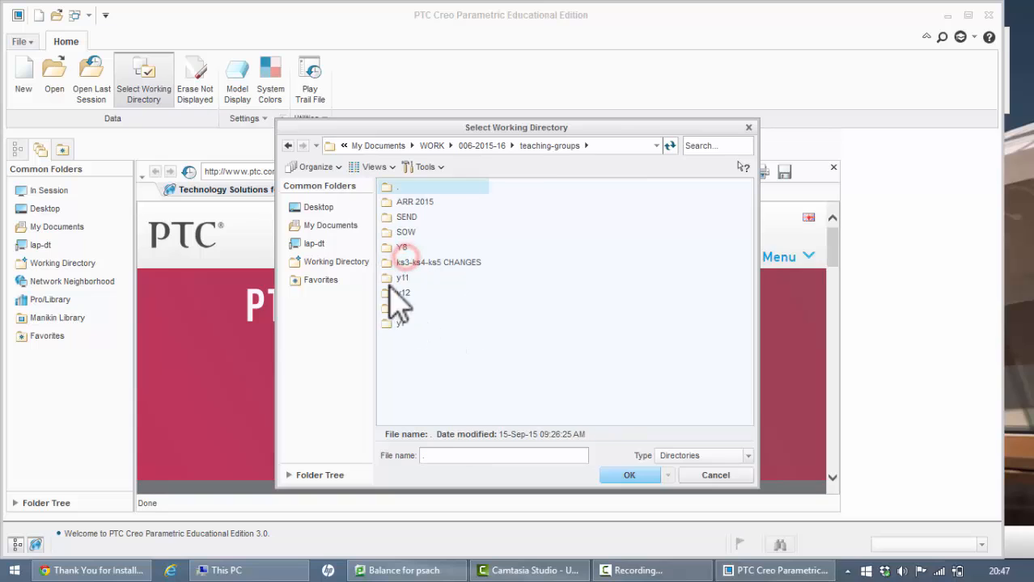
{"action": "double_click", "coordinate": [392, 292]}
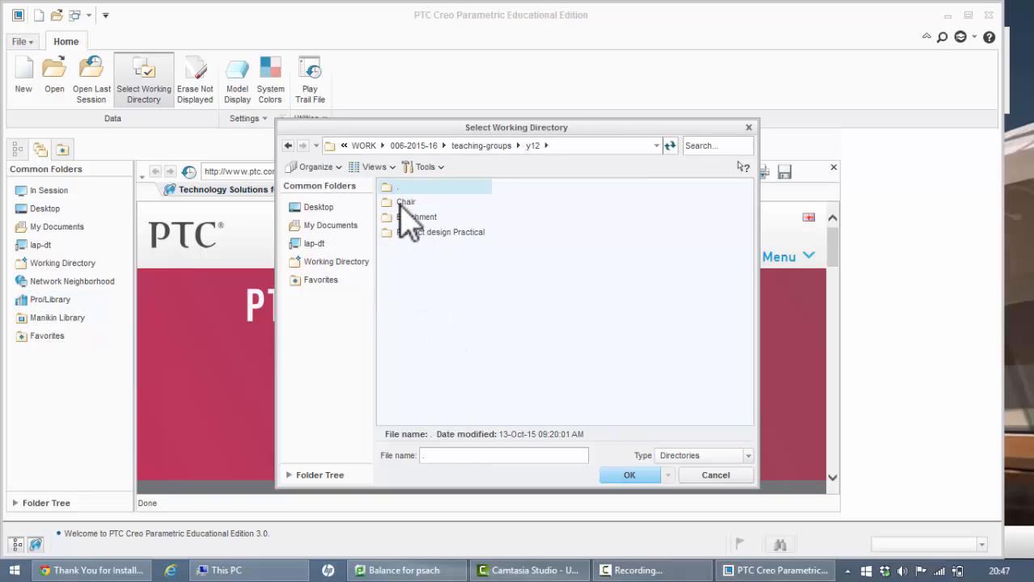
{"action": "double_click", "coordinate": [409, 233]}
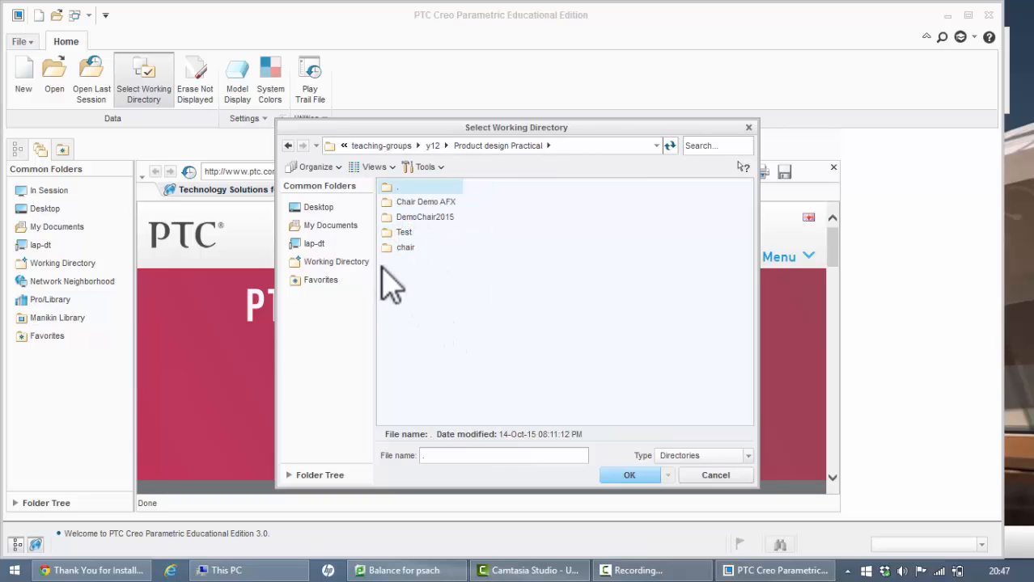
{"action": "left_click", "coordinate": [405, 233]}
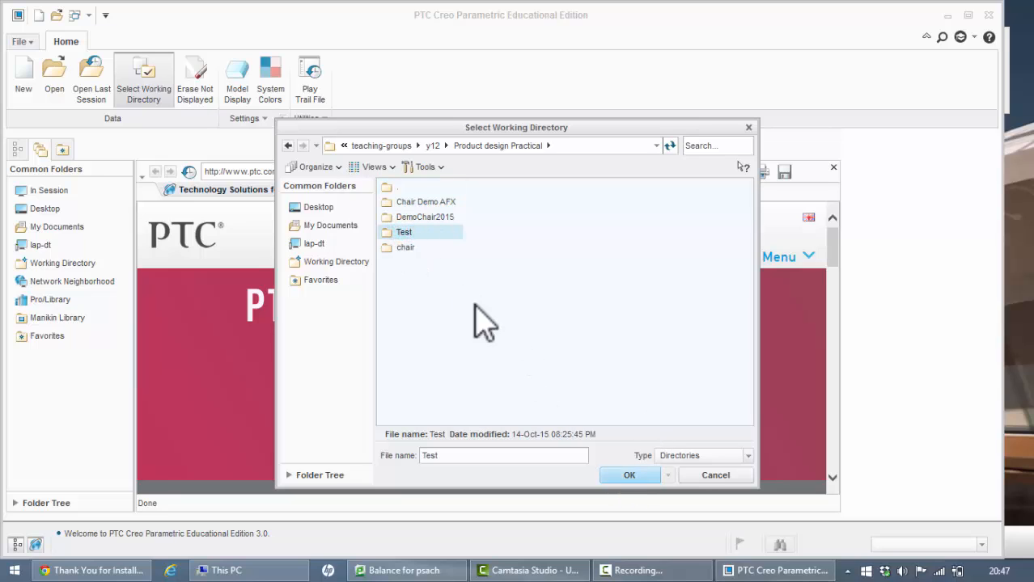
{"action": "double_click", "coordinate": [405, 234]}
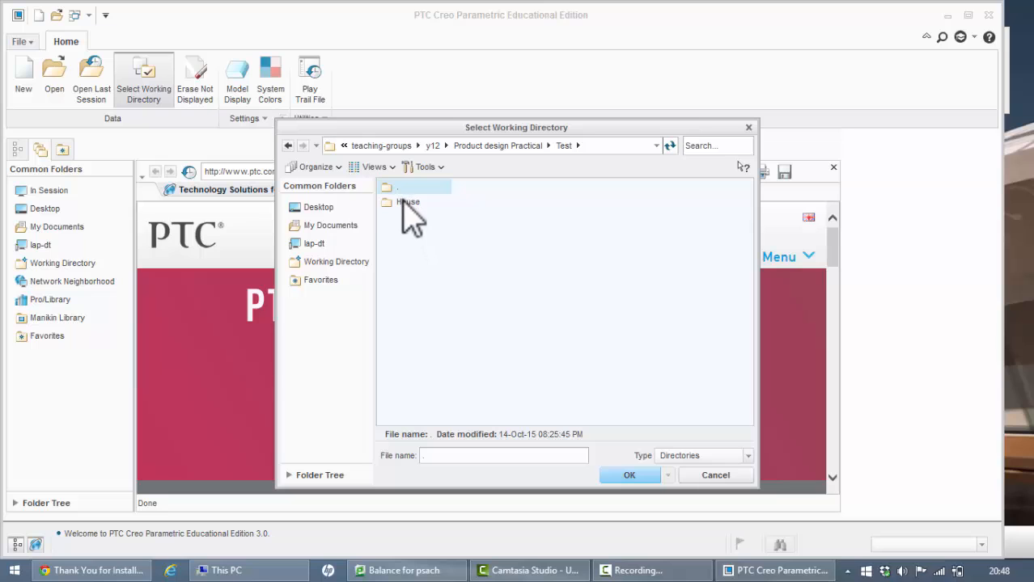
{"action": "left_click", "coordinate": [405, 203]}
{"action": "left_click", "coordinate": [630, 475]}
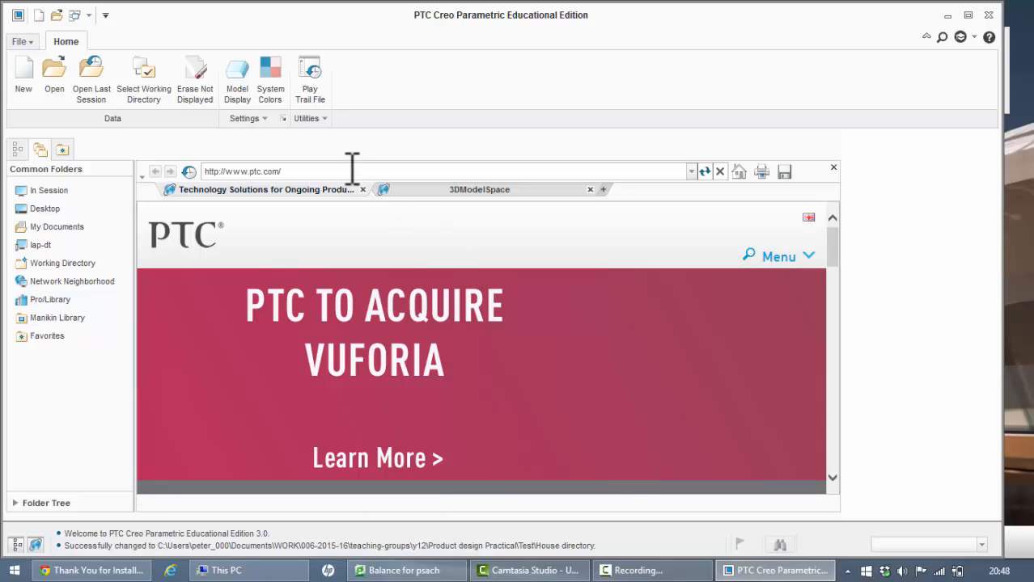
Create a new solid part named demo-house from the default template.
{"action": "left_click", "coordinate": [19, 66]}
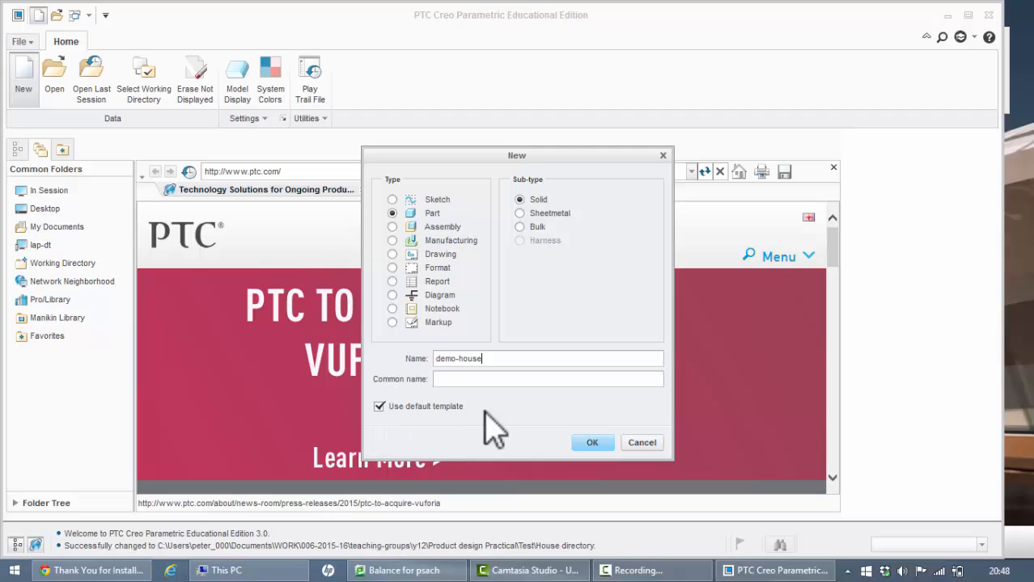
{"action": "left_click", "coordinate": [590, 444]}
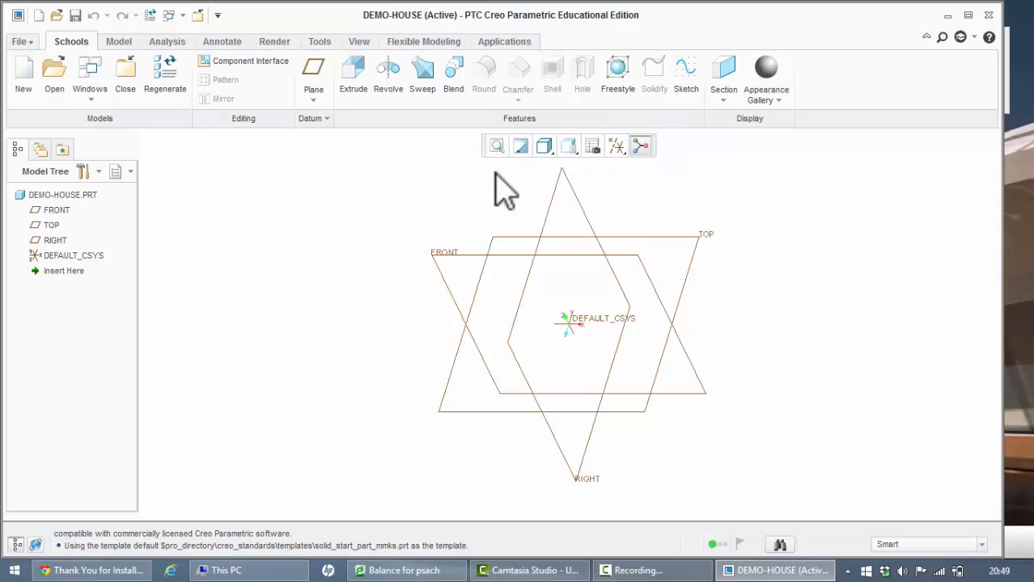
Examine the default datum planes in the isometric, standard and top orientations.
{"action": "left_click", "coordinate": [482, 146]}
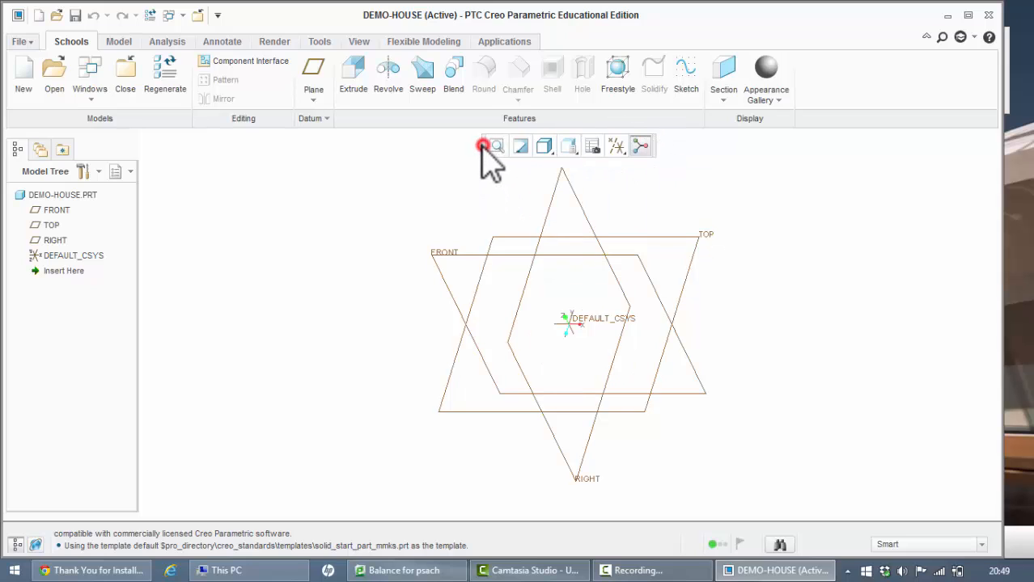
{"action": "left_click", "coordinate": [567, 146]}
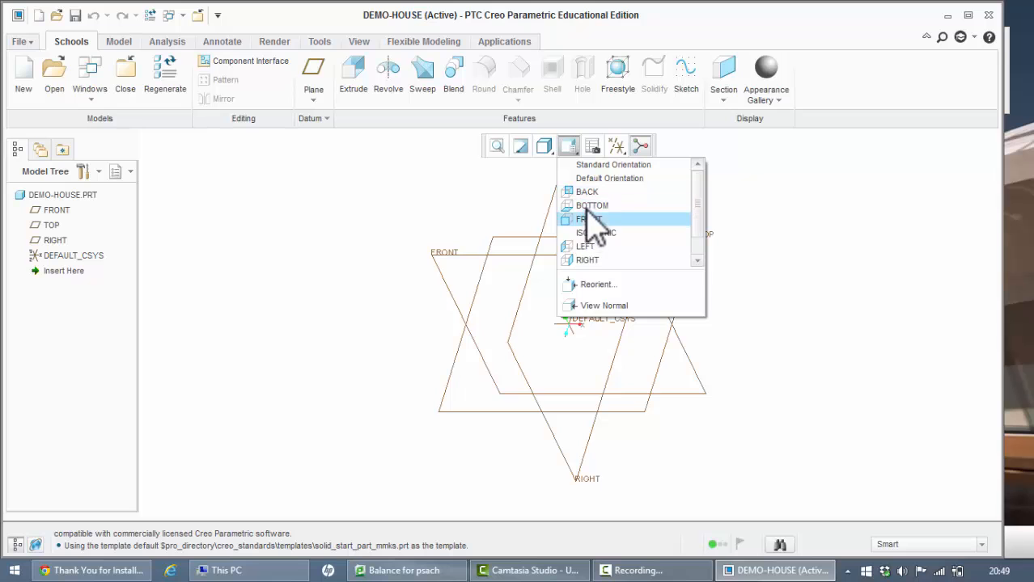
{"action": "left_click", "coordinate": [592, 231]}
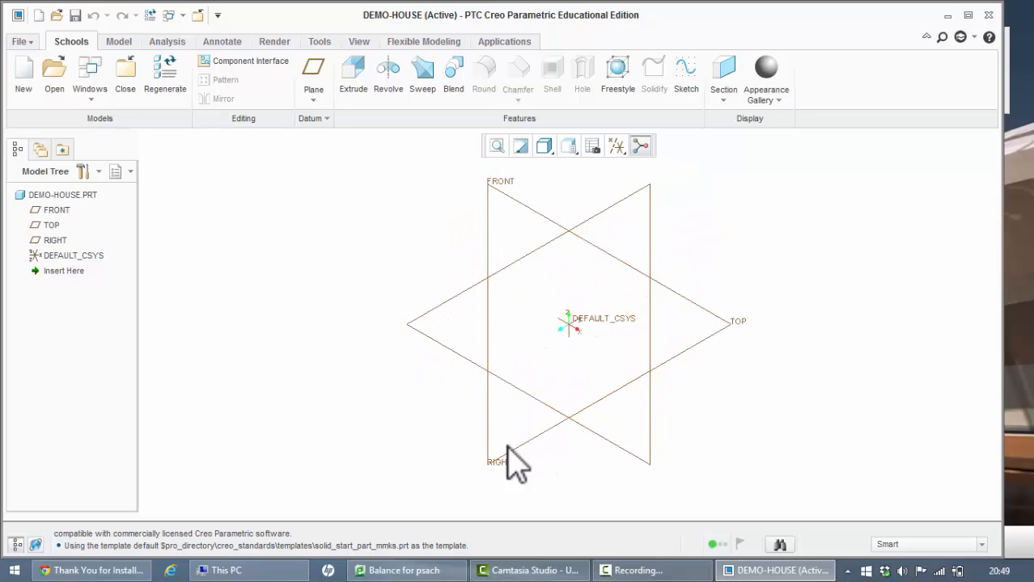
{"action": "left_click", "coordinate": [569, 147]}
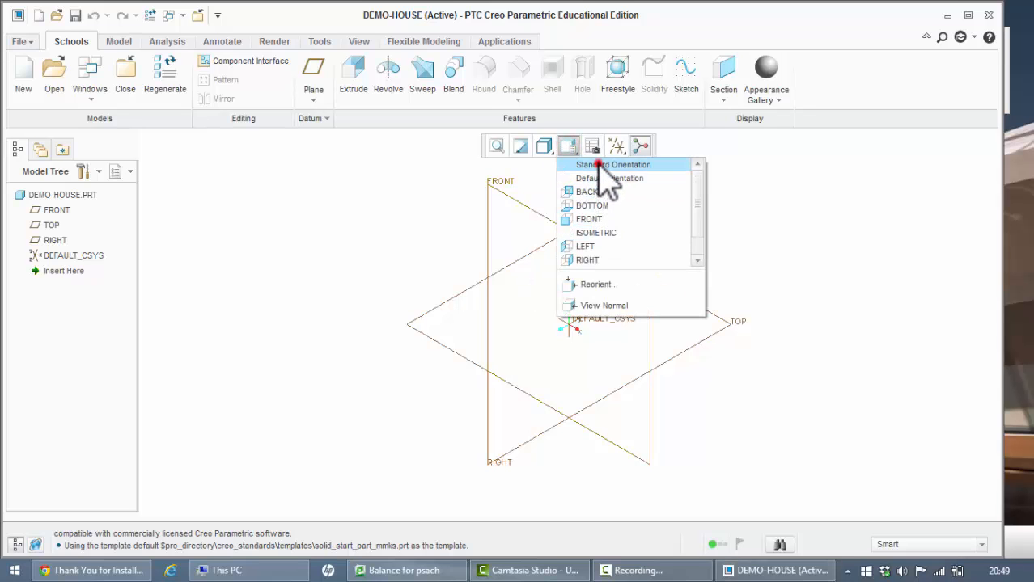
{"action": "left_click", "coordinate": [598, 164]}
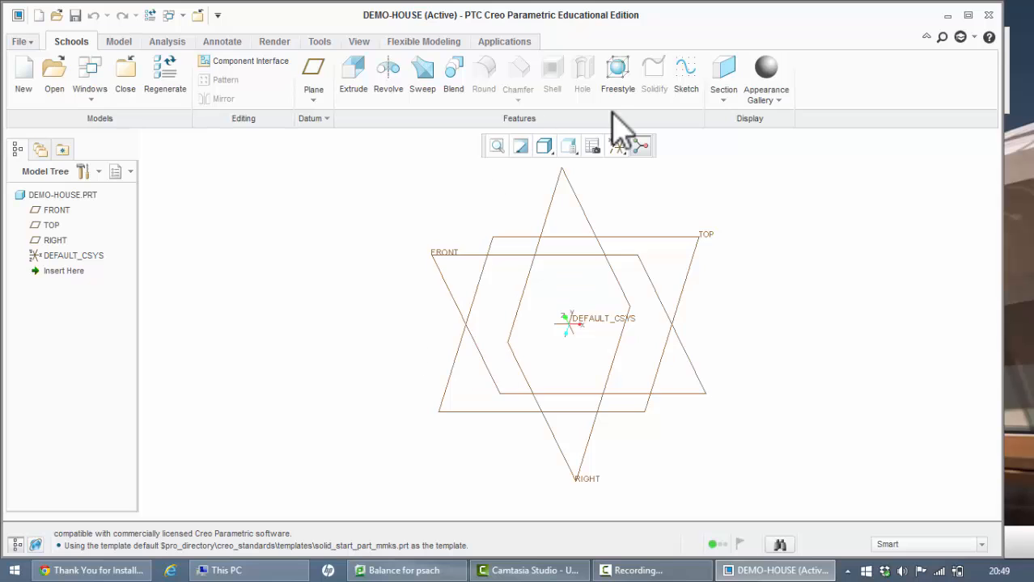
{"action": "left_click", "coordinate": [568, 147]}
{"action": "left_click", "coordinate": [696, 196]}
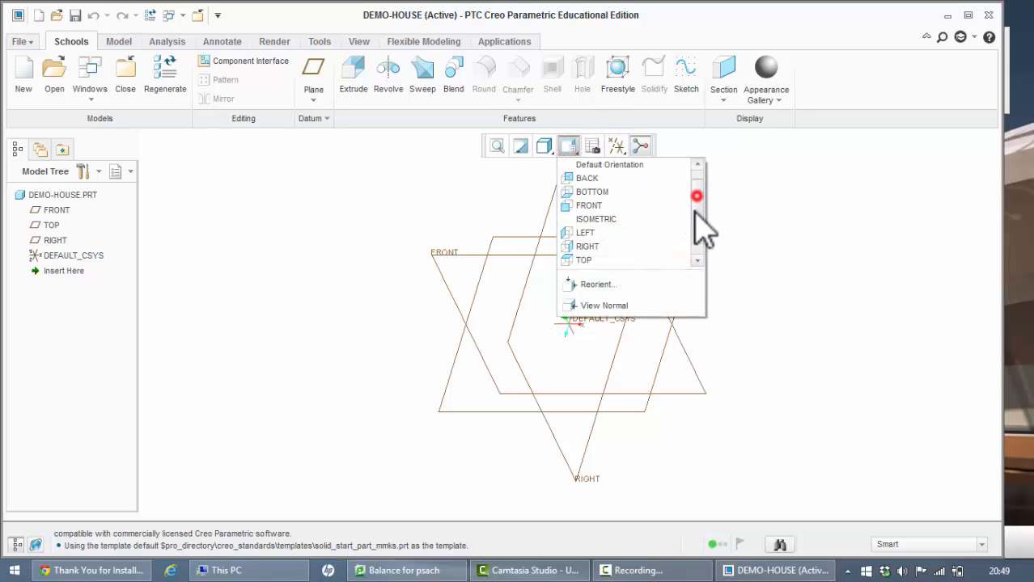
{"action": "left_click", "coordinate": [607, 261]}
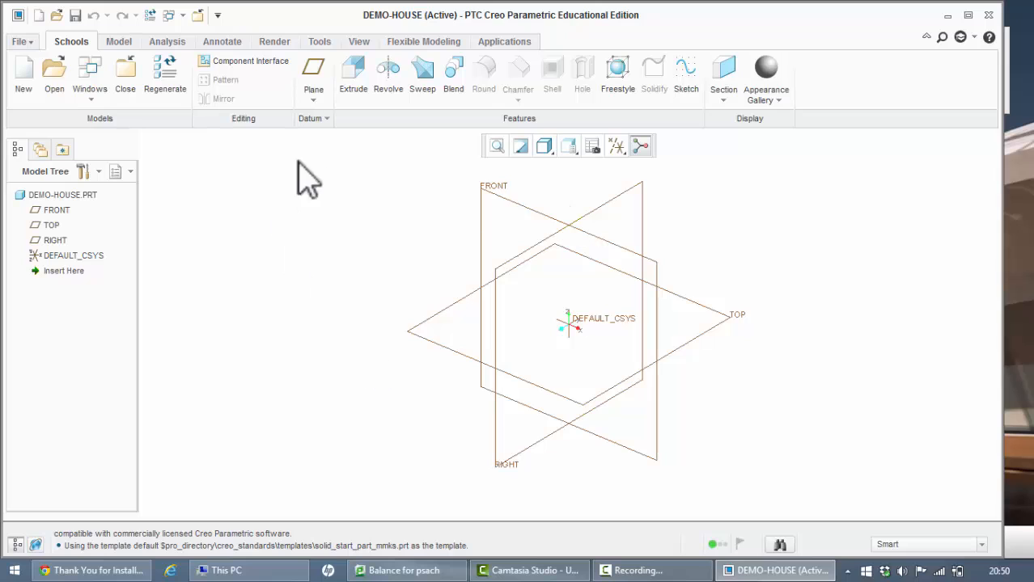
Start an Extrude on the TOP plane and sketch a center rectangle of about 247 by 130 mm on the origin.
{"action": "left_click", "coordinate": [353, 75]}
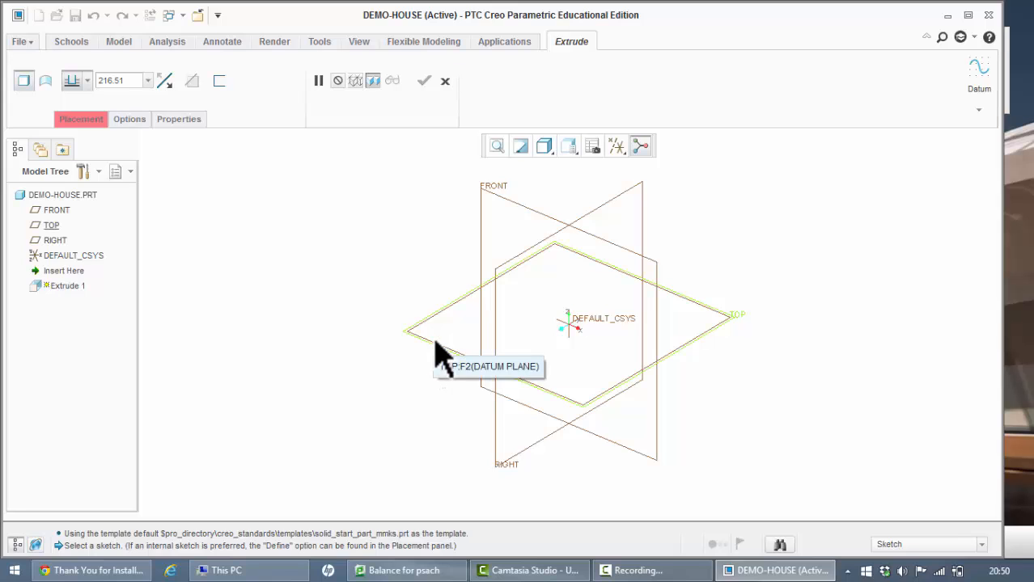
{"action": "left_click", "coordinate": [51, 226]}
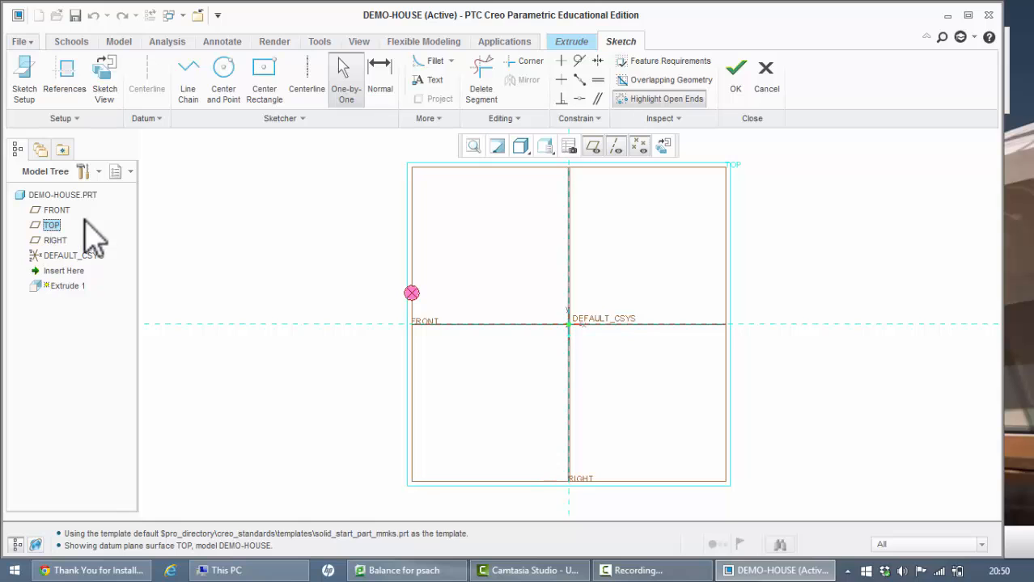
{"action": "left_click", "coordinate": [265, 68]}
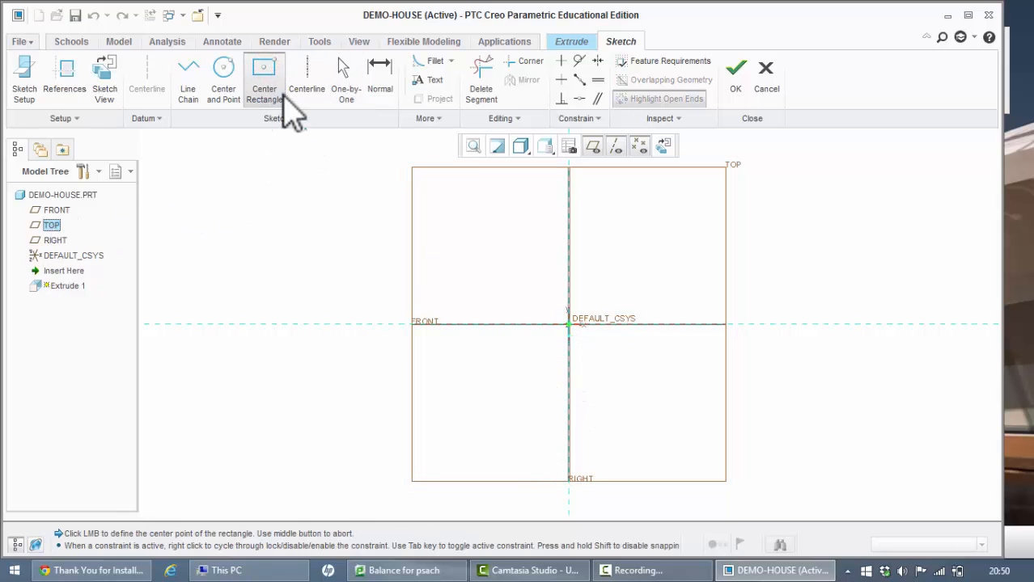
{"action": "left_click", "coordinate": [569, 324]}
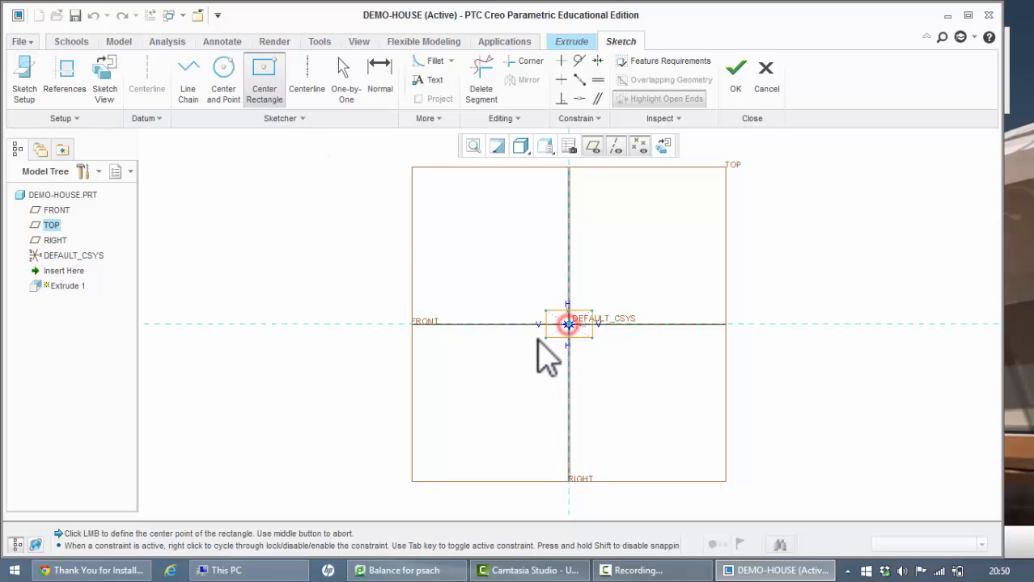
{"action": "left_click", "coordinate": [493, 364]}
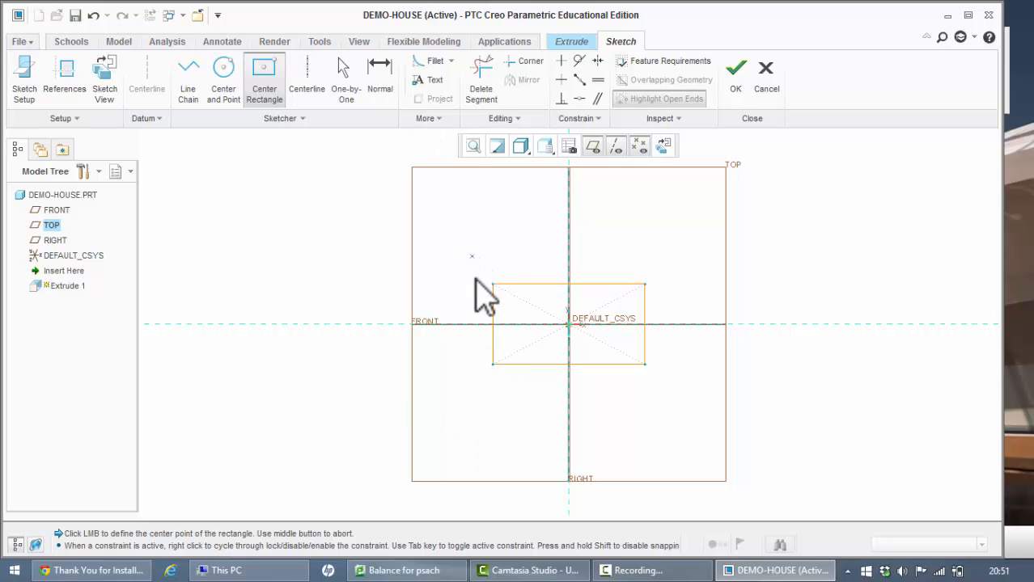
Show the rectangle sketch in isometric orientation and accept it as the extrusion profile.
{"action": "left_click", "coordinate": [545, 147]}
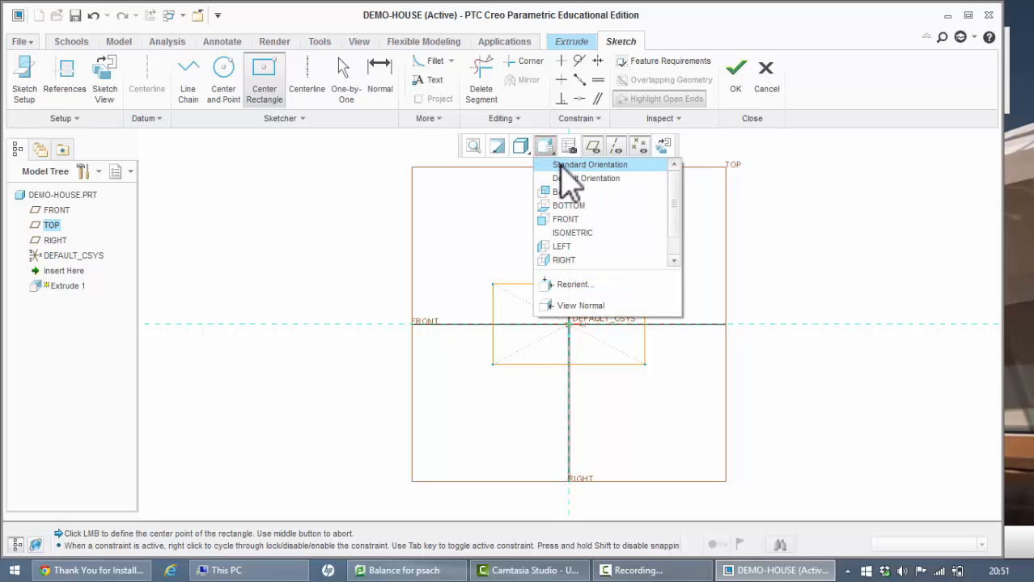
{"action": "left_click", "coordinate": [569, 165]}
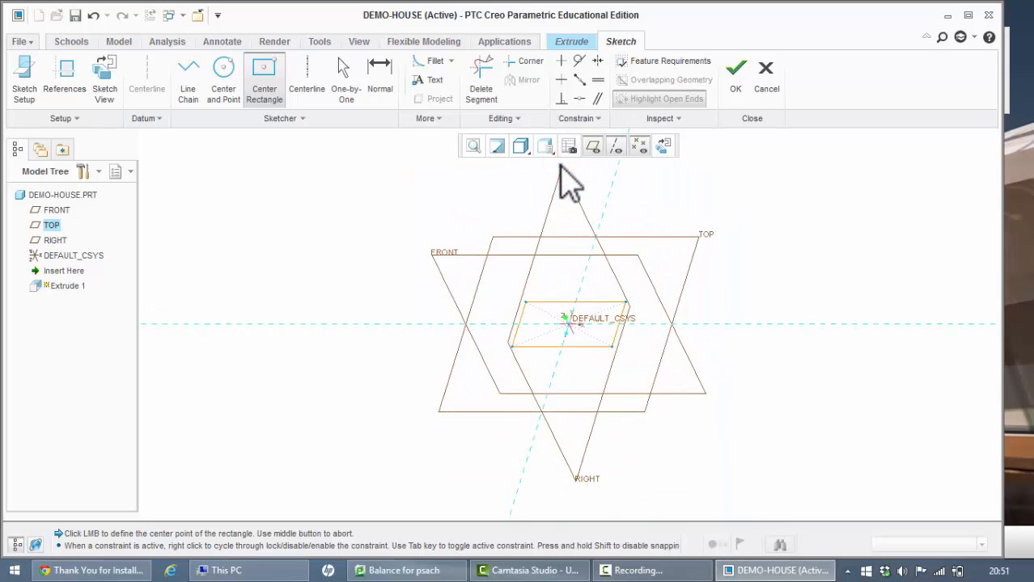
{"action": "left_click", "coordinate": [547, 148]}
{"action": "left_click", "coordinate": [559, 176]}
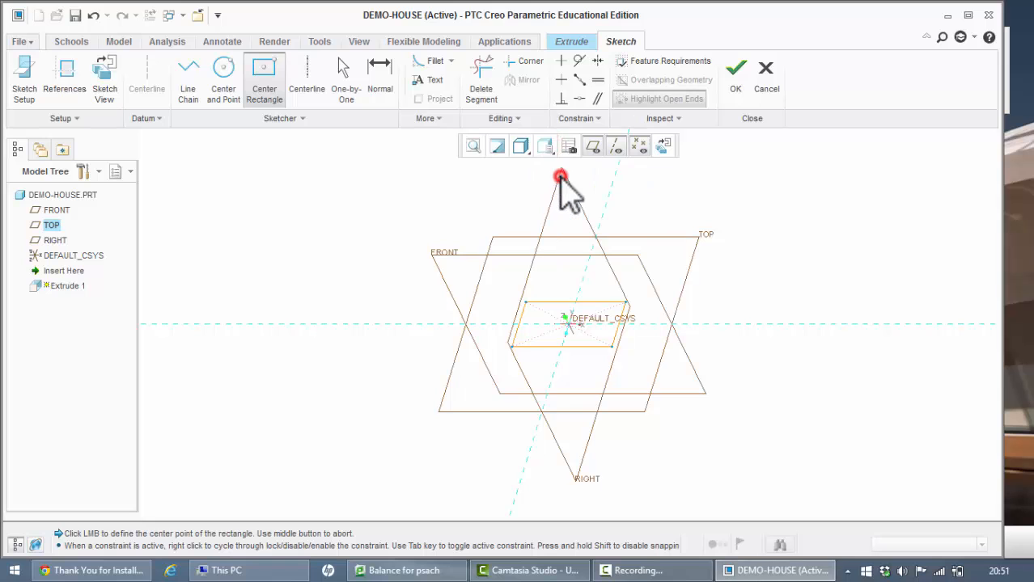
{"action": "left_click", "coordinate": [545, 146]}
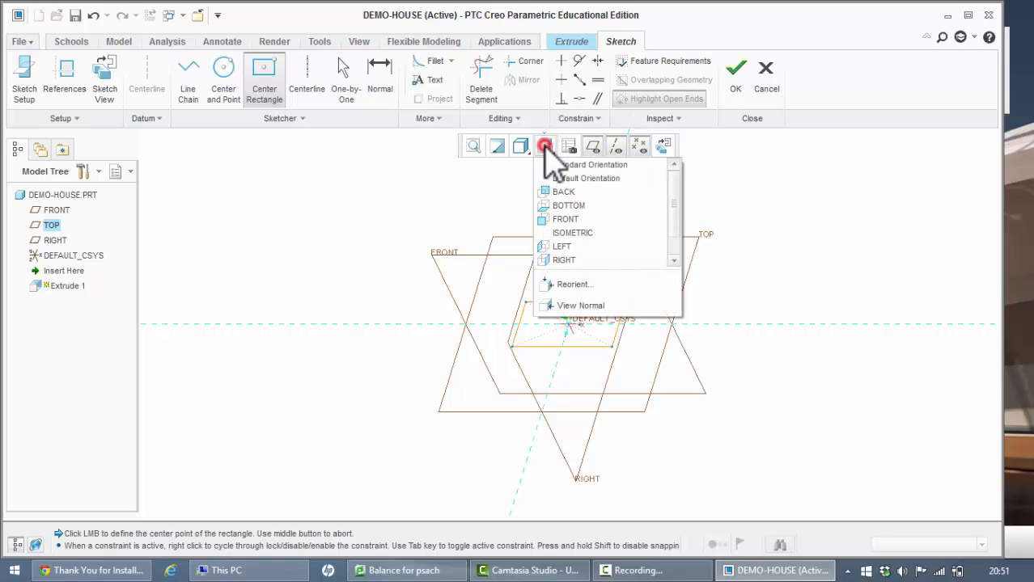
{"action": "left_click", "coordinate": [571, 233]}
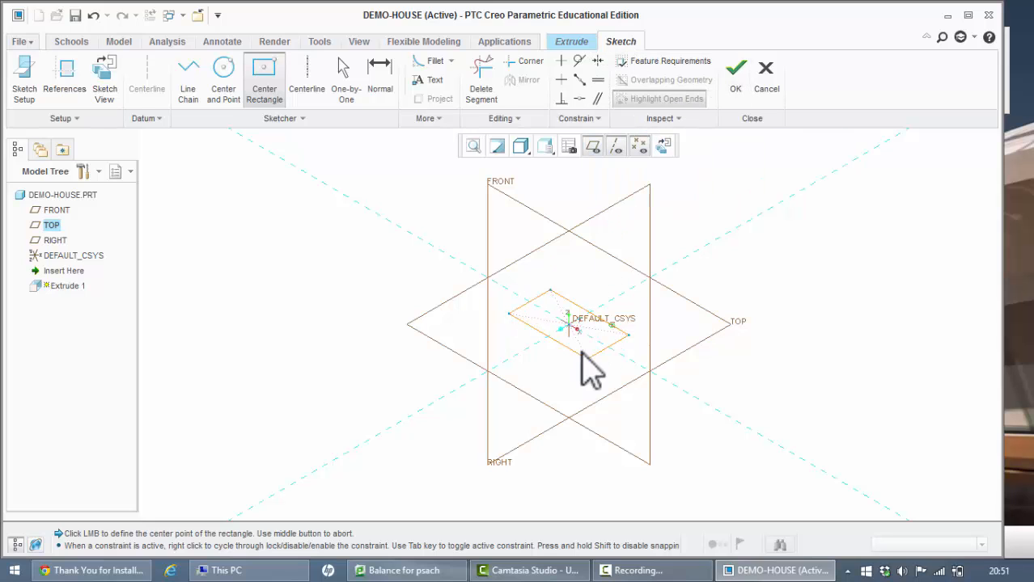
{"action": "left_click", "coordinate": [733, 81]}
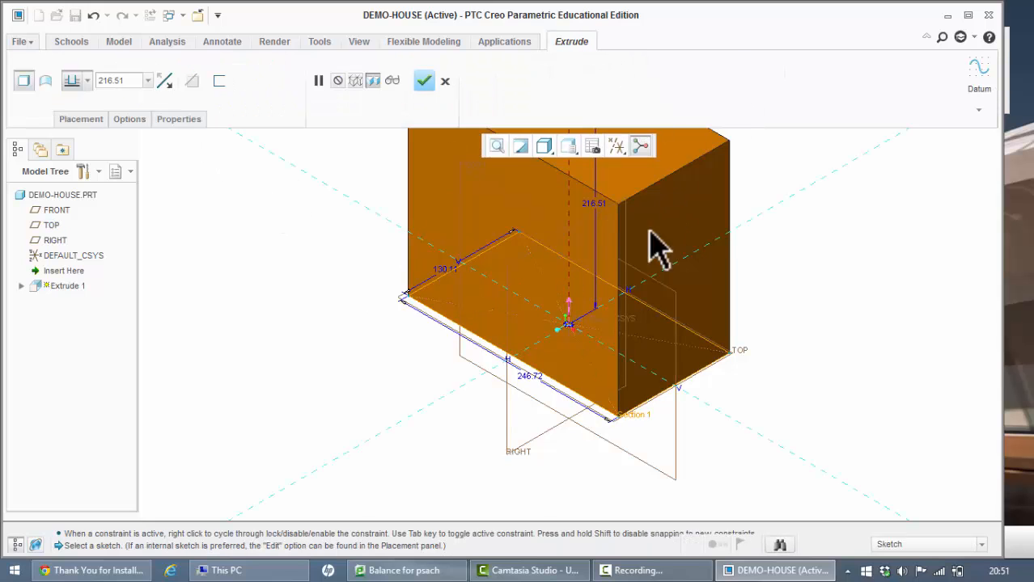
Set the extrusion depth of the rectangular block to 90 mm.
{"action": "scroll", "coordinate": [589, 212], "scroll_direction": "down", "scroll_amount": 4}
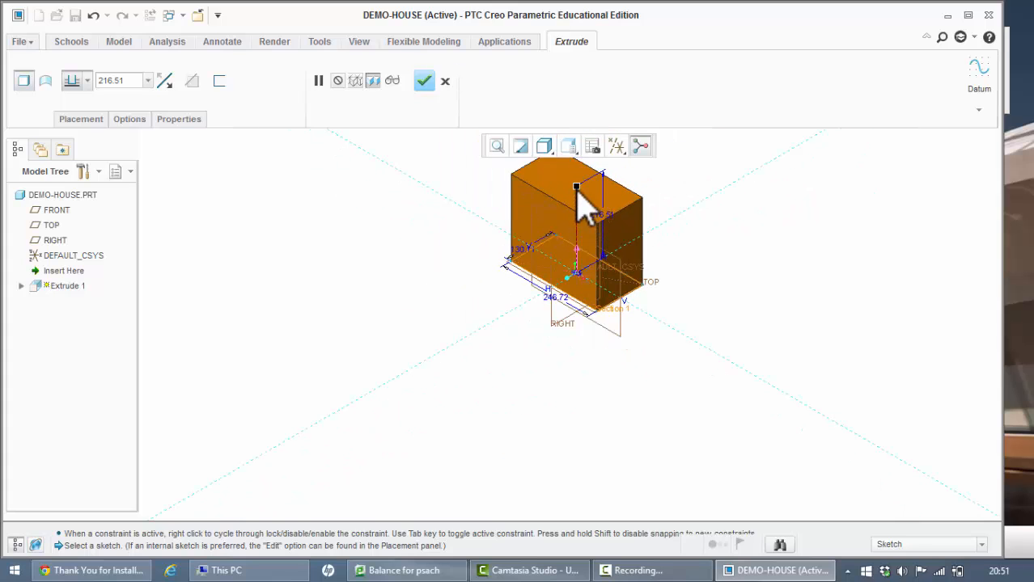
{"action": "mouse_move", "coordinate": [577, 190]}
{"action": "left_mouse_down"}
{"action": "mouse_move", "coordinate": [590, 241]}
{"action": "mouse_move", "coordinate": [588, 206]}
{"action": "left_mouse_up"}
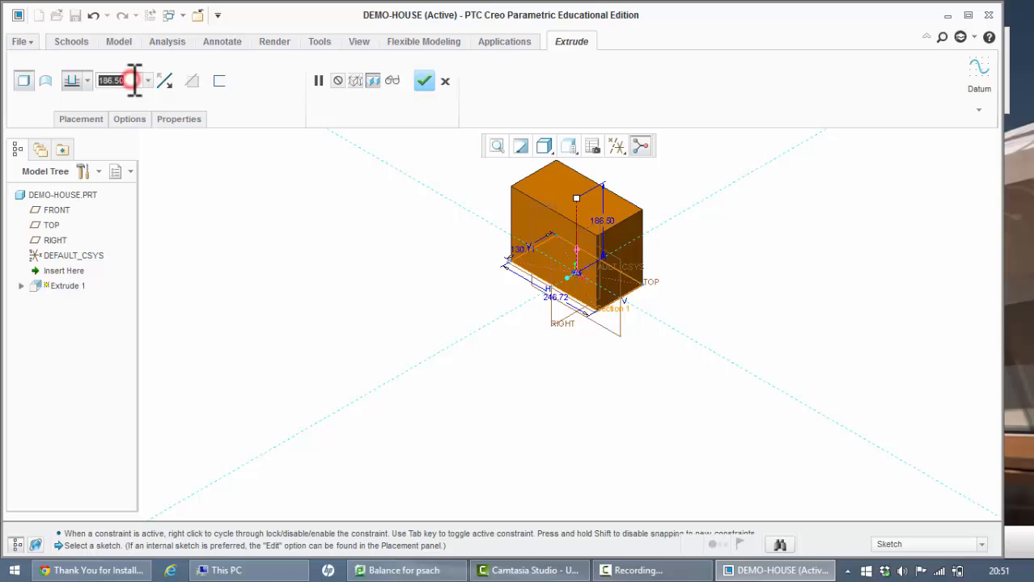
{"action": "type", "text": "90"}
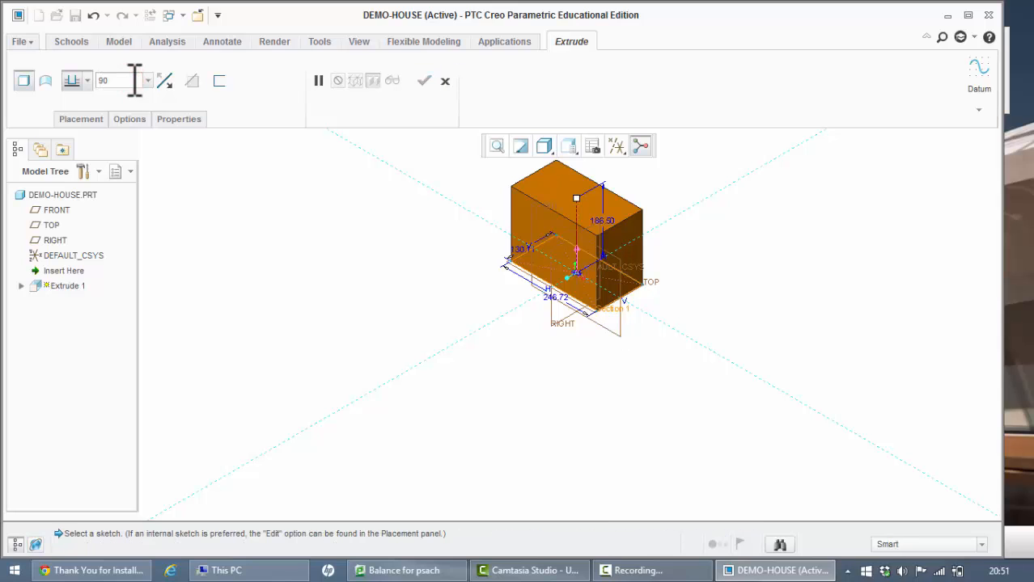
{"action": "key", "text": "Return"}
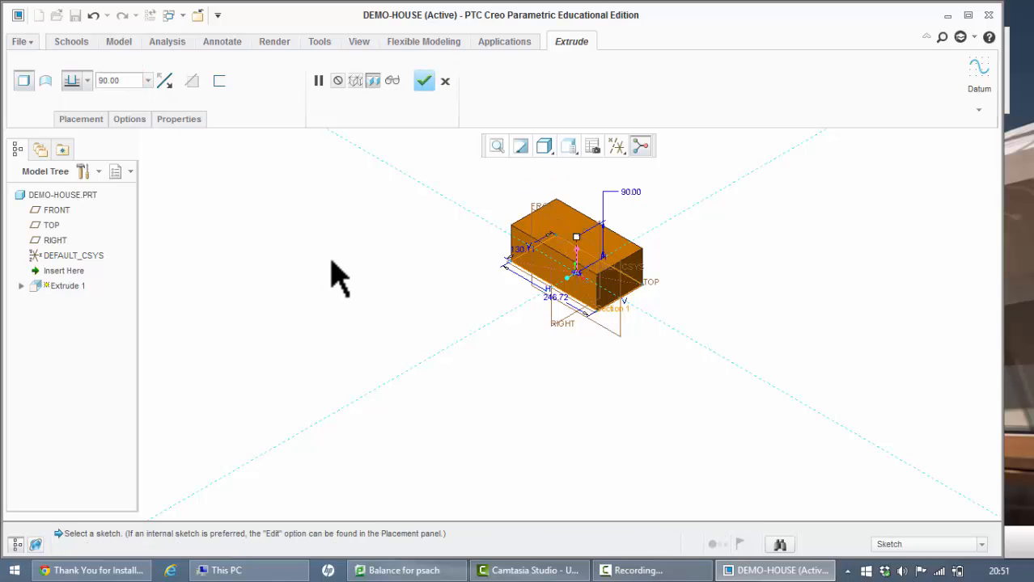
Complete the extrusion of the rectangular block and open its section sketch for editing.
{"action": "left_click", "coordinate": [422, 81]}
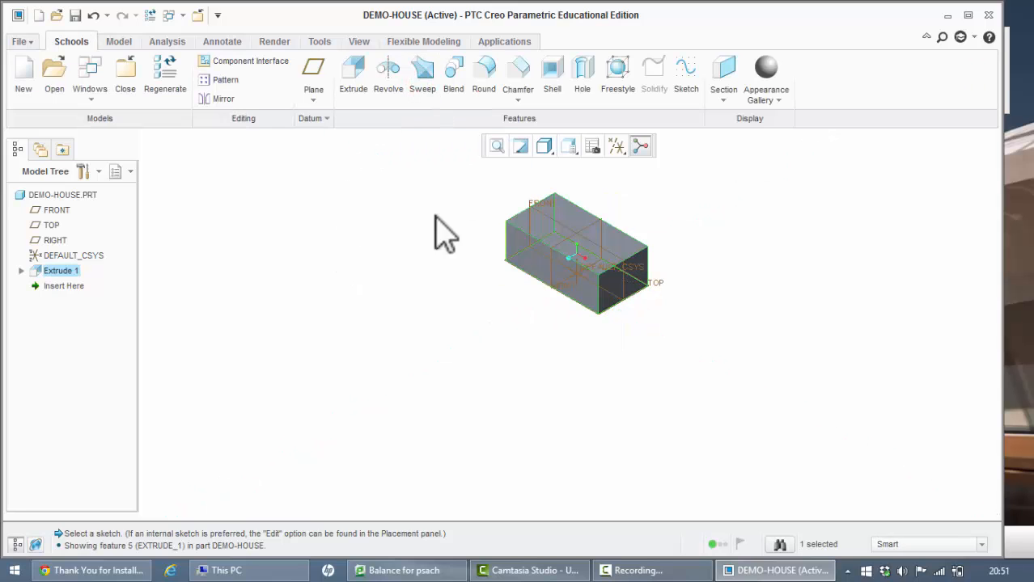
{"action": "left_click", "coordinate": [495, 146]}
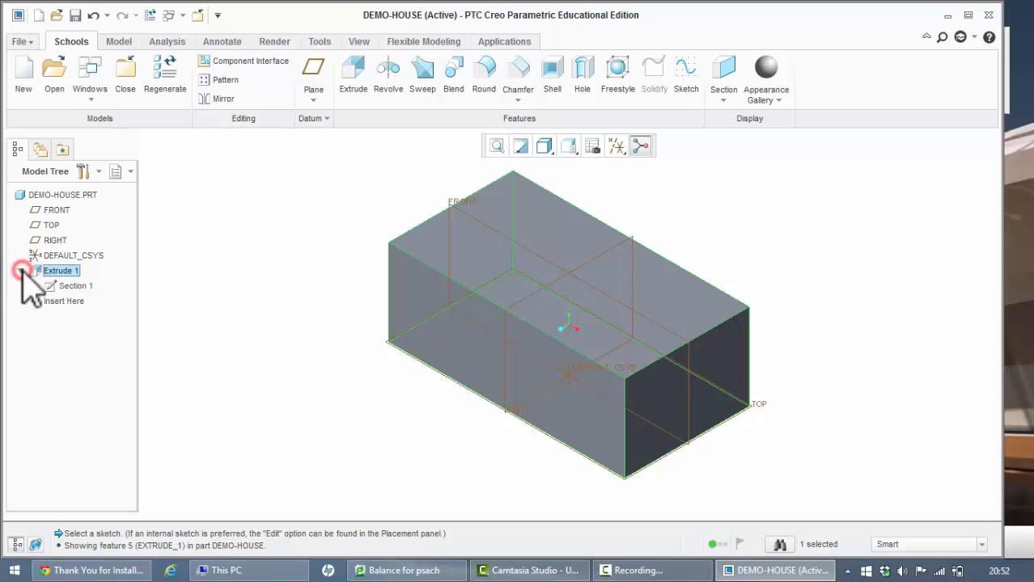
{"action": "left_click", "coordinate": [76, 286]}
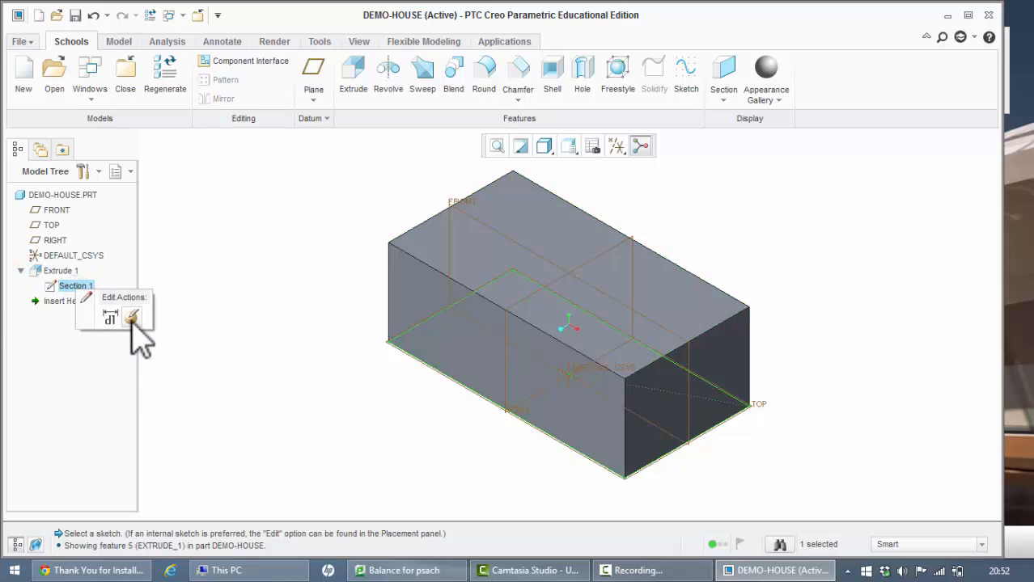
{"action": "left_click", "coordinate": [133, 318]}
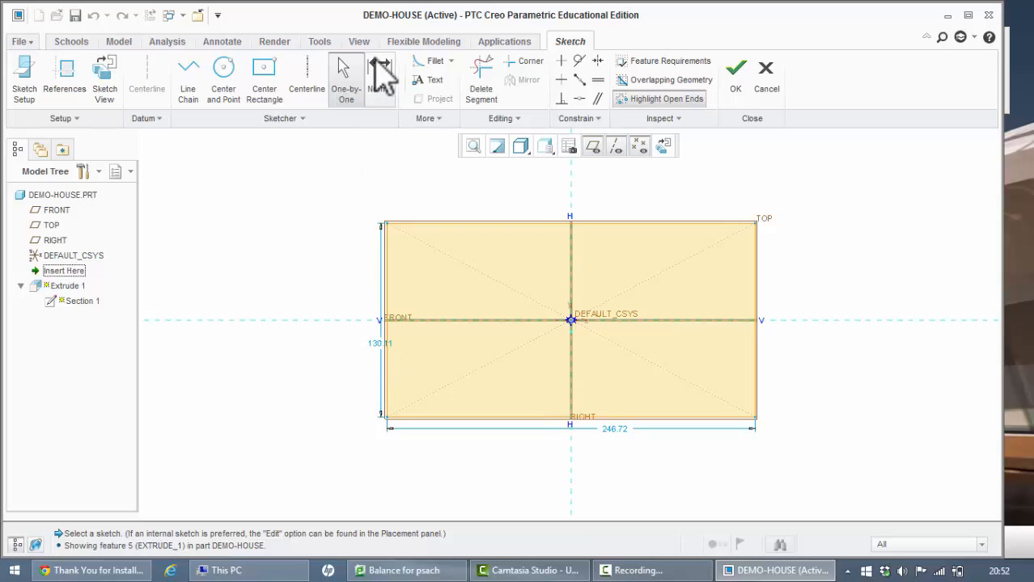
Set the rectangle's vertical dimension to 40 mm and its horizontal dimension to 90 mm.
{"action": "left_click", "coordinate": [384, 81]}
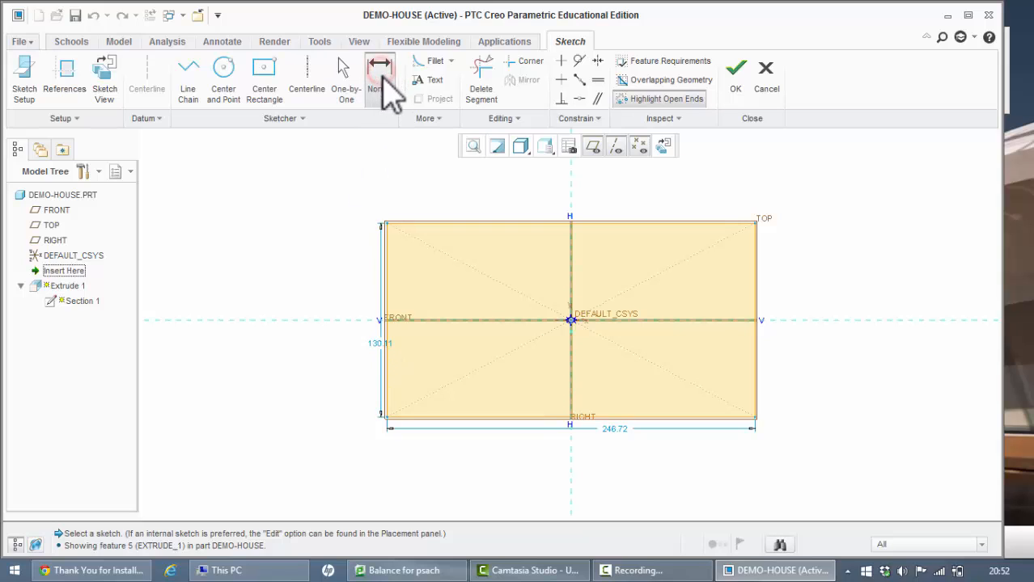
{"action": "double_click", "coordinate": [379, 343]}
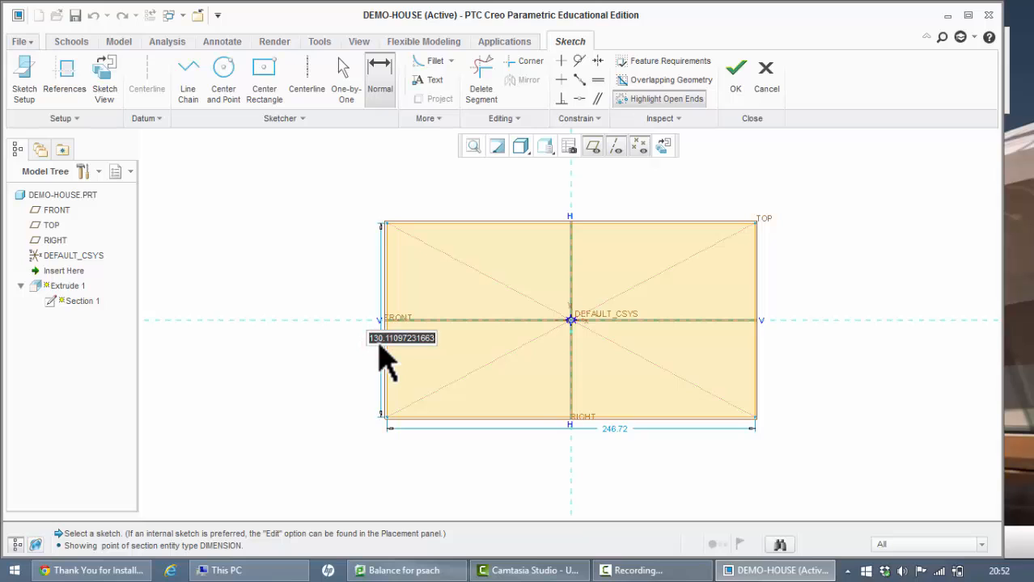
{"action": "key", "text": "Return"}
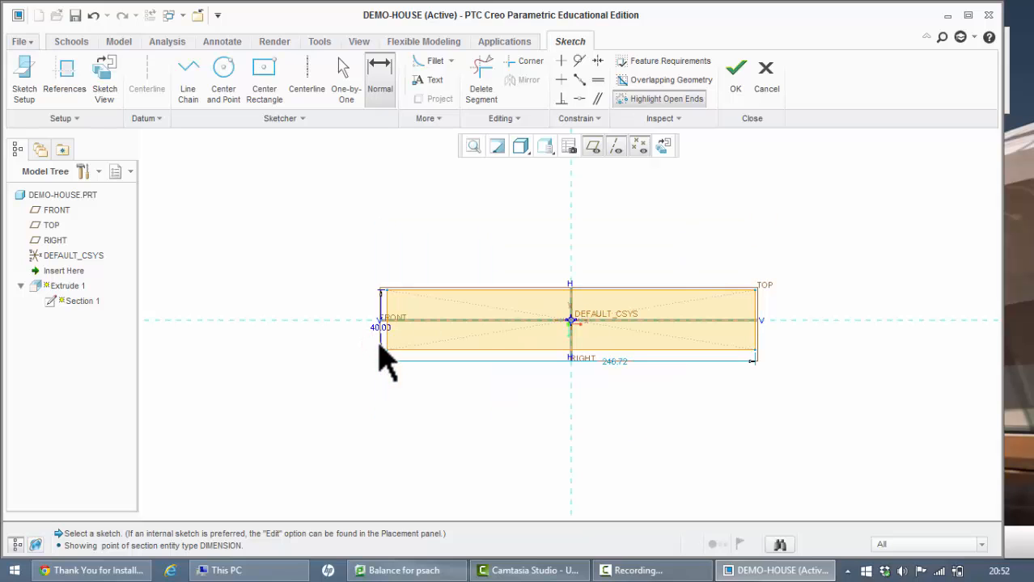
{"action": "left_click", "coordinate": [380, 346]}
{"action": "double_click", "coordinate": [616, 362]}
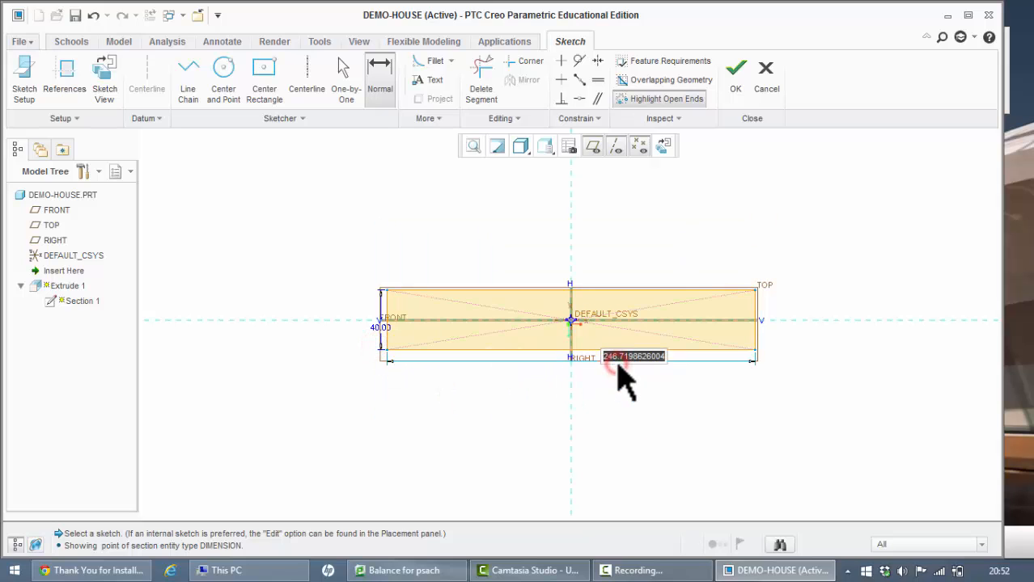
{"action": "key", "text": "Return"}
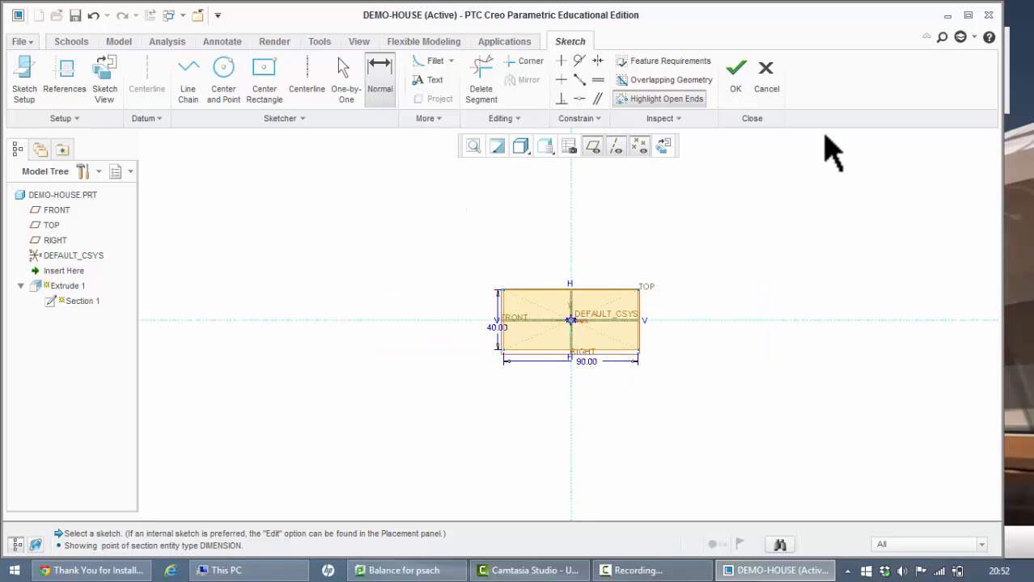
Accept the resized section sketch and show the whole block in isometric orientation.
{"action": "left_click", "coordinate": [546, 148]}
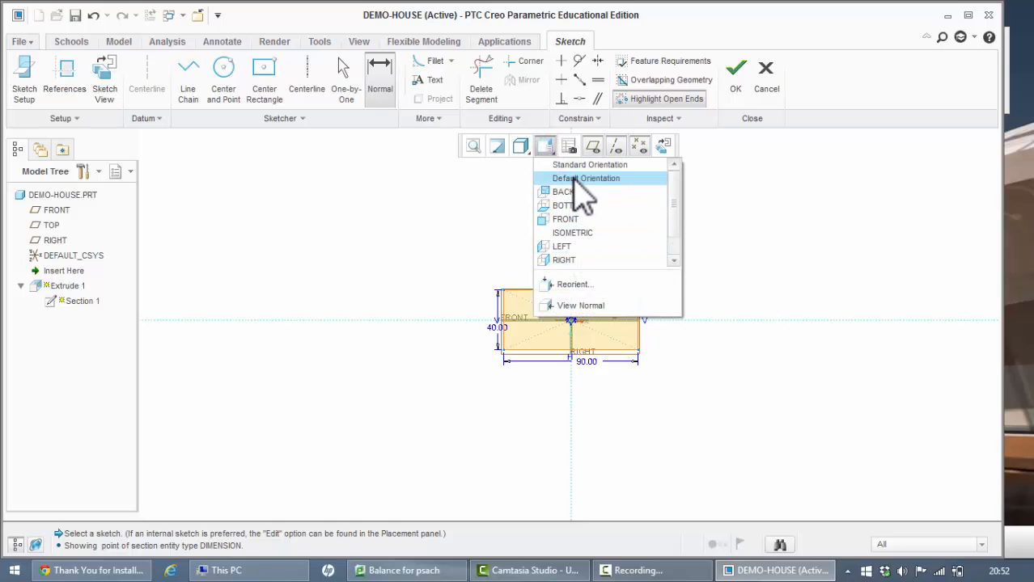
{"action": "left_click", "coordinate": [577, 179]}
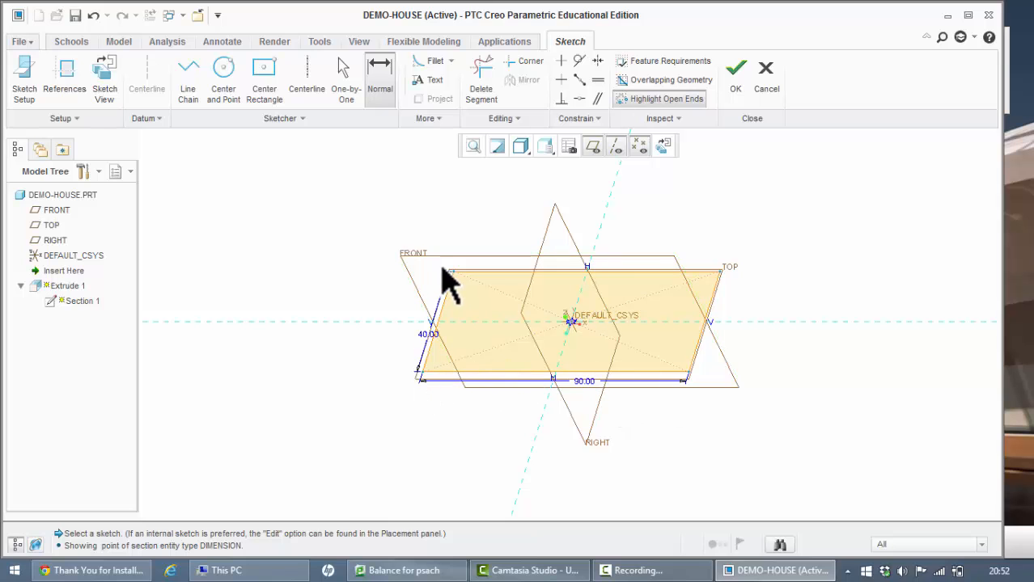
{"action": "left_click", "coordinate": [734, 79]}
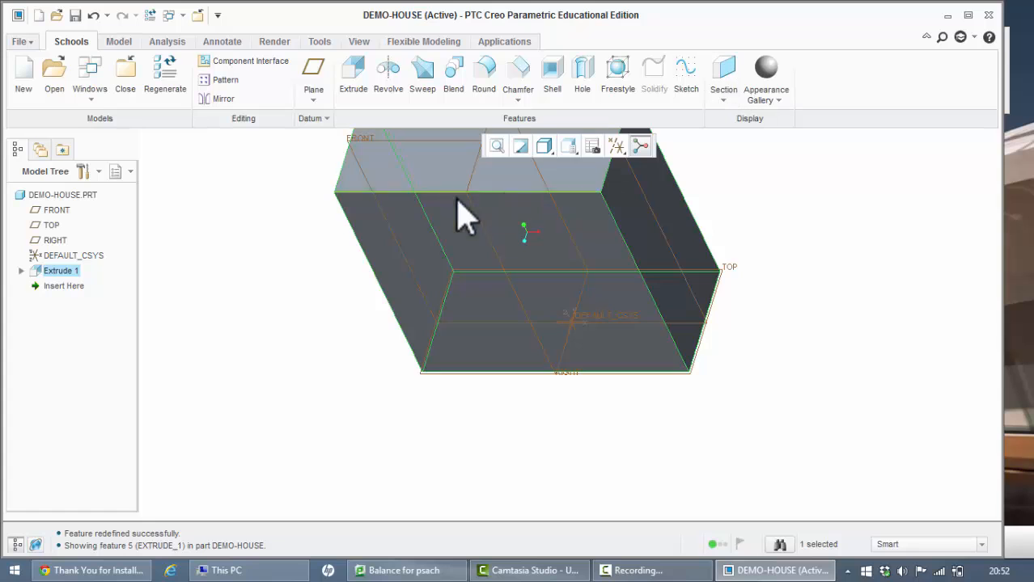
{"action": "left_click", "coordinate": [568, 146]}
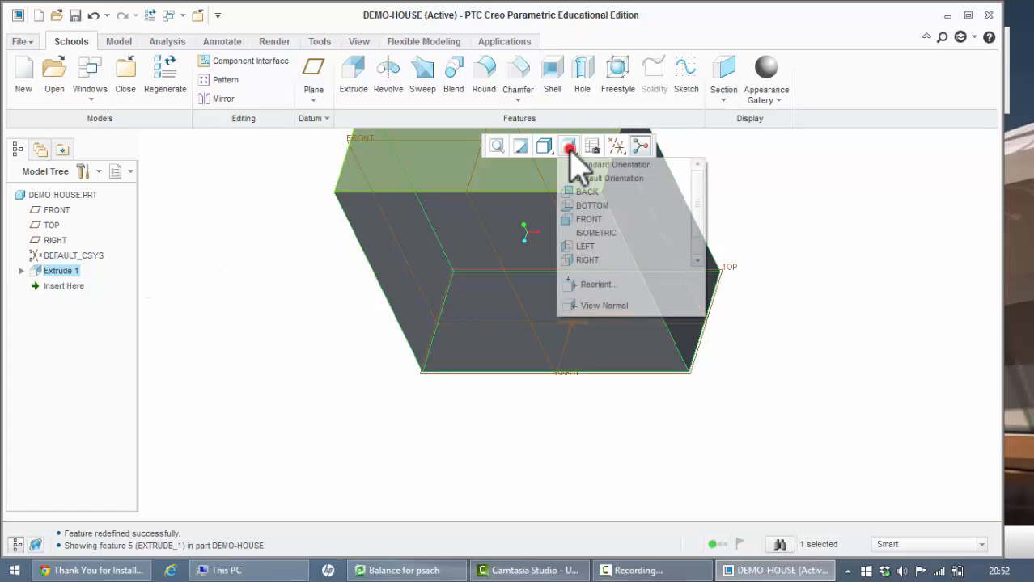
{"action": "left_click", "coordinate": [575, 232]}
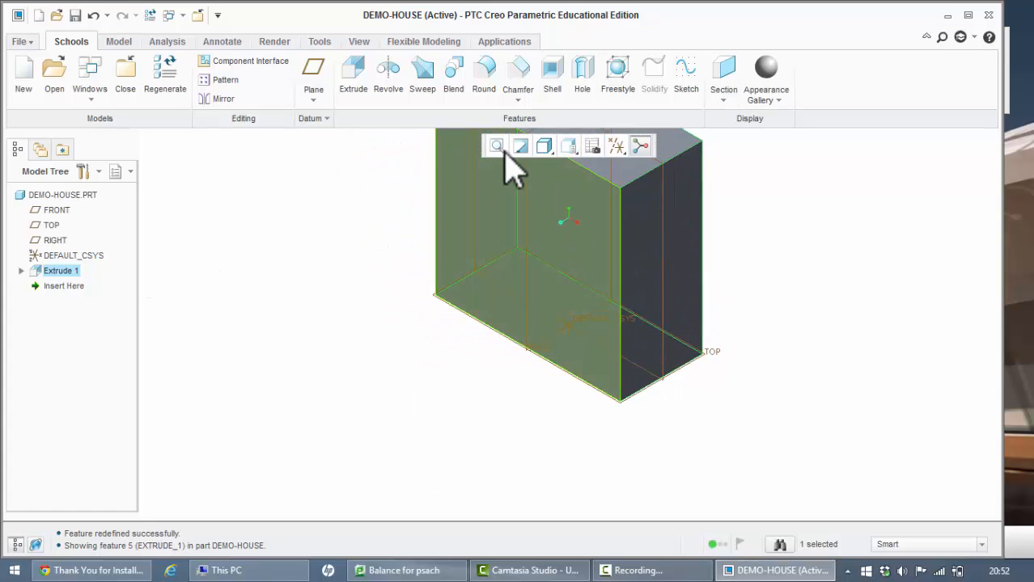
{"action": "left_click", "coordinate": [496, 147]}
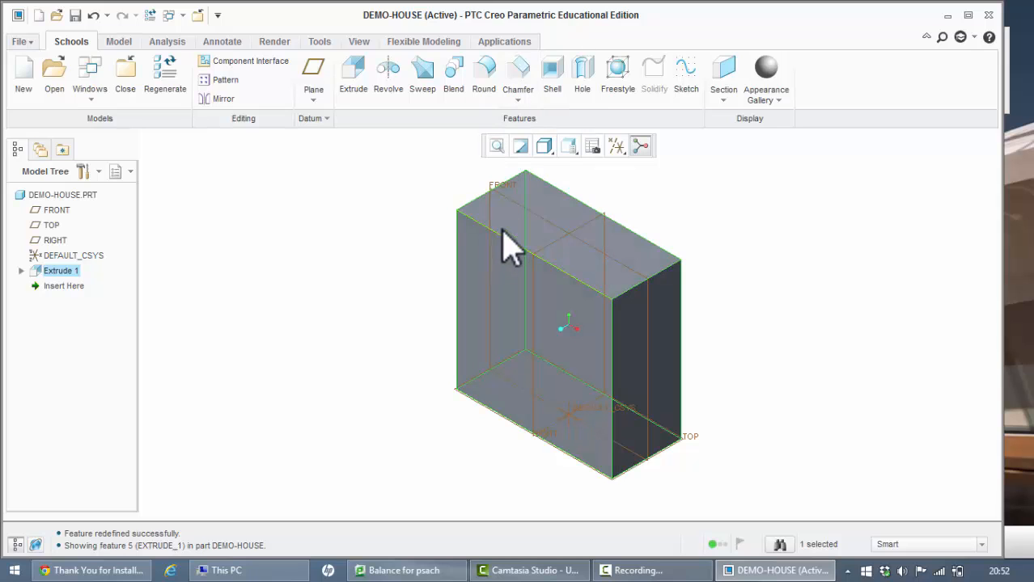
Chamfer the two long upper edges of the block with a D x D distance of 20 mm to form the roof.
{"action": "left_click", "coordinate": [519, 82]}
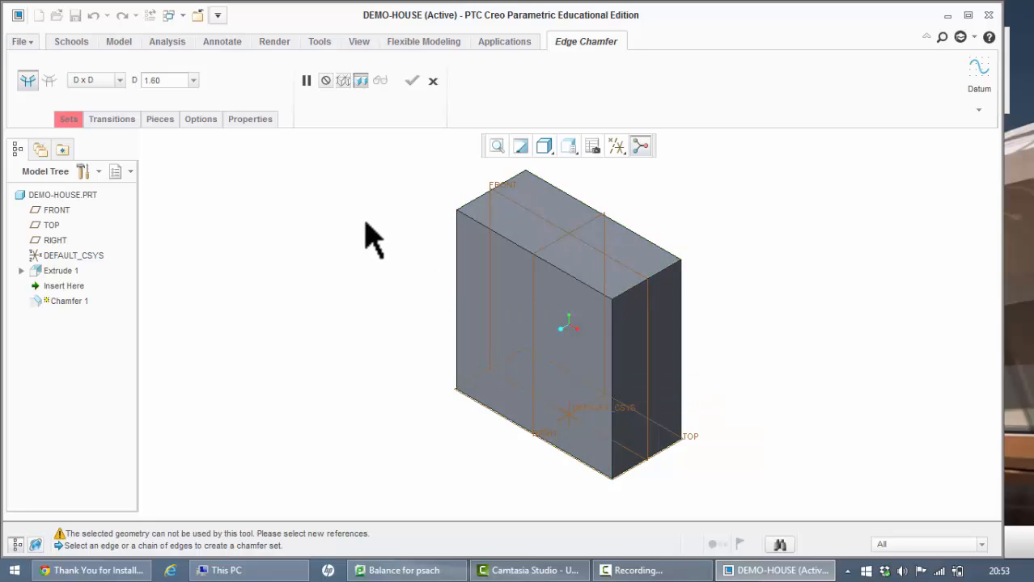
{"action": "left_click", "coordinate": [501, 238]}
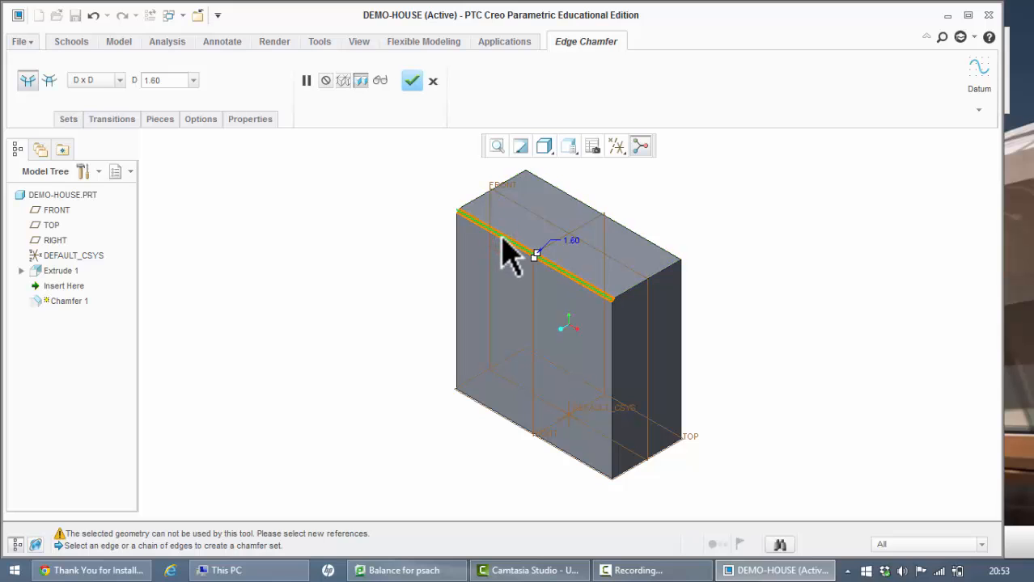
{"action": "left_click", "coordinate": [643, 236]}
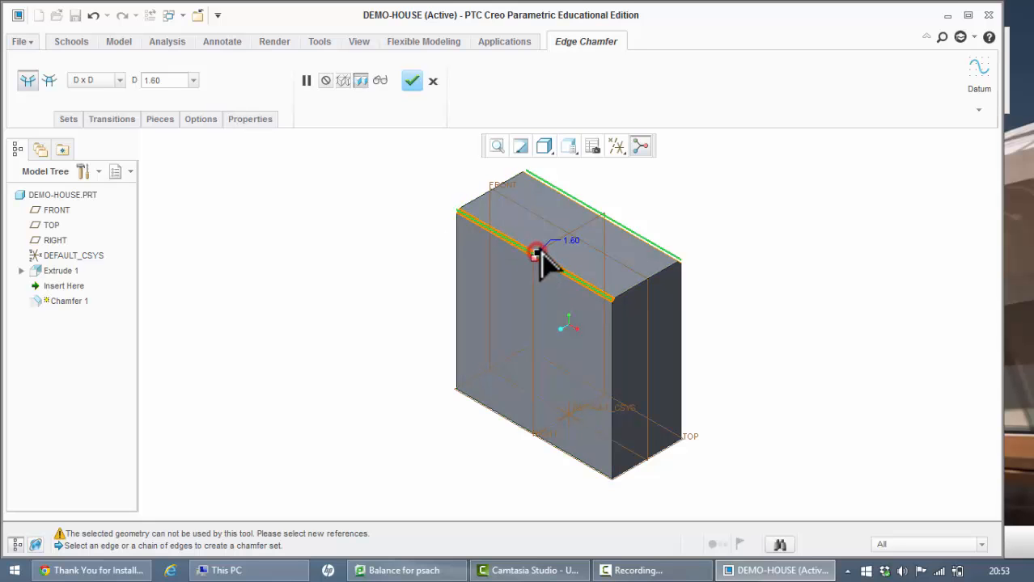
{"action": "left_click_drag", "start_coordinate": [538, 251], "coordinate": [569, 231]}
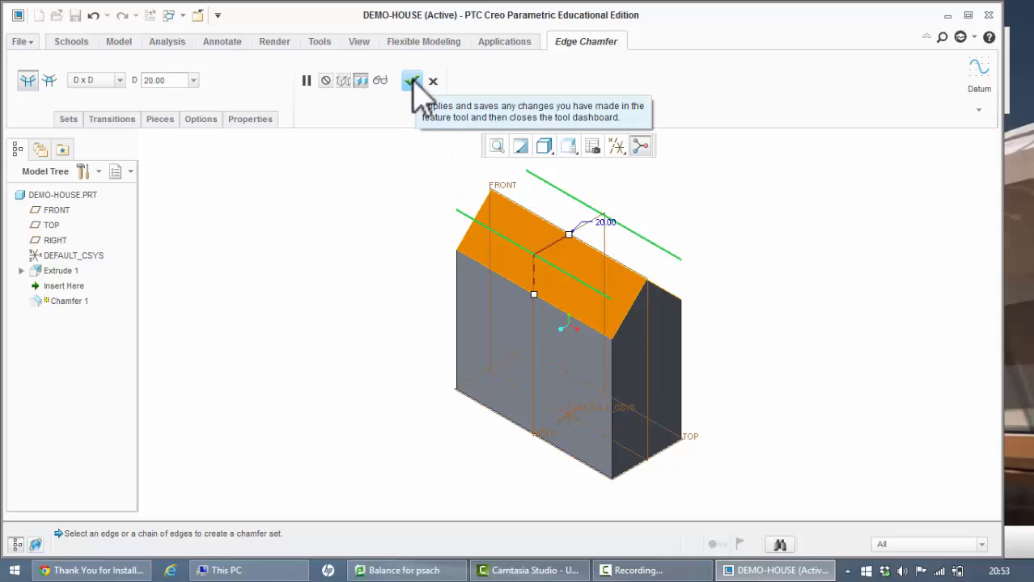
{"action": "left_click", "coordinate": [412, 80]}
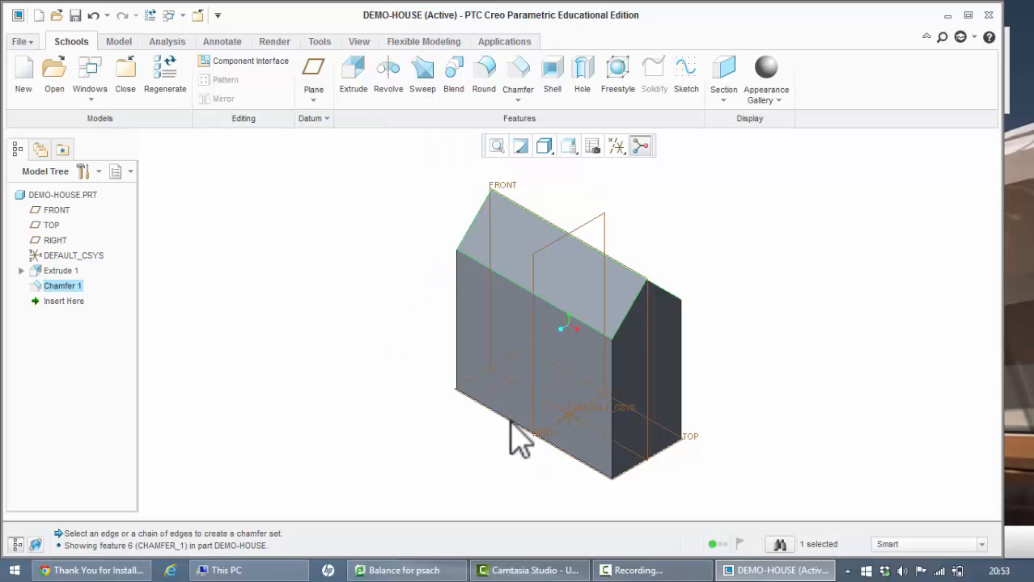
Shell the house to a 1 mm wall thickness, removing its bottom face.
{"action": "scroll", "coordinate": [414, 353], "scroll_direction": "down", "scroll_amount": 2}
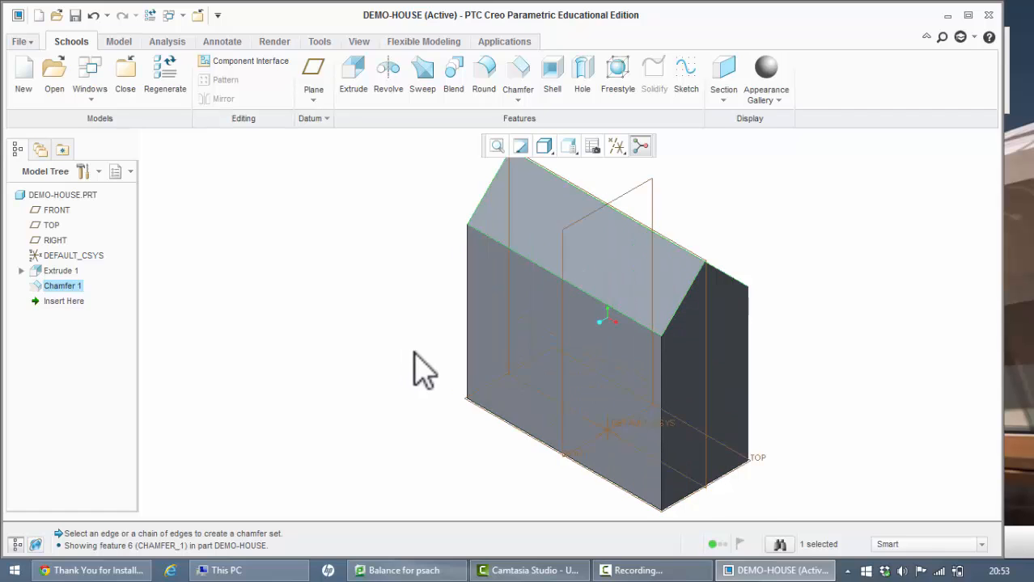
{"action": "scroll", "coordinate": [414, 353], "scroll_direction": "up", "scroll_amount": 4}
{"action": "scroll", "coordinate": [414, 352], "scroll_direction": "down", "scroll_amount": 3}
{"action": "scroll", "coordinate": [415, 352], "scroll_direction": "up", "scroll_amount": 2}
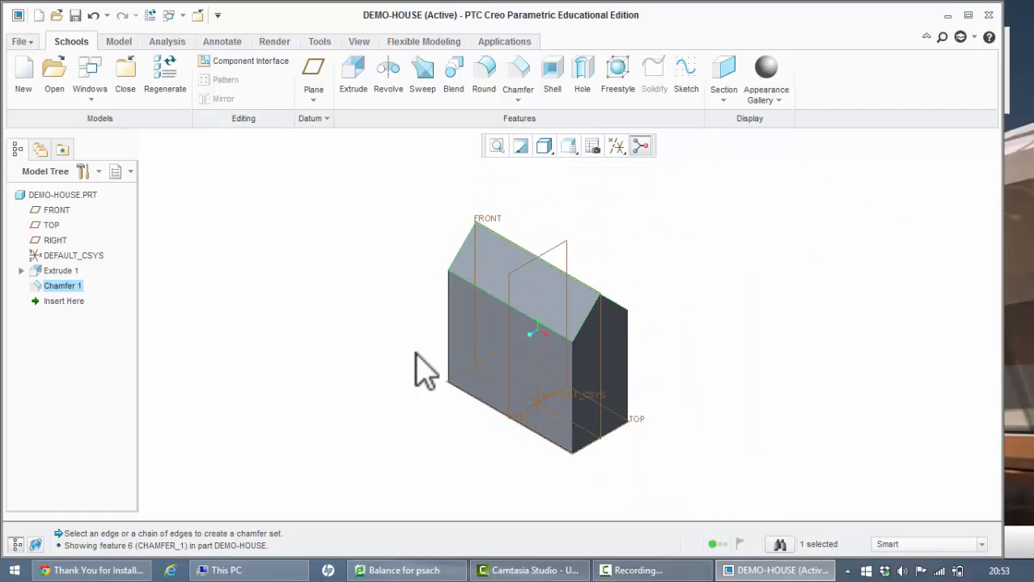
{"action": "middle_click_drag", "start_coordinate": [429, 353], "coordinate": [414, 207]}
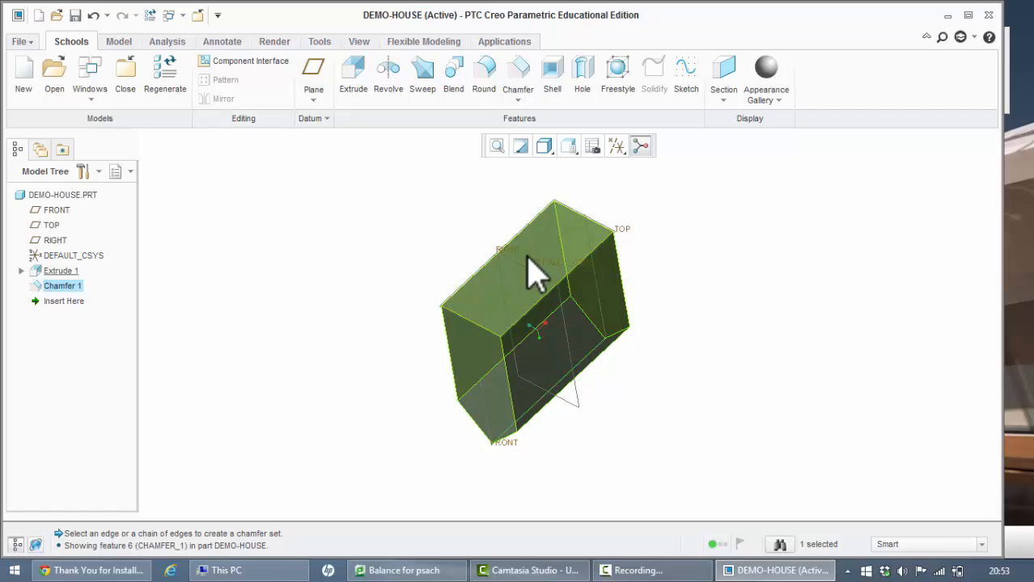
{"action": "left_click", "coordinate": [552, 81]}
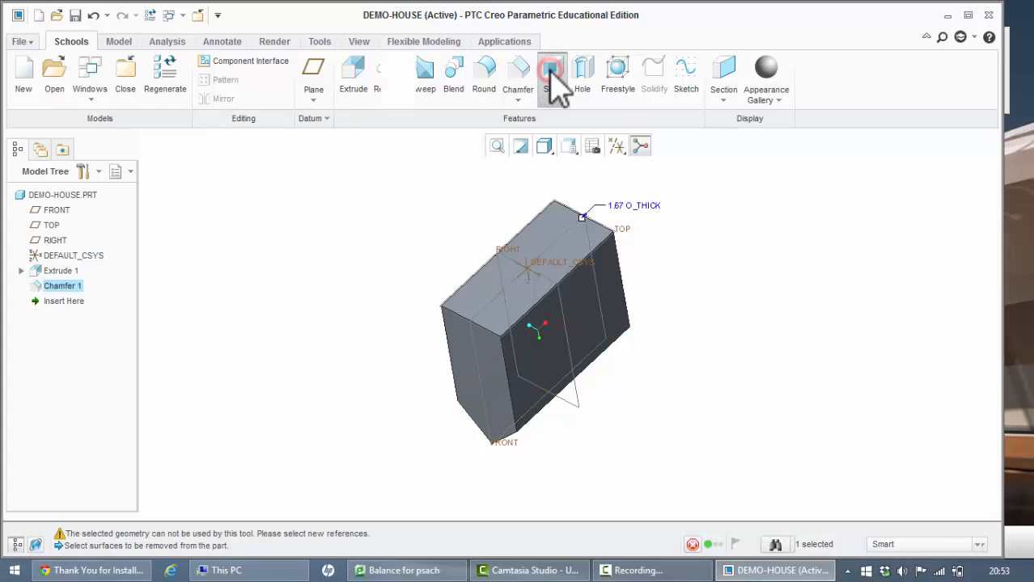
{"action": "left_click", "coordinate": [549, 234]}
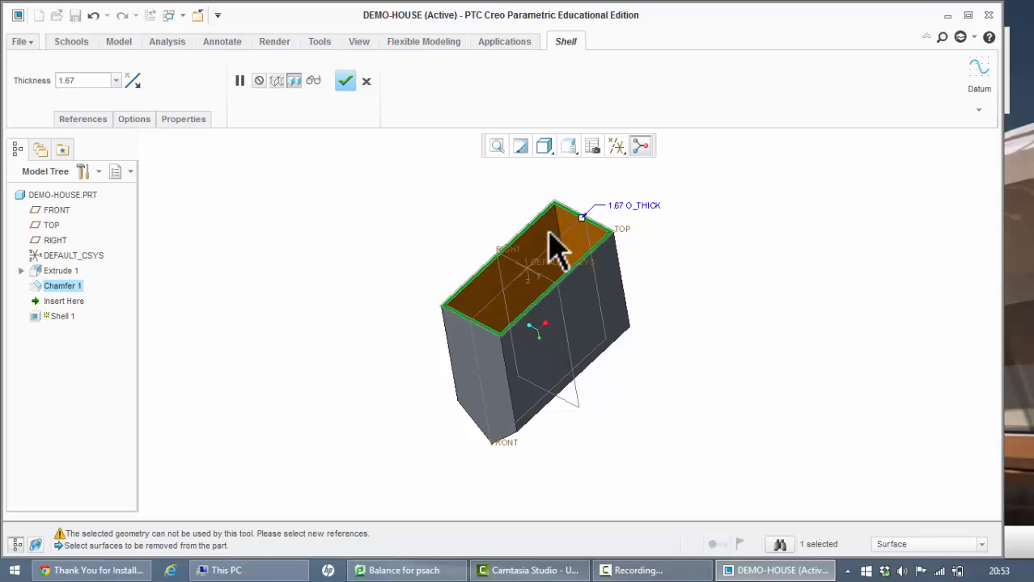
{"action": "double_click", "coordinate": [85, 80]}
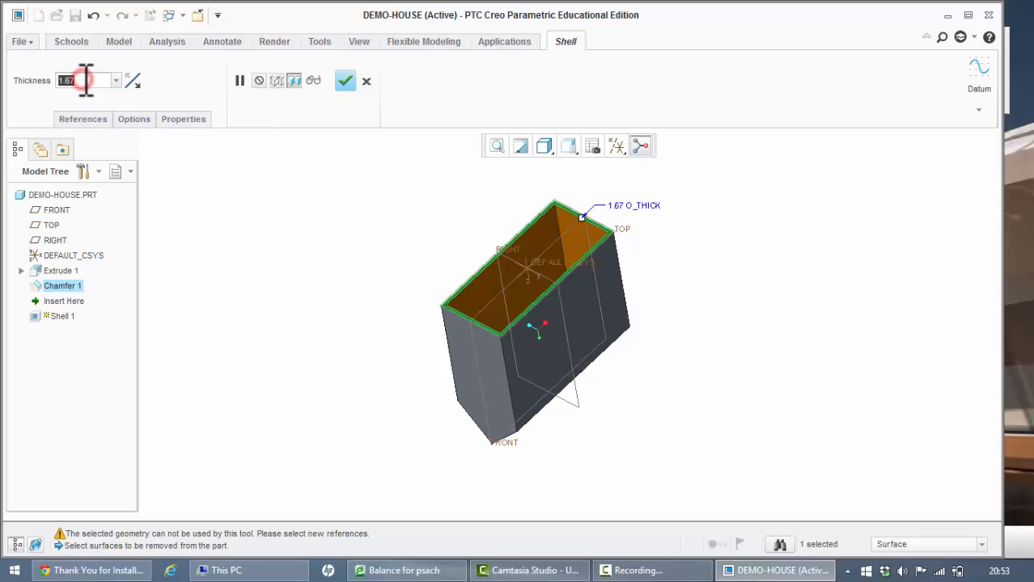
{"action": "type", "text": "1"}
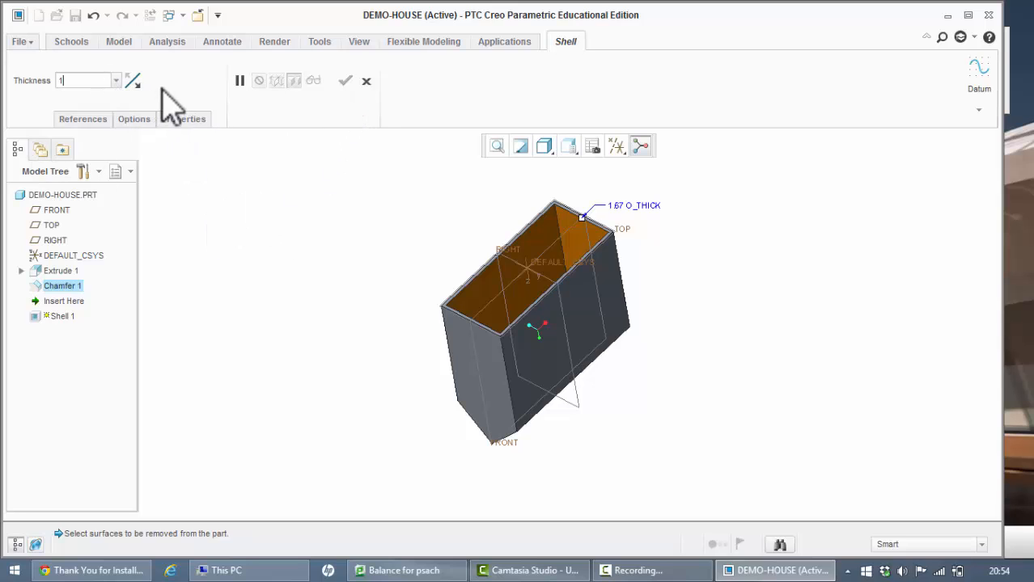
{"action": "key", "text": "Return"}
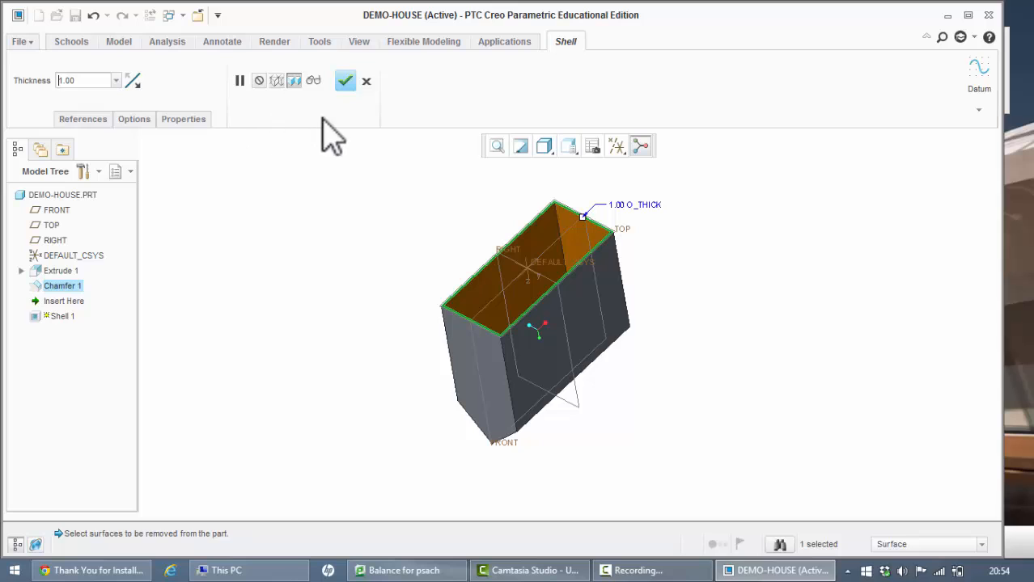
{"action": "left_click", "coordinate": [345, 82]}
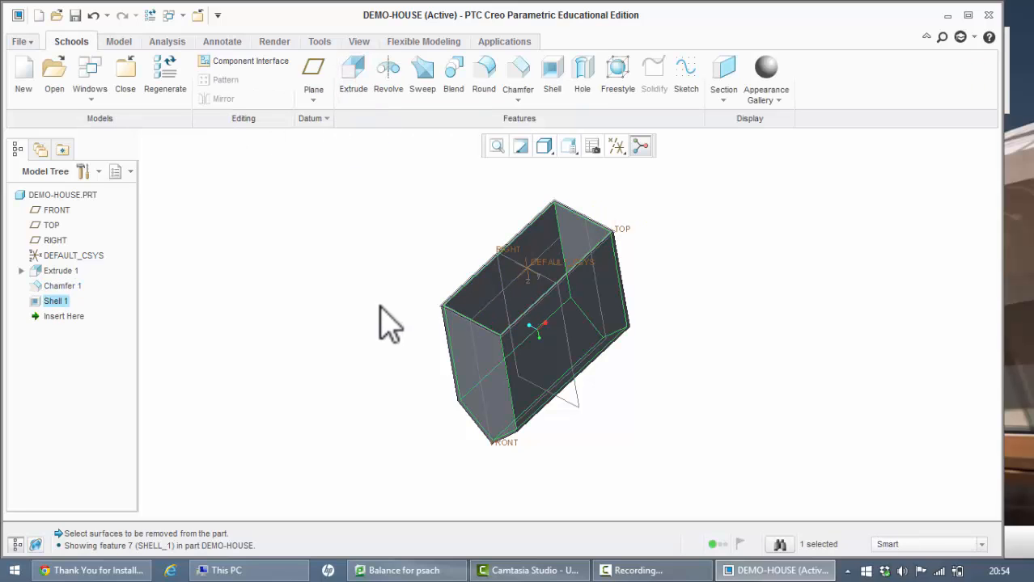
Show the whole house in isometric orientation and hide all datum axes, points, coordinate systems and planes.
{"action": "left_click", "coordinate": [569, 147]}
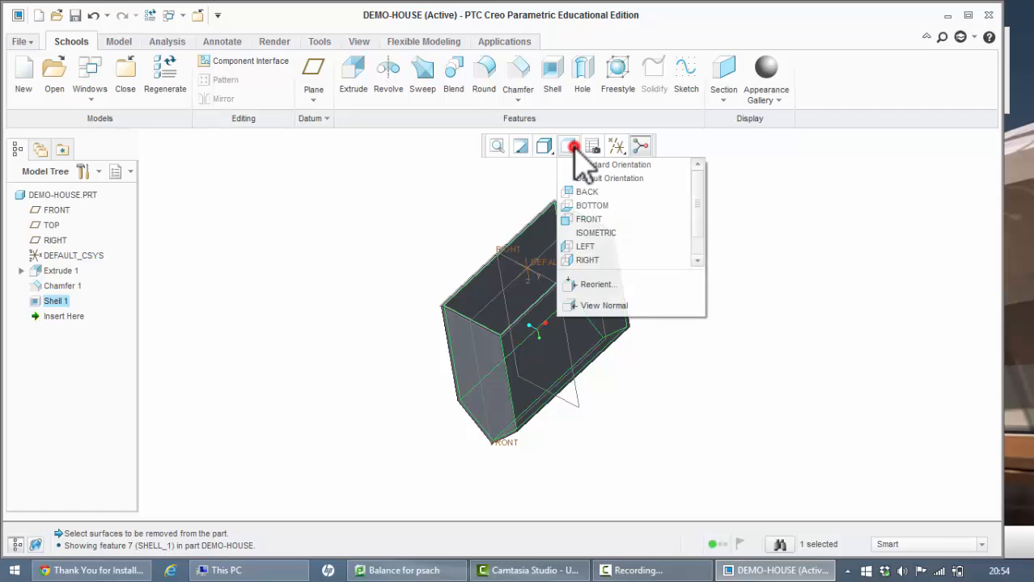
{"action": "left_click", "coordinate": [582, 233]}
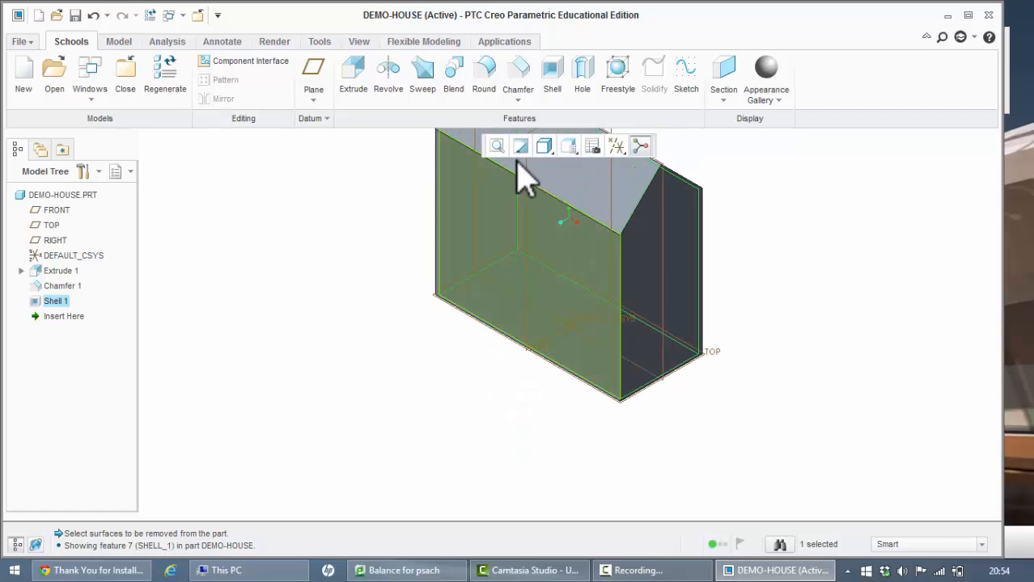
{"action": "left_click", "coordinate": [496, 147]}
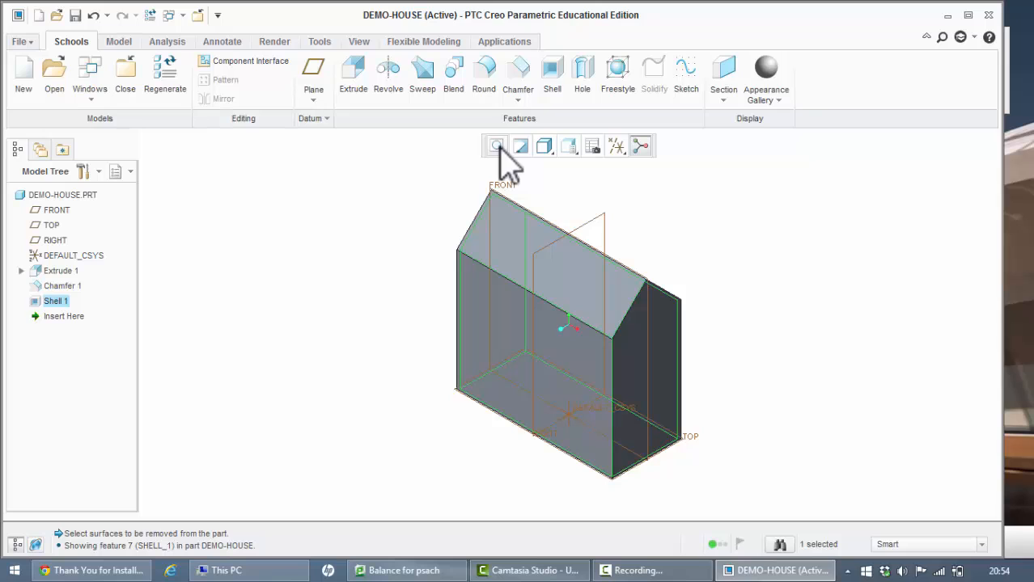
{"action": "left_click", "coordinate": [615, 147]}
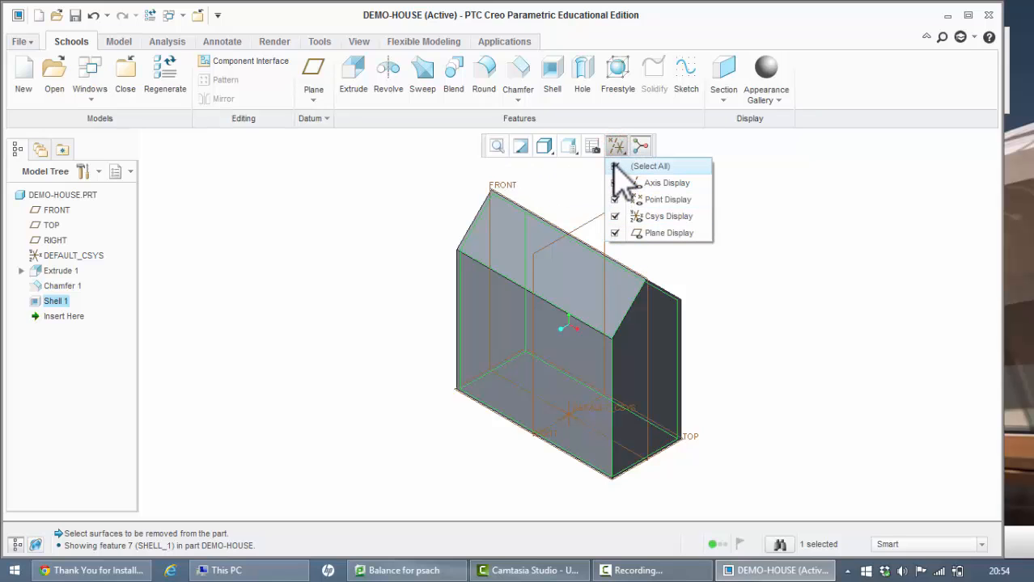
{"action": "left_click", "coordinate": [614, 166]}
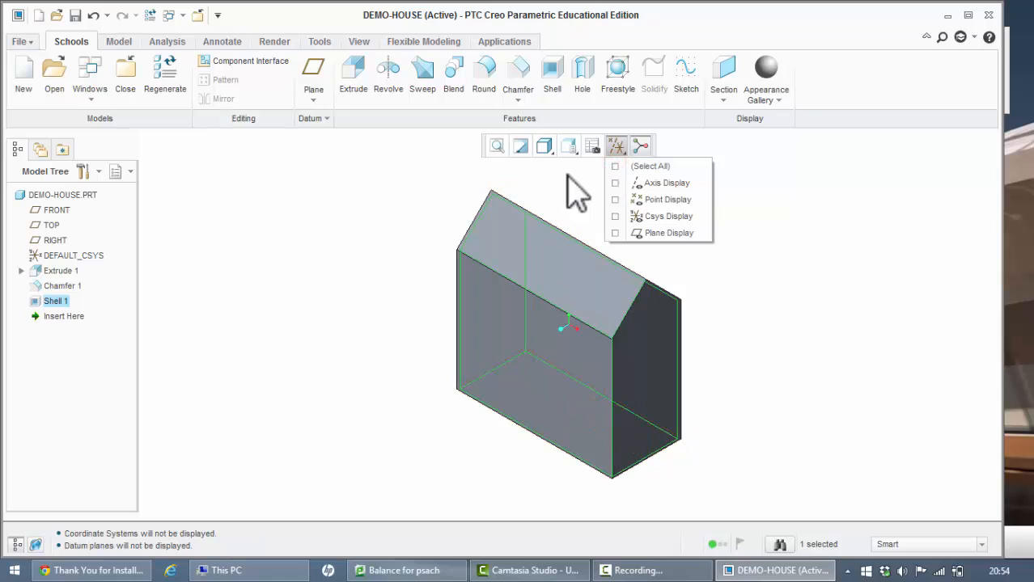
{"action": "left_click", "coordinate": [393, 220]}
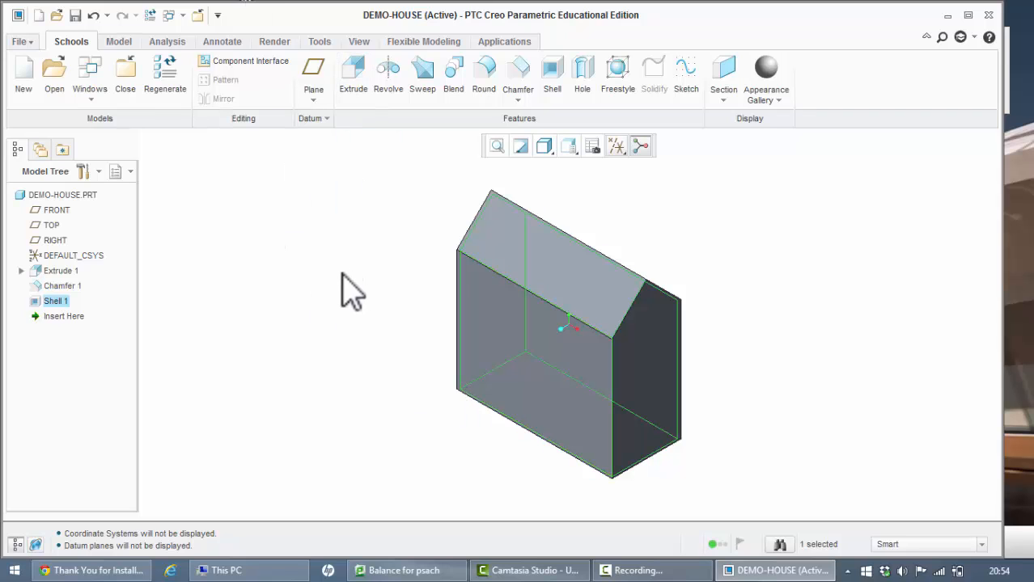
Start an Extrude sketch on the house's front wall and draw a door rectangle about 22 mm wide and 45 mm high, standing on the base edge.
{"action": "left_click", "coordinate": [355, 73]}
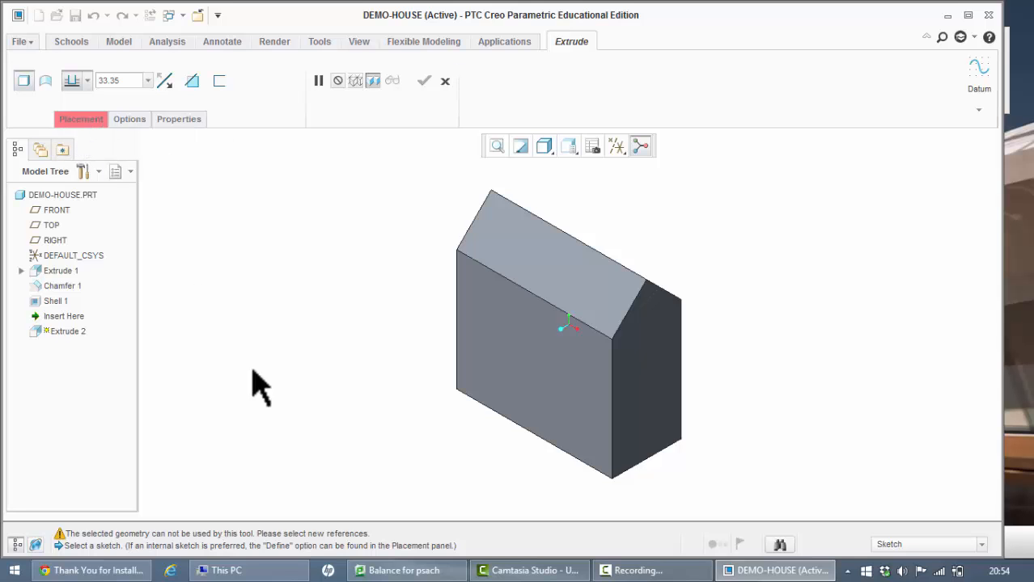
{"action": "left_click", "coordinate": [485, 371]}
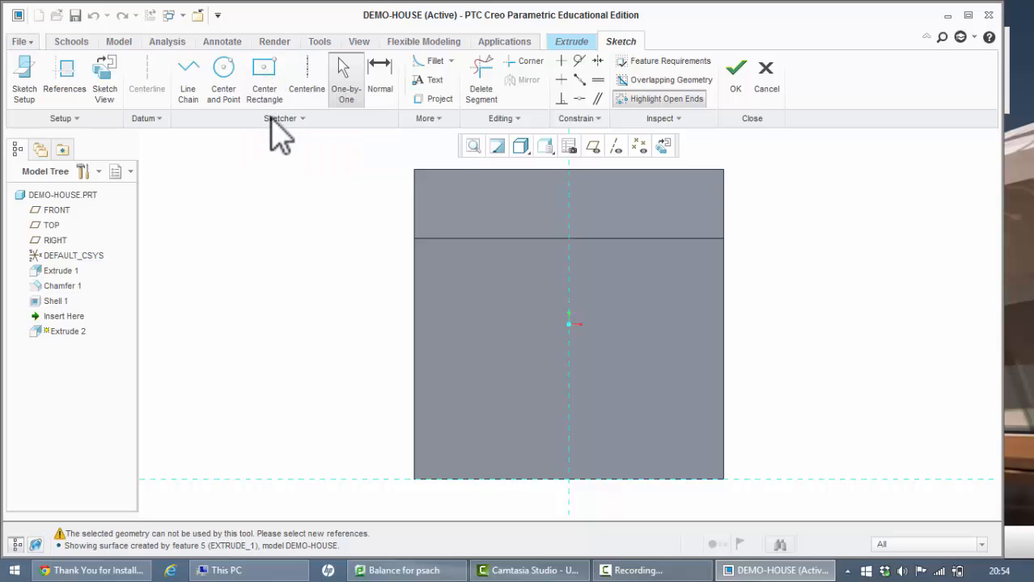
{"action": "left_click", "coordinate": [426, 119]}
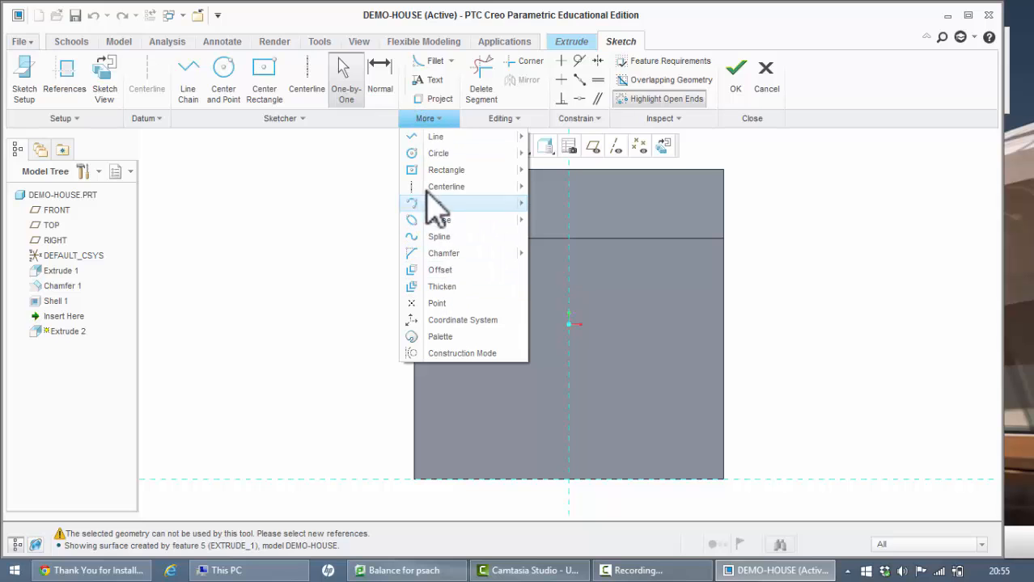
{"action": "mouse_move", "coordinate": [523, 171]}
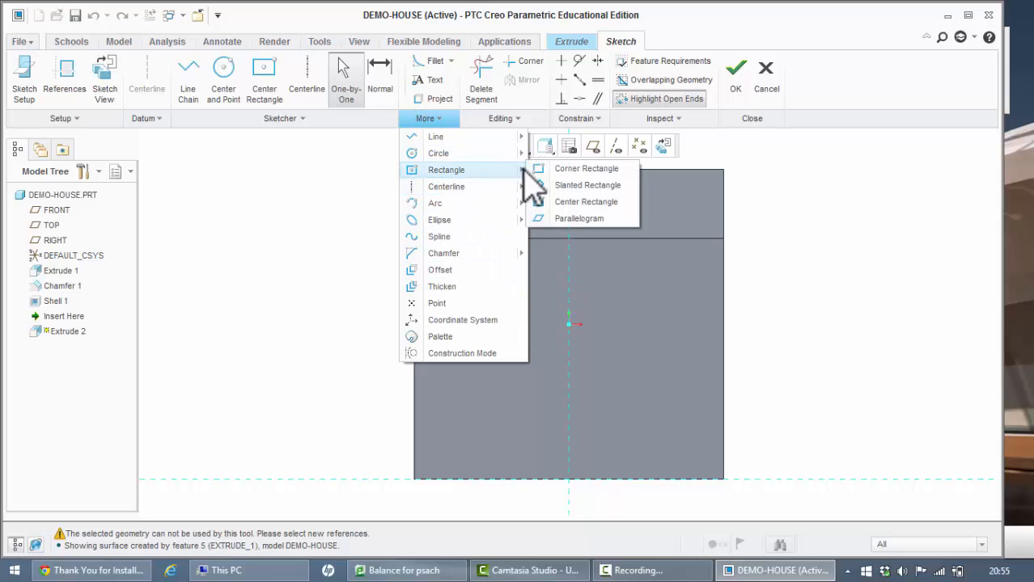
{"action": "left_click", "coordinate": [544, 173]}
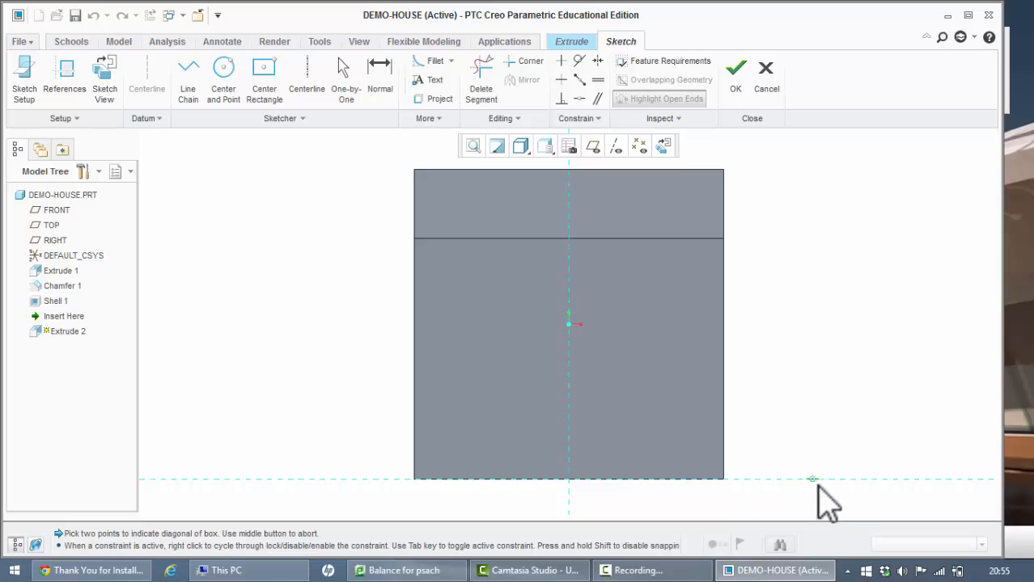
{"action": "left_click", "coordinate": [679, 478]}
{"action": "left_click", "coordinate": [602, 324]}
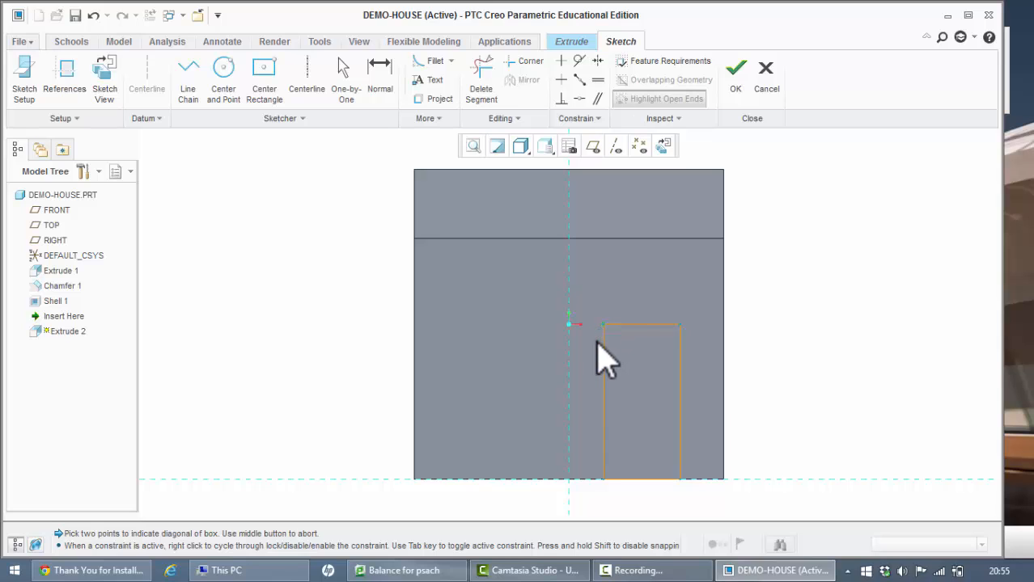
Sketch a window rectangle about 24 mm wide and 22 mm high left of the door, level with its top, and accept the sketch.
{"action": "left_click", "coordinate": [463, 399]}
{"action": "left_click", "coordinate": [546, 325]}
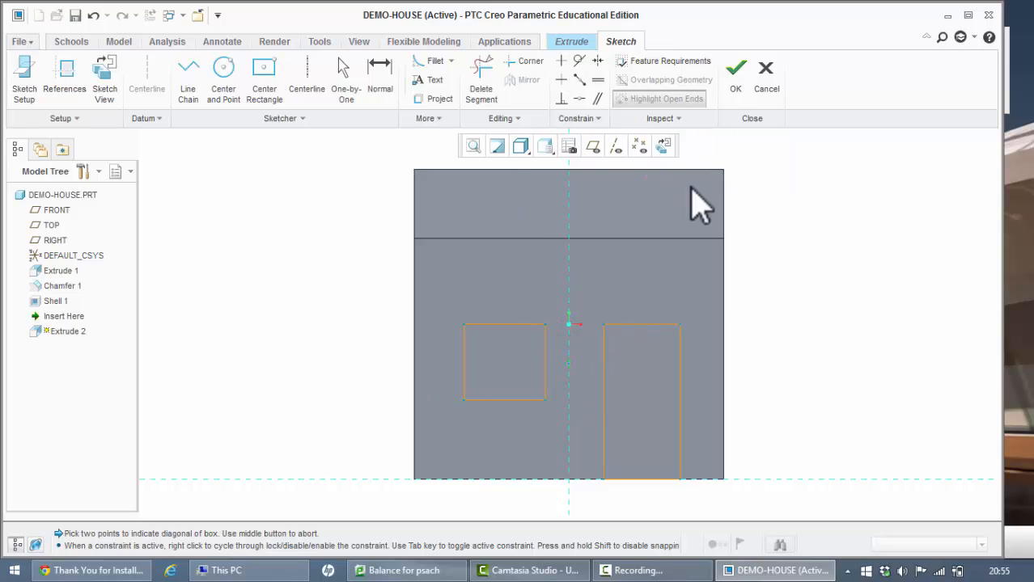
{"action": "left_click", "coordinate": [738, 78]}
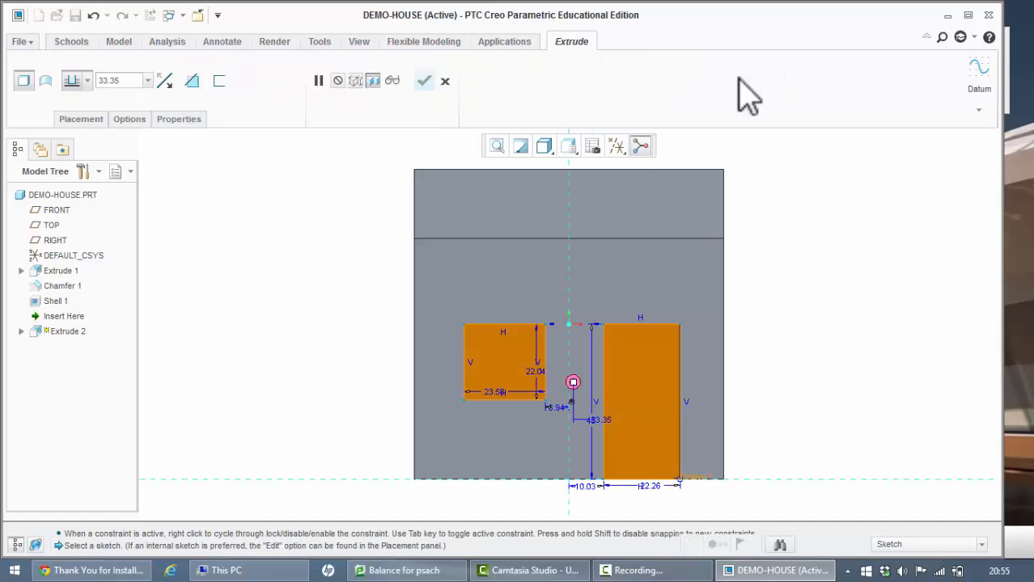
Cut the door and window openings 33.35 mm inward through the front wall, and show the whole house in isometric orientation.
{"action": "left_click", "coordinate": [570, 152]}
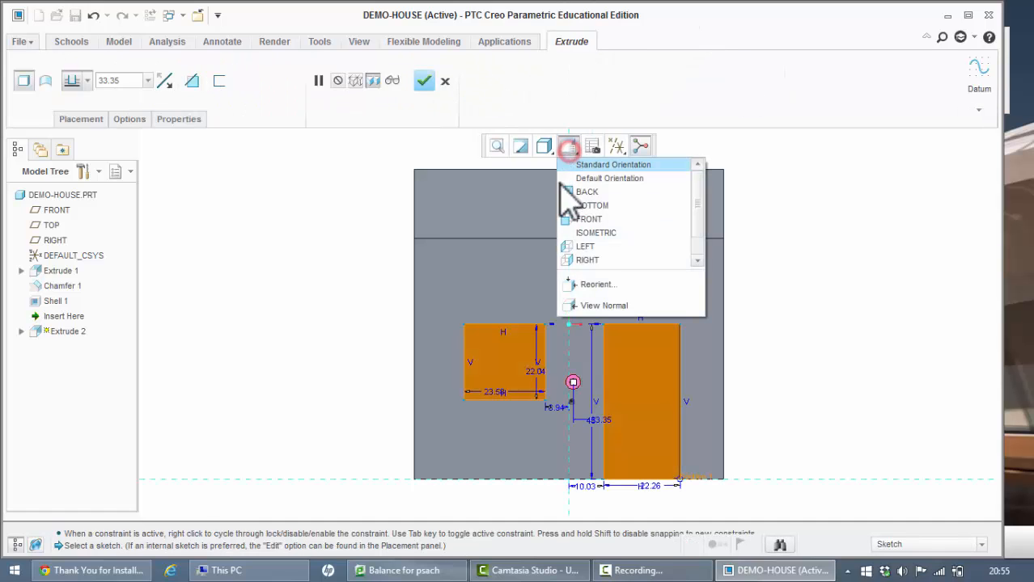
{"action": "left_click", "coordinate": [579, 232]}
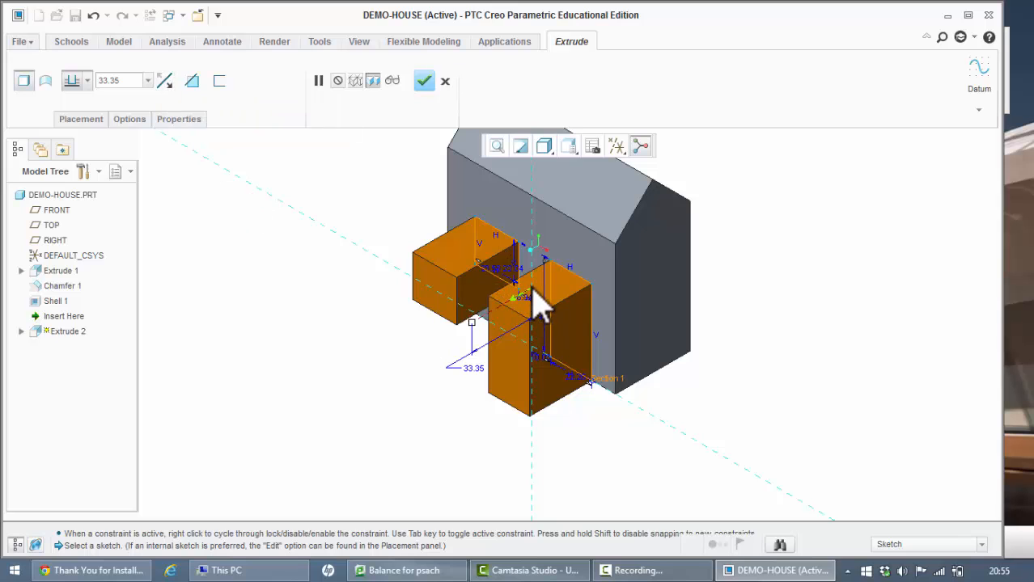
{"action": "left_click", "coordinate": [167, 80]}
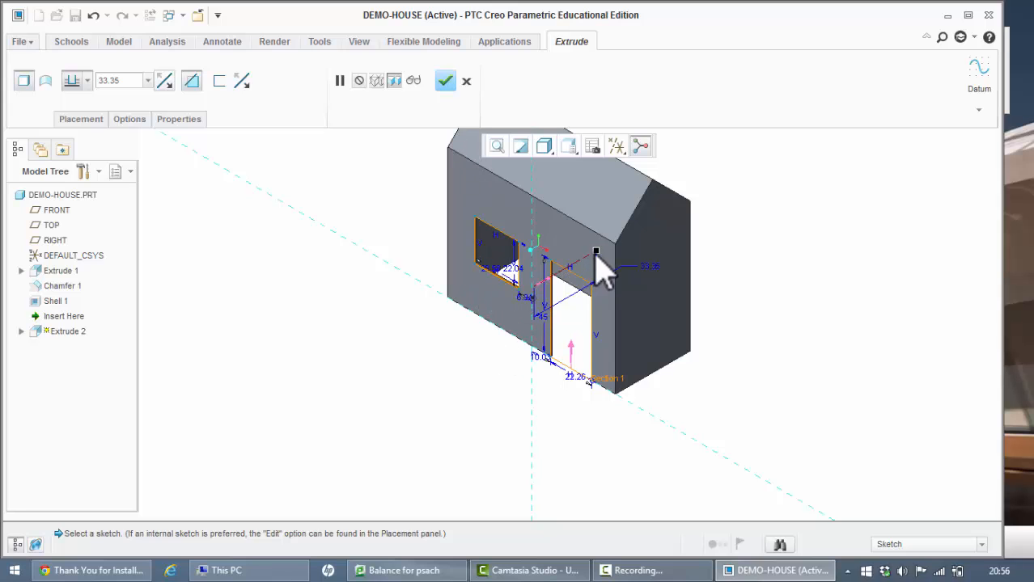
{"action": "left_click", "coordinate": [445, 81]}
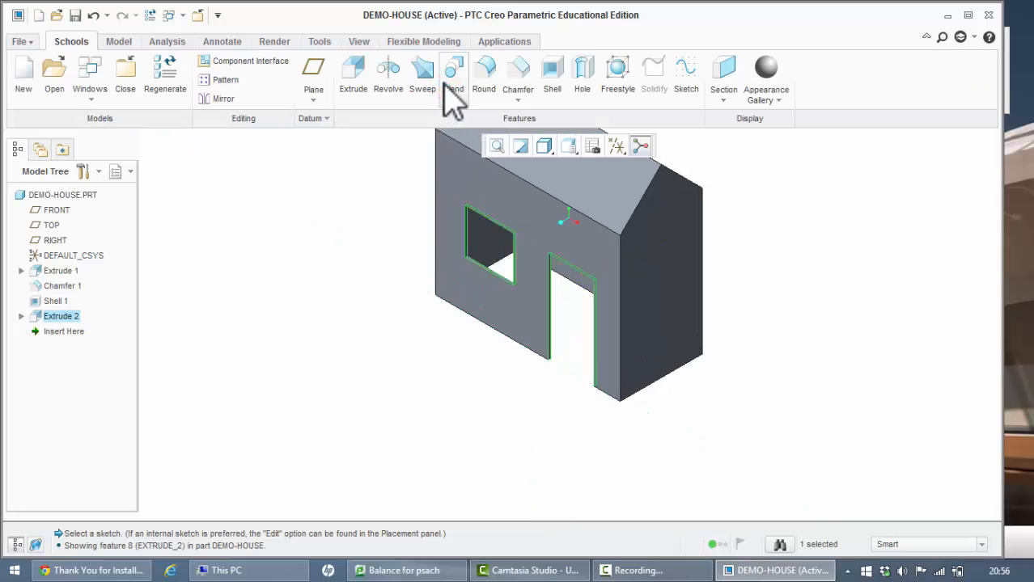
{"action": "left_click", "coordinate": [496, 146]}
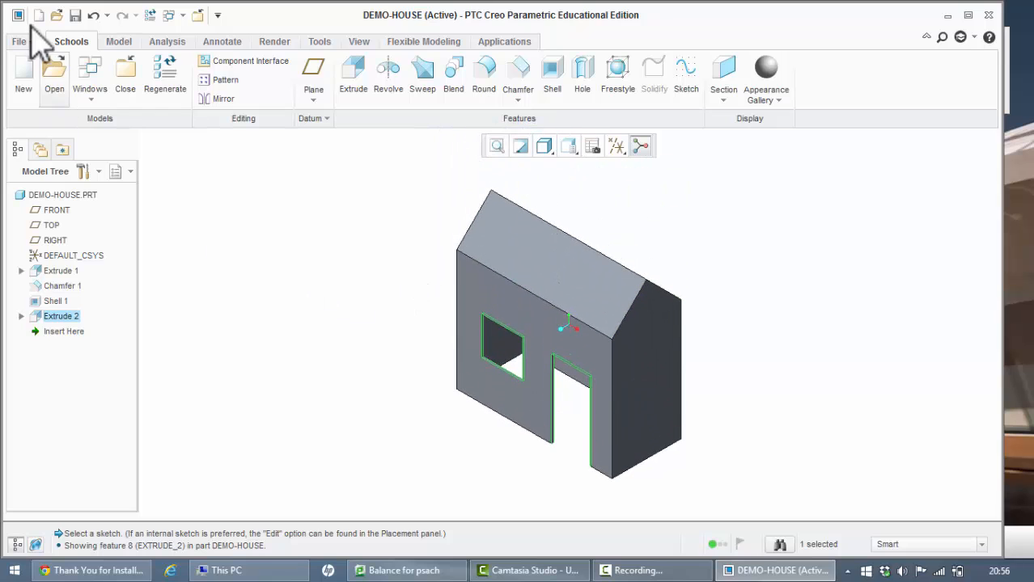
Save the DEMO-HOUSE part in the House folder and clear the selection.
{"action": "left_click", "coordinate": [75, 17]}
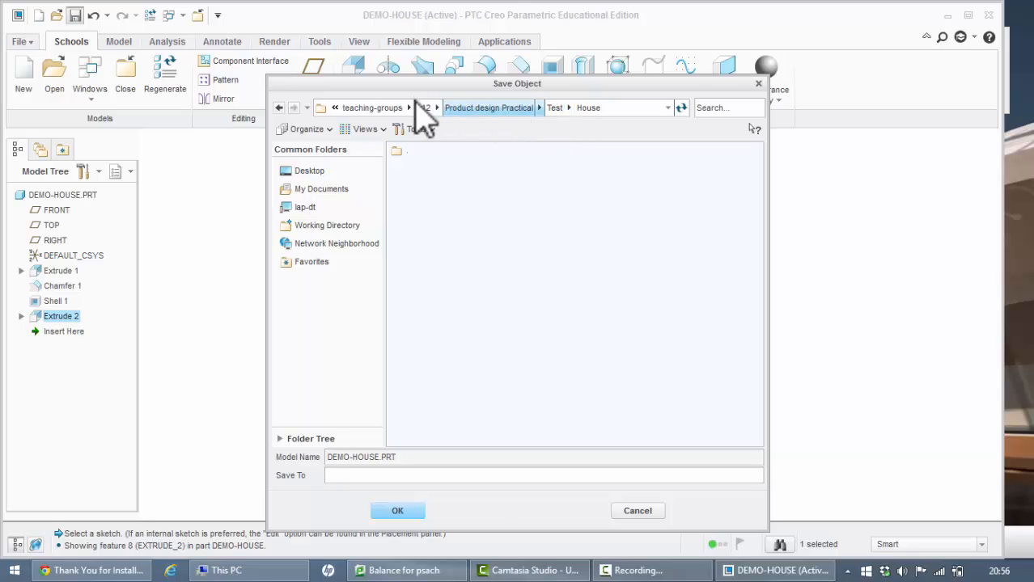
{"action": "left_click", "coordinate": [396, 511]}
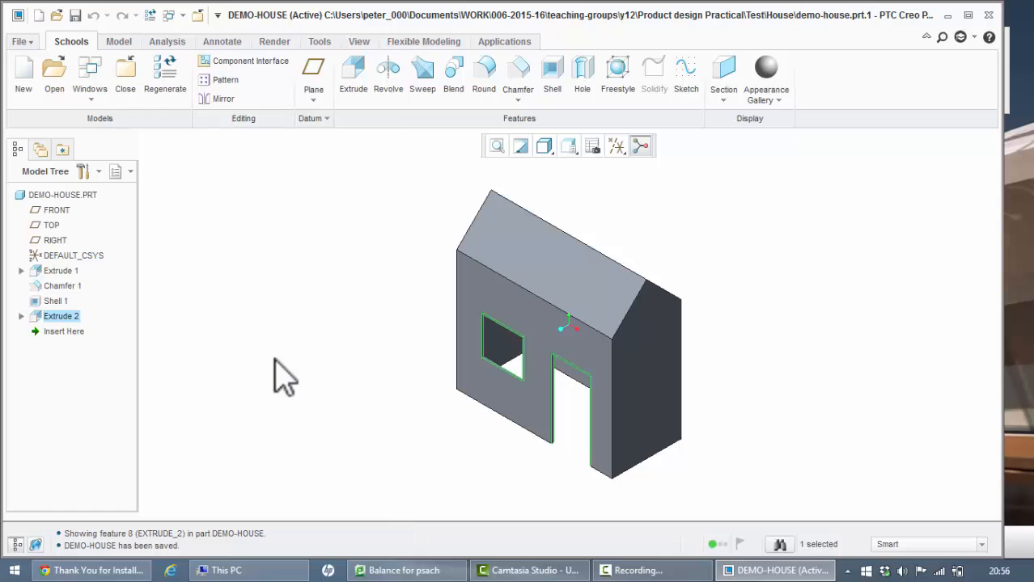
{"action": "left_click", "coordinate": [405, 380]}
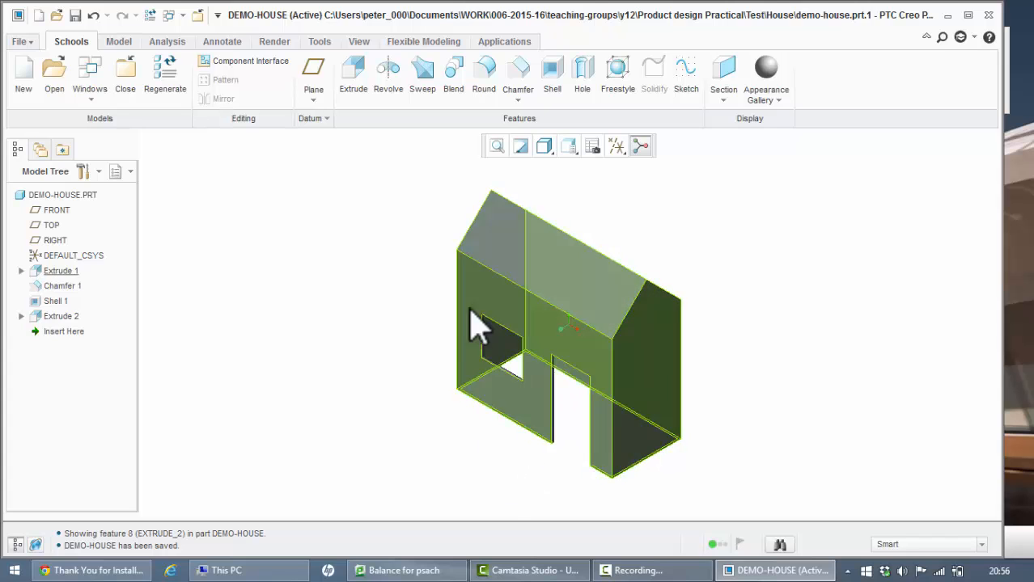
Create a drawing named demo-house of the DEMO-HOUSE part, using the a4_drawing template.
{"action": "left_click", "coordinate": [29, 41]}
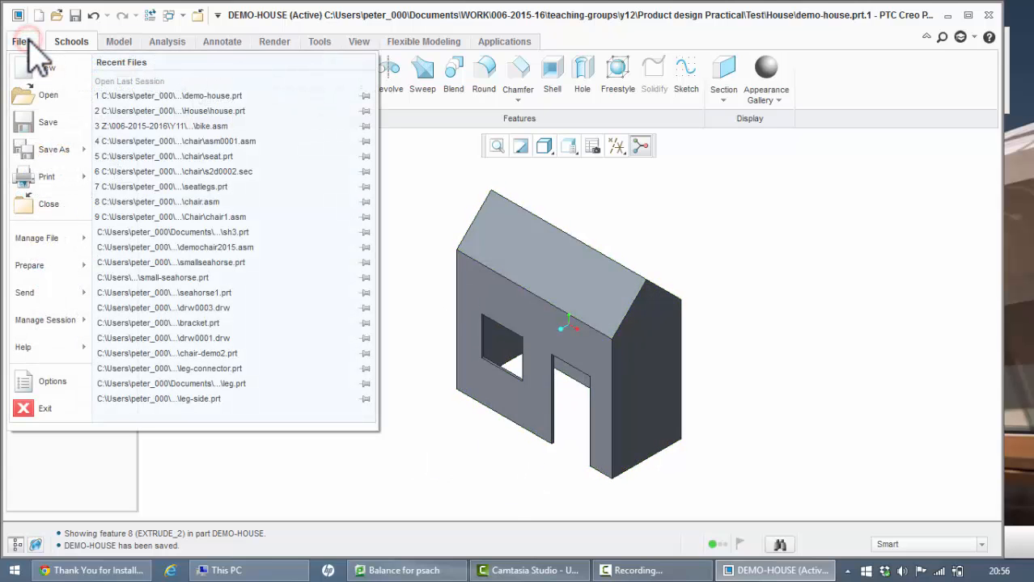
{"action": "left_click", "coordinate": [32, 69]}
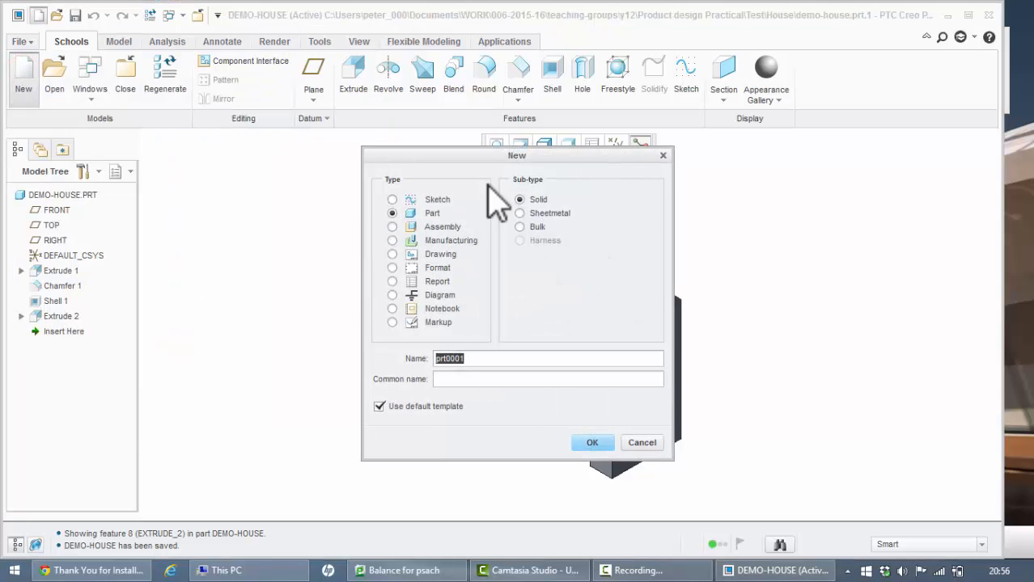
{"action": "left_click", "coordinate": [392, 254]}
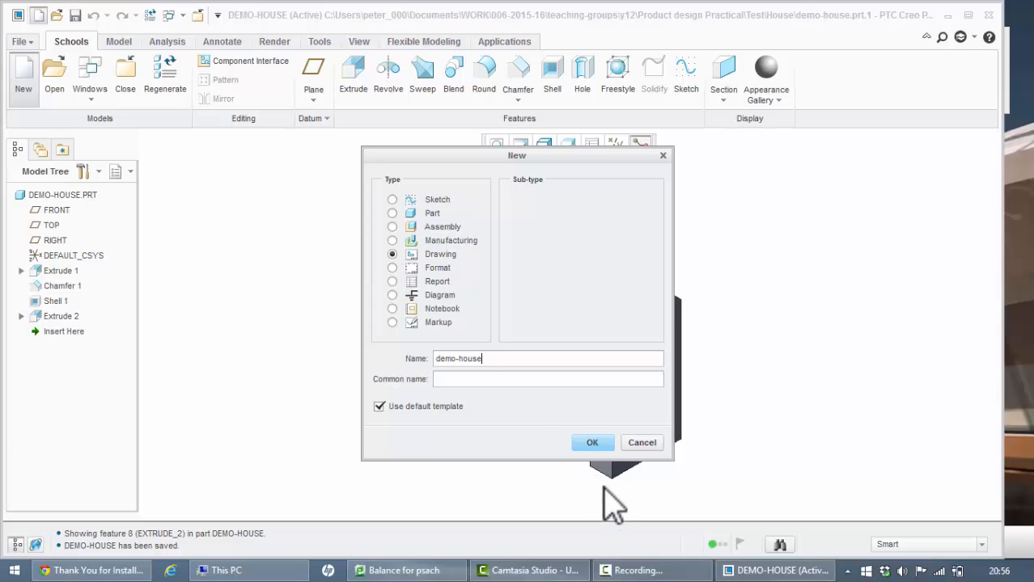
{"action": "left_click", "coordinate": [588, 444]}
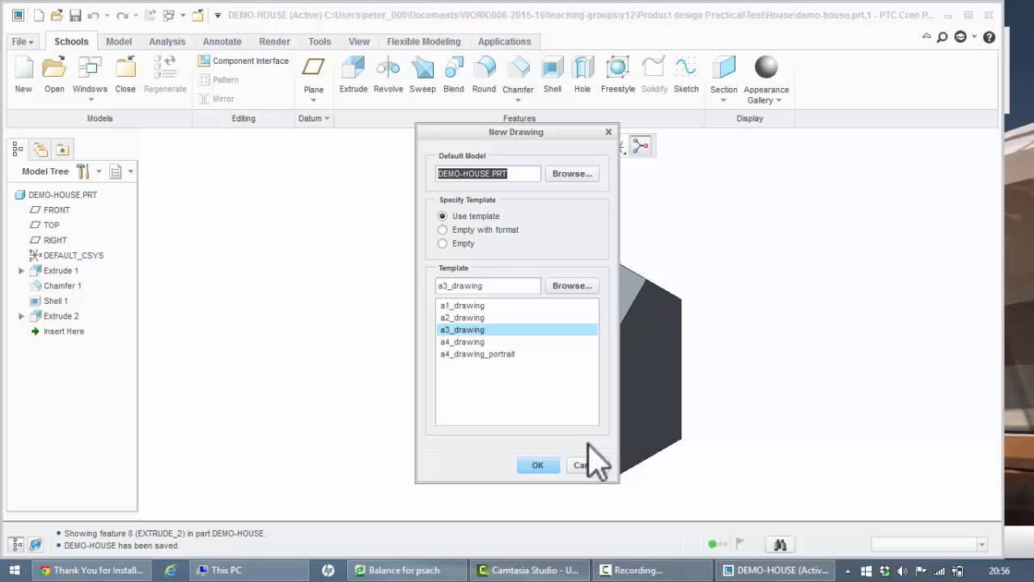
{"action": "left_click", "coordinate": [467, 343]}
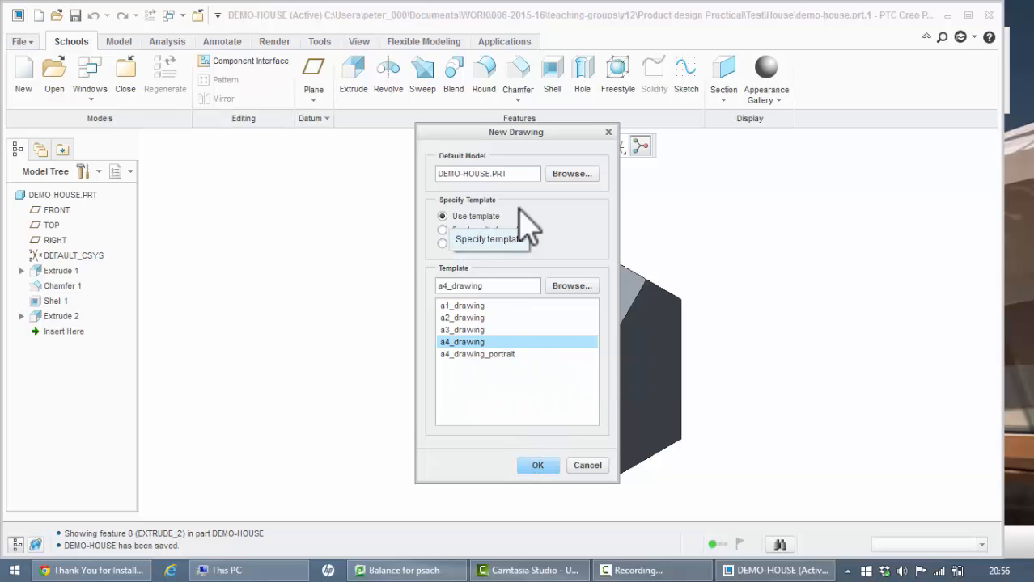
{"action": "left_click", "coordinate": [536, 465]}
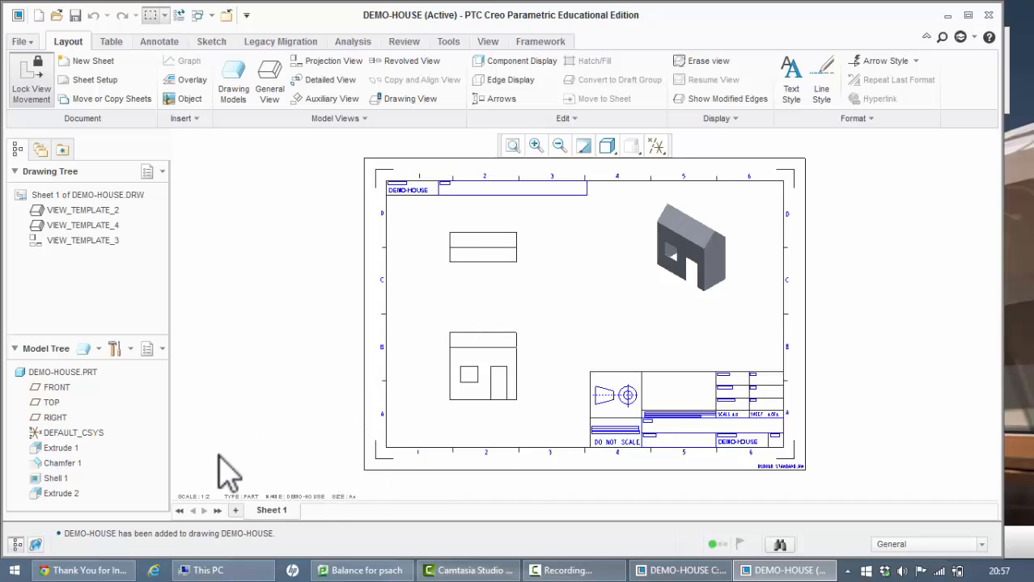
Set the drawing scale to 1 and move the unlocked isometric view about 19 mm down, inside the sheet border above the title block.
{"action": "double_click", "coordinate": [189, 497]}
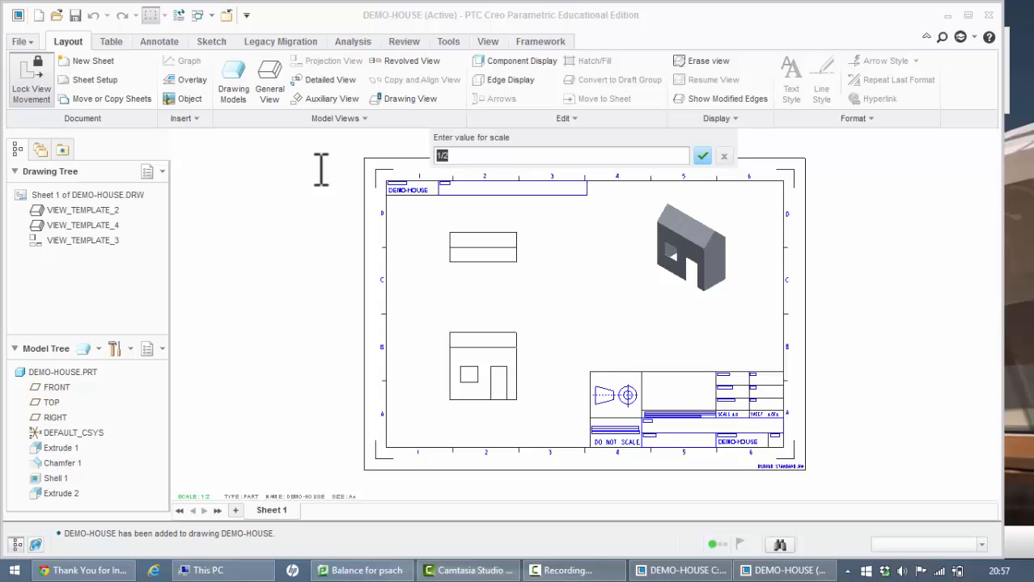
{"action": "left_click", "coordinate": [702, 157]}
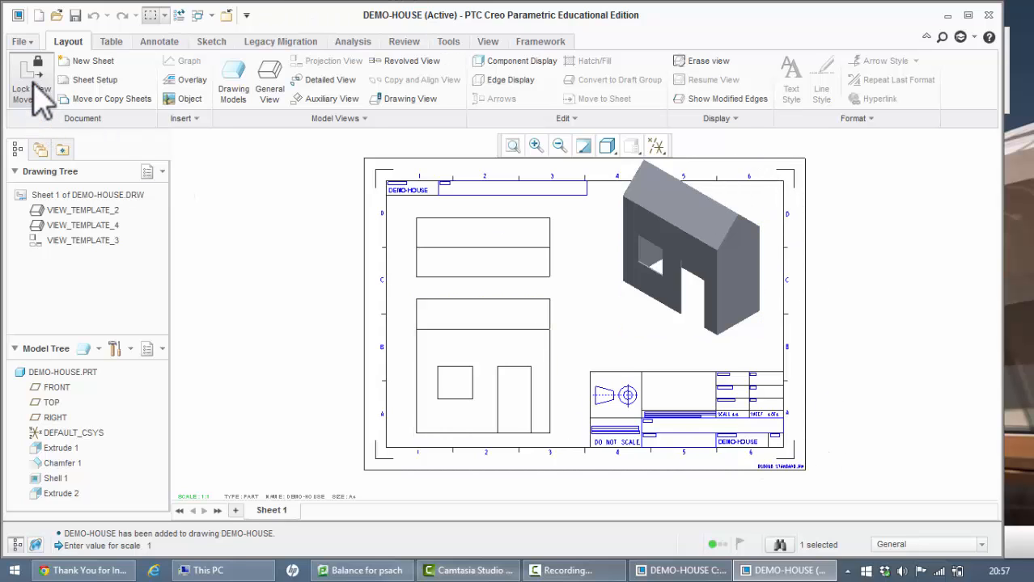
{"action": "left_click", "coordinate": [684, 231]}
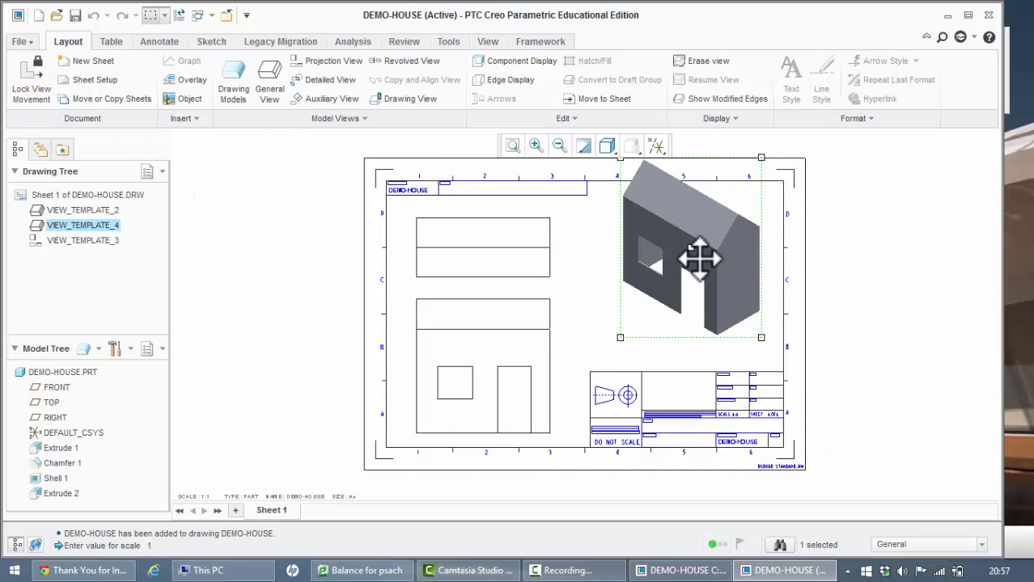
{"action": "left_click_drag", "start_coordinate": [689, 252], "coordinate": [694, 275]}
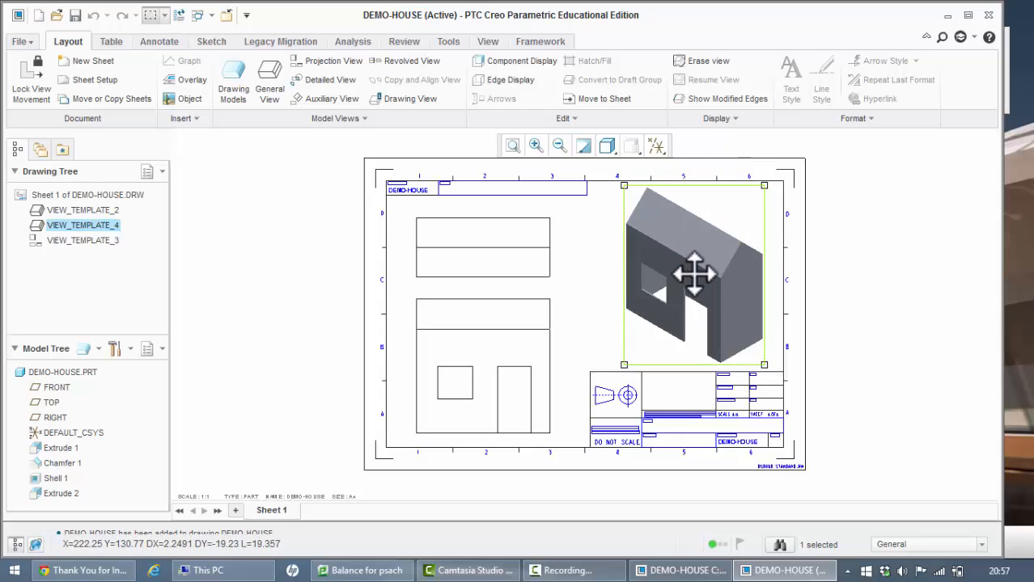
{"action": "left_click", "coordinate": [312, 243]}
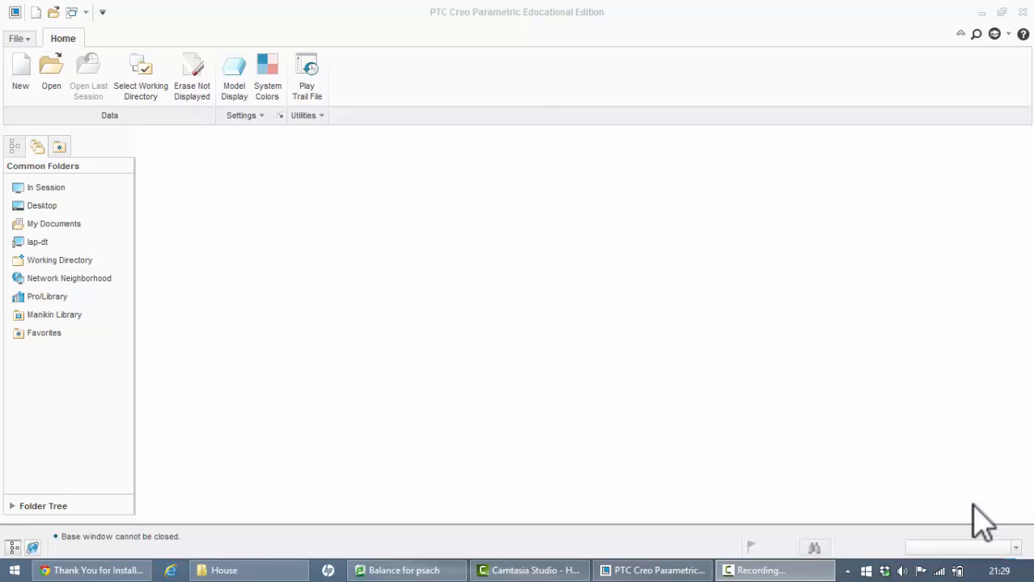
Create a folder named stool inside the Test folder and set it as the working directory.
{"action": "left_click", "coordinate": [146, 70]}
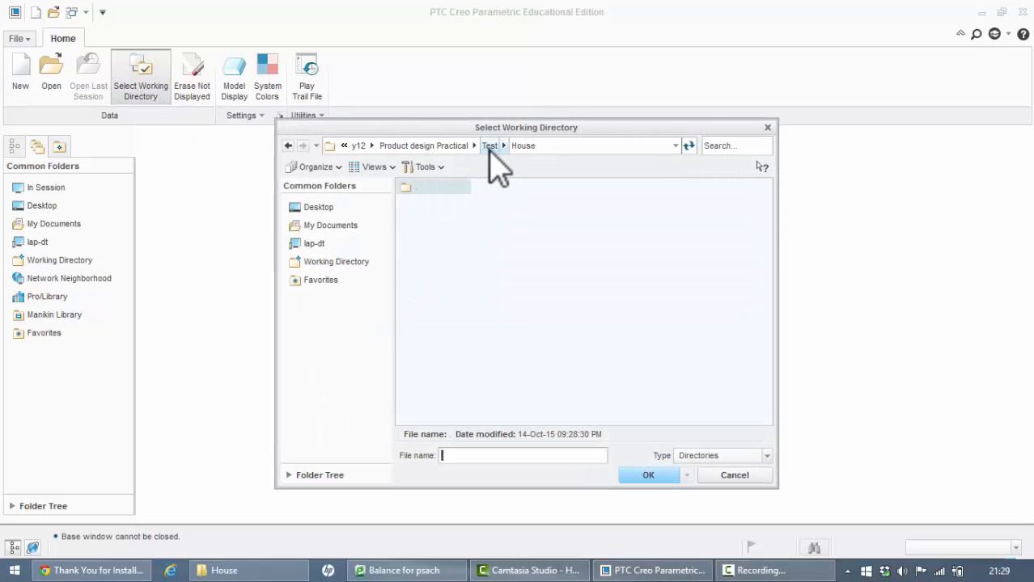
{"action": "left_click", "coordinate": [489, 147]}
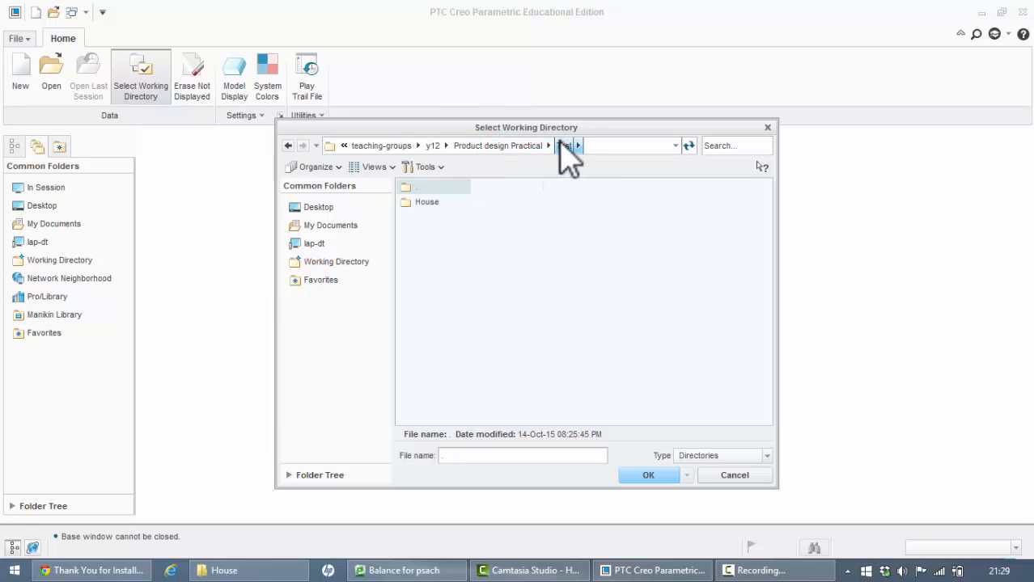
{"action": "right_click", "coordinate": [448, 227]}
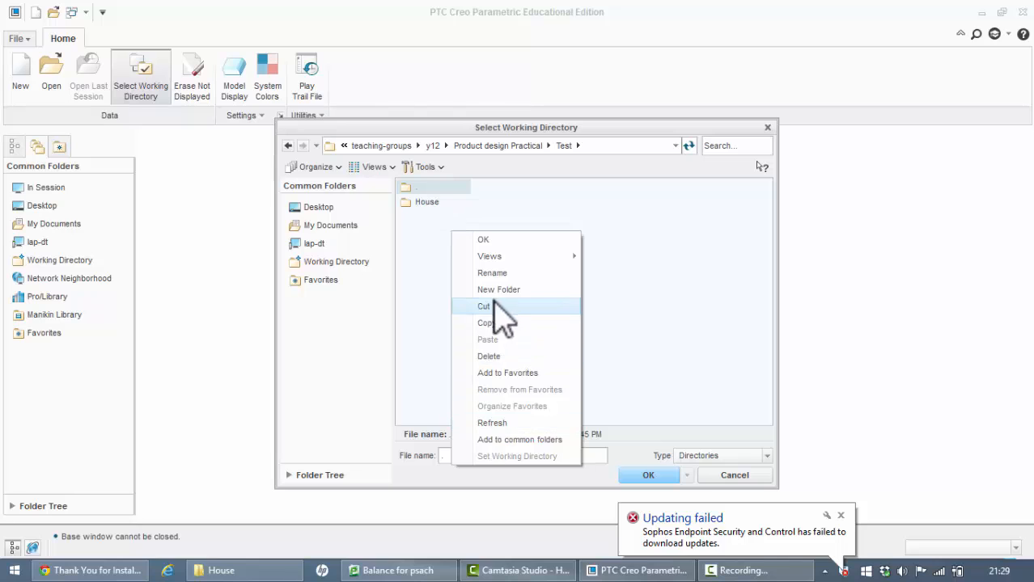
{"action": "left_click", "coordinate": [506, 291]}
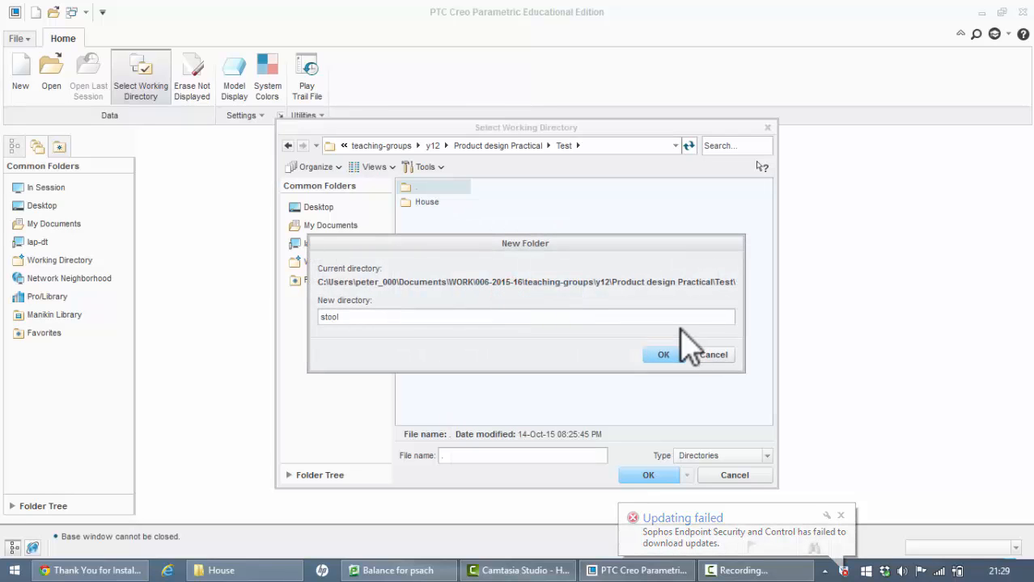
{"action": "left_click", "coordinate": [659, 358]}
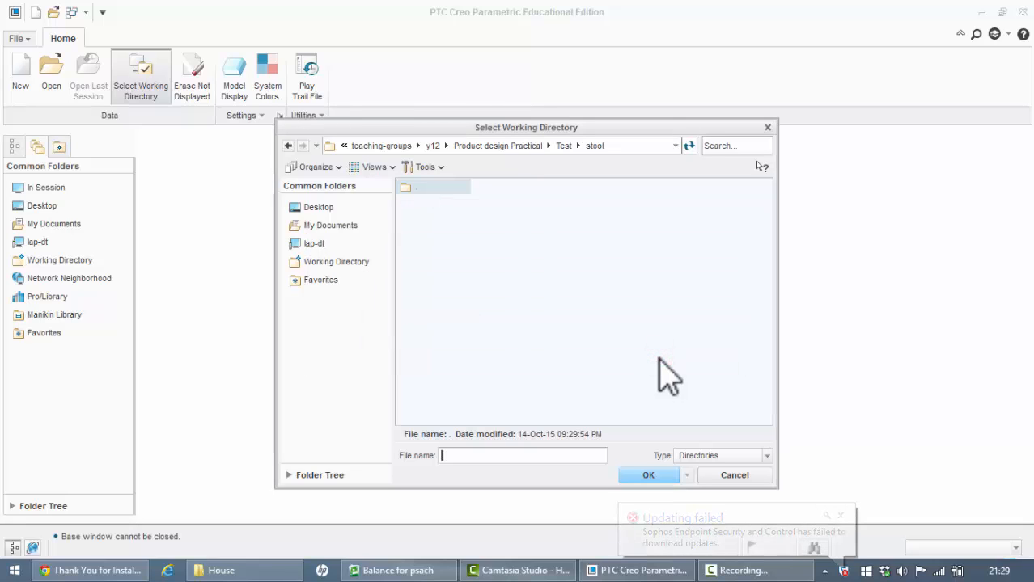
{"action": "left_click", "coordinate": [643, 476]}
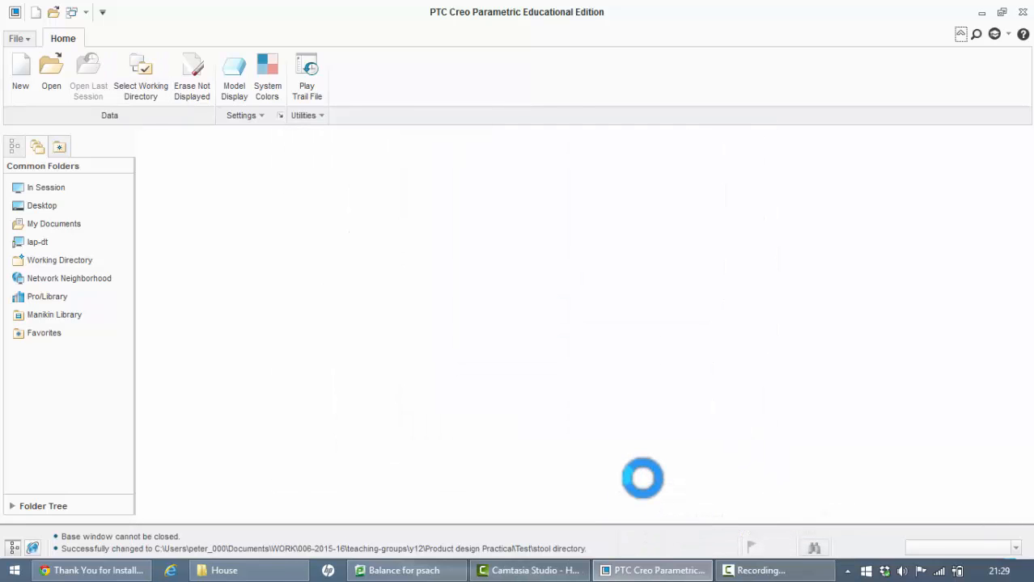
Create a new solid part named stool-legs with the default template.
{"action": "left_click", "coordinate": [22, 71]}
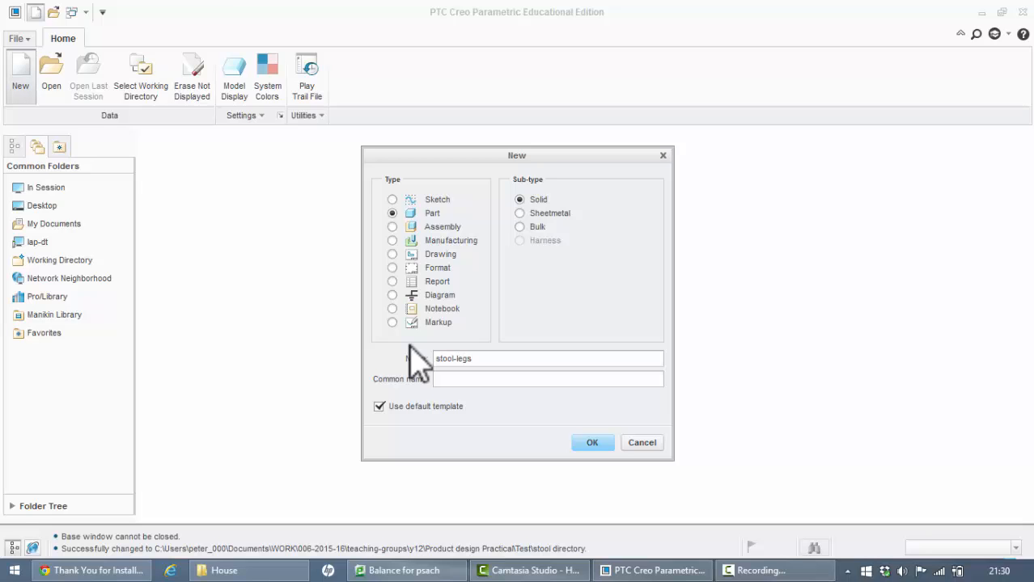
{"action": "left_click", "coordinate": [599, 444]}
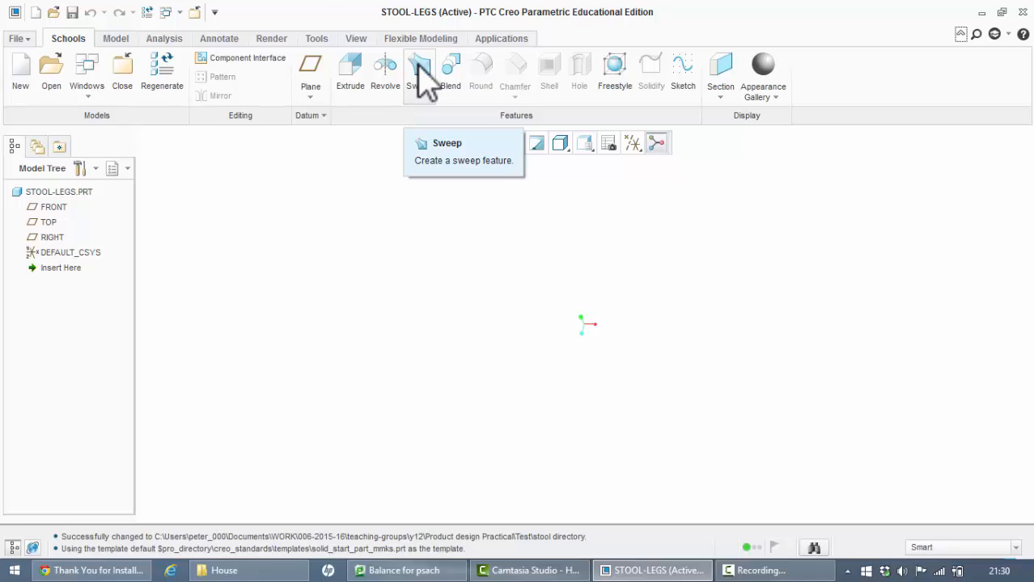
Start a sketch on the FRONT plane, with the TOP plane as the orientation reference.
{"action": "left_click", "coordinate": [687, 73]}
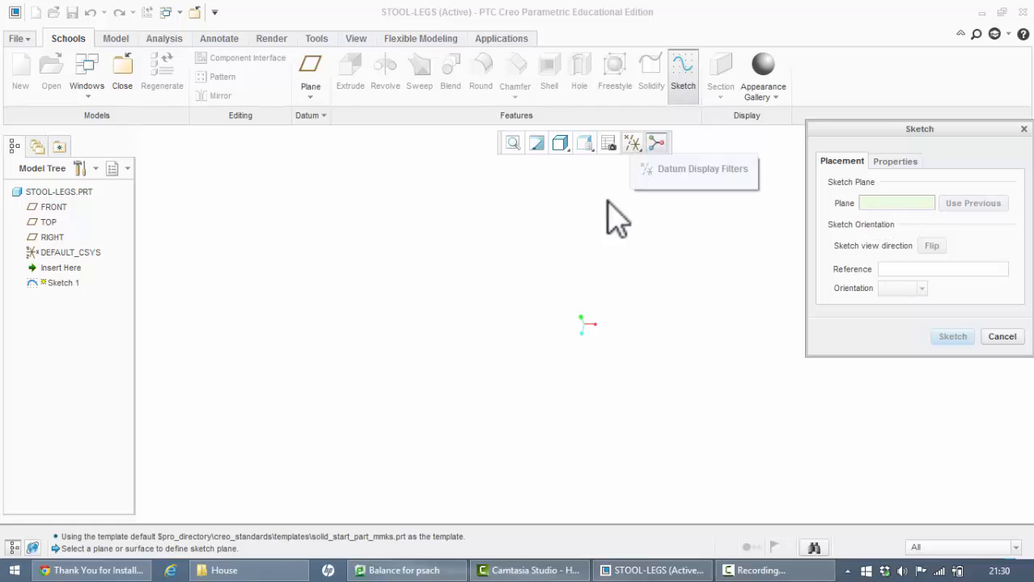
{"action": "left_click", "coordinate": [46, 207]}
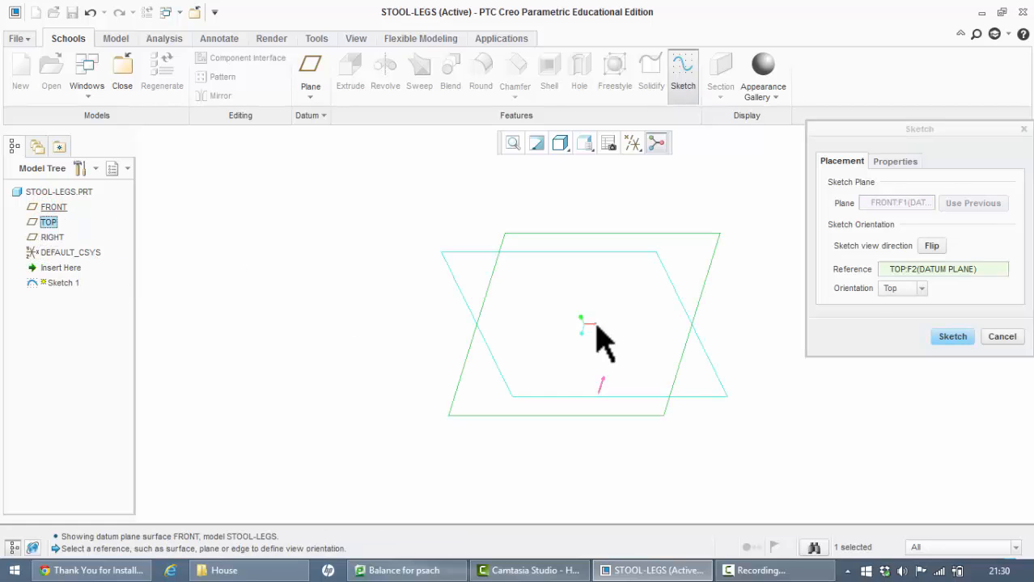
{"action": "left_click", "coordinate": [951, 337]}
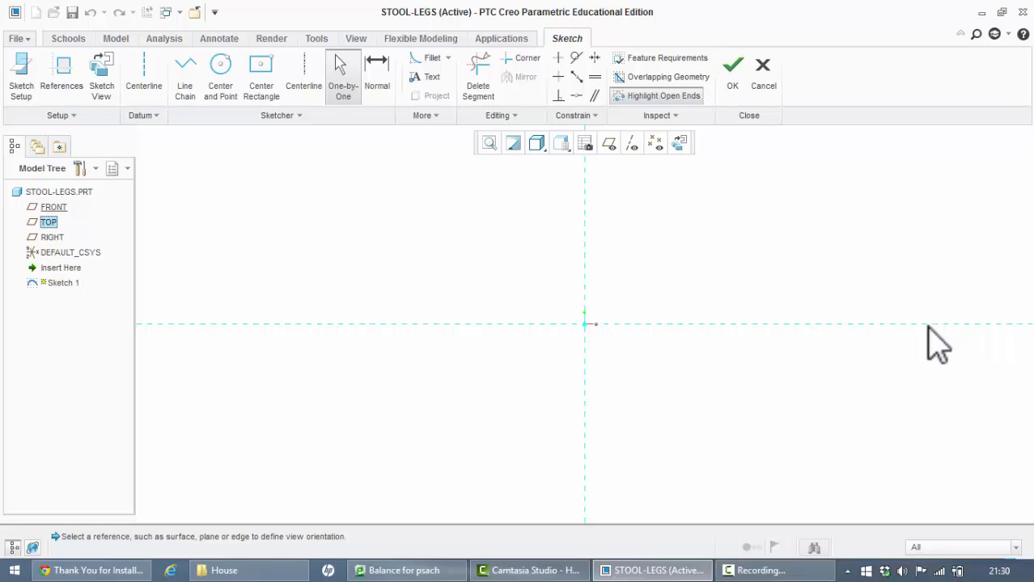
Draw a horizontal centerline about 216 mm above the origin and a vertical centerline through the origin.
{"action": "left_click", "coordinate": [311, 71]}
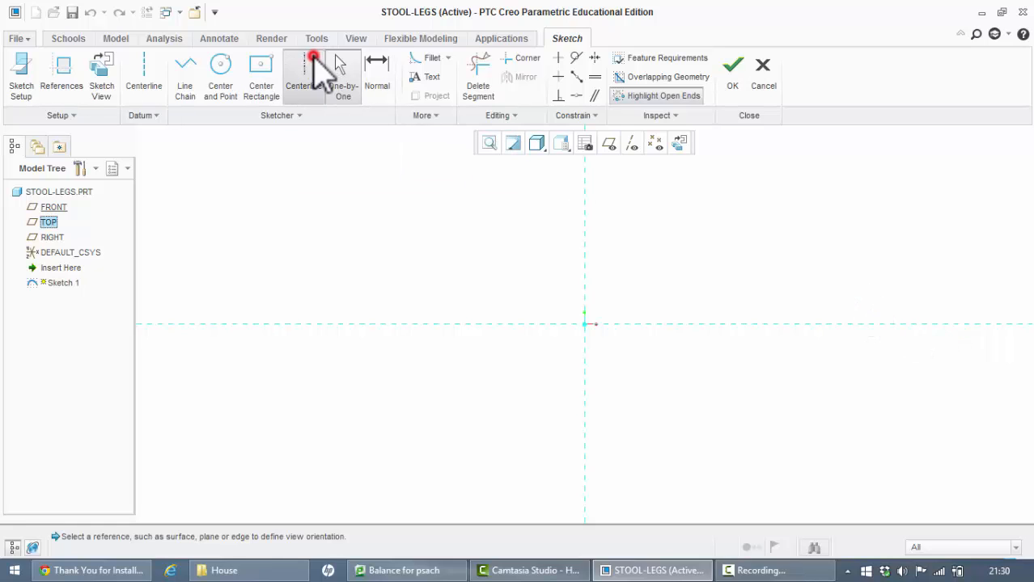
{"action": "left_click", "coordinate": [476, 188]}
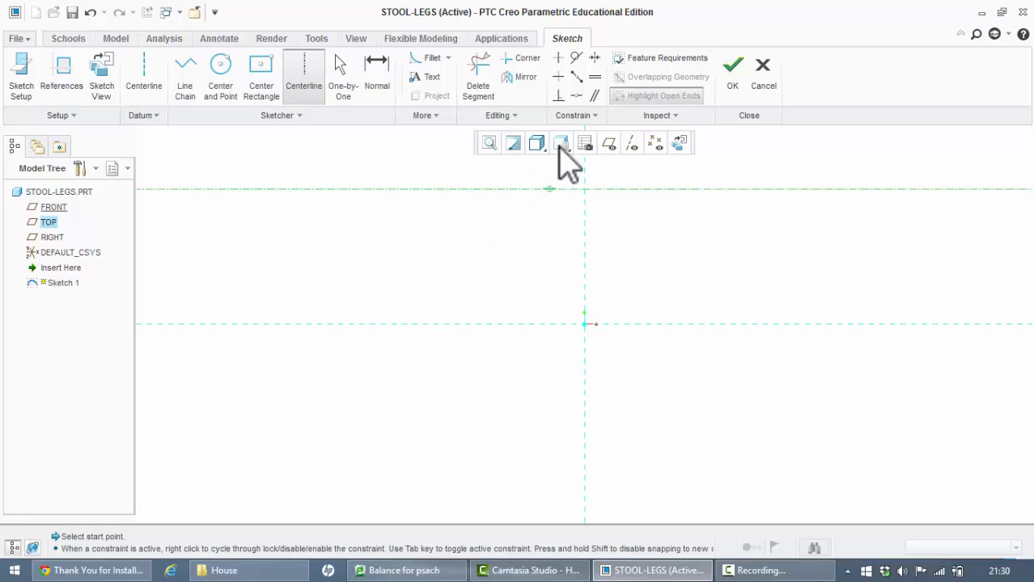
{"action": "left_click", "coordinate": [583, 357]}
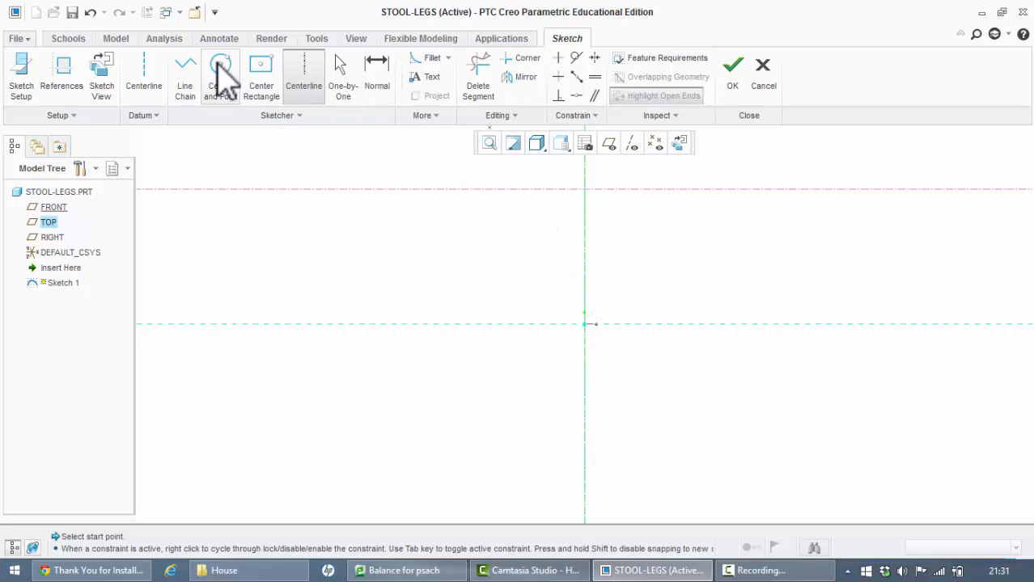
Sketch a leg line from the horizontal reference up to the upper centerline at about 82°, continuing about 40 mm horizontally to the vertical centerline.
{"action": "left_click", "coordinate": [187, 71]}
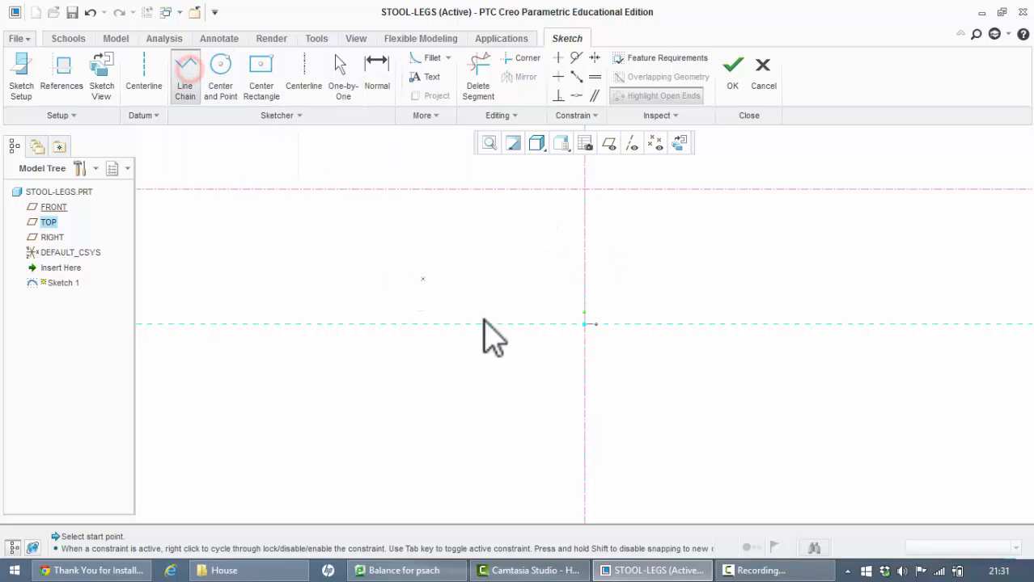
{"action": "left_click", "coordinate": [541, 324]}
{"action": "left_click", "coordinate": [559, 192]}
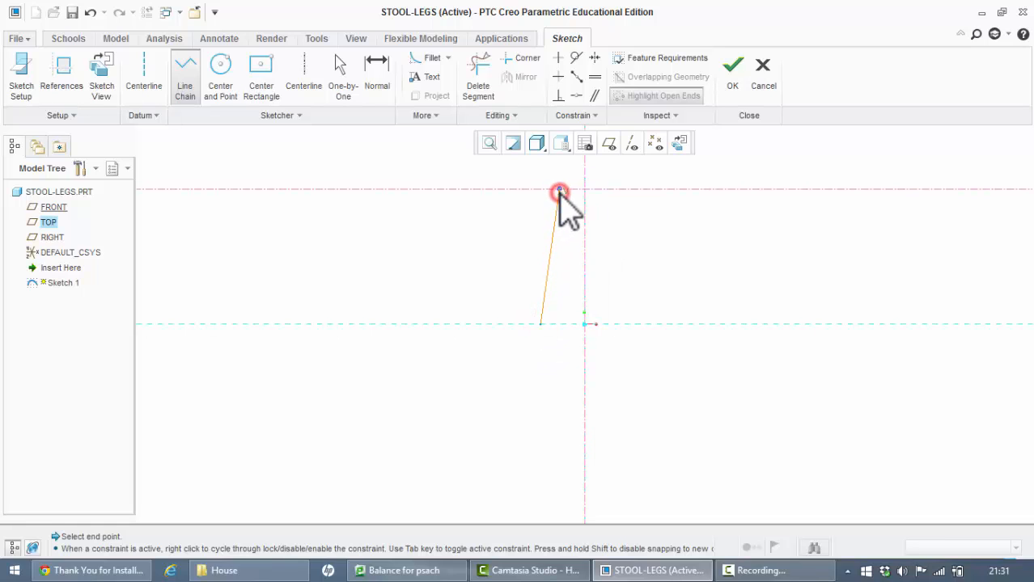
{"action": "left_click", "coordinate": [582, 190]}
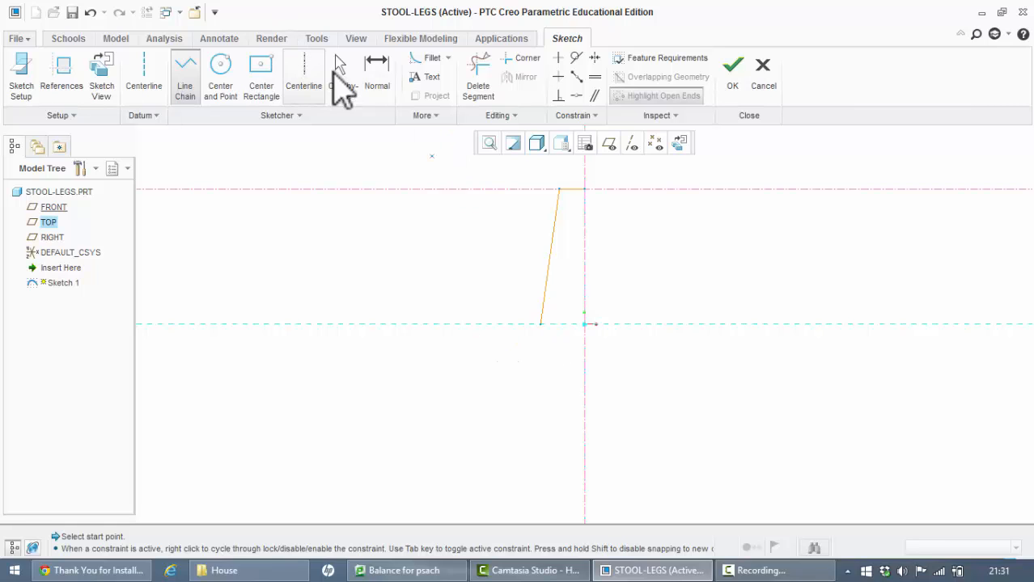
Set the overall height of the leg profile to 600 mm.
{"action": "left_click", "coordinate": [376, 81]}
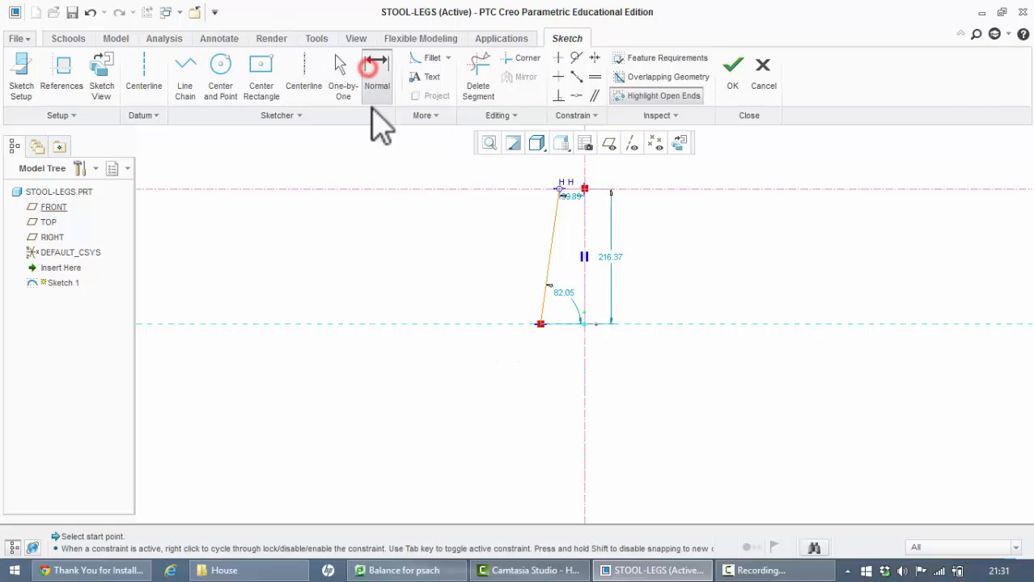
{"action": "double_click", "coordinate": [611, 258]}
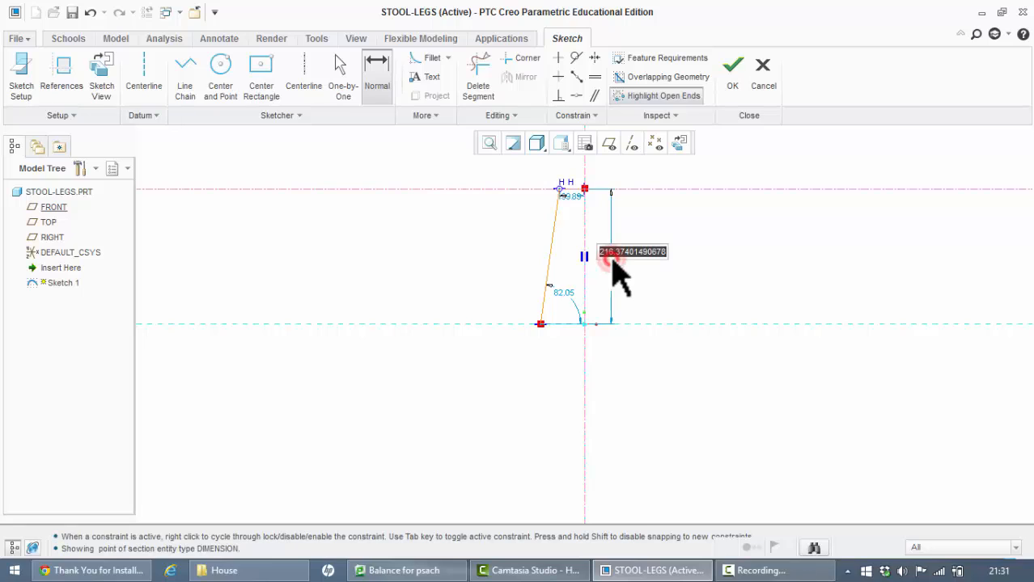
{"action": "type", "text": "600"}
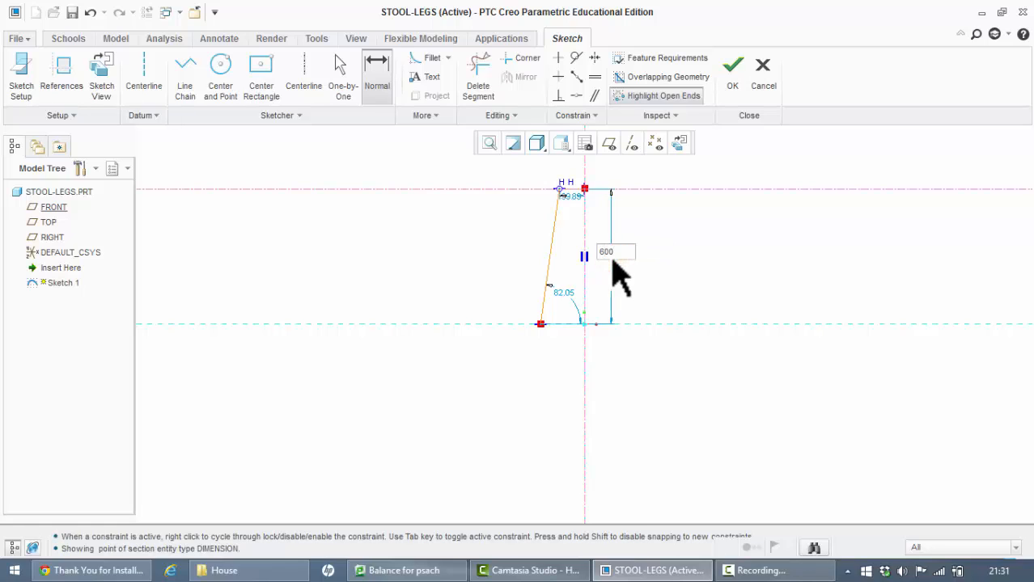
{"action": "key", "text": "Return"}
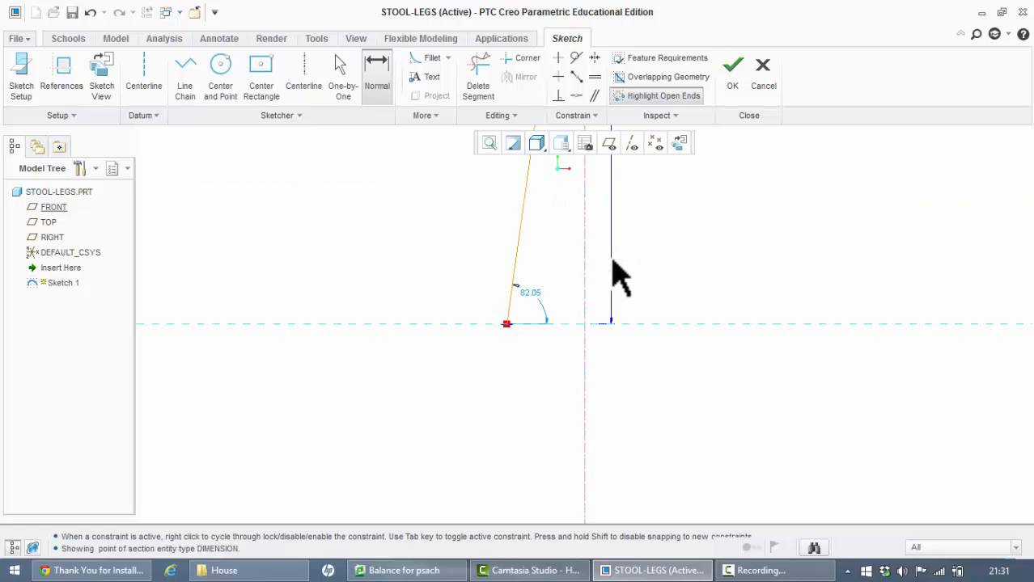
{"action": "left_click", "coordinate": [489, 144]}
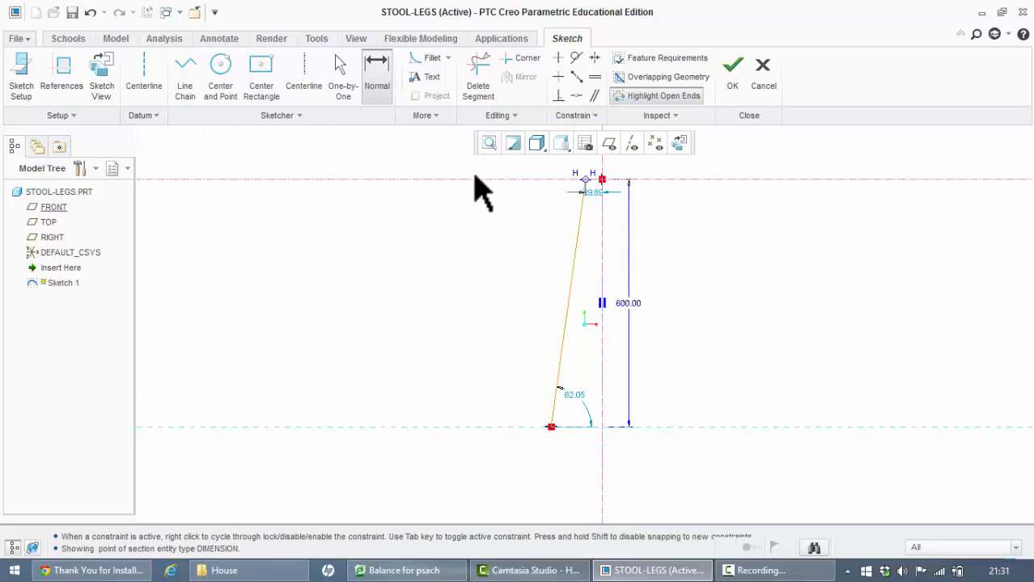
Set the length of the horizontal top segment to 80 mm.
{"action": "double_click", "coordinate": [591, 192]}
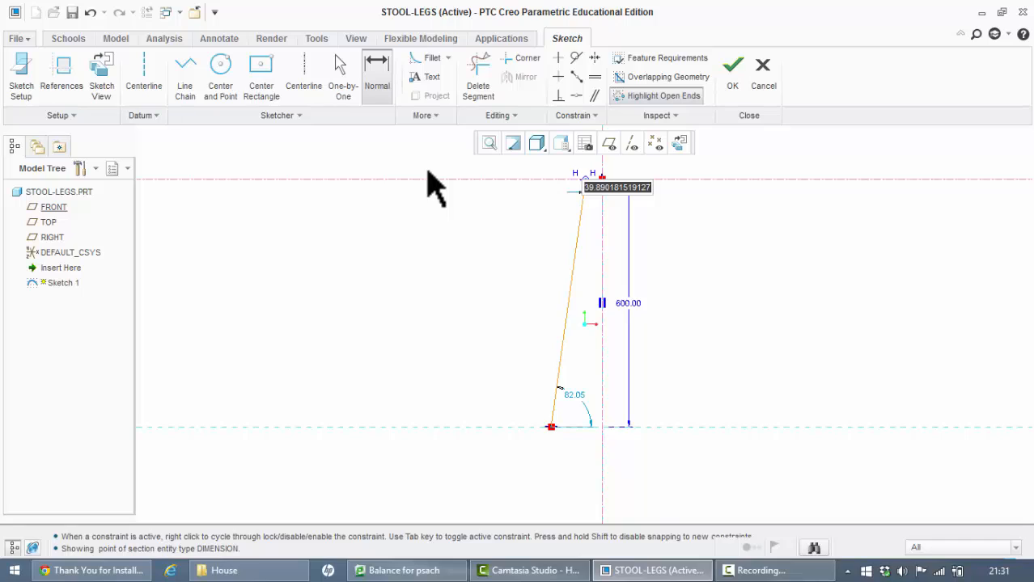
{"action": "type", "text": "8"}
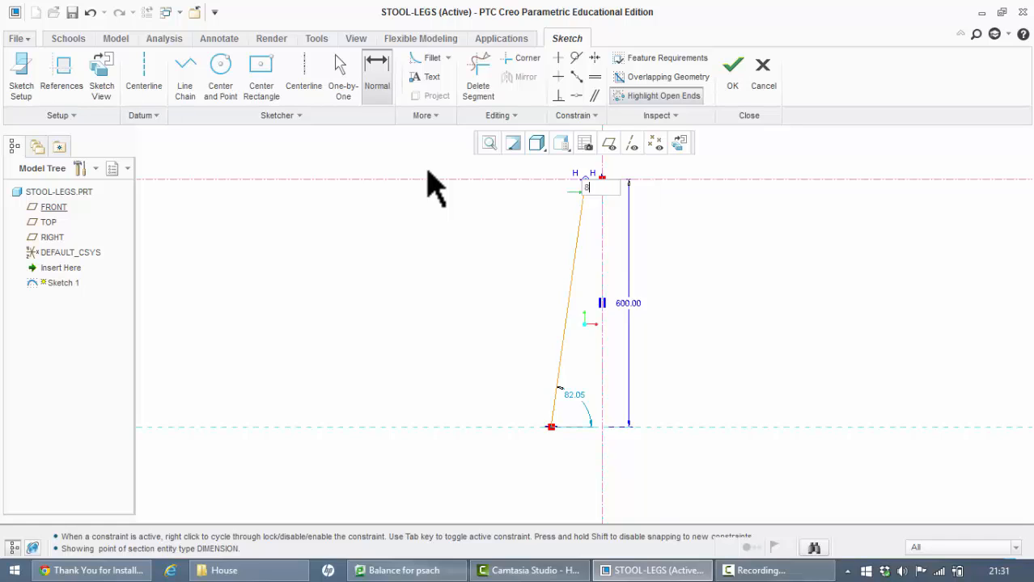
{"action": "type", "text": "0"}
{"action": "key", "text": "Return"}
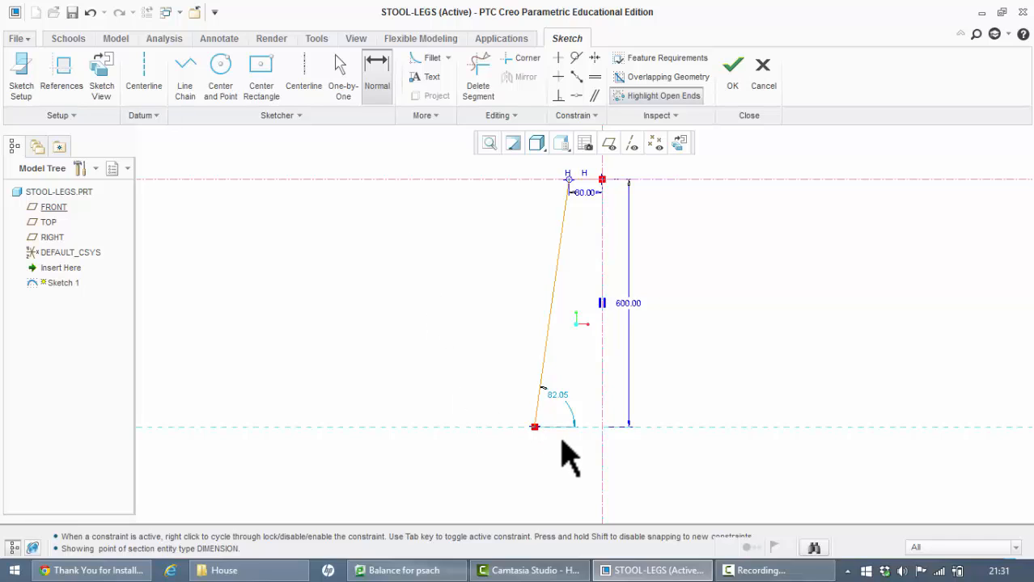
Set the leg's angle to the base reference to 85° and the horizontal top segment's length to 120 mm.
{"action": "double_click", "coordinate": [555, 396]}
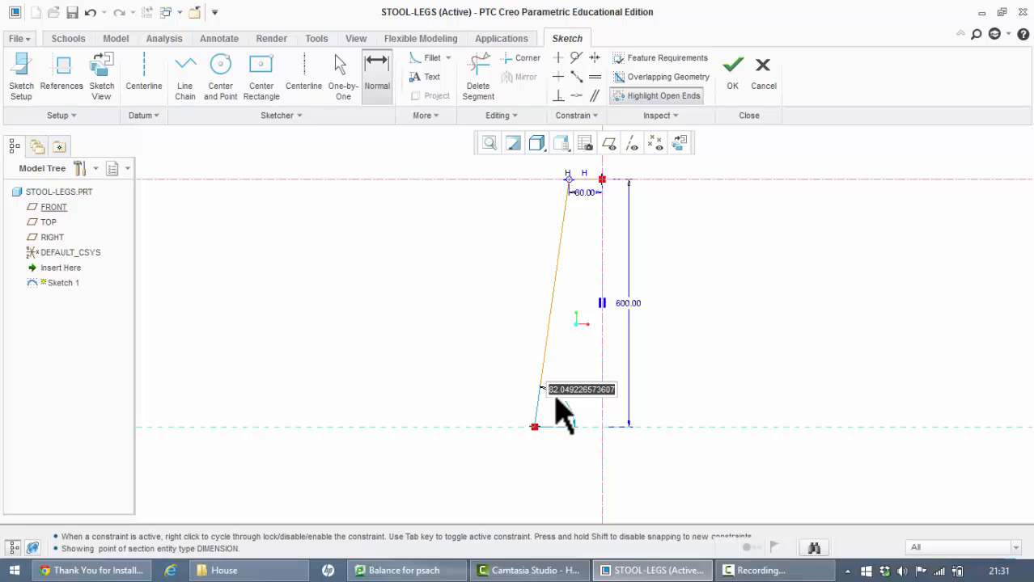
{"action": "type", "text": "85"}
{"action": "key", "text": "Return"}
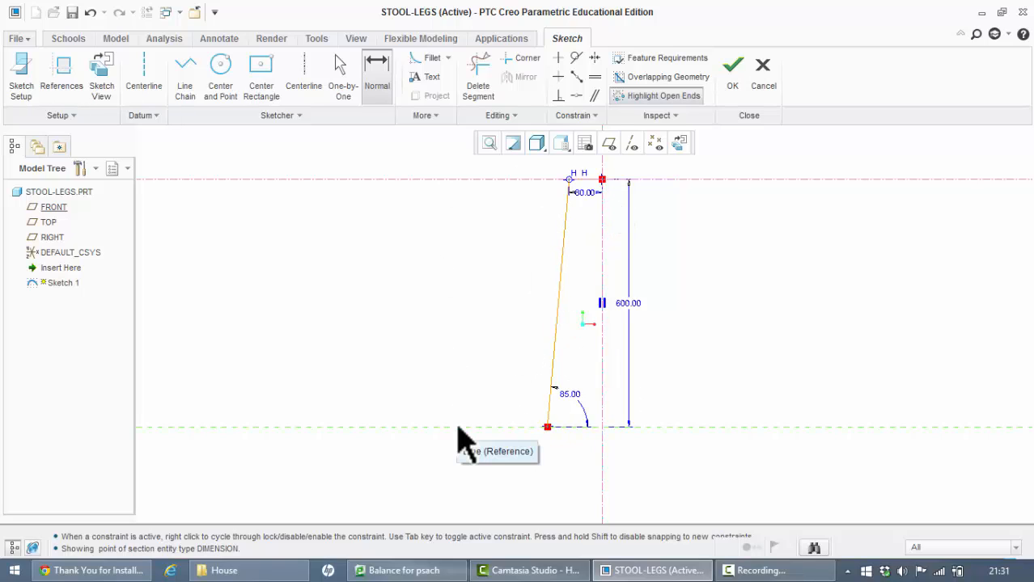
{"action": "double_click", "coordinate": [580, 191]}
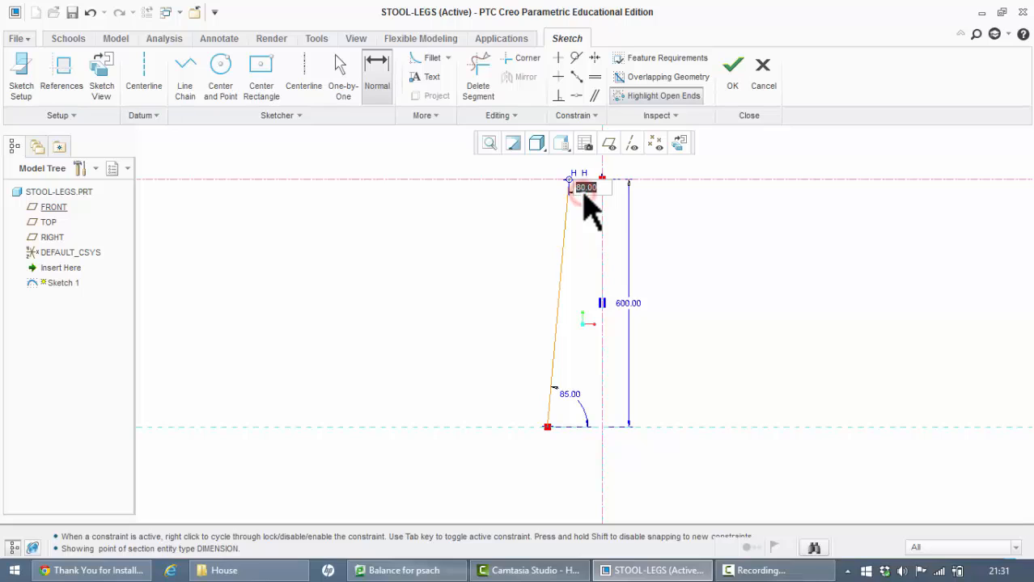
{"action": "key", "text": "Return"}
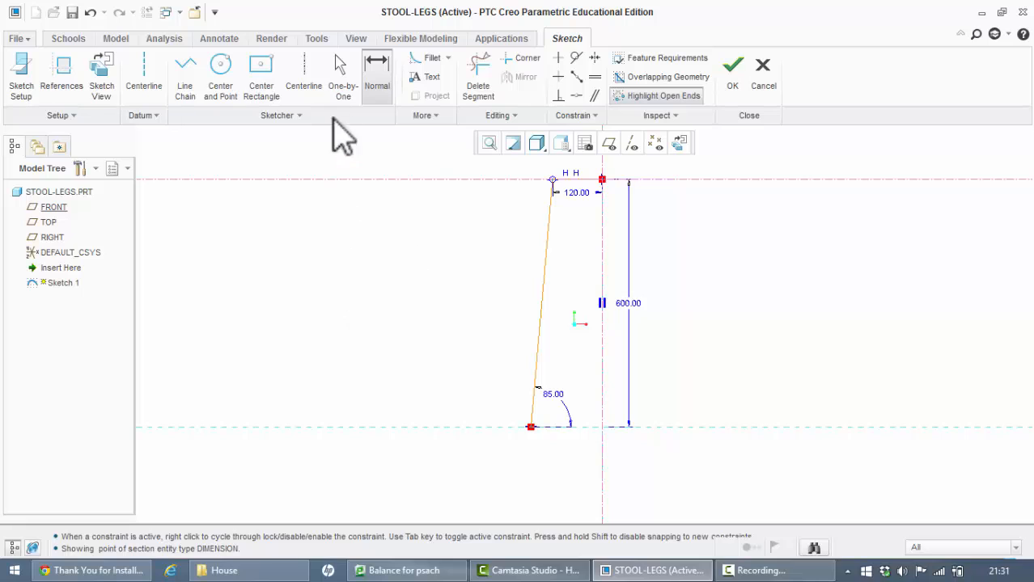
Mirror the half leg profile about the vertical centerline.
{"action": "left_click", "coordinate": [344, 78]}
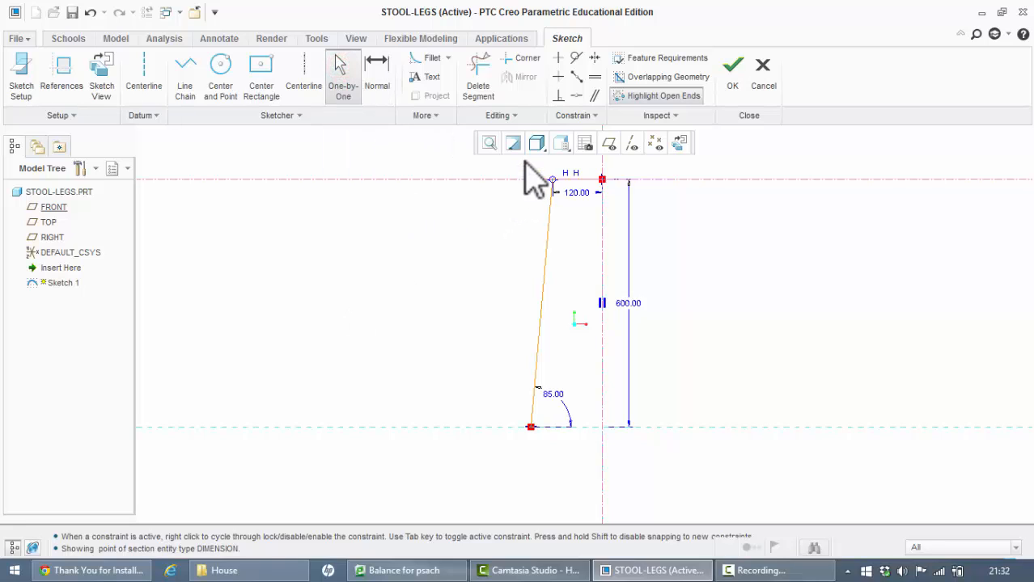
{"action": "mouse_move", "coordinate": [524, 161]}
{"action": "left_mouse_down"}
{"action": "mouse_move", "coordinate": [604, 461]}
{"action": "mouse_move", "coordinate": [627, 474]}
{"action": "mouse_move", "coordinate": [617, 472]}
{"action": "left_mouse_up"}
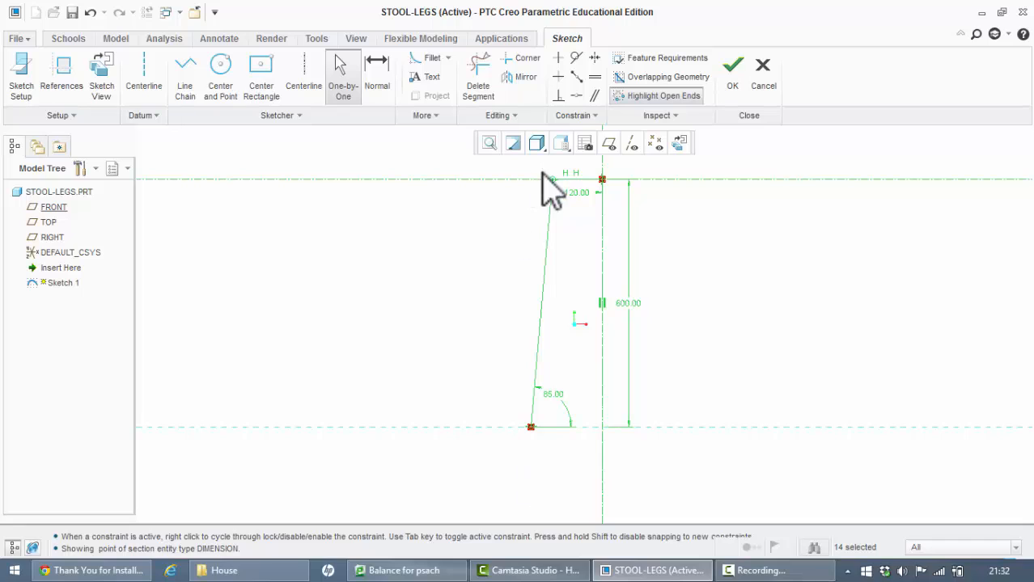
{"action": "left_click", "coordinate": [511, 77]}
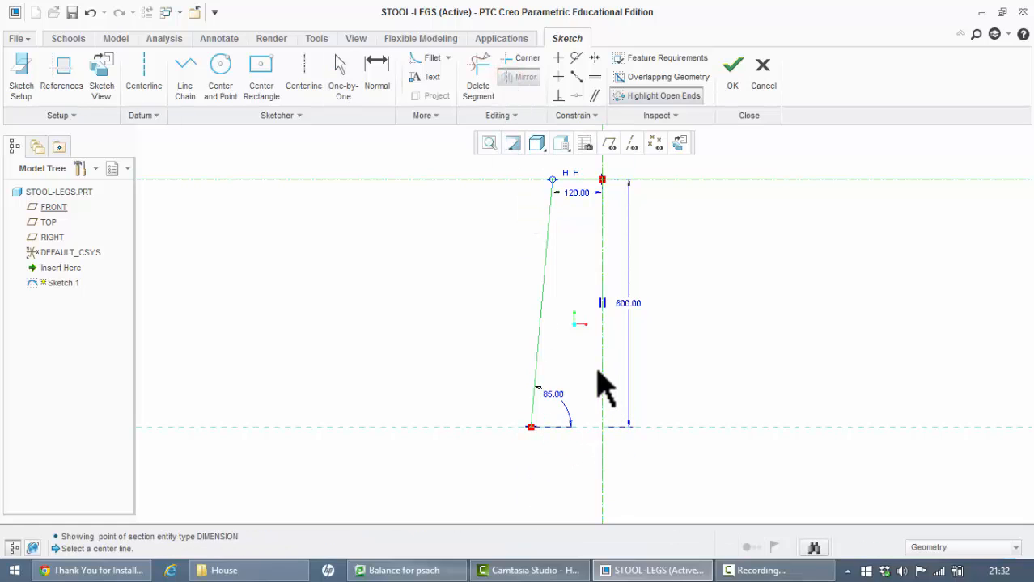
{"action": "left_click", "coordinate": [601, 455]}
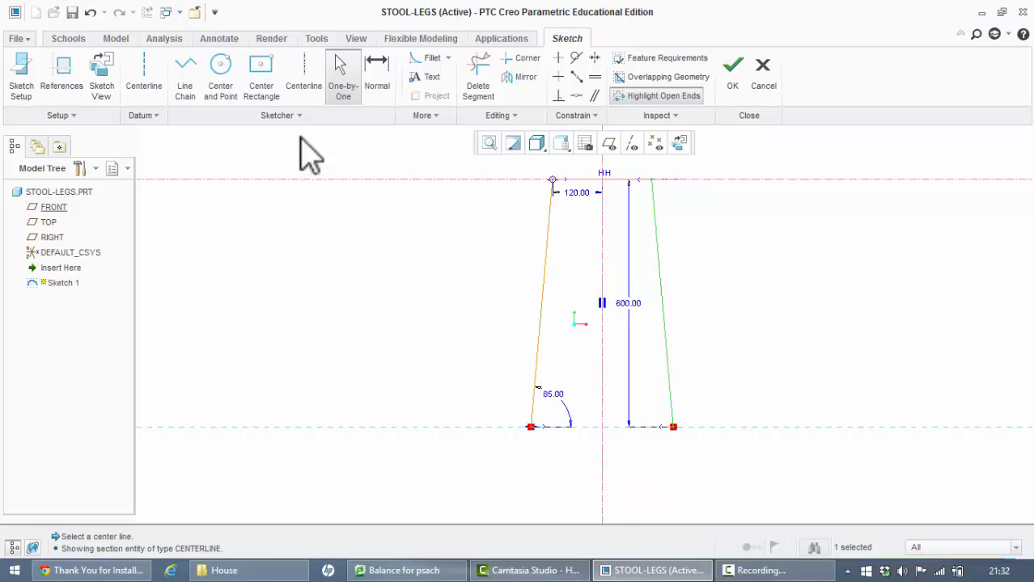
Fillet the two top corners of the leg profile with radii of about 18 mm on the left and 13 mm on the right.
{"action": "left_click", "coordinate": [421, 61]}
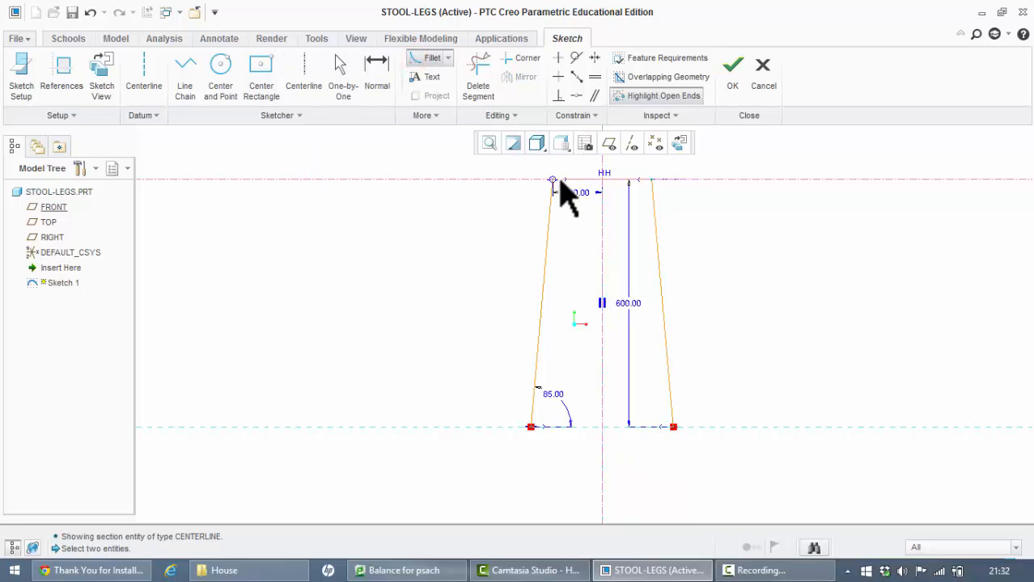
{"action": "scroll", "coordinate": [599, 194], "scroll_direction": "down", "scroll_amount": 6}
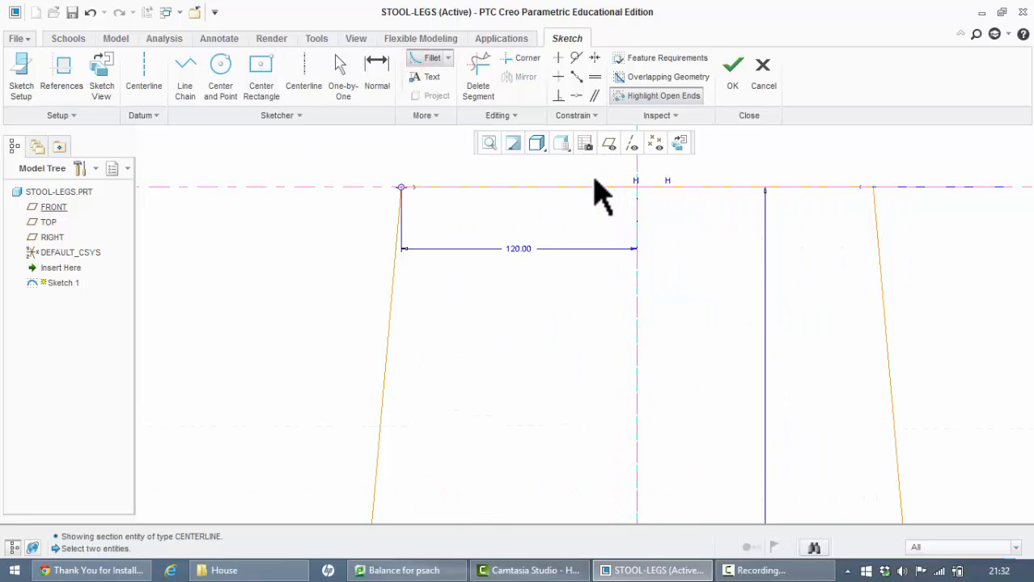
{"action": "left_click", "coordinate": [397, 251]}
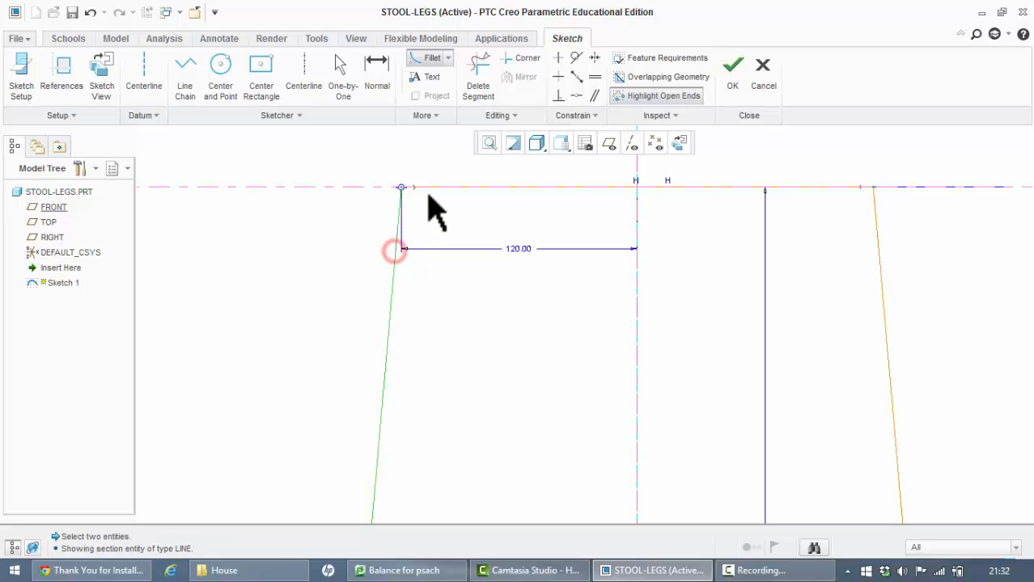
{"action": "left_click", "coordinate": [432, 187]}
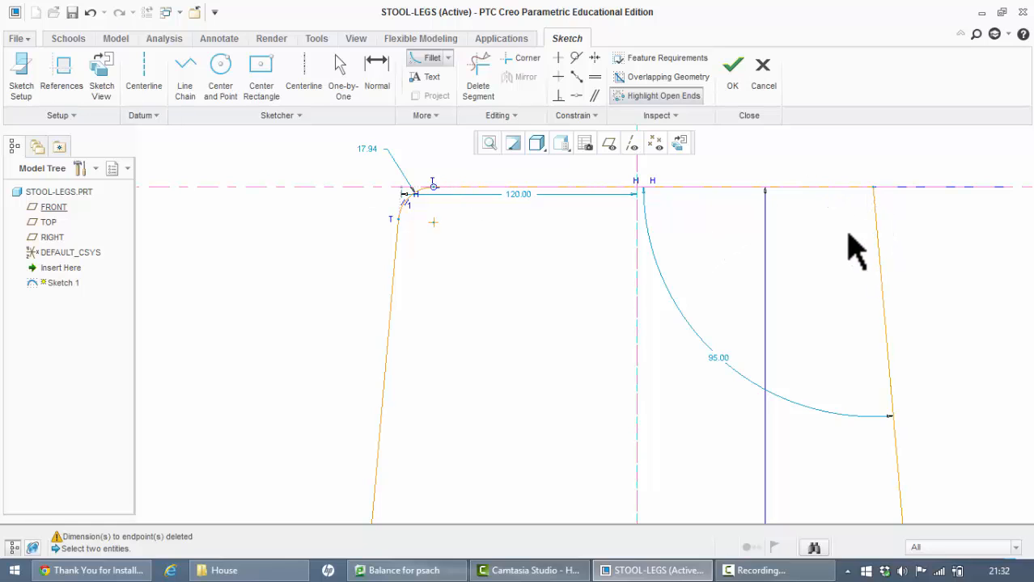
{"action": "left_click", "coordinate": [872, 214]}
{"action": "left_click", "coordinate": [847, 182]}
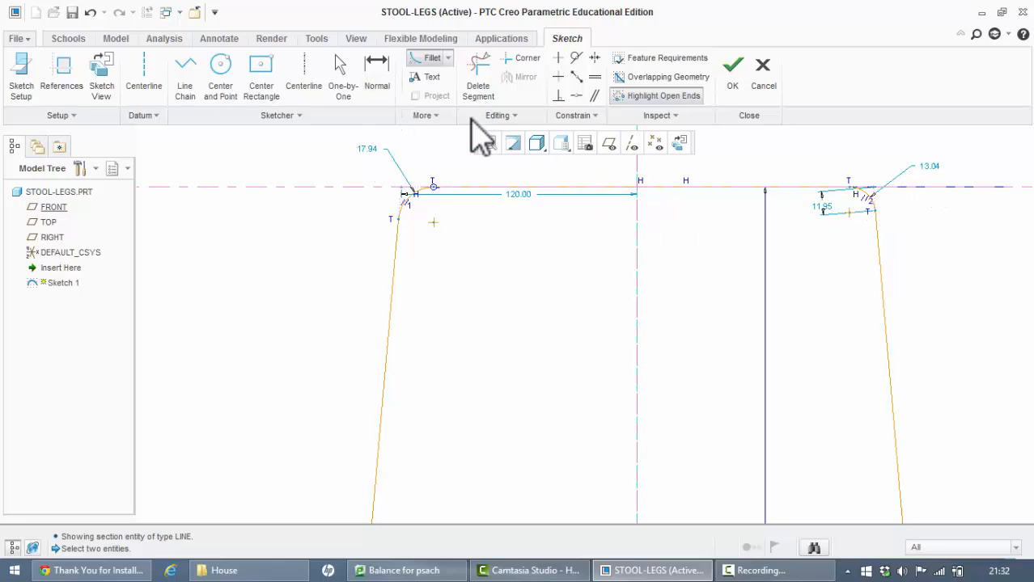
Set the radii of both top corner fillets to 30 mm.
{"action": "left_click", "coordinate": [377, 68]}
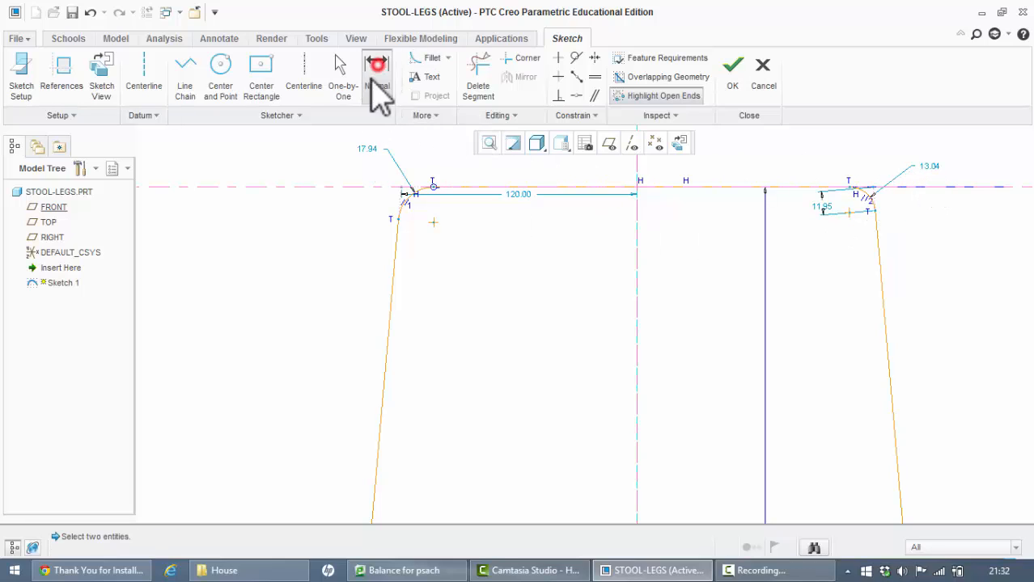
{"action": "double_click", "coordinate": [367, 151]}
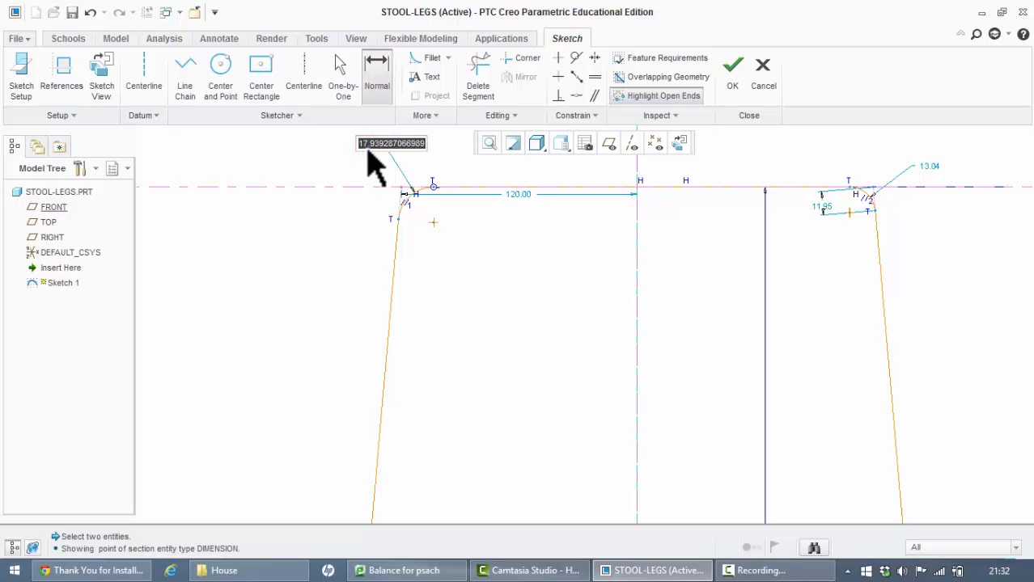
{"action": "type", "text": "30"}
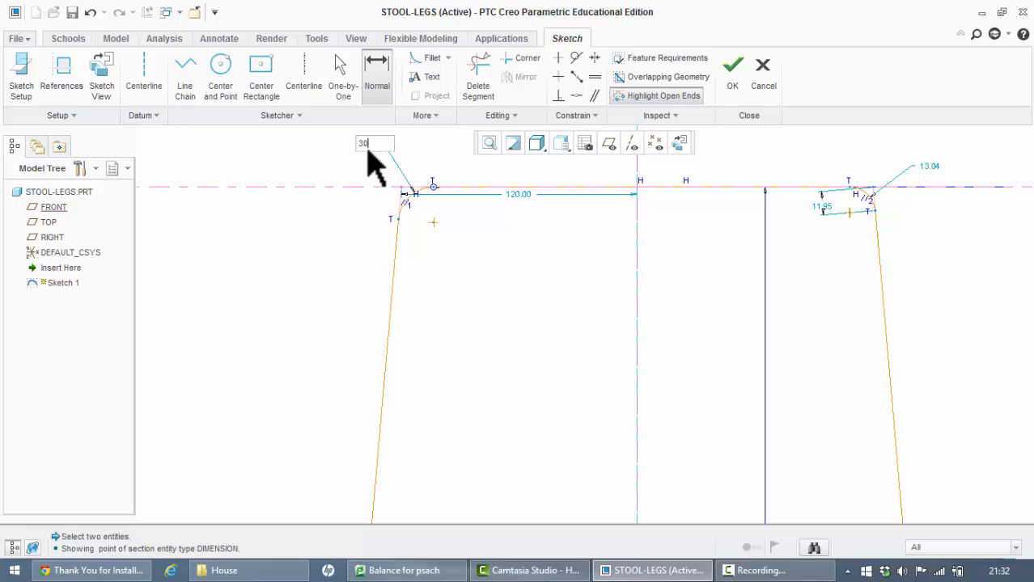
{"action": "key", "text": "Return"}
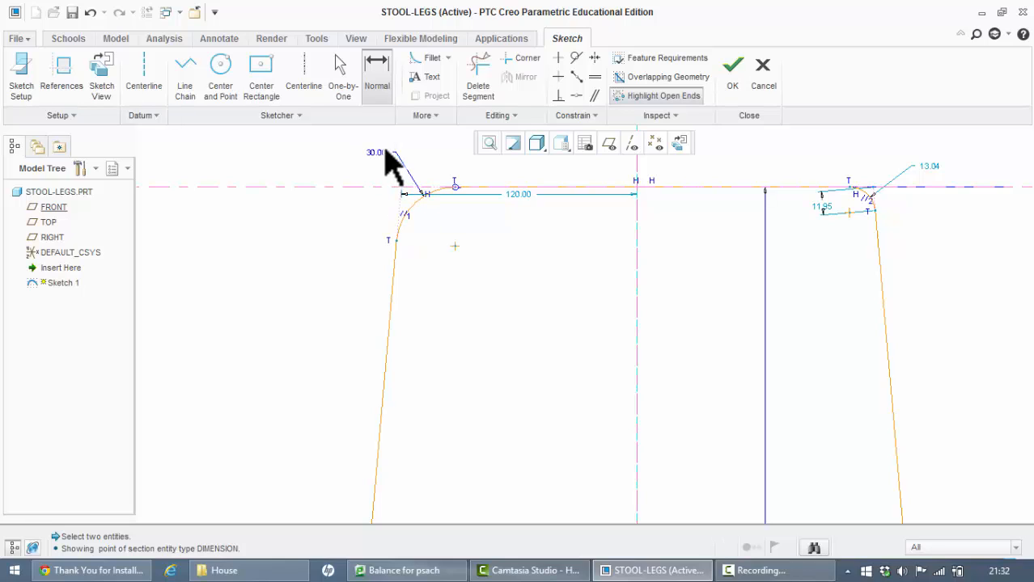
{"action": "double_click", "coordinate": [934, 167]}
{"action": "type", "text": "30"}
{"action": "key", "text": "Return"}
{"action": "scroll", "coordinate": [744, 331], "scroll_direction": "down", "scroll_amount": 4}
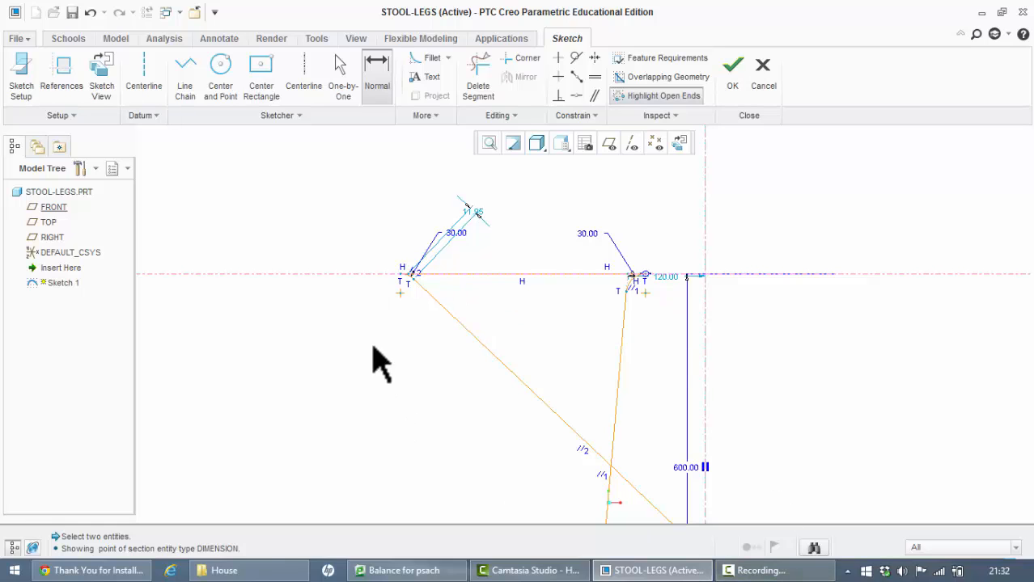
Trim the stray diagonal leg line up to the vertical centerline and delete the distorted fillet at the profile's far left corner.
{"action": "left_click", "coordinate": [478, 77]}
{"action": "left_click", "coordinate": [432, 300]}
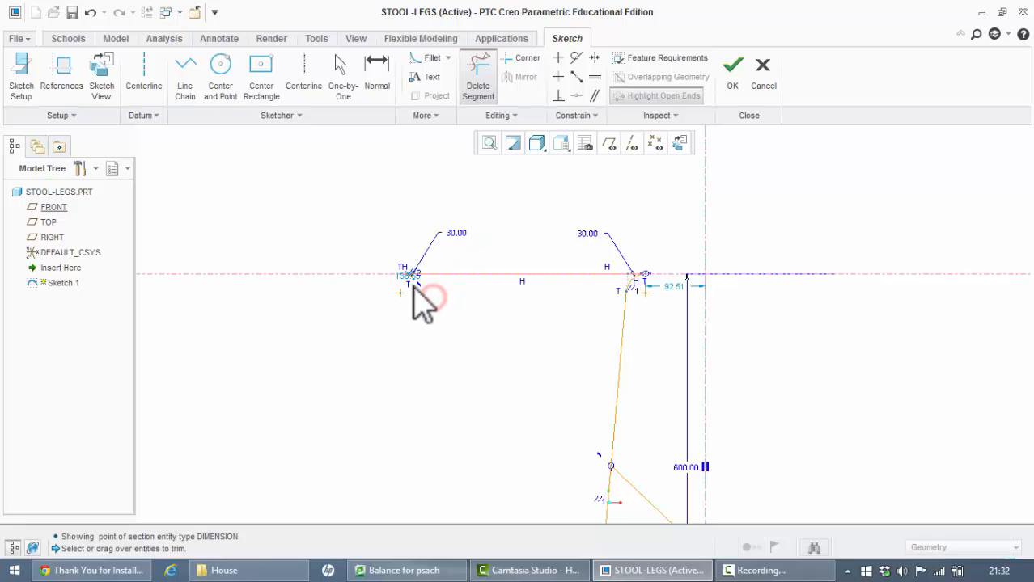
{"action": "left_click", "coordinate": [623, 480]}
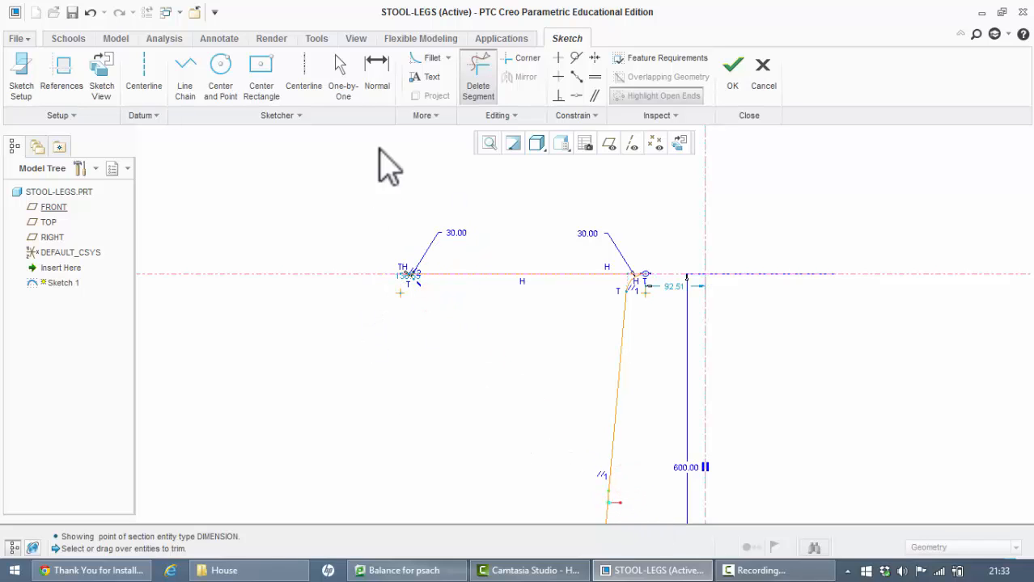
{"action": "left_click", "coordinate": [335, 69]}
{"action": "left_click_drag", "start_coordinate": [367, 241], "coordinate": [429, 319]}
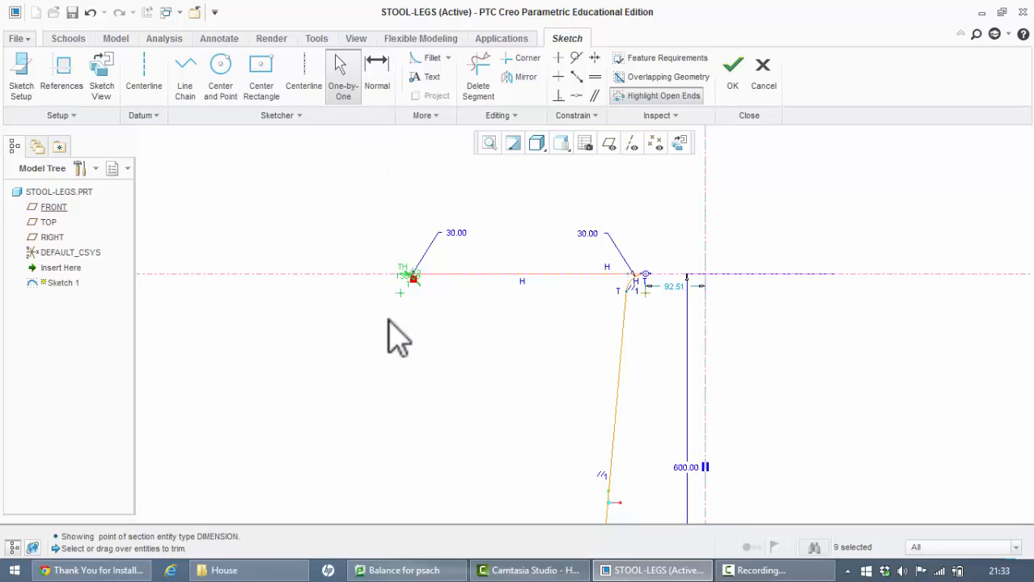
{"action": "key", "text": "Delete"}
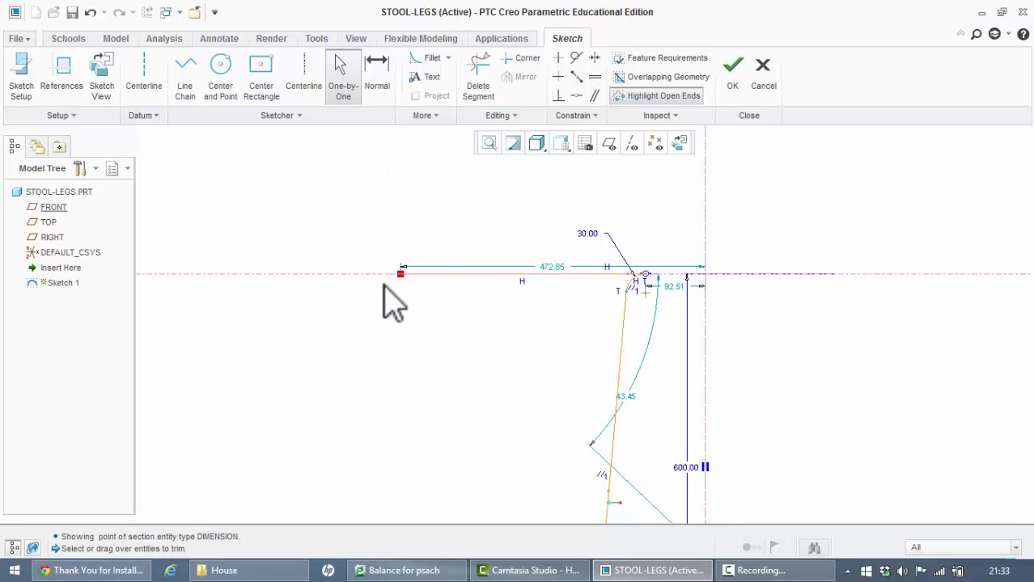
Set the distance from the horizontal top segment's outer end to the vertical centerline to 120 mm.
{"action": "left_click_drag", "start_coordinate": [380, 257], "coordinate": [416, 305]}
{"action": "double_click", "coordinate": [550, 267]}
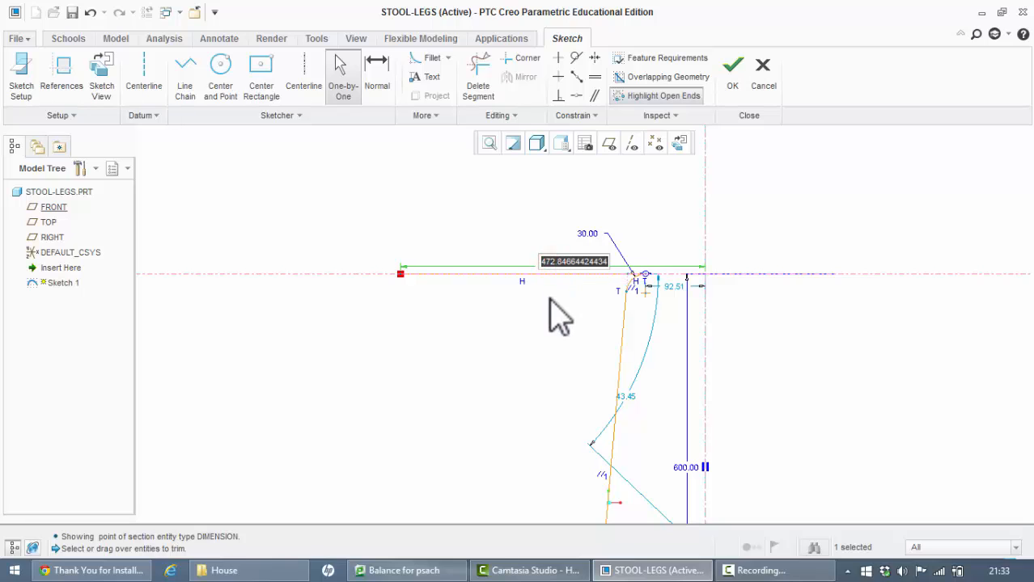
{"action": "type", "text": "120"}
{"action": "key", "text": "Return"}
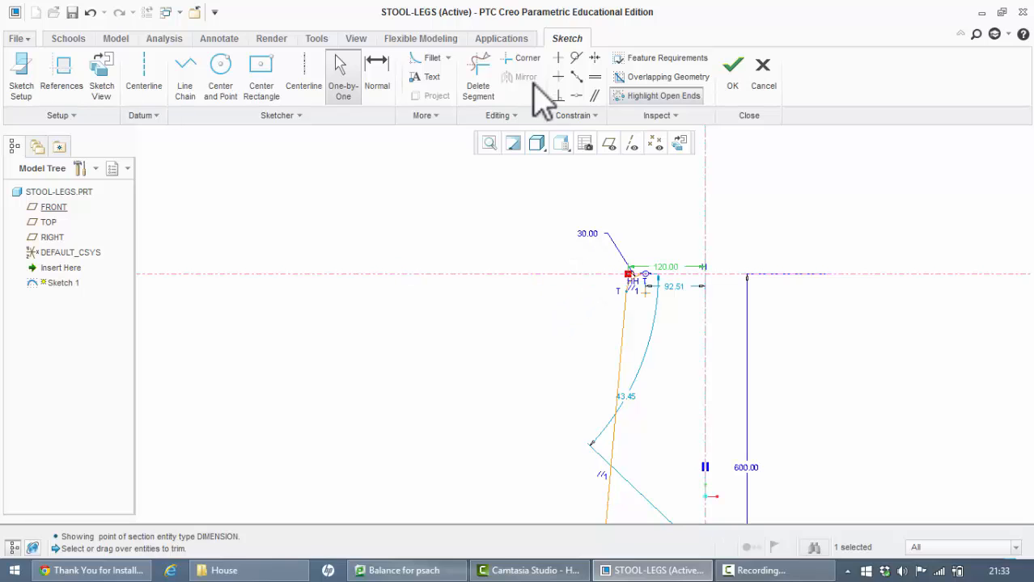
Trim away the remaining diagonal line between the vertical centerline and the base, leaving only the left half profile.
{"action": "scroll", "coordinate": [708, 517], "scroll_direction": "down", "scroll_amount": 2}
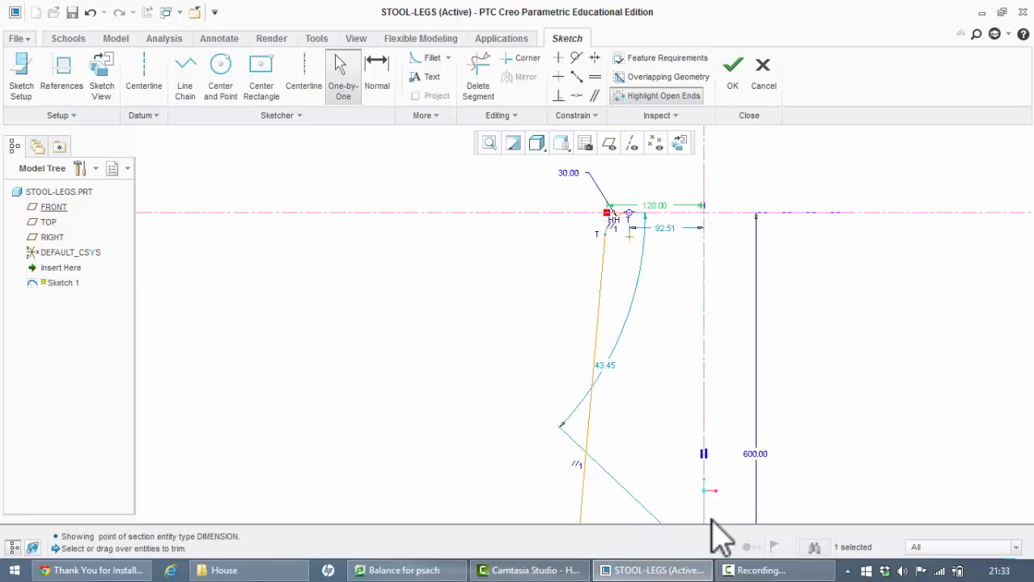
{"action": "scroll", "coordinate": [706, 514], "scroll_direction": "up", "scroll_amount": 3}
{"action": "scroll", "coordinate": [706, 517], "scroll_direction": "up", "scroll_amount": 4}
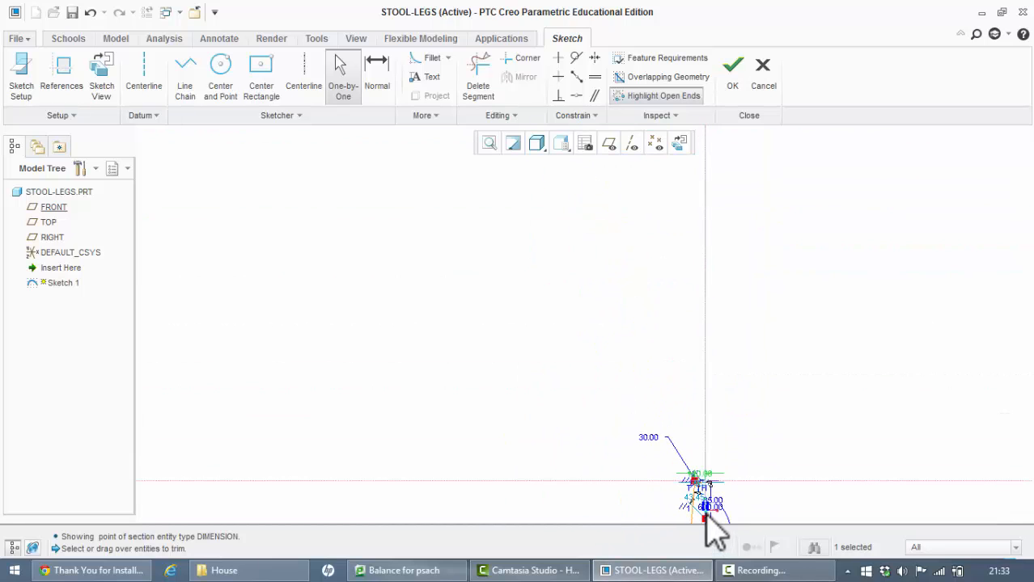
{"action": "left_click", "coordinate": [488, 144]}
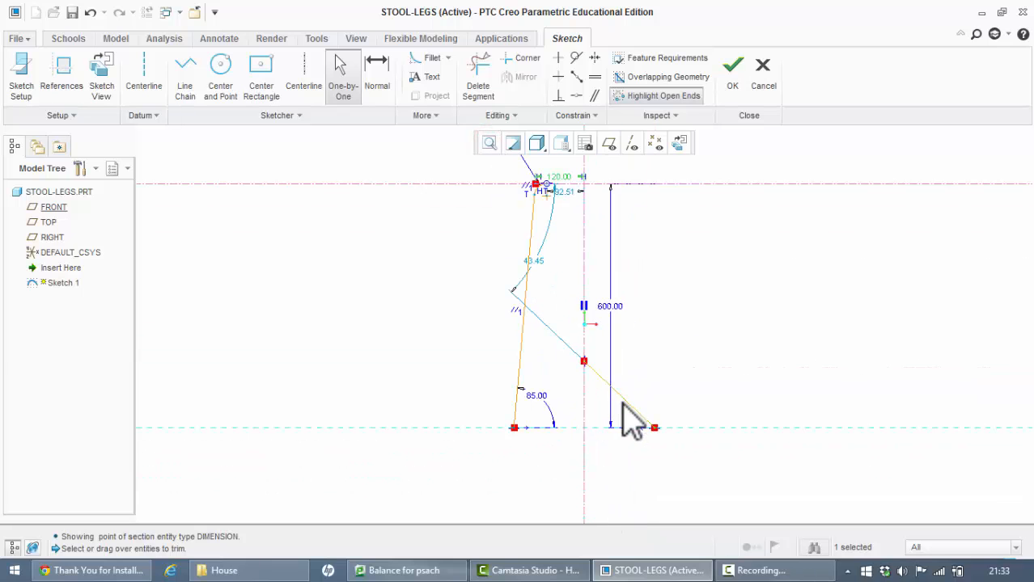
{"action": "left_click", "coordinate": [480, 73]}
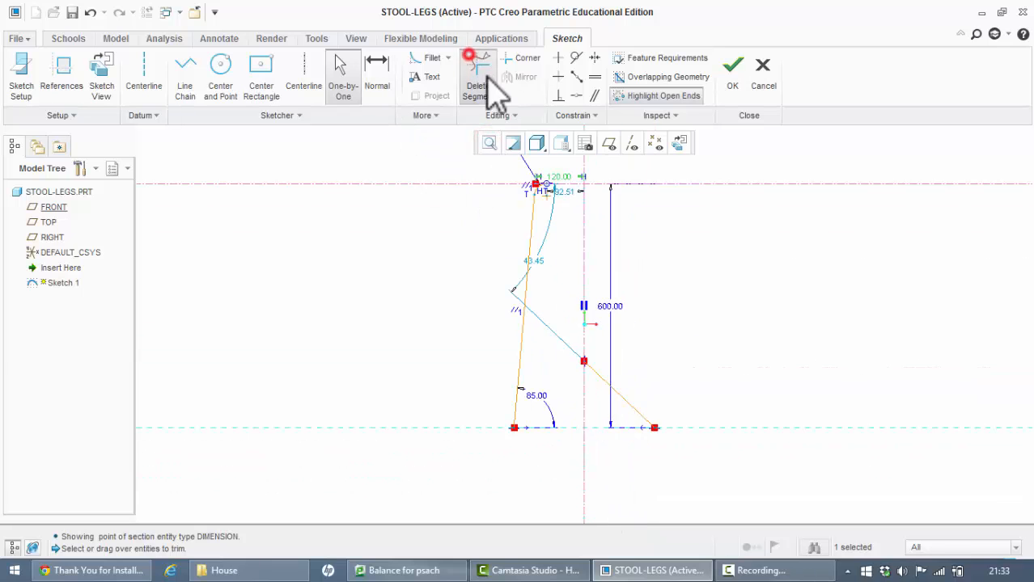
{"action": "left_click", "coordinate": [611, 390]}
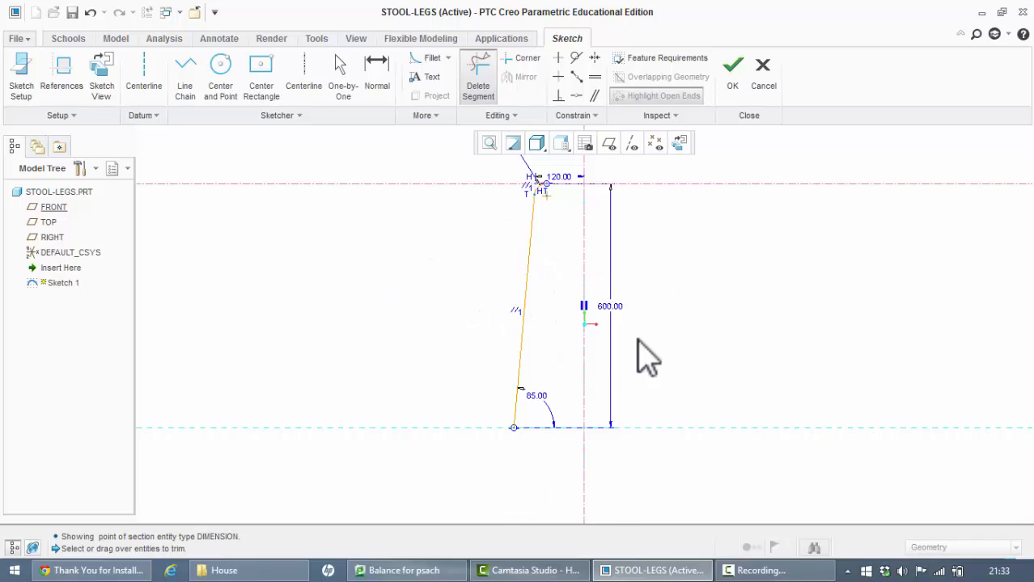
Mirror the filleted left half of the leg profile about the vertical centerline.
{"action": "left_click", "coordinate": [346, 81]}
{"action": "mouse_move", "coordinate": [476, 165]}
{"action": "left_mouse_down"}
{"action": "mouse_move", "coordinate": [607, 392]}
{"action": "mouse_move", "coordinate": [618, 473]}
{"action": "left_mouse_up"}
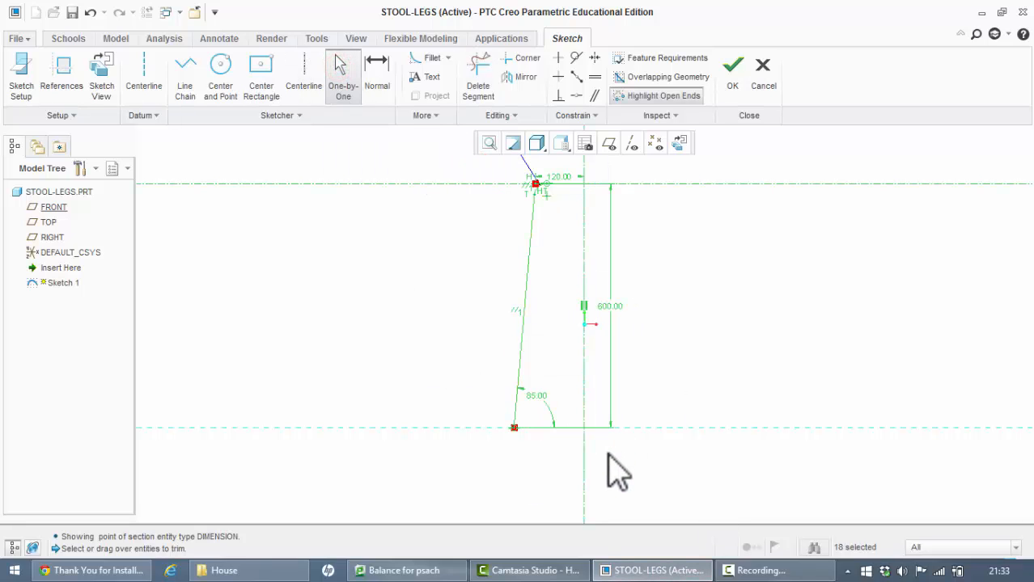
{"action": "left_click", "coordinate": [507, 77]}
{"action": "left_click", "coordinate": [584, 223]}
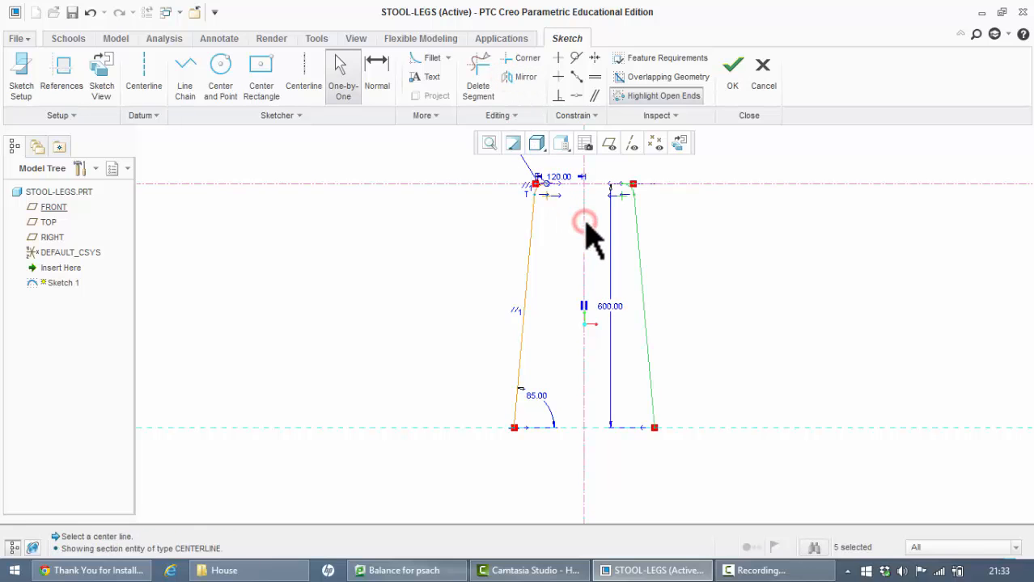
{"action": "scroll", "coordinate": [611, 192], "scroll_direction": "up", "scroll_amount": 1}
{"action": "scroll", "coordinate": [614, 194], "scroll_direction": "up", "scroll_amount": 2}
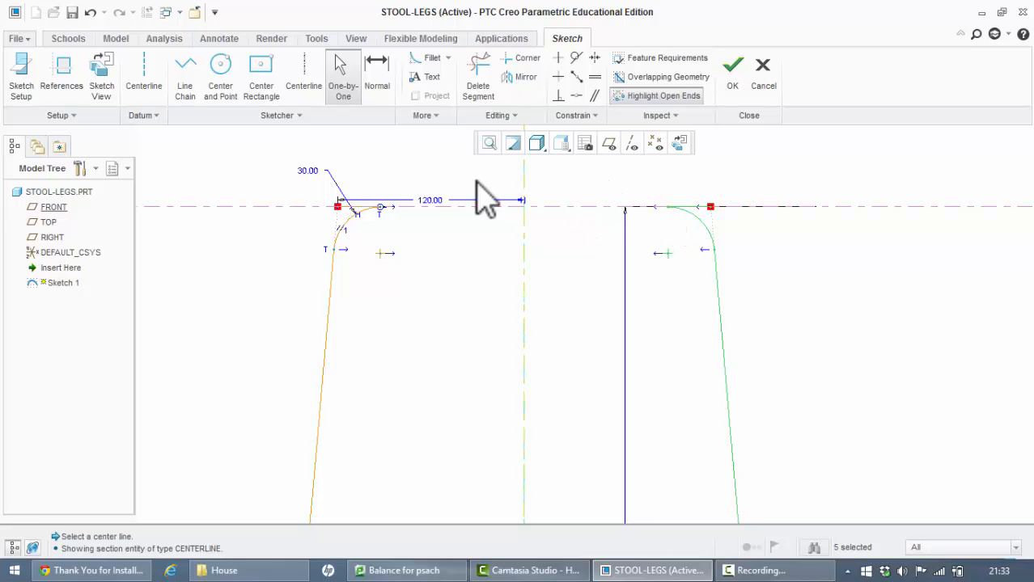
Join the inner ends of the two fillets with a horizontal line and trim the leftover segments outside both rounded corners.
{"action": "left_click", "coordinate": [185, 72]}
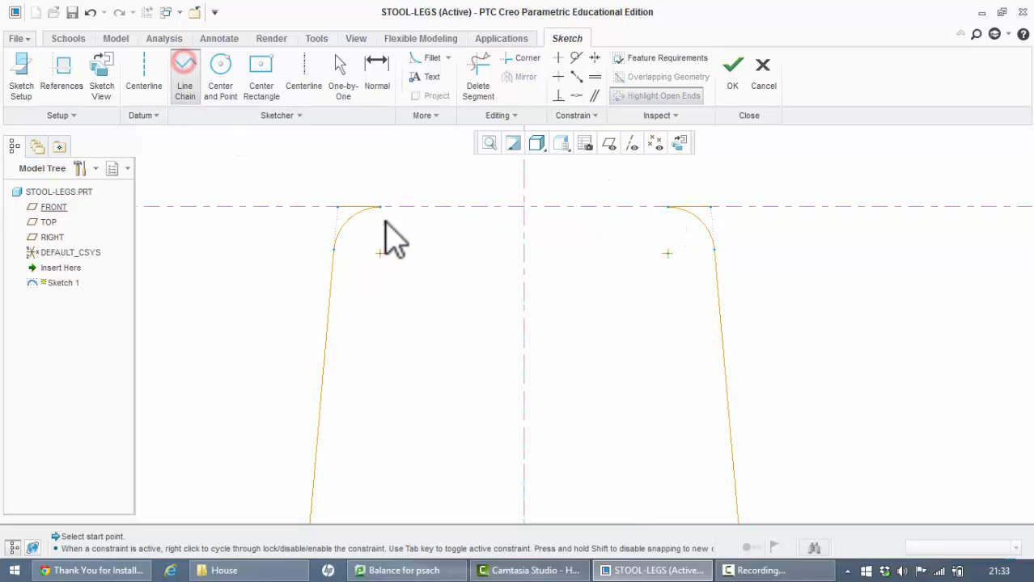
{"action": "left_click", "coordinate": [381, 207]}
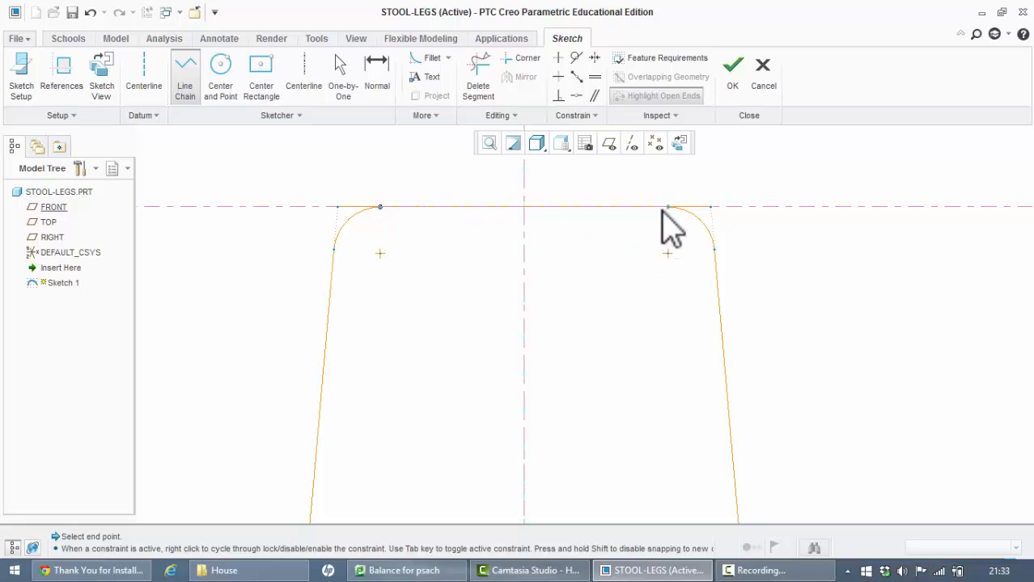
{"action": "left_click", "coordinate": [667, 208]}
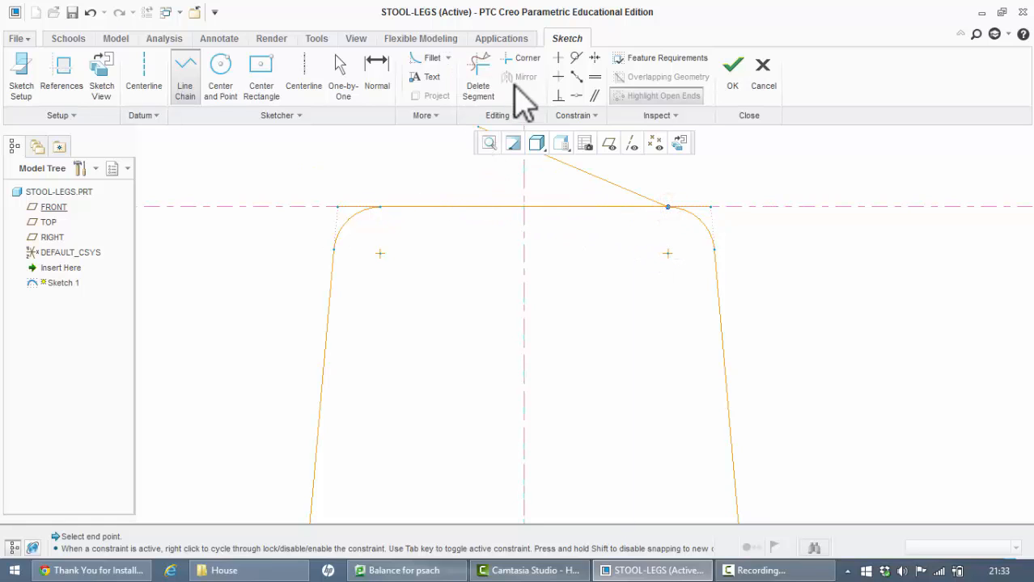
{"action": "left_click", "coordinate": [479, 74]}
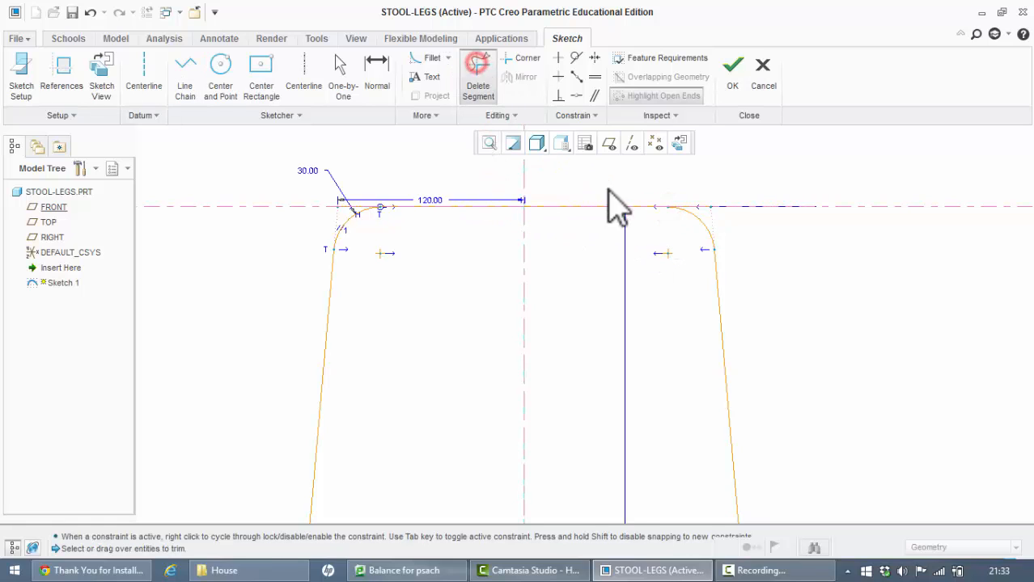
{"action": "left_click", "coordinate": [693, 208]}
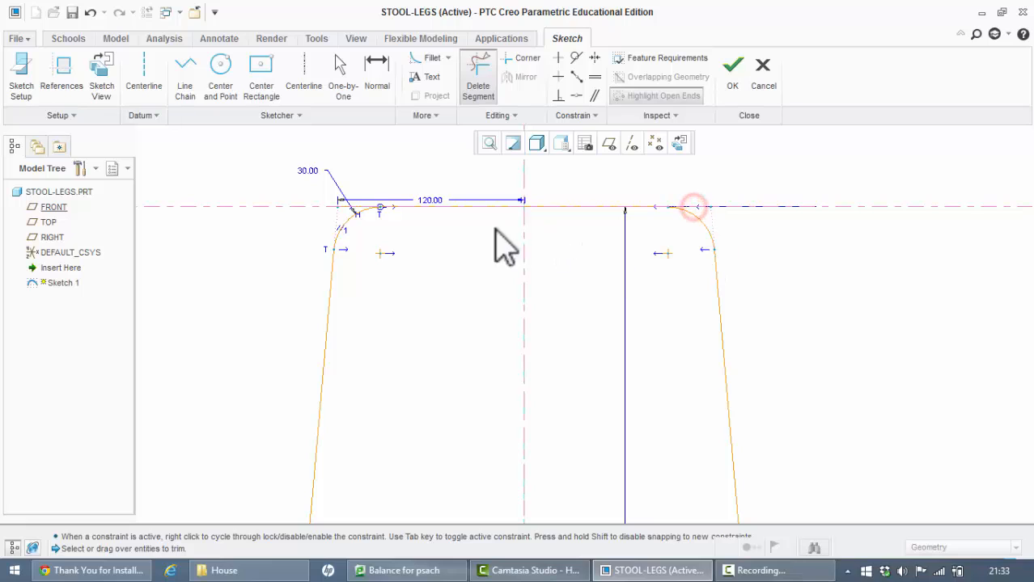
{"action": "left_click", "coordinate": [352, 207]}
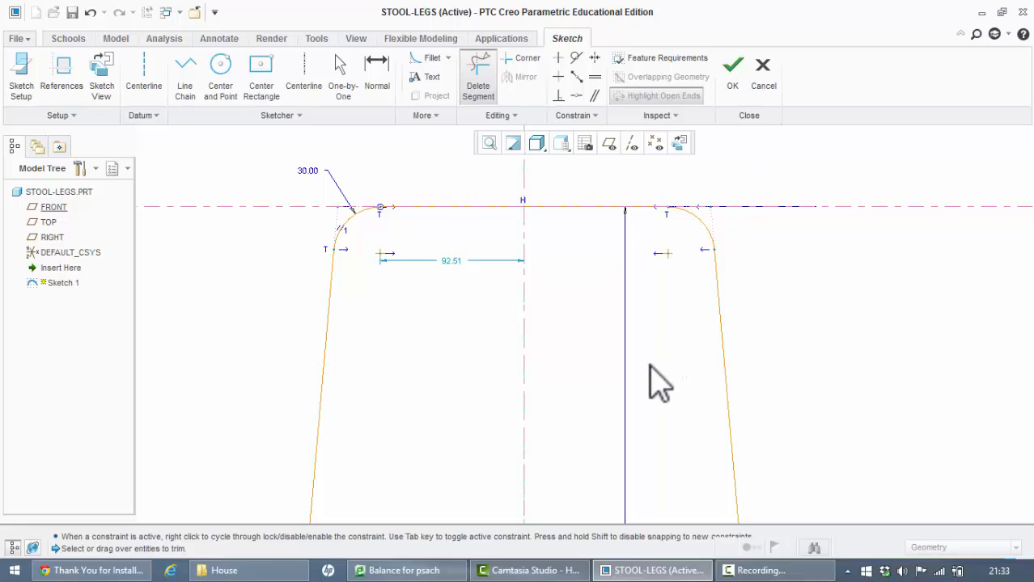
Finish the leg profile sketch and show it fitted in the isometric view.
{"action": "scroll", "coordinate": [484, 437], "scroll_direction": "down", "scroll_amount": 3}
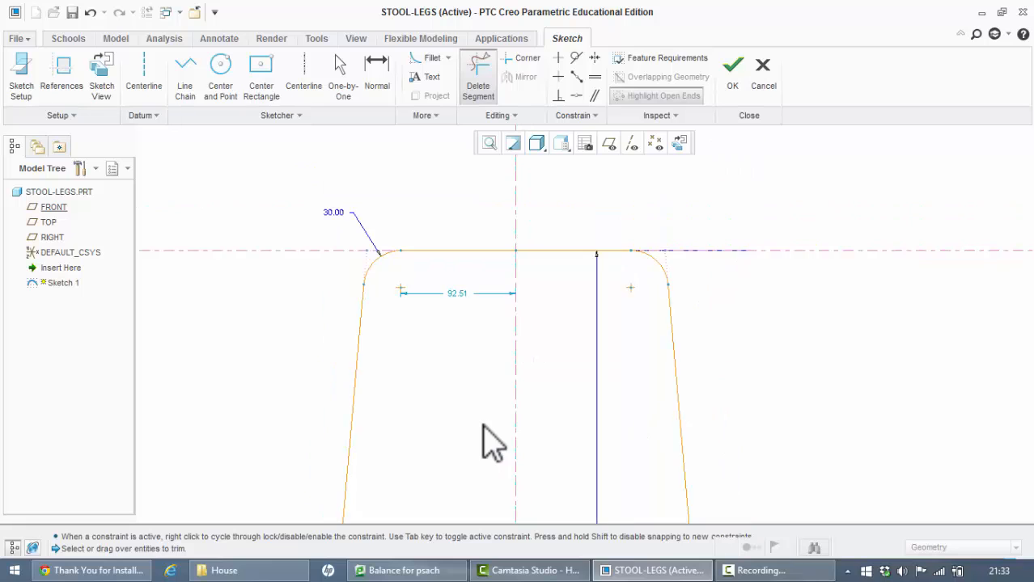
{"action": "left_click", "coordinate": [729, 74]}
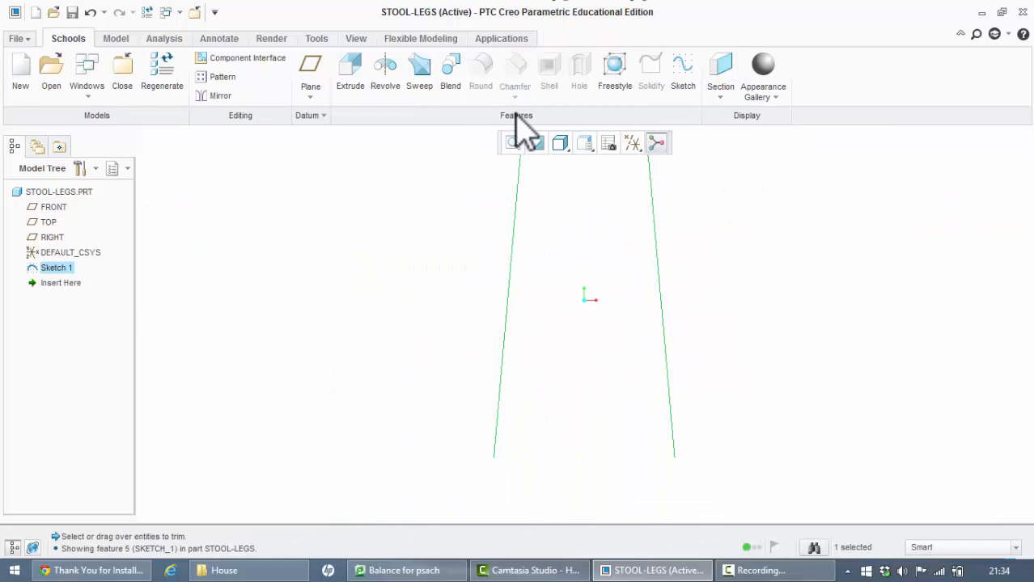
{"action": "left_click", "coordinate": [588, 144]}
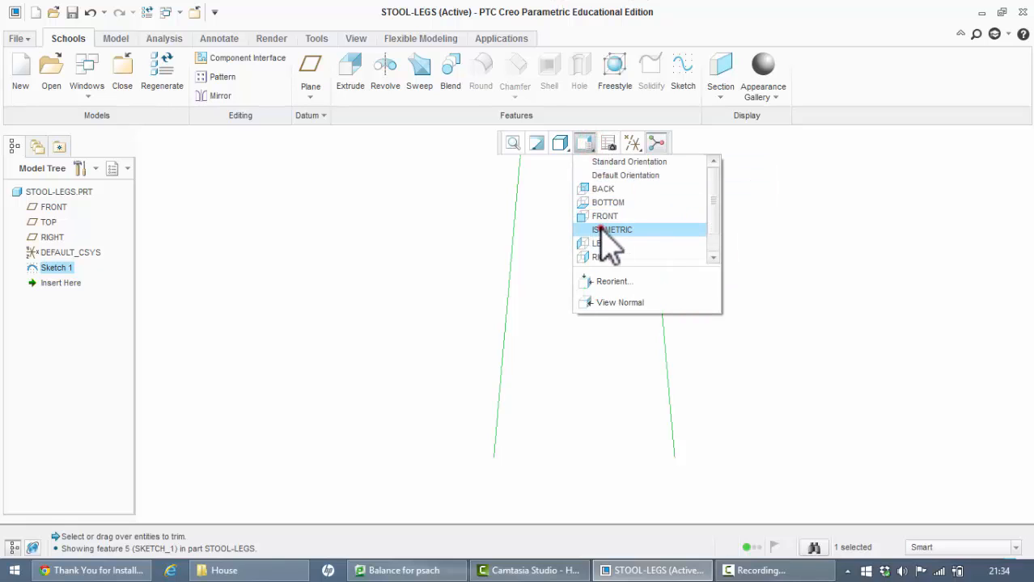
{"action": "left_click", "coordinate": [605, 230]}
{"action": "left_click", "coordinate": [514, 142]}
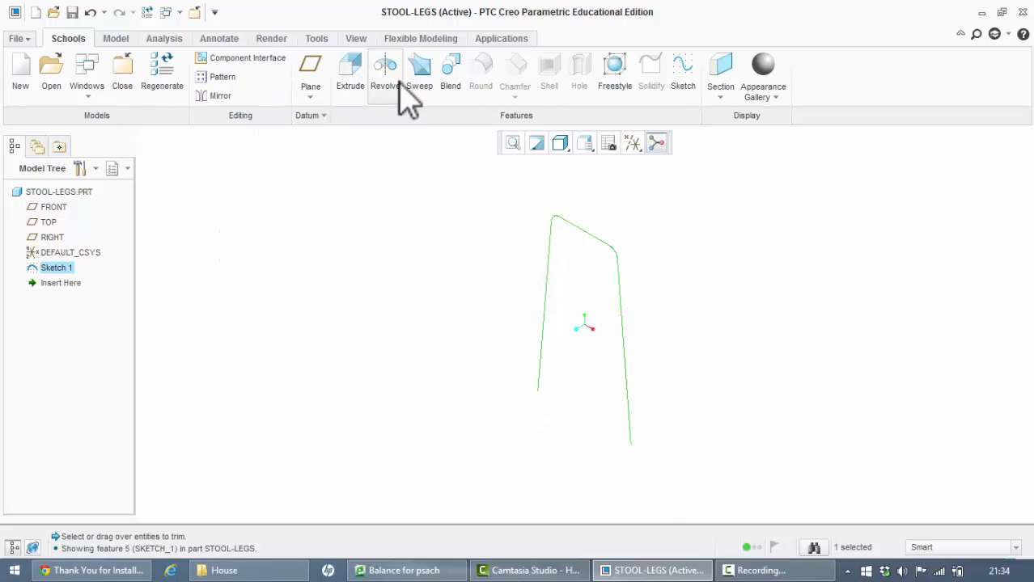
Start a solid Sweep with the leg profile sketch as its trajectory and open the sweep's section sketch.
{"action": "left_click", "coordinate": [432, 271]}
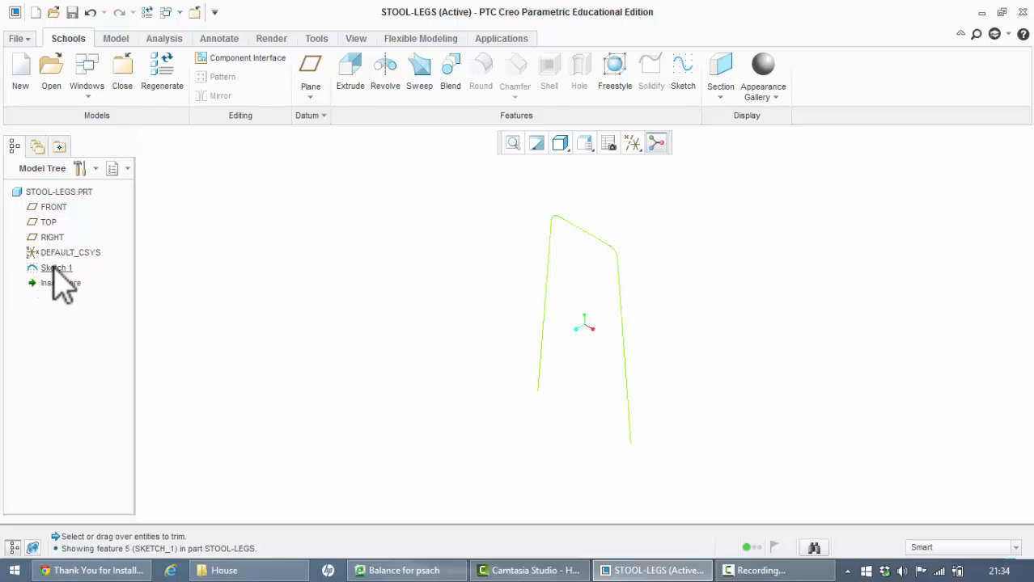
{"action": "left_click", "coordinate": [584, 230]}
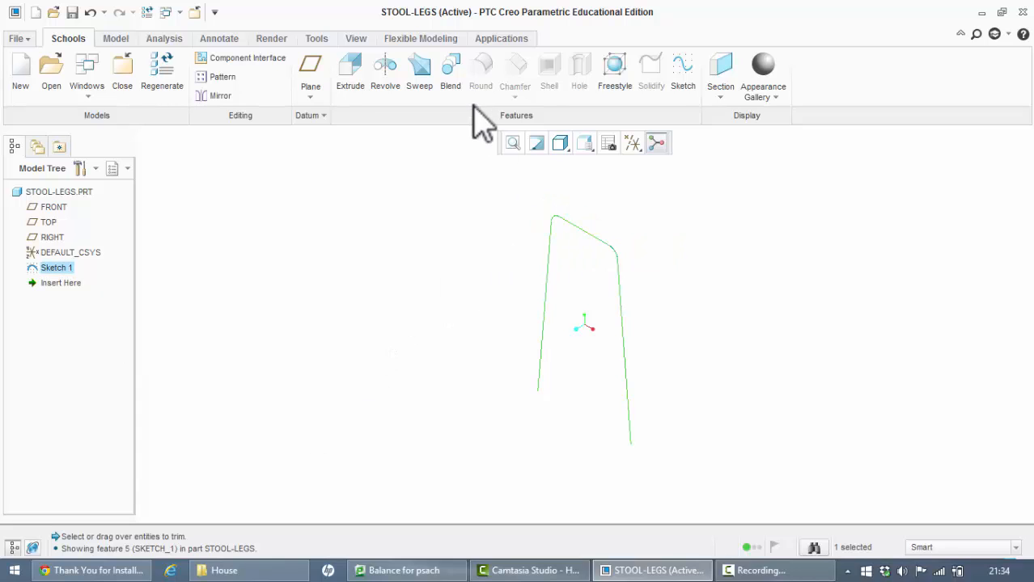
{"action": "left_click", "coordinate": [418, 77]}
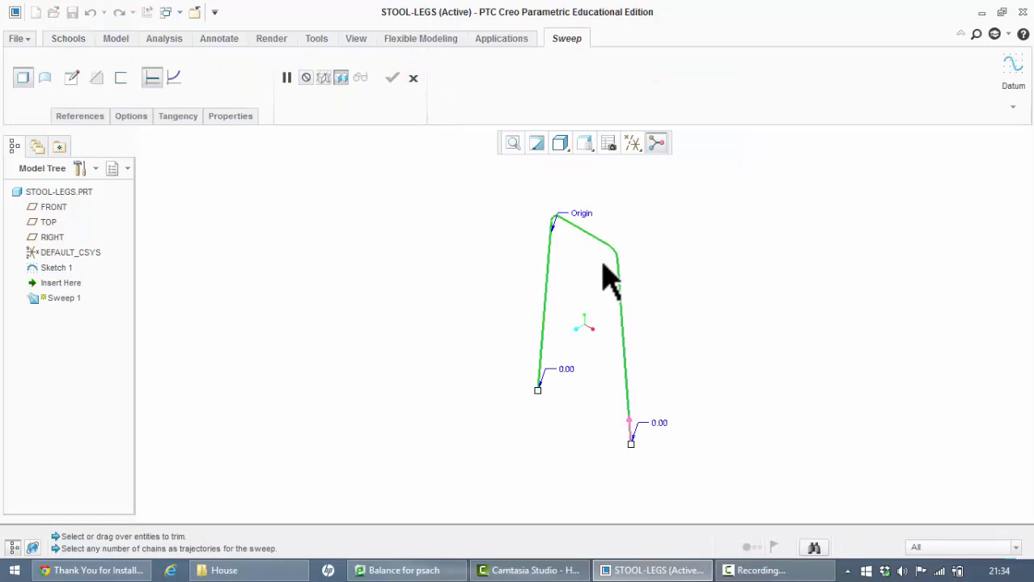
{"action": "left_click", "coordinate": [70, 78]}
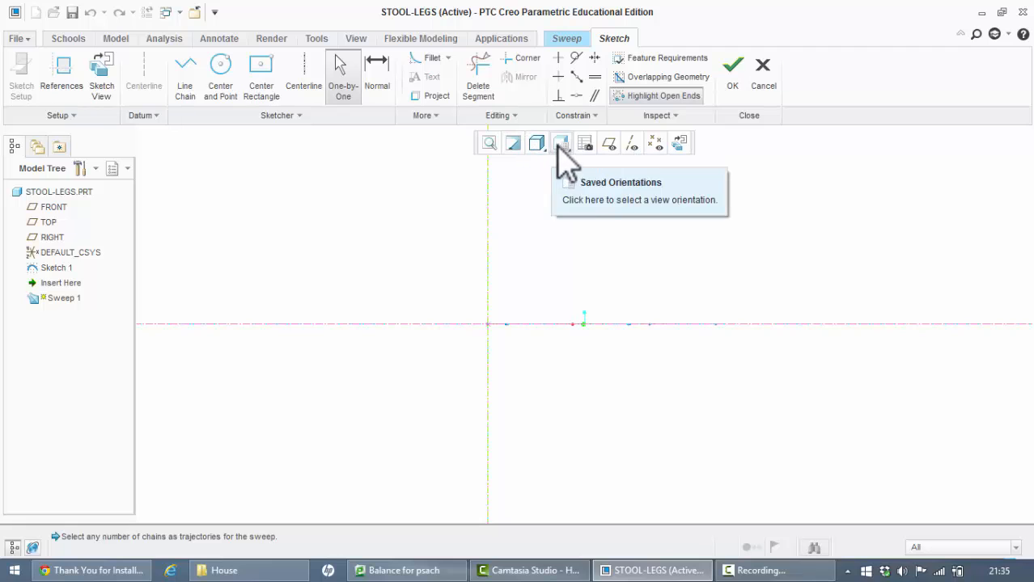
Sketch a circular sweep section centered on the trajectory's start point and dimension its diameter.
{"action": "middle_click_drag", "start_coordinate": [526, 305], "coordinate": [518, 310]}
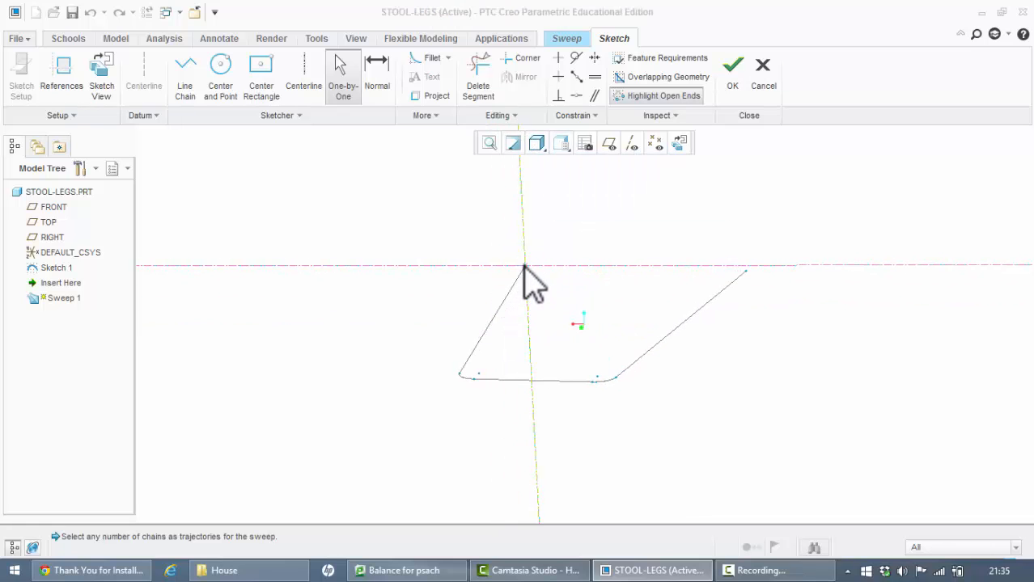
{"action": "left_click", "coordinate": [218, 68]}
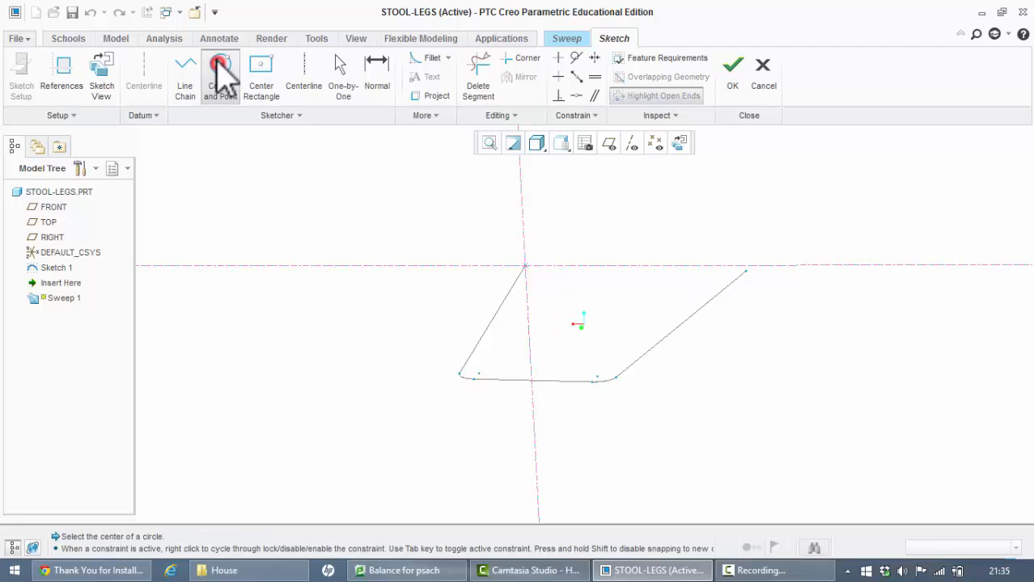
{"action": "left_click", "coordinate": [526, 266]}
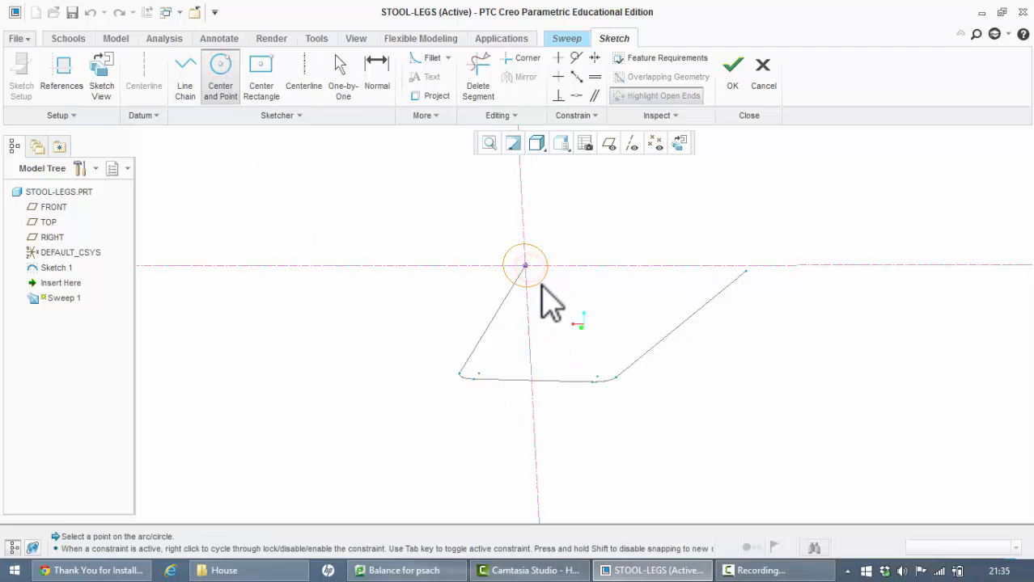
{"action": "left_click", "coordinate": [542, 288]}
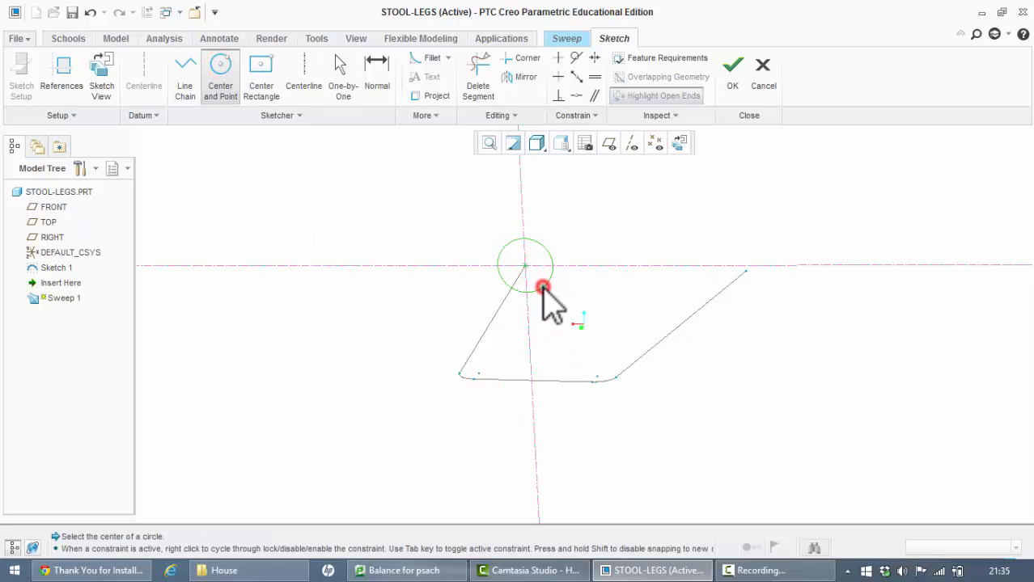
{"action": "left_click", "coordinate": [376, 81]}
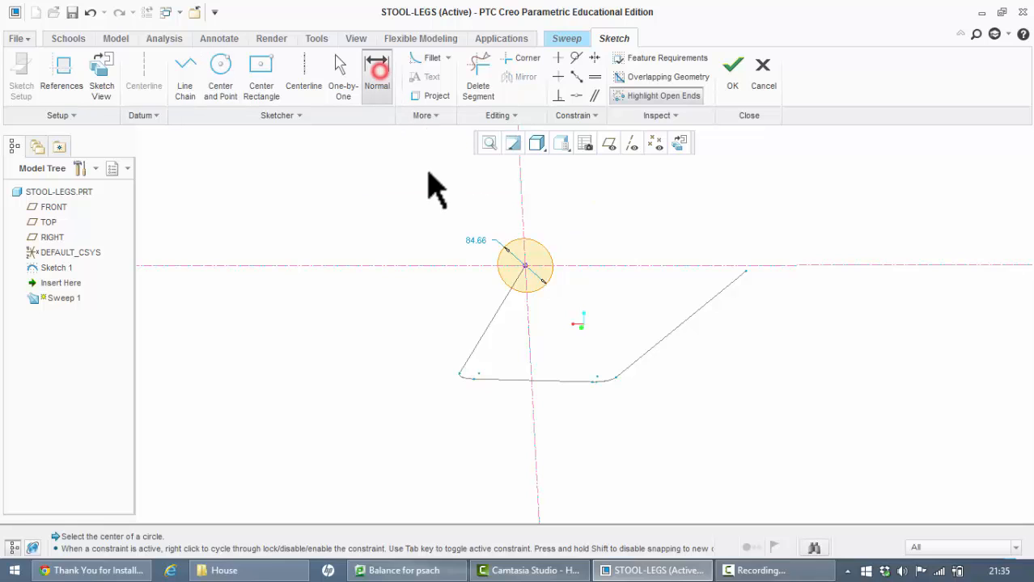
{"action": "middle_click", "coordinate": [476, 244]}
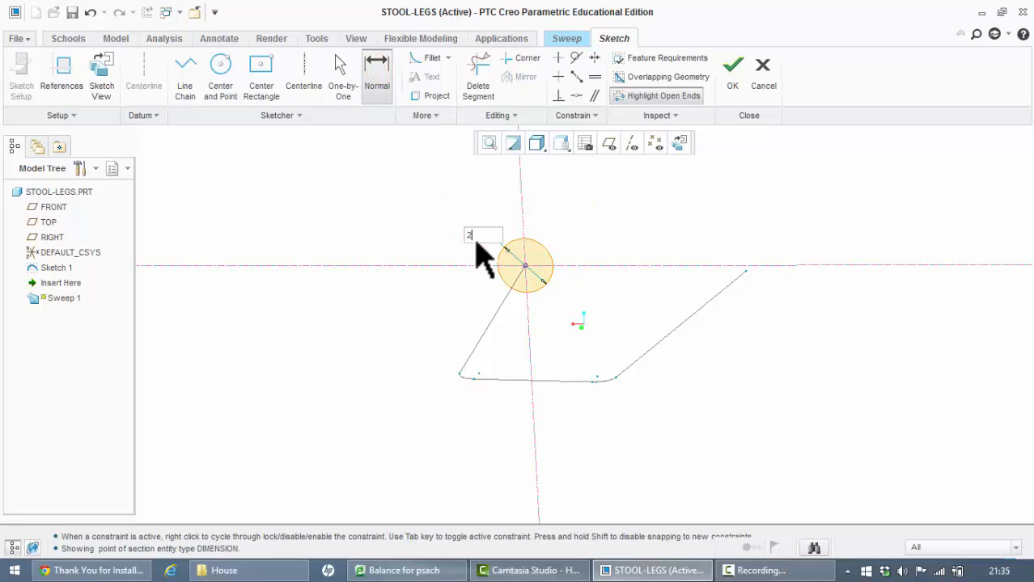
{"action": "key", "text": "Return"}
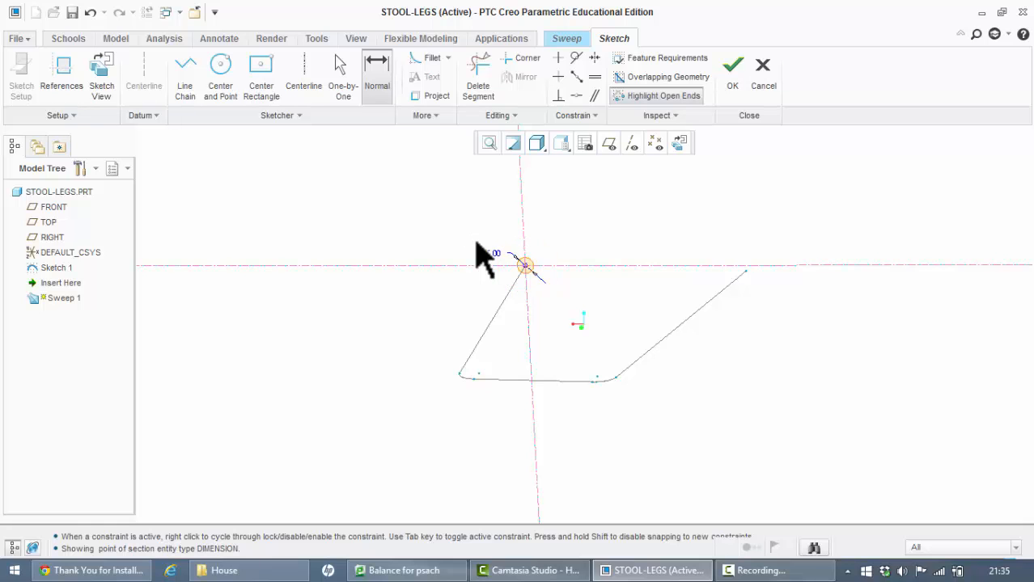
Sketch a second circle concentric with the 25 mm section circle and set its diameter to 23 mm.
{"action": "scroll", "coordinate": [534, 279], "scroll_direction": "up", "scroll_amount": 6}
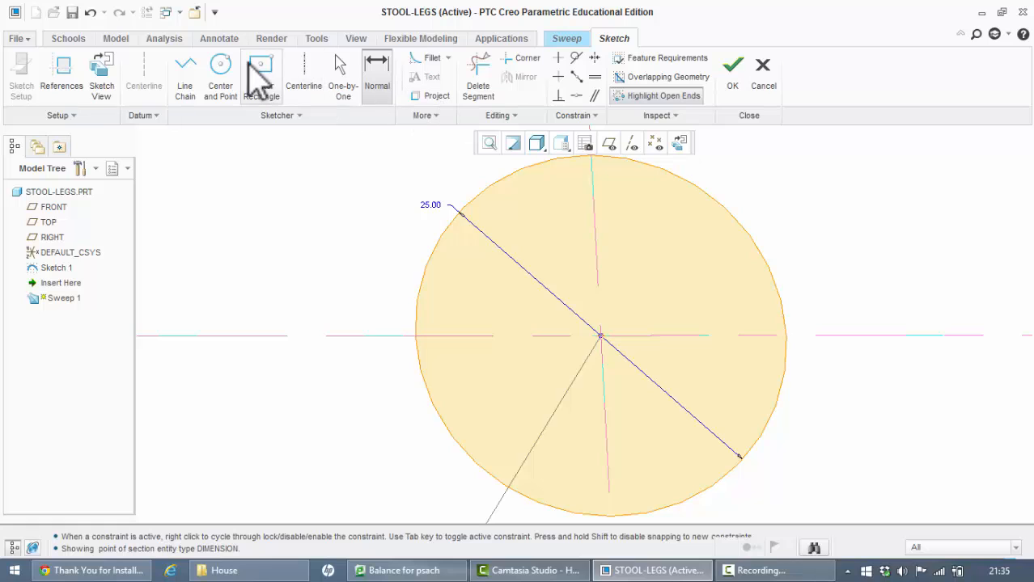
{"action": "left_click", "coordinate": [223, 73]}
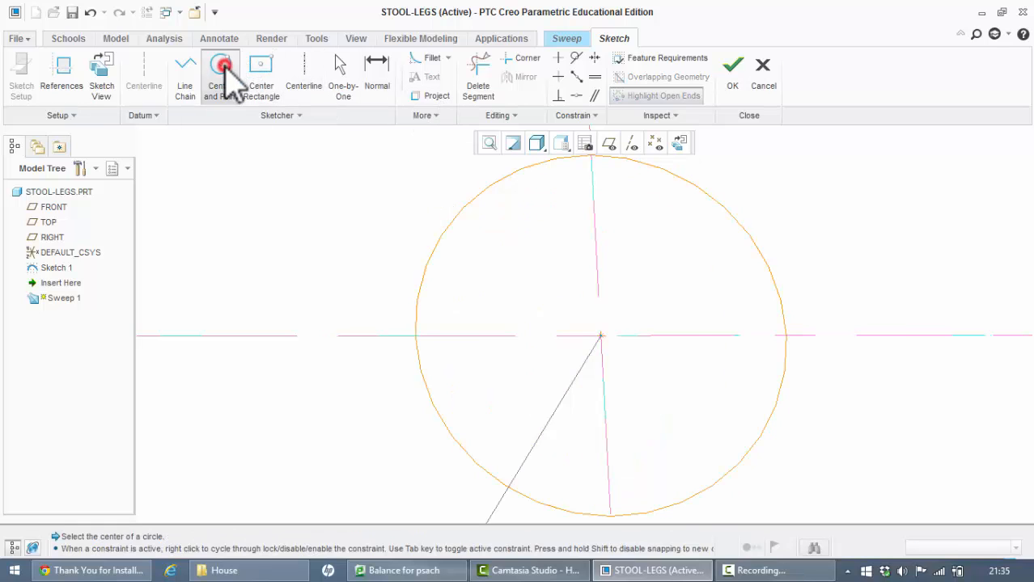
{"action": "left_click", "coordinate": [600, 336]}
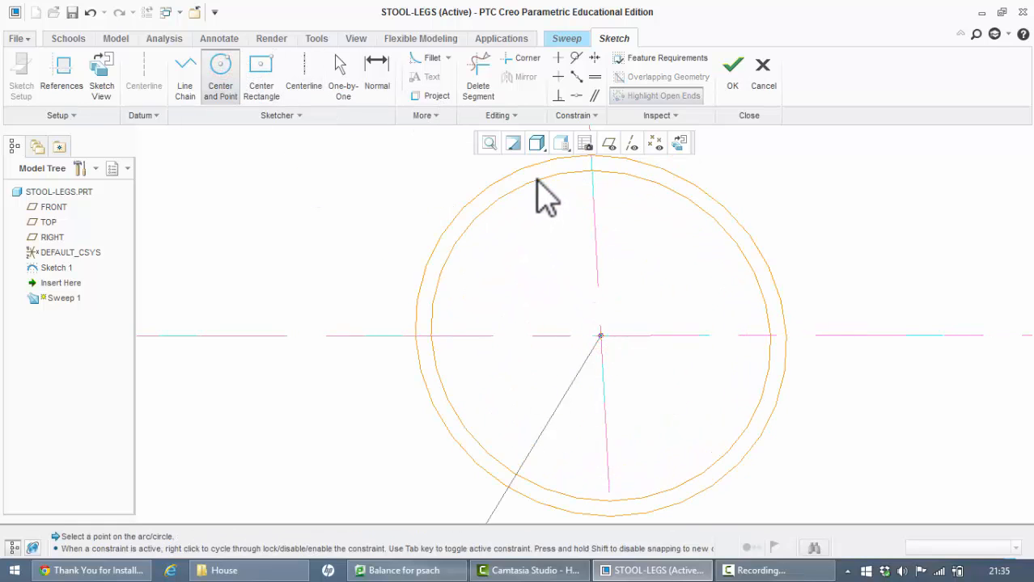
{"action": "left_click", "coordinate": [536, 179]}
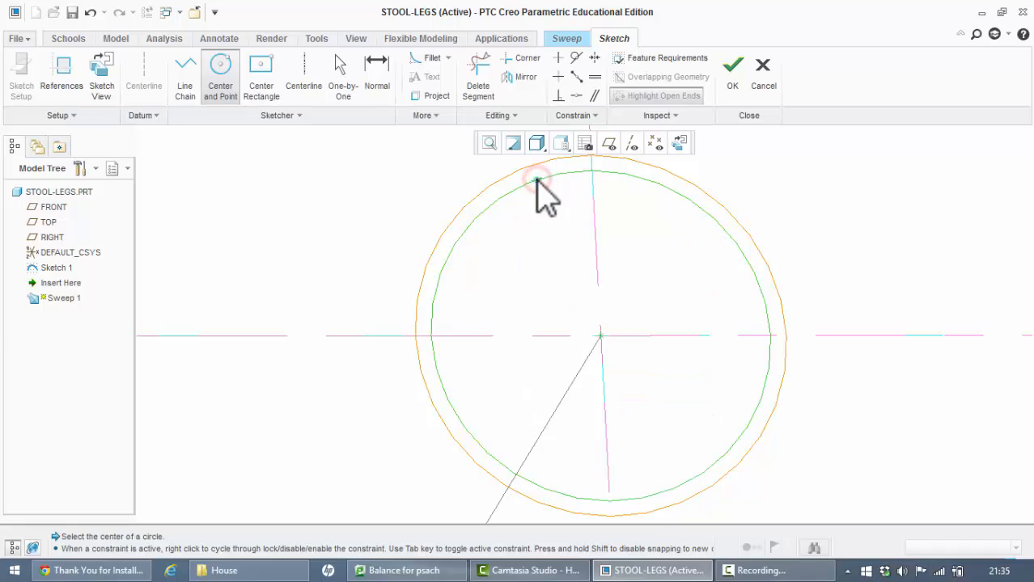
{"action": "left_click", "coordinate": [348, 71]}
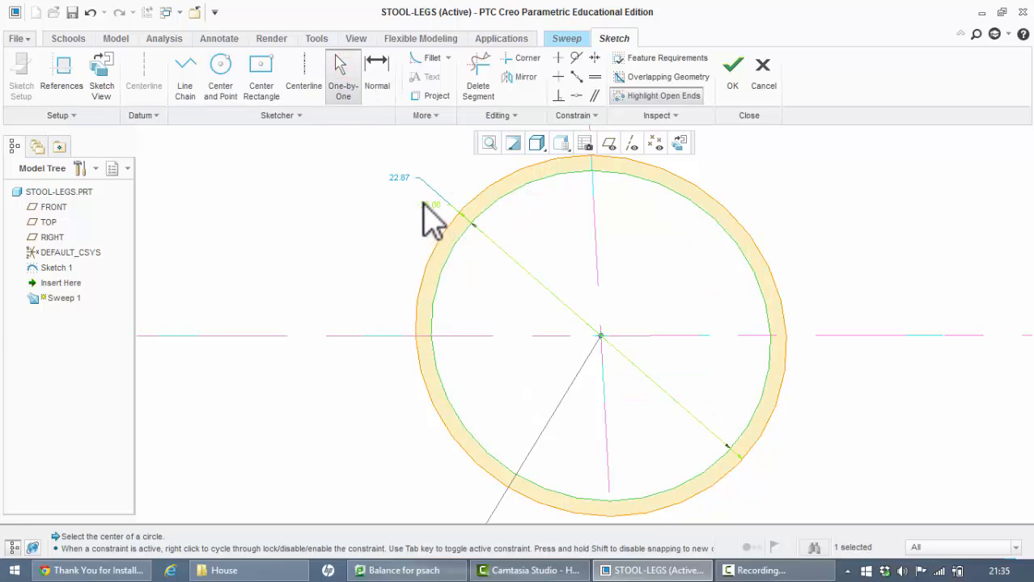
{"action": "double_click", "coordinate": [393, 178]}
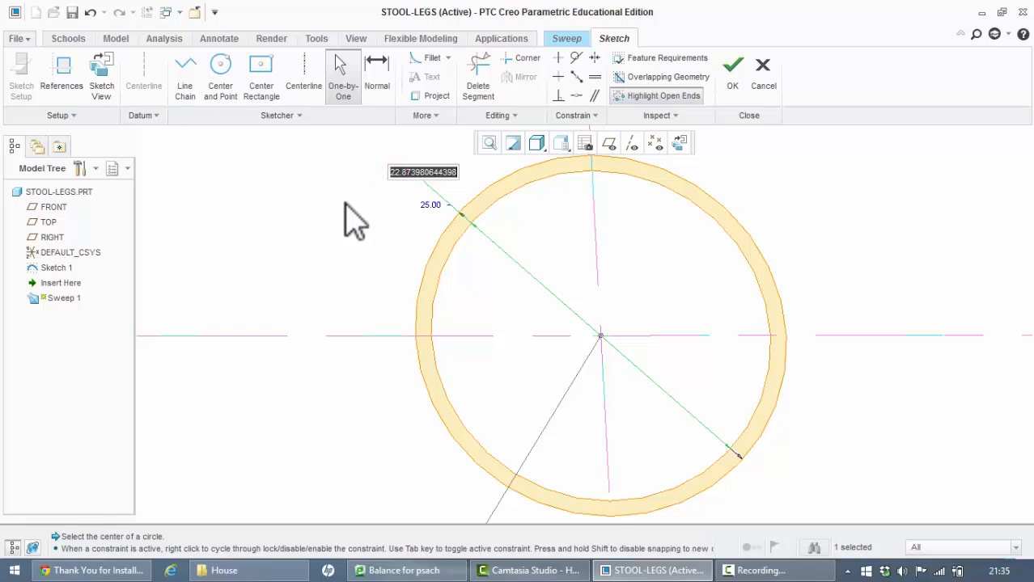
{"action": "type", "text": "23"}
{"action": "key", "text": "Return"}
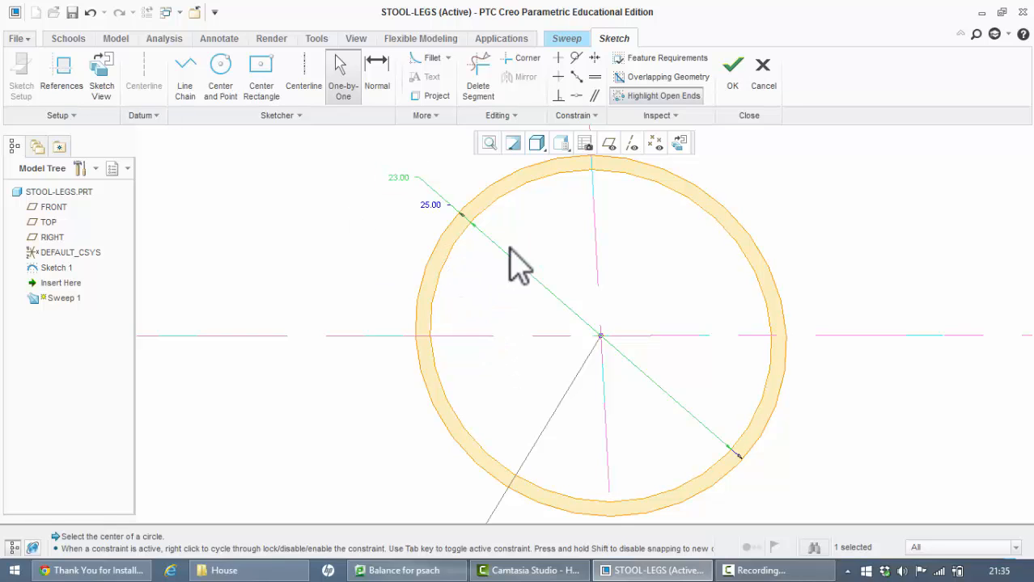
Finish the section sketch, complete the sweep along the leg profile, and show the part in the isometric view.
{"action": "left_click", "coordinate": [489, 143]}
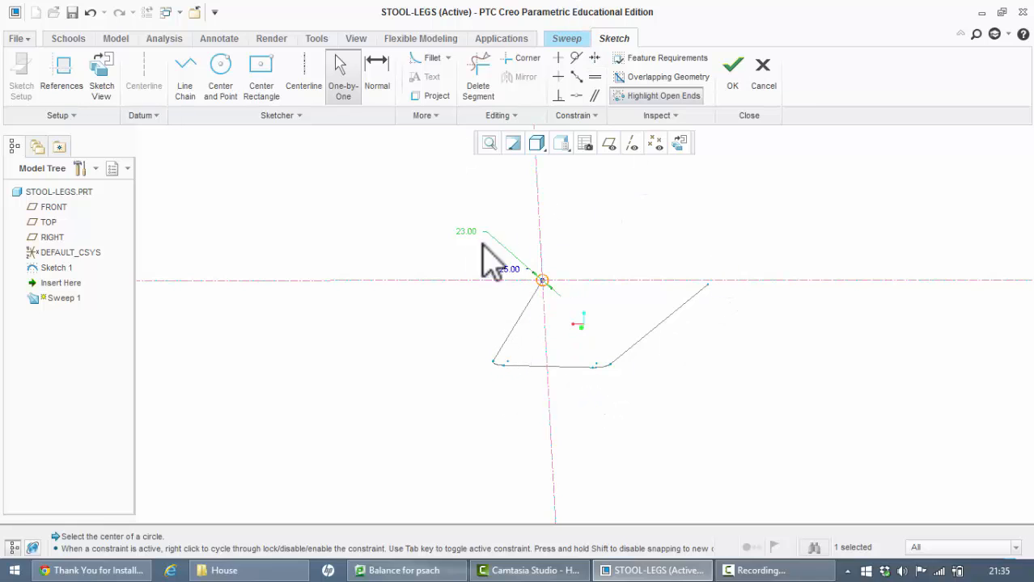
{"action": "left_click", "coordinate": [732, 96]}
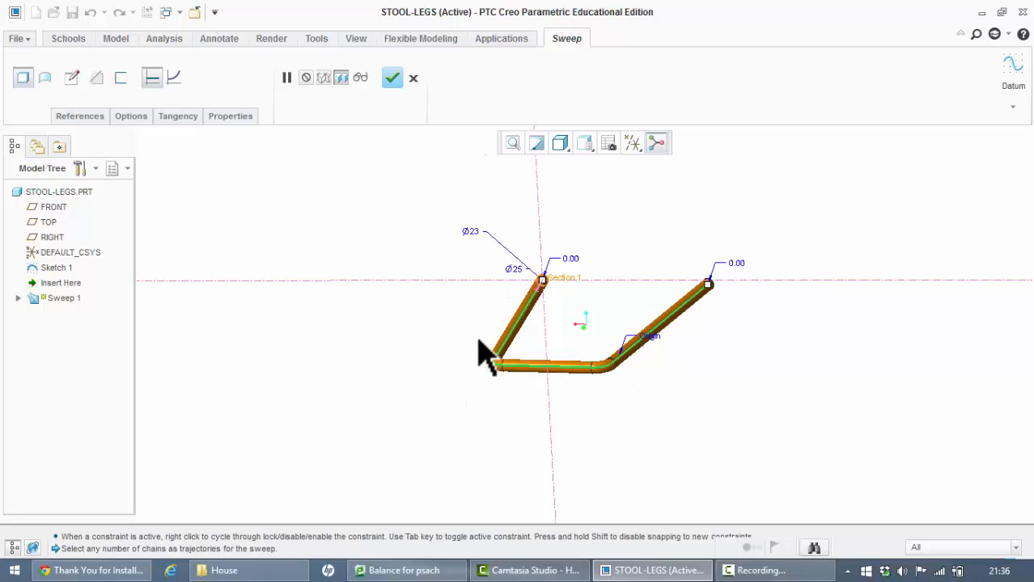
{"action": "middle_click_drag", "start_coordinate": [478, 336], "coordinate": [409, 242]}
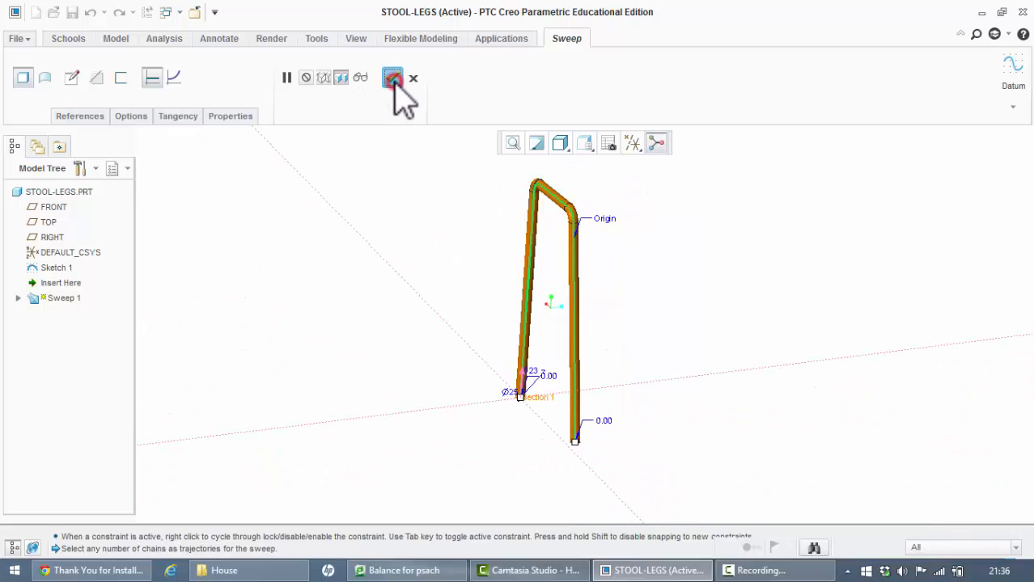
{"action": "left_click", "coordinate": [393, 78]}
{"action": "left_click", "coordinate": [586, 145]}
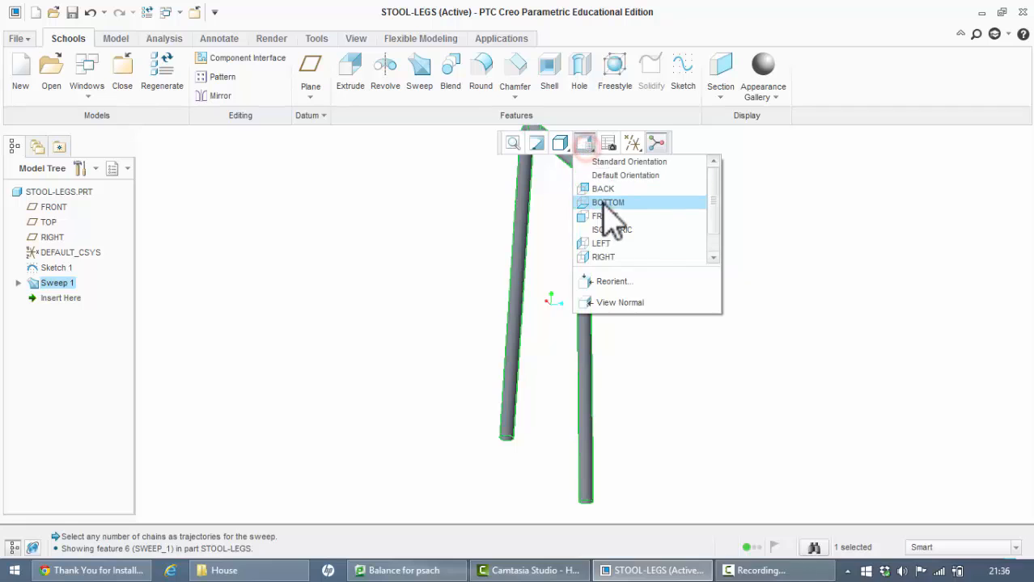
{"action": "left_click", "coordinate": [611, 230]}
{"action": "left_click", "coordinate": [507, 132]}
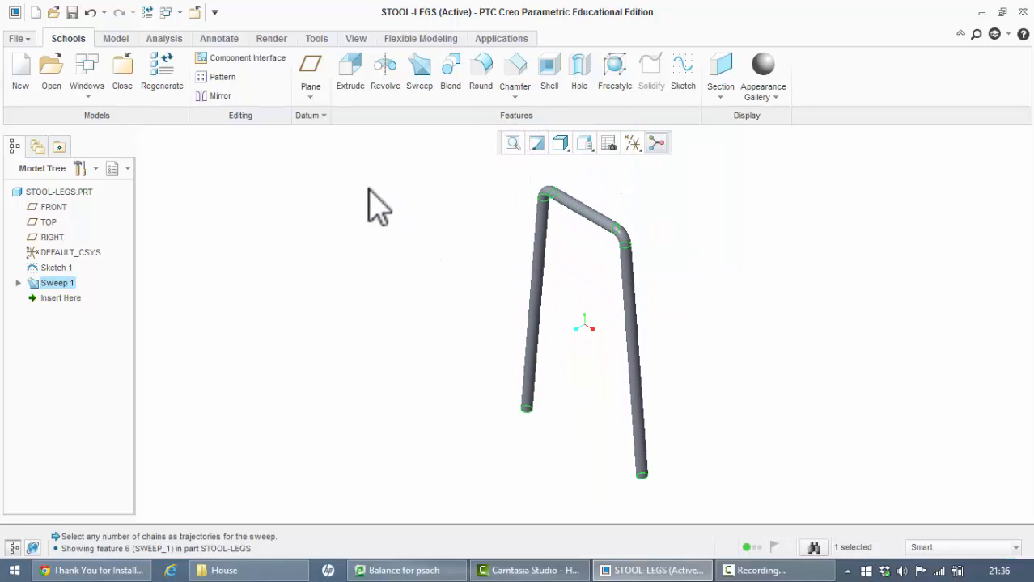
Save the STOOL-LEGS part in the stool folder.
{"action": "left_click", "coordinate": [72, 13]}
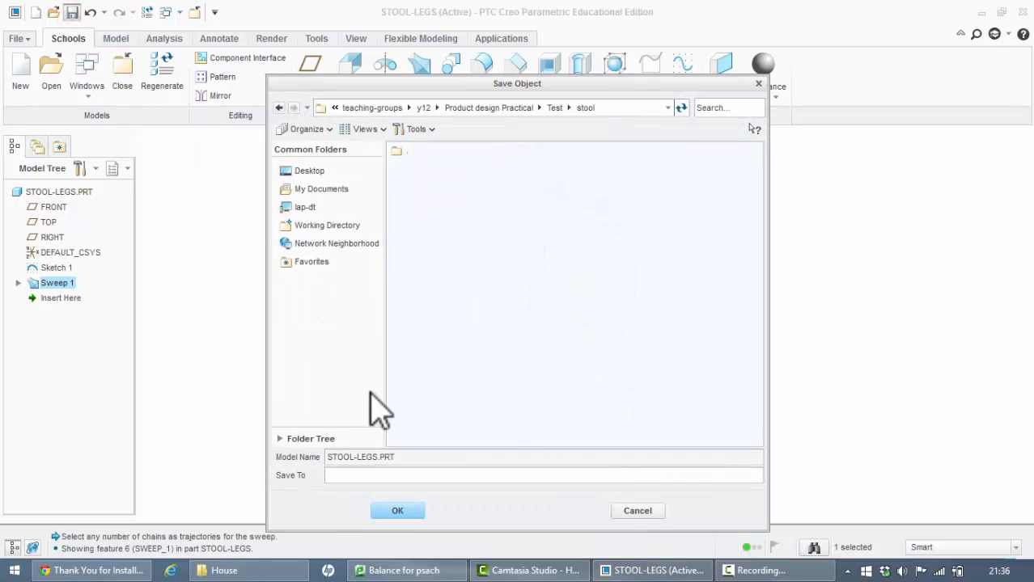
{"action": "left_click", "coordinate": [395, 511]}
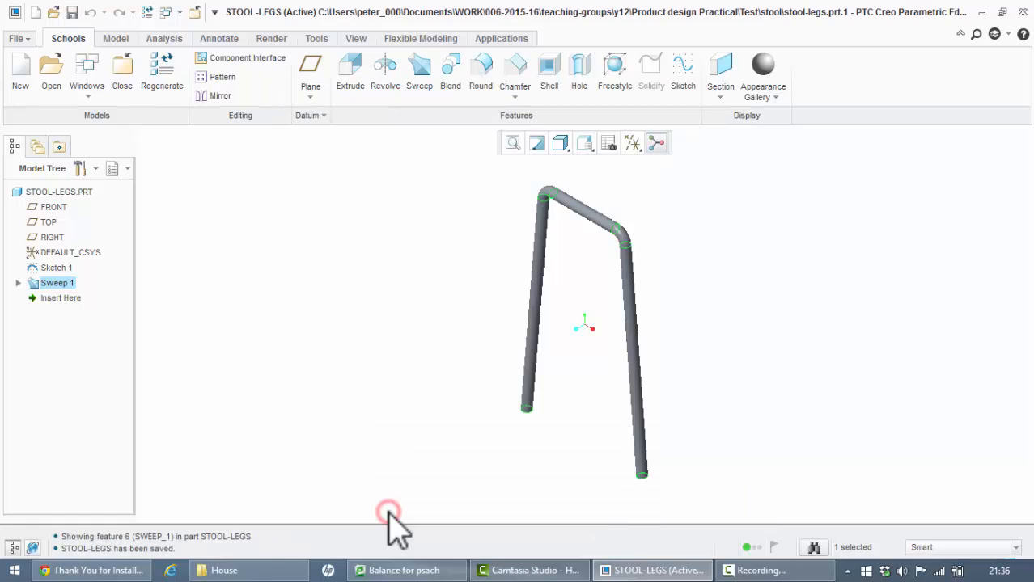
{"action": "left_click", "coordinate": [412, 289]}
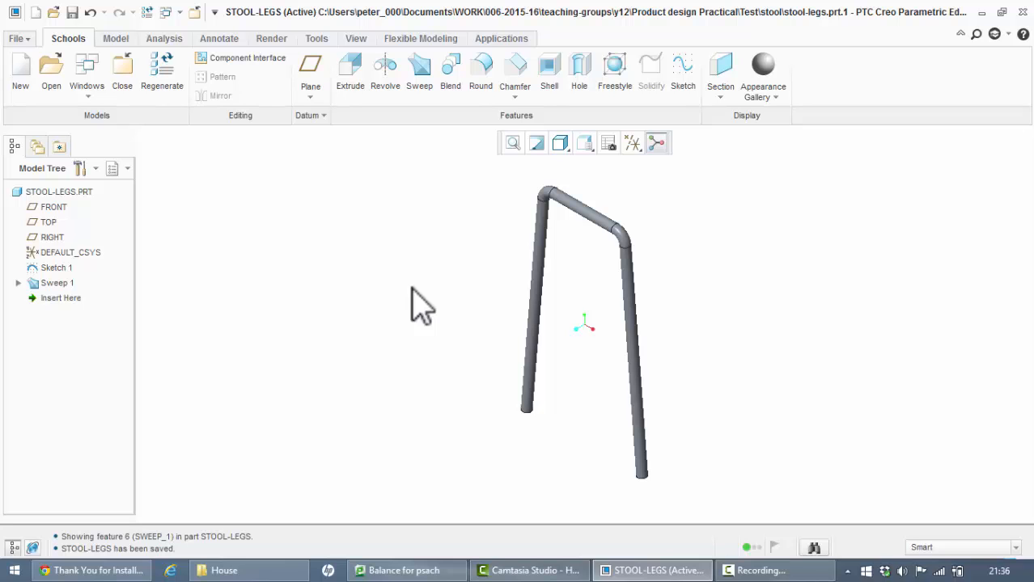
Create a new Design assembly named stool with the default template.
{"action": "left_click", "coordinate": [20, 68]}
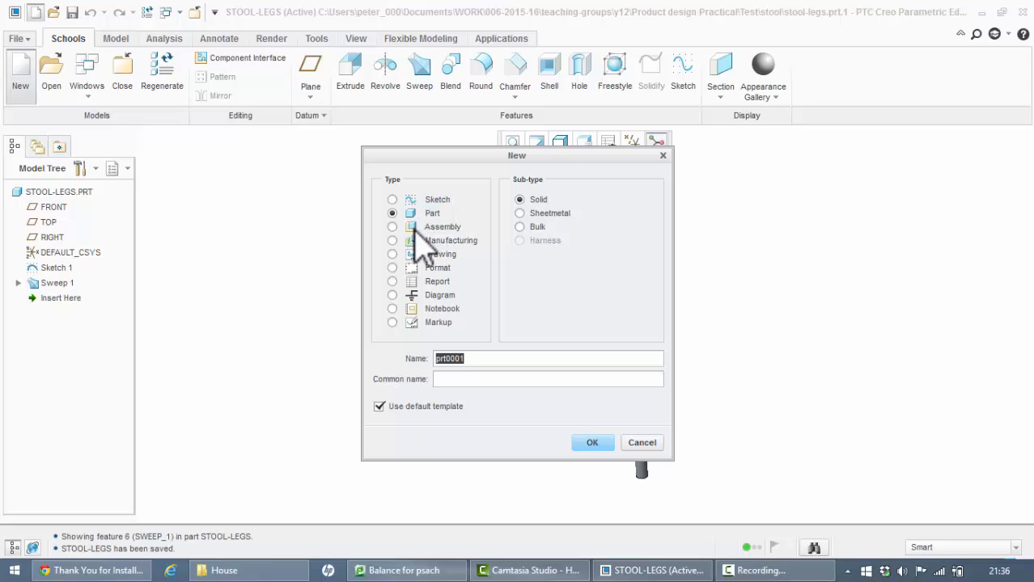
{"action": "left_click", "coordinate": [391, 226]}
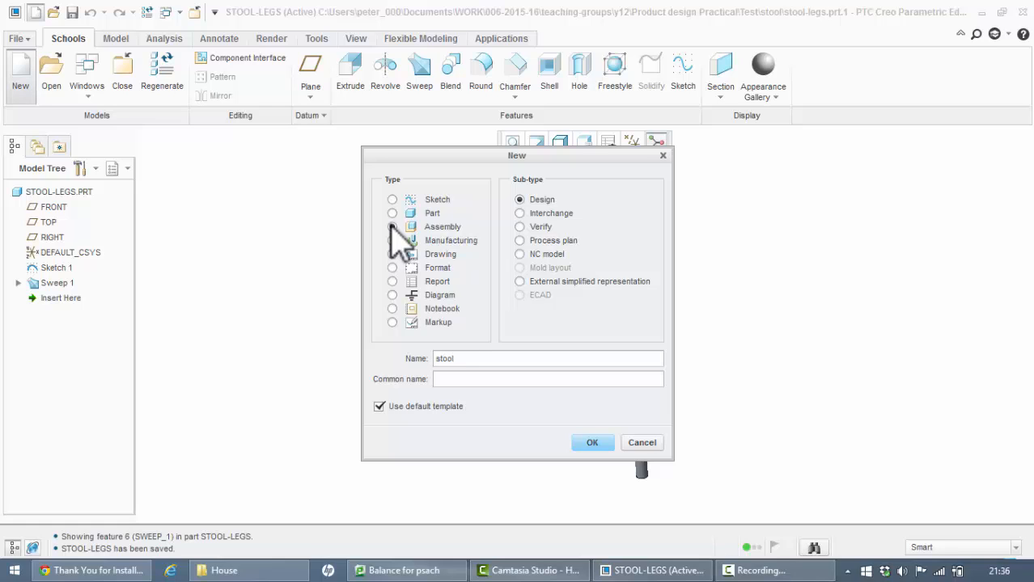
{"action": "left_click", "coordinate": [392, 226]}
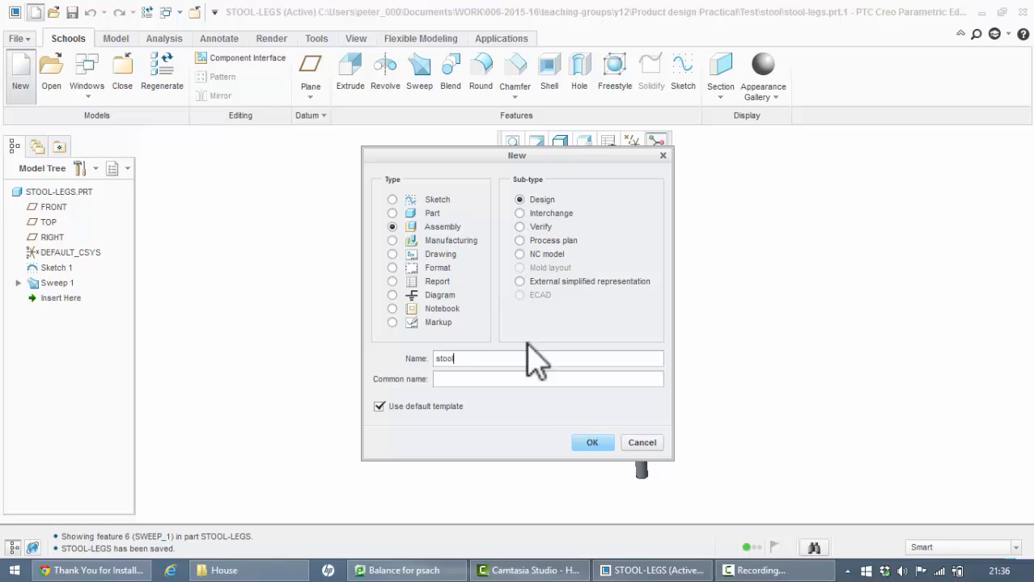
{"action": "left_click", "coordinate": [591, 442]}
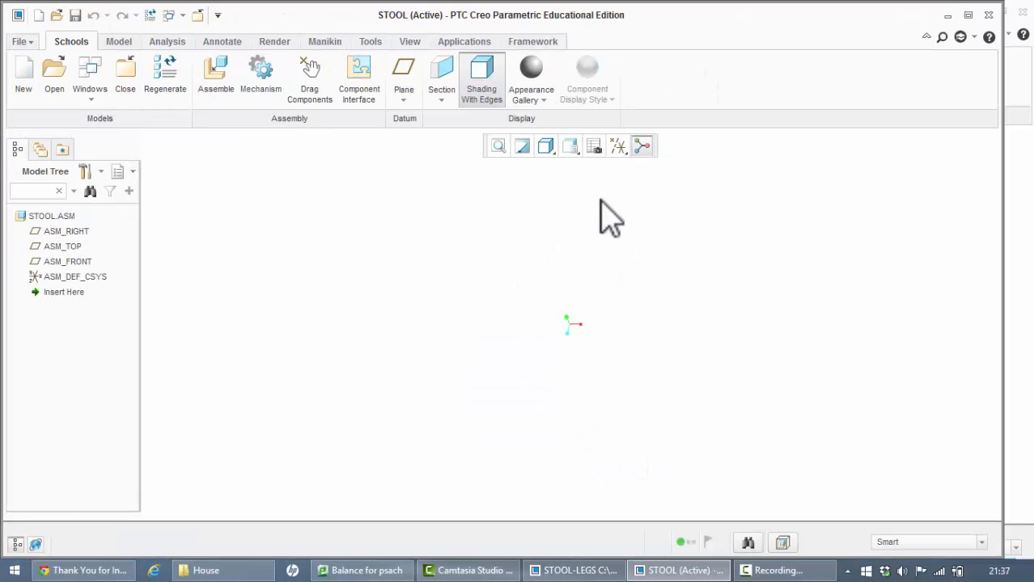
Turn on the display of datum planes in the stool assembly.
{"action": "left_click", "coordinate": [617, 146]}
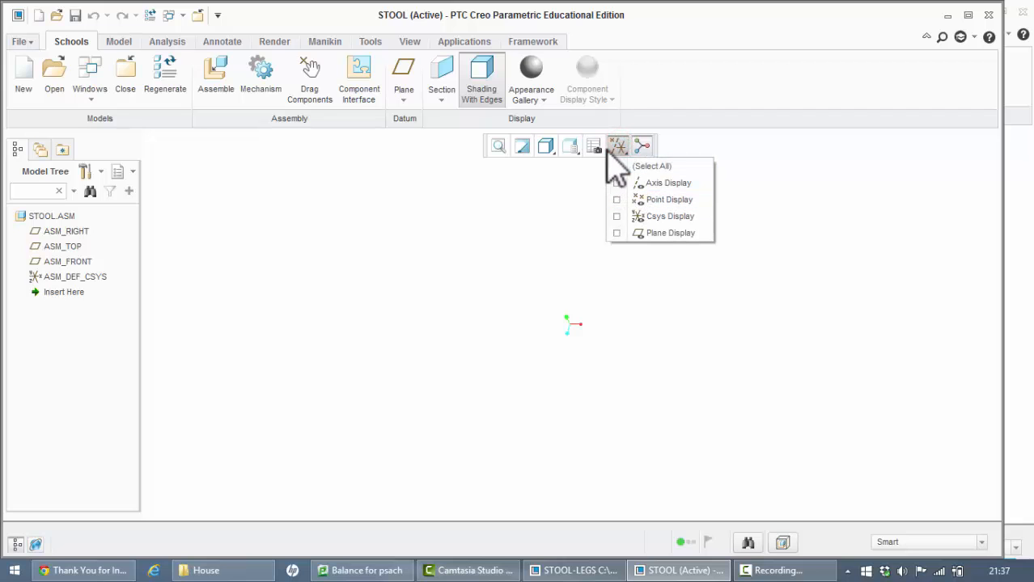
{"action": "left_click", "coordinate": [616, 233]}
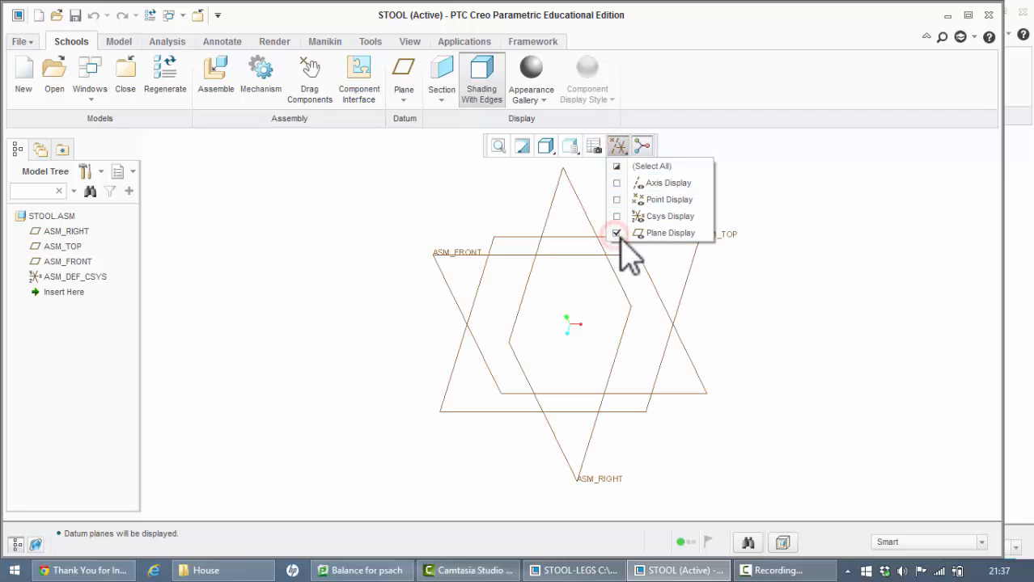
{"action": "left_click", "coordinate": [286, 247]}
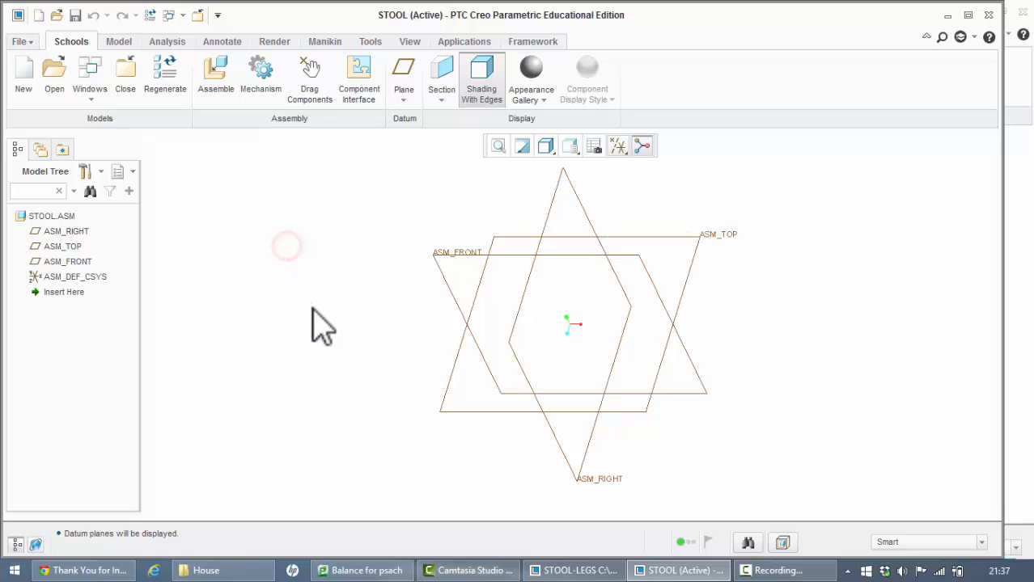
Assemble stool-legs.prt as the first component and place it with the Default constraint.
{"action": "left_click", "coordinate": [215, 79]}
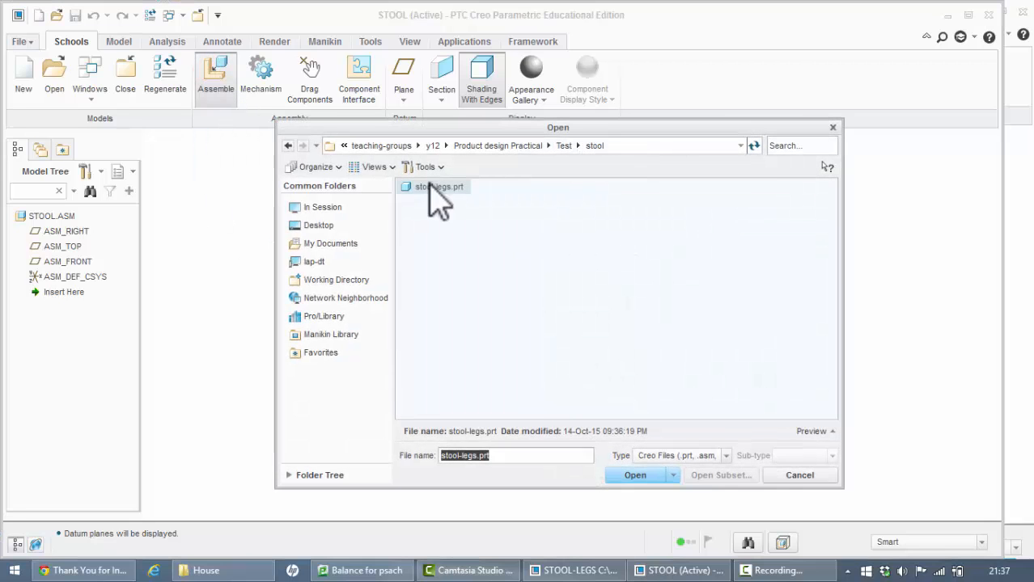
{"action": "left_click", "coordinate": [450, 186]}
{"action": "left_click", "coordinate": [625, 475]}
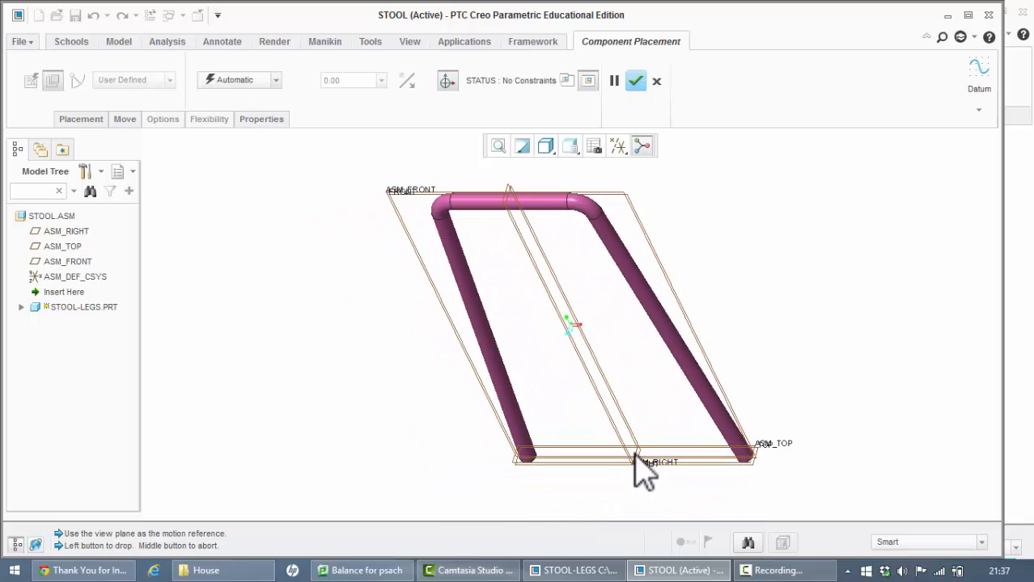
{"action": "left_click", "coordinate": [634, 457]}
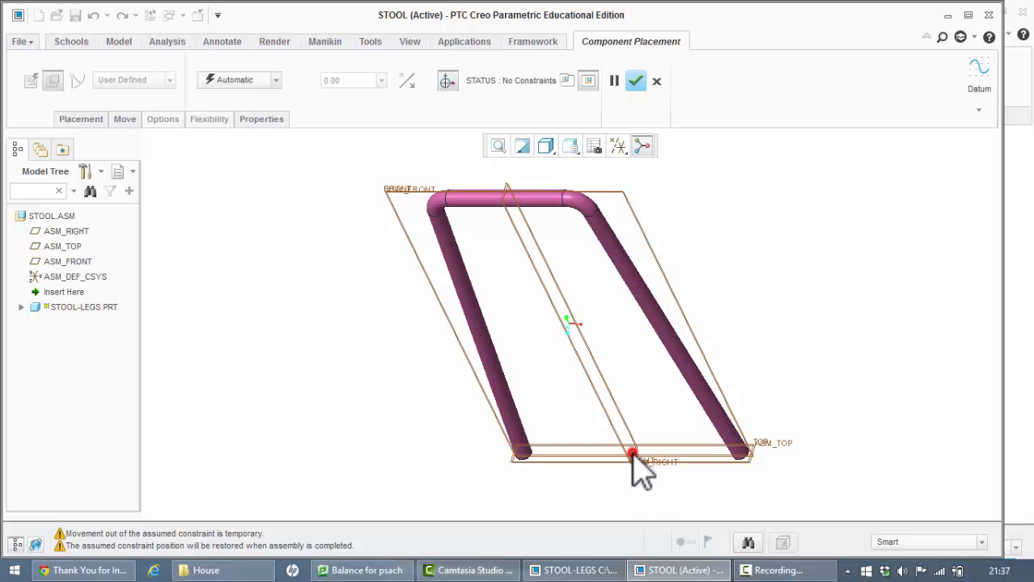
{"action": "left_click", "coordinate": [275, 80]}
{"action": "left_click", "coordinate": [234, 233]}
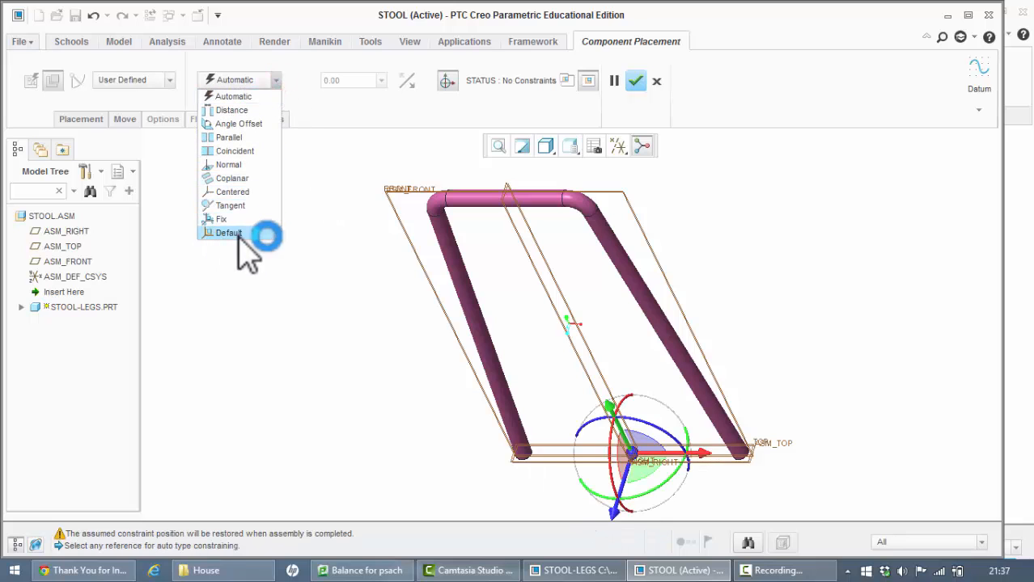
{"action": "left_click", "coordinate": [252, 235]}
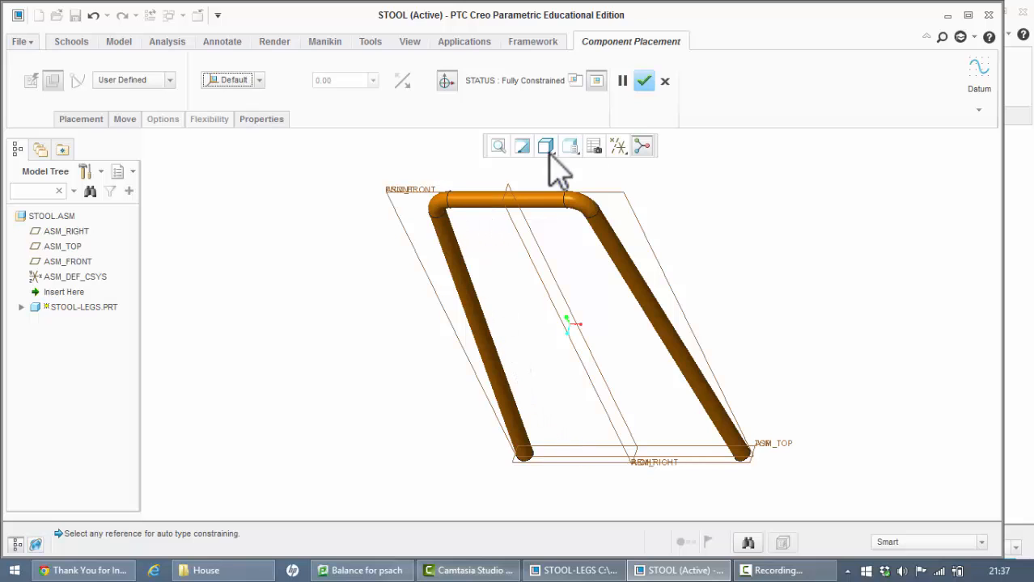
{"action": "left_click", "coordinate": [644, 80]}
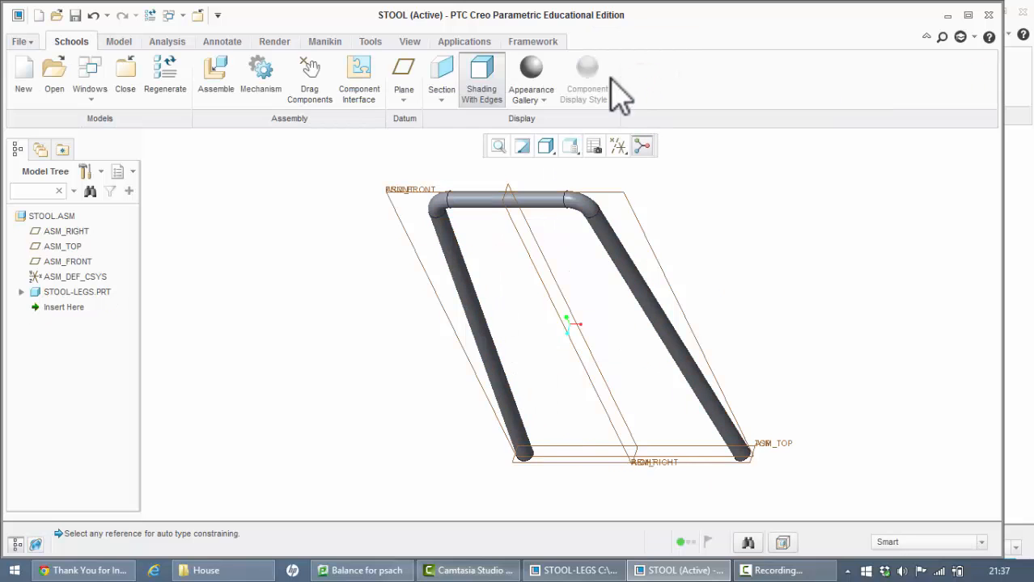
Switch to the isometric view and insert a second stool-legs.prt, dropping it beside the first pair of legs.
{"action": "left_click", "coordinate": [571, 145]}
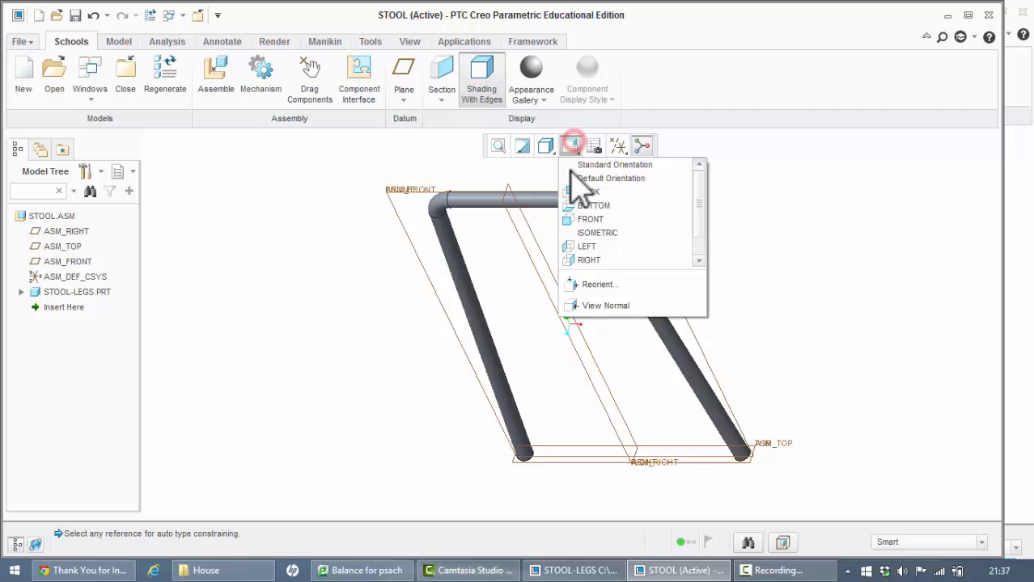
{"action": "left_click", "coordinate": [575, 229]}
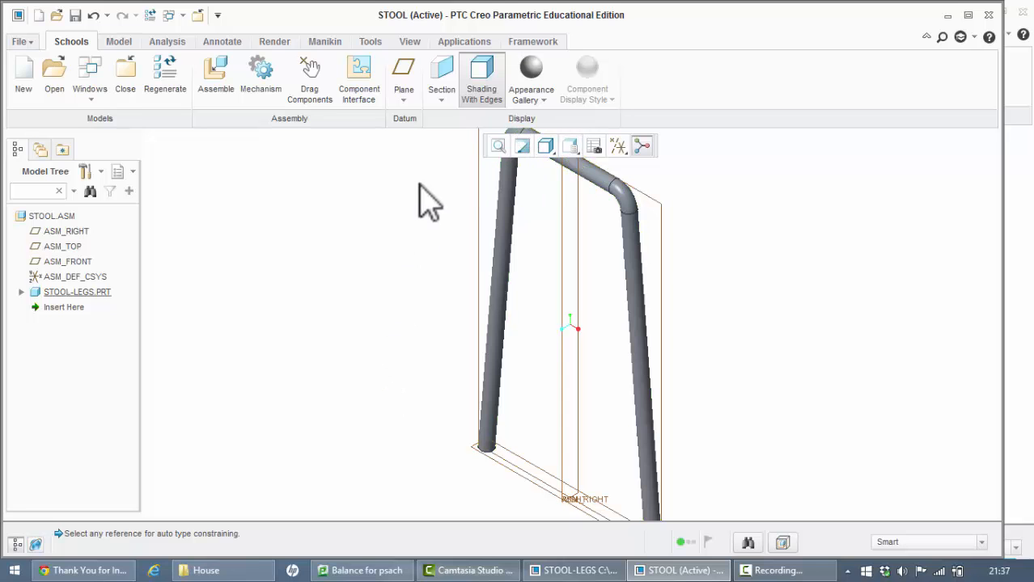
{"action": "left_click", "coordinate": [213, 71]}
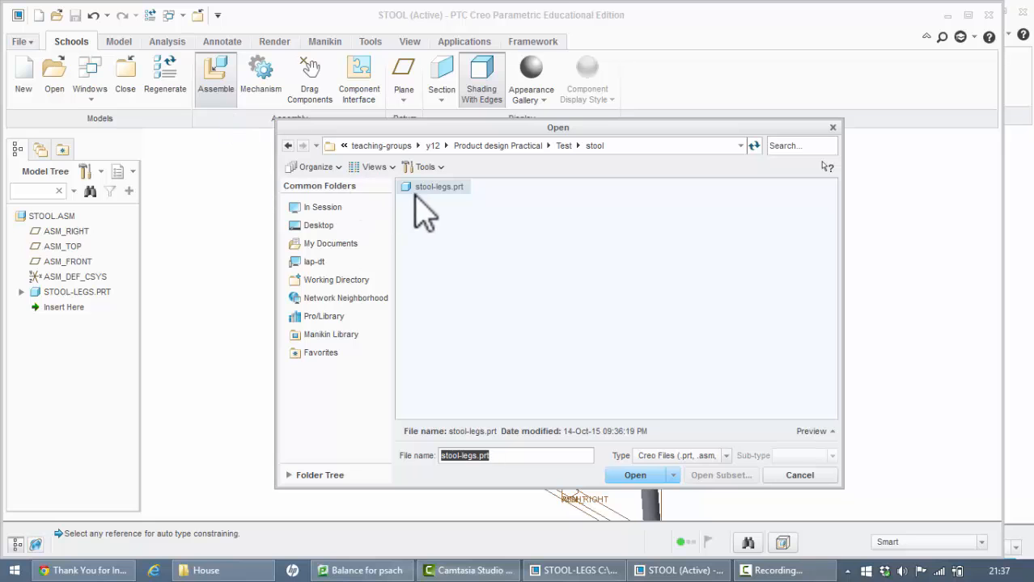
{"action": "left_click", "coordinate": [426, 187]}
{"action": "left_click", "coordinate": [630, 475]}
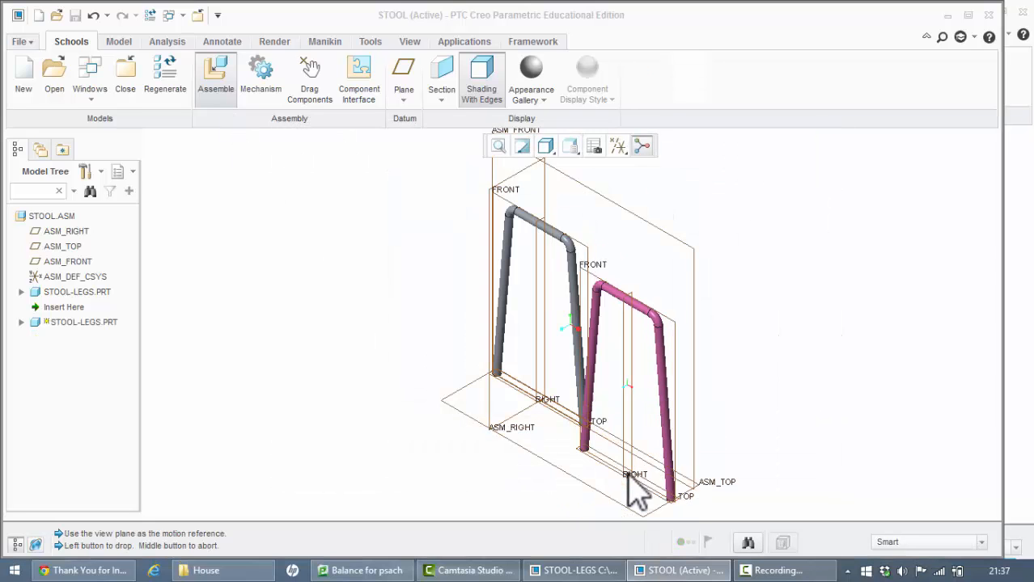
{"action": "left_click_drag", "start_coordinate": [557, 489], "coordinate": [454, 427]}
{"action": "left_click", "coordinate": [454, 426]}
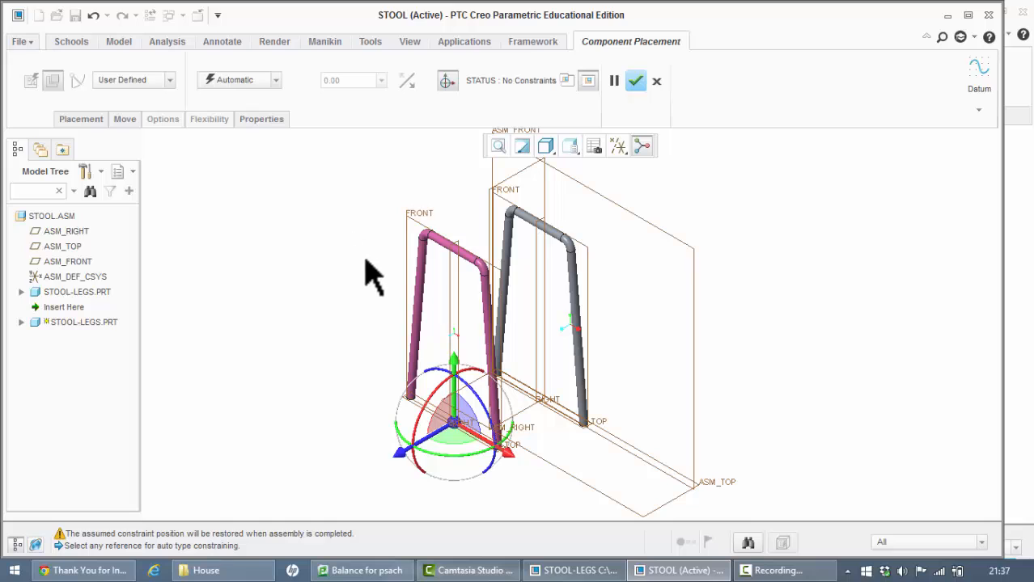
Constrain the second legs' RIGHT datum plane to be coincident with the first legs' RIGHT plane.
{"action": "left_click", "coordinate": [452, 314]}
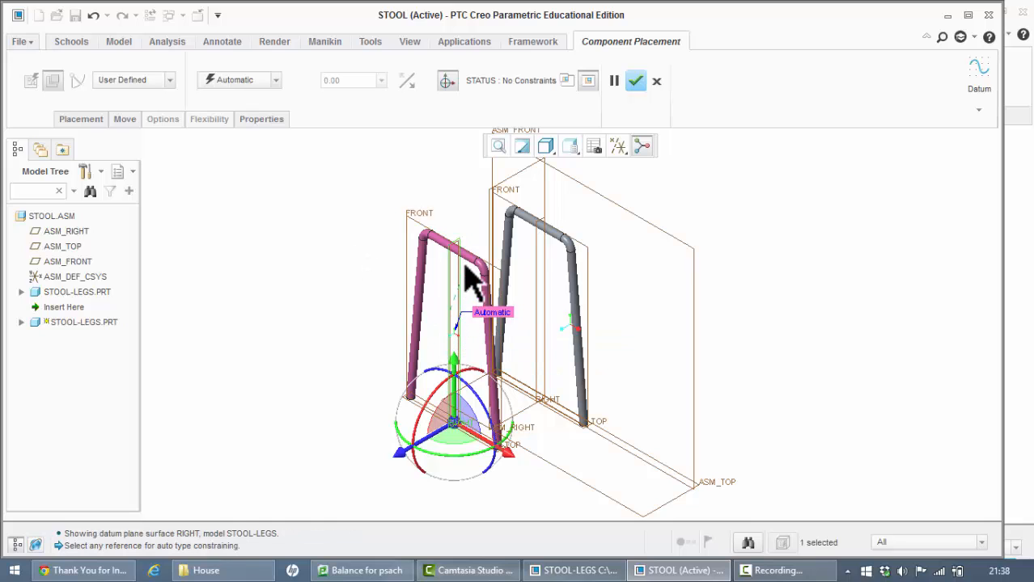
{"action": "left_click", "coordinate": [537, 275]}
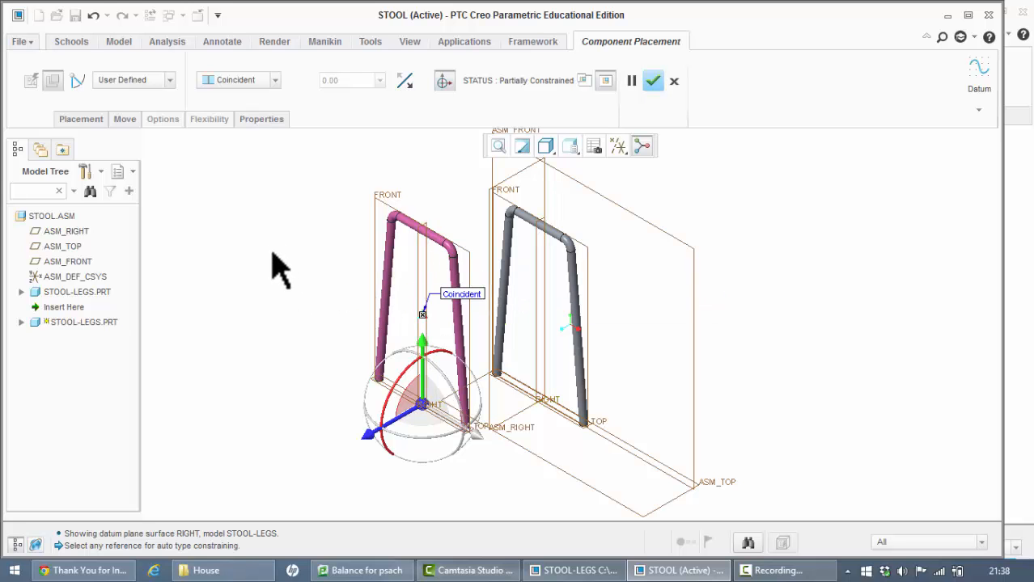
Constrain the second legs' TOP datum plane to be coincident with the first legs' TOP plane.
{"action": "mouse_move", "coordinate": [272, 257]}
{"action": "middle_mouse_down"}
{"action": "mouse_move", "coordinate": [287, 257]}
{"action": "mouse_move", "coordinate": [307, 282]}
{"action": "mouse_move", "coordinate": [291, 257]}
{"action": "mouse_move", "coordinate": [254, 244]}
{"action": "mouse_move", "coordinate": [244, 222]}
{"action": "mouse_move", "coordinate": [272, 233]}
{"action": "mouse_move", "coordinate": [275, 267]}
{"action": "middle_mouse_up"}
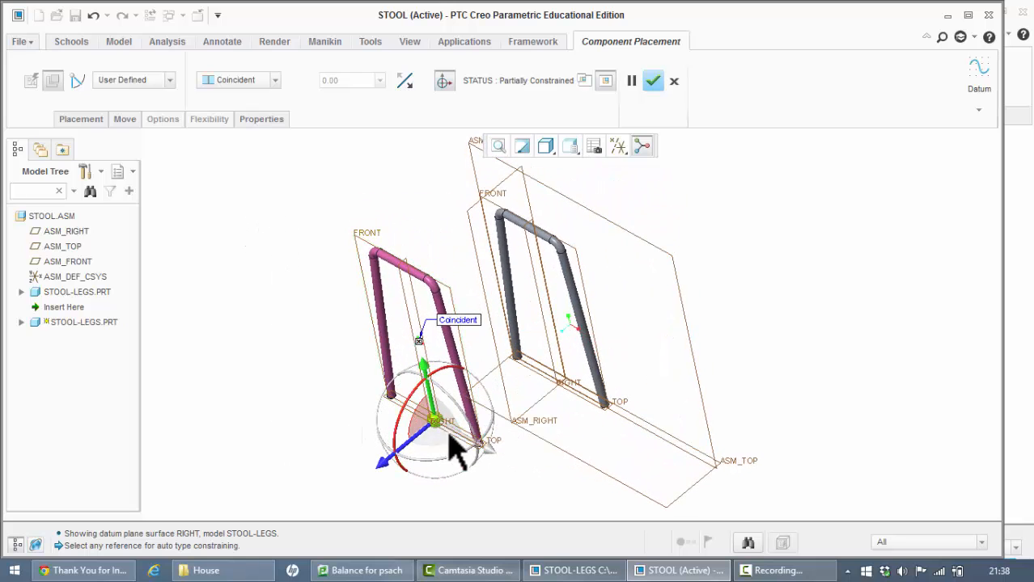
{"action": "scroll", "coordinate": [454, 446], "scroll_direction": "up", "scroll_amount": 3}
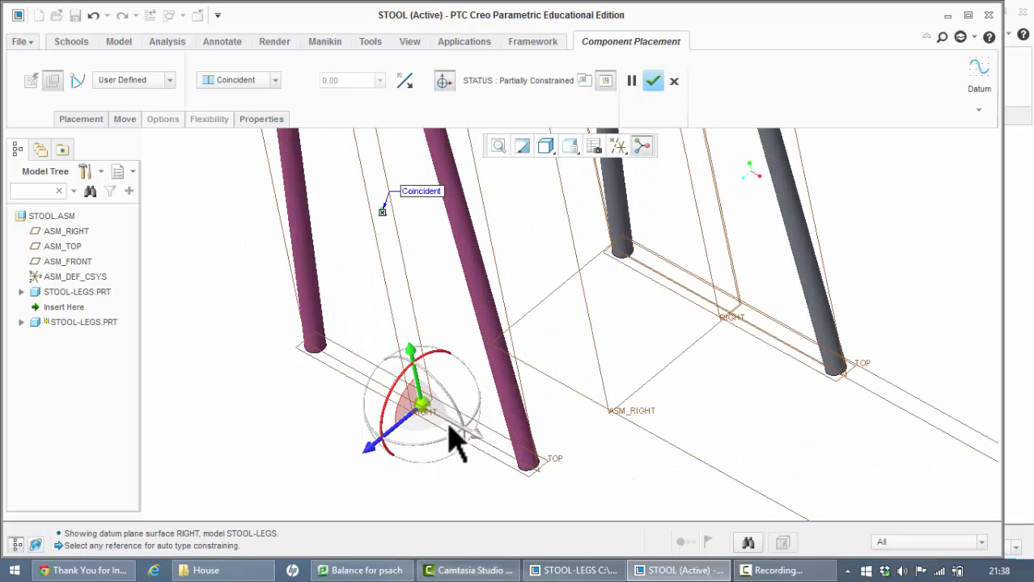
{"action": "left_click", "coordinate": [509, 448]}
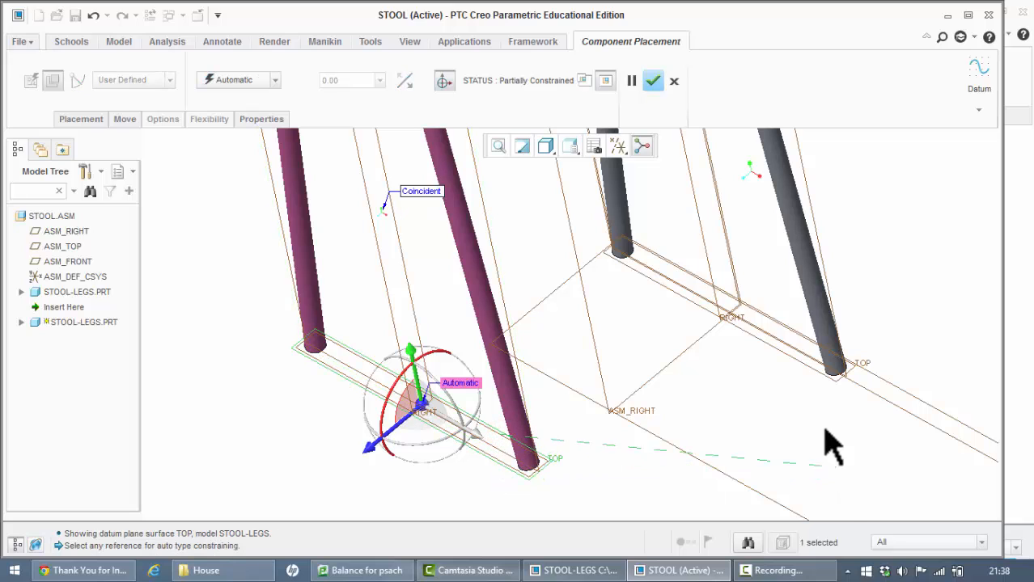
{"action": "left_click", "coordinate": [793, 363]}
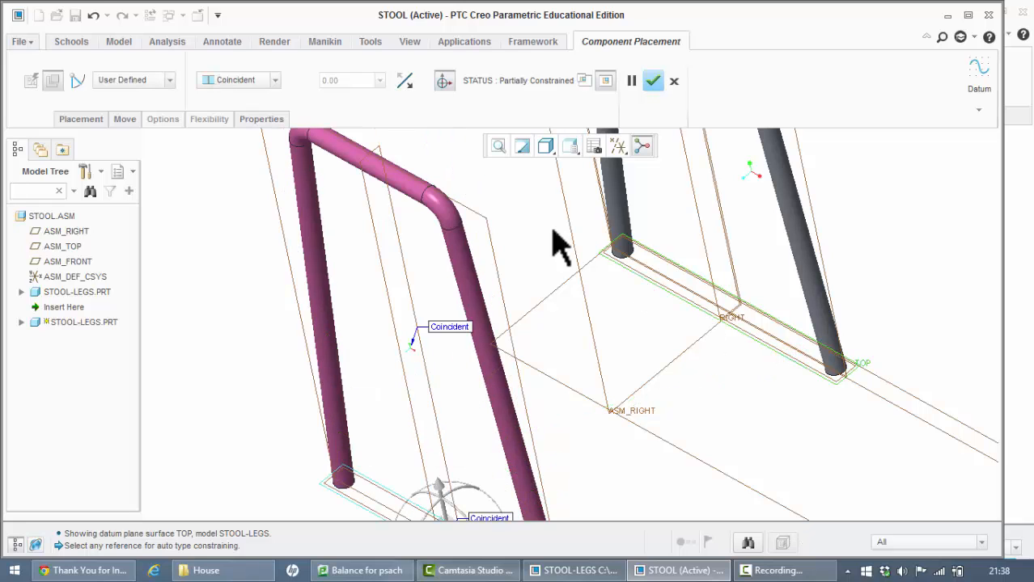
Constrain the second legs' FRONT plane at a distance of 220 from the first legs' FRONT plane and accept the placement.
{"action": "scroll", "coordinate": [655, 479], "scroll_direction": "up", "scroll_amount": 5}
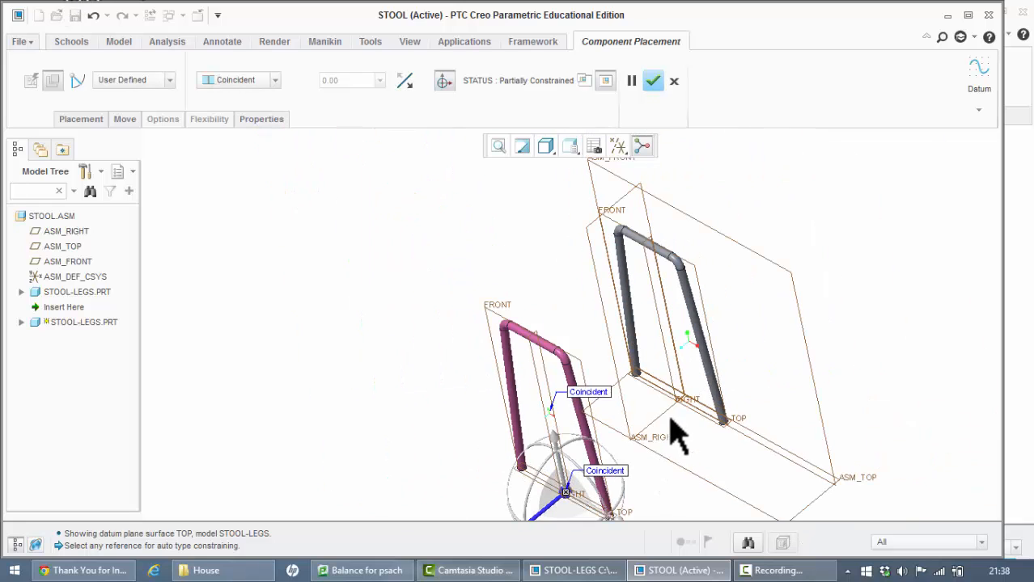
{"action": "left_click", "coordinate": [496, 311]}
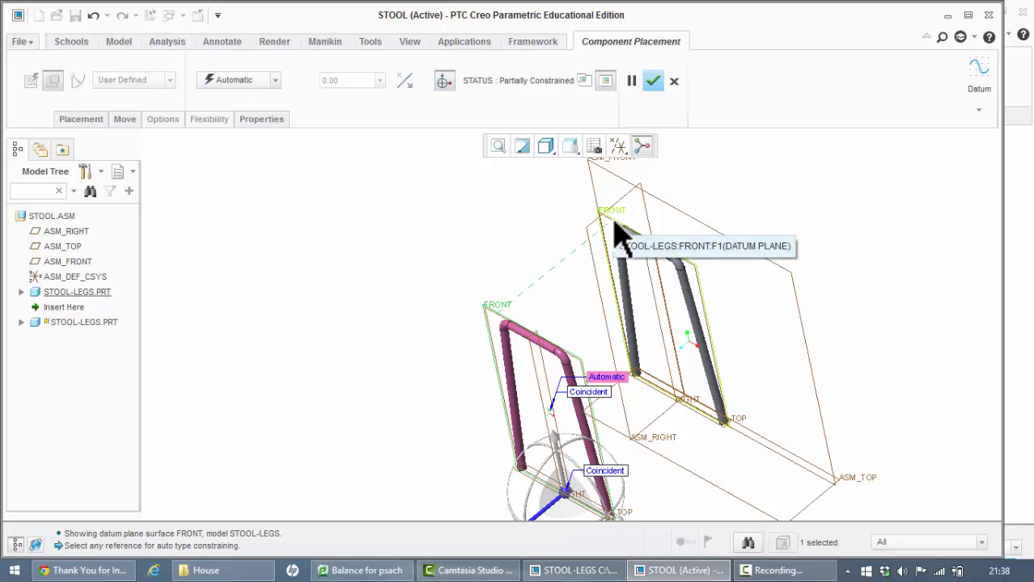
{"action": "left_click", "coordinate": [616, 225]}
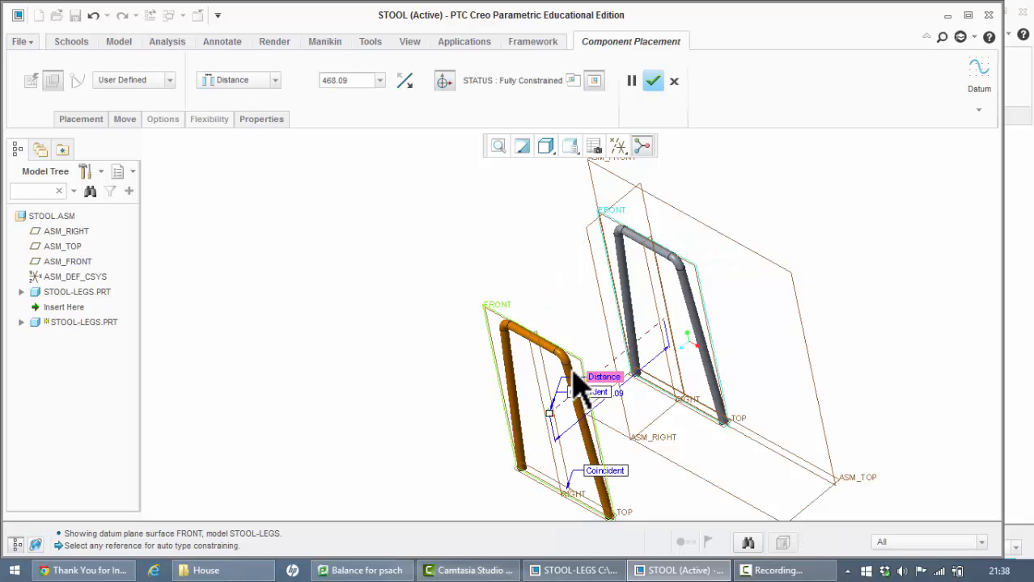
{"action": "left_click_drag", "start_coordinate": [549, 414], "coordinate": [613, 361]}
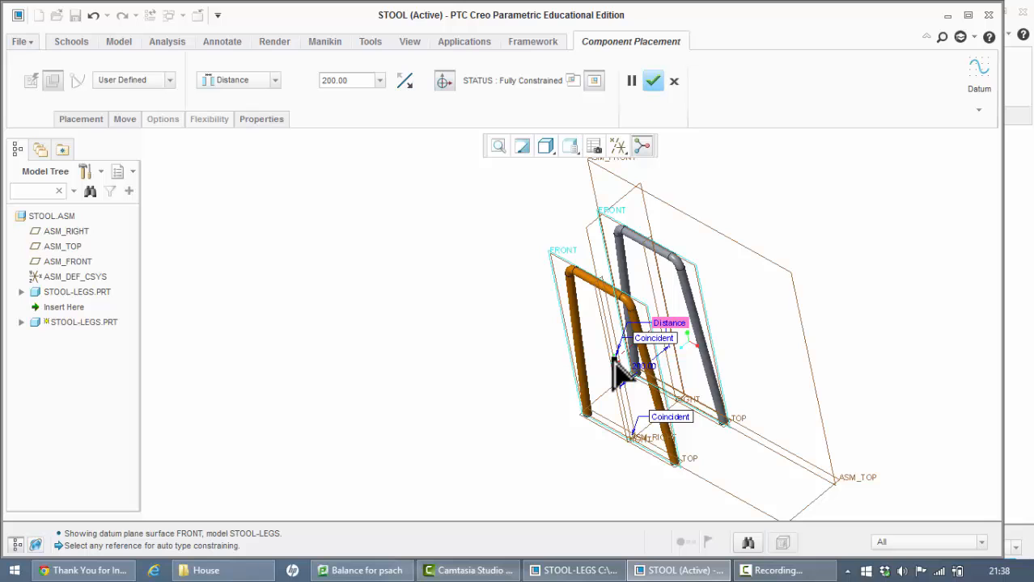
{"action": "left_click_drag", "start_coordinate": [613, 361], "coordinate": [607, 363]}
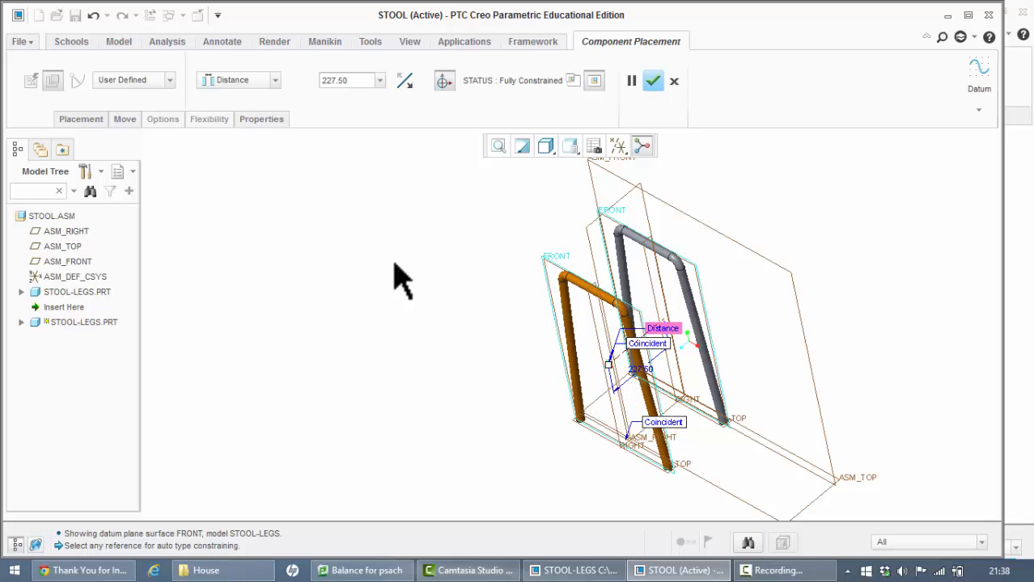
{"action": "left_click", "coordinate": [353, 80]}
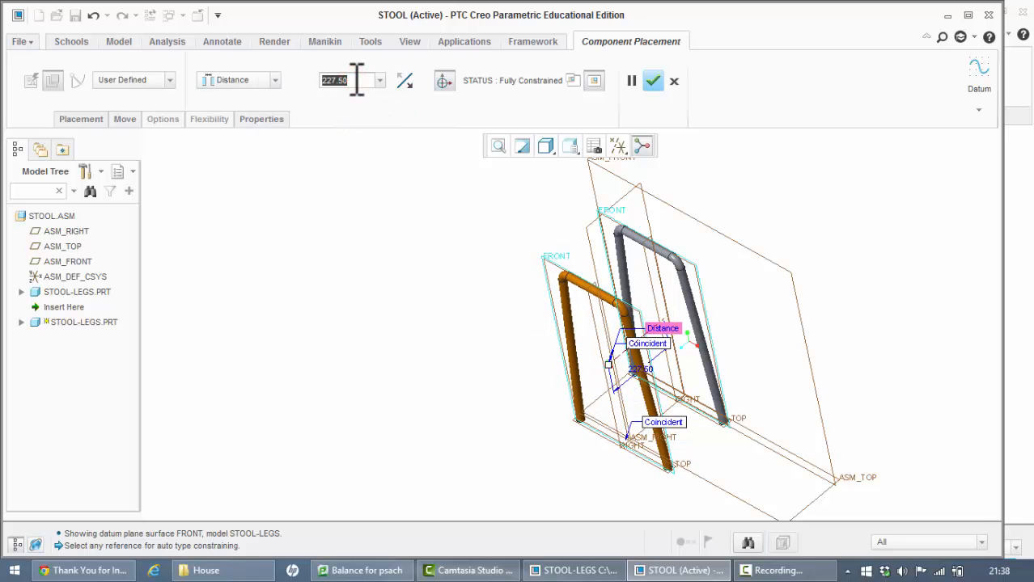
{"action": "key", "text": "Return"}
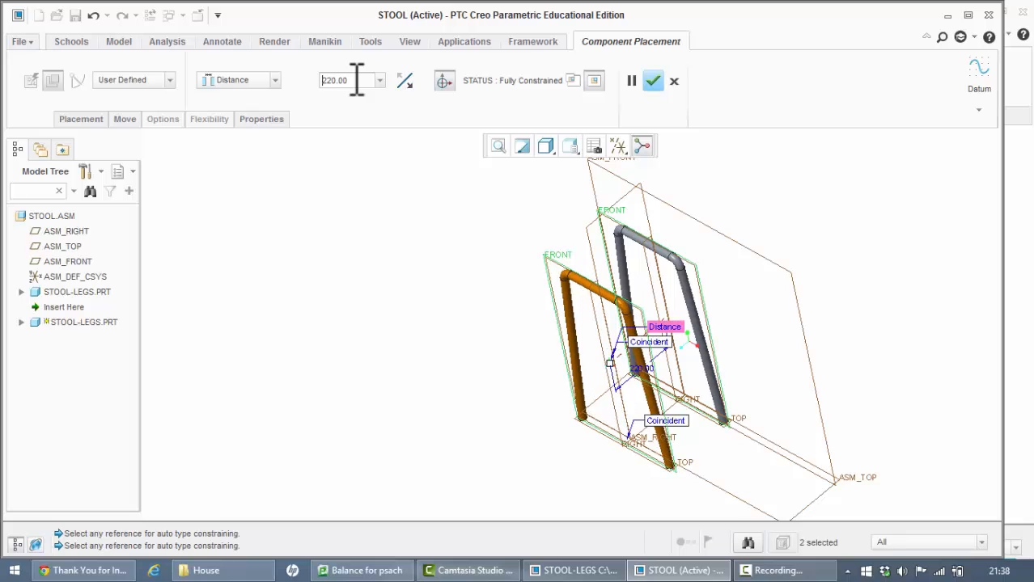
{"action": "left_click", "coordinate": [654, 81]}
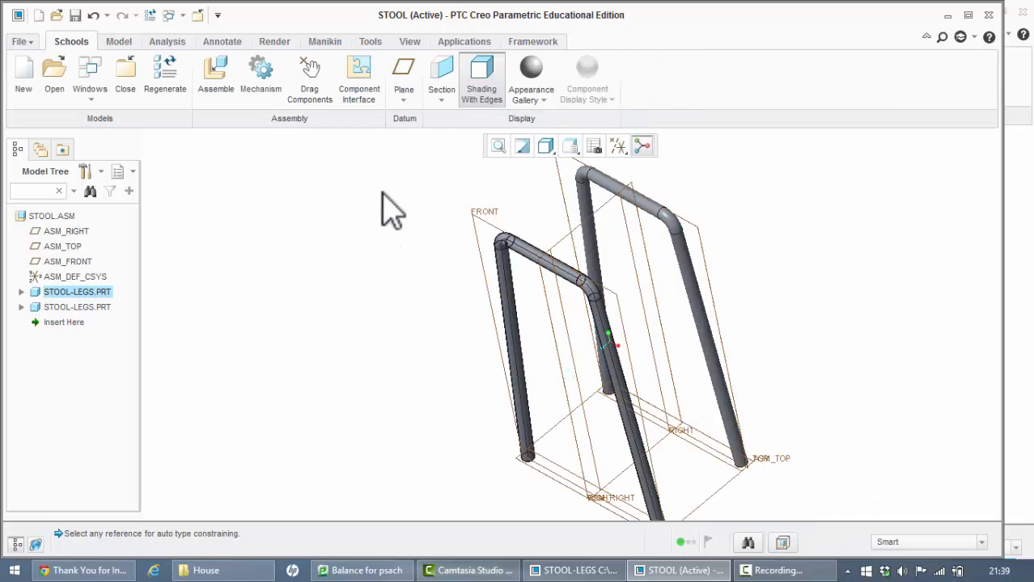
Save the stool assembly in the stool folder.
{"action": "middle_click_drag", "start_coordinate": [389, 313], "coordinate": [116, 261]}
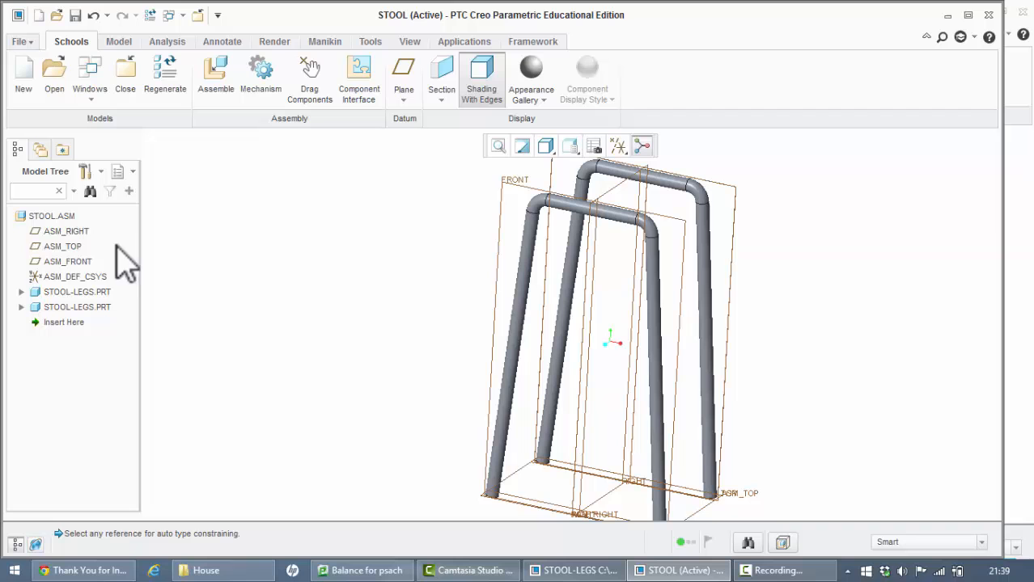
{"action": "left_click", "coordinate": [73, 16]}
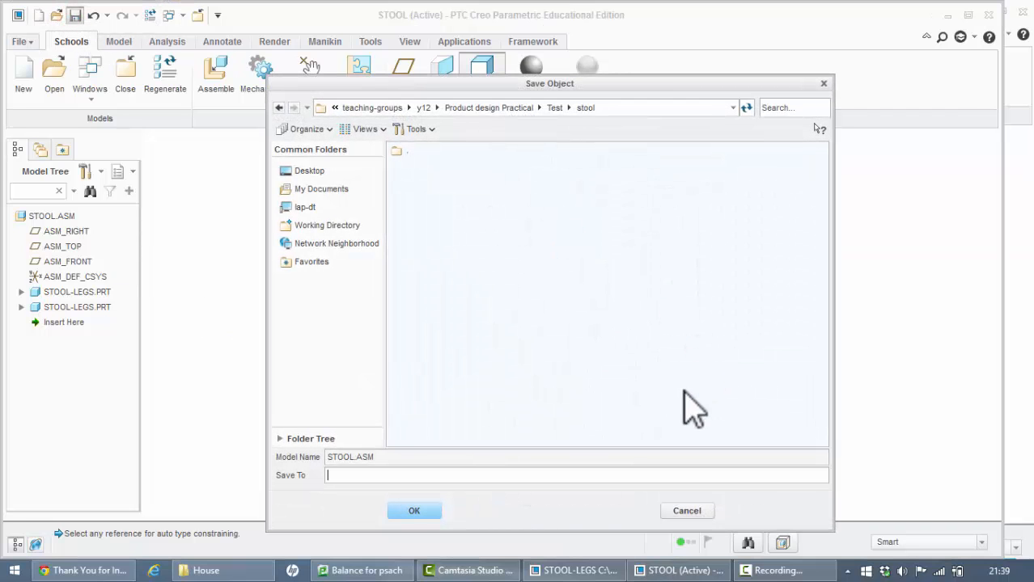
{"action": "left_click", "coordinate": [413, 510]}
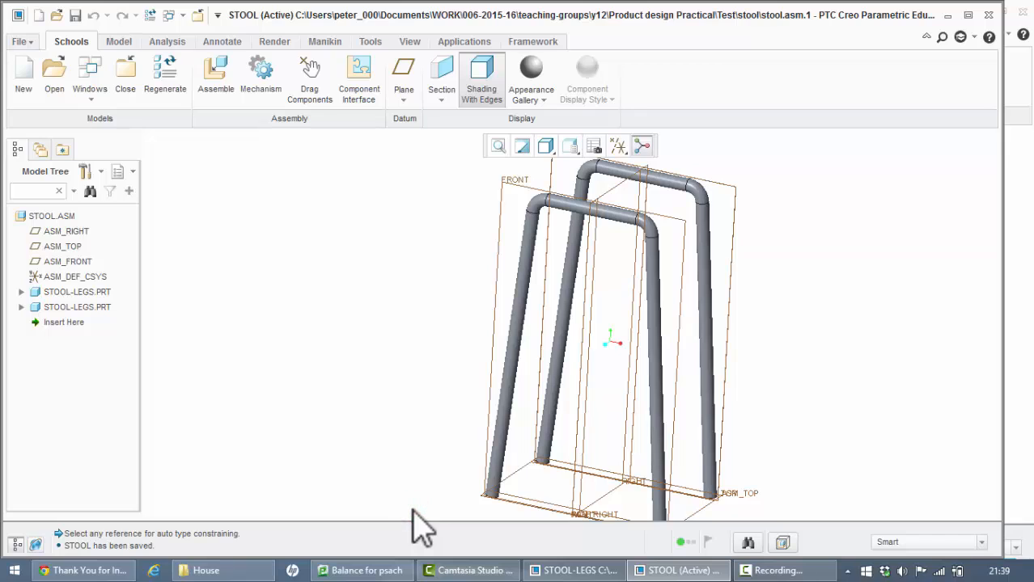
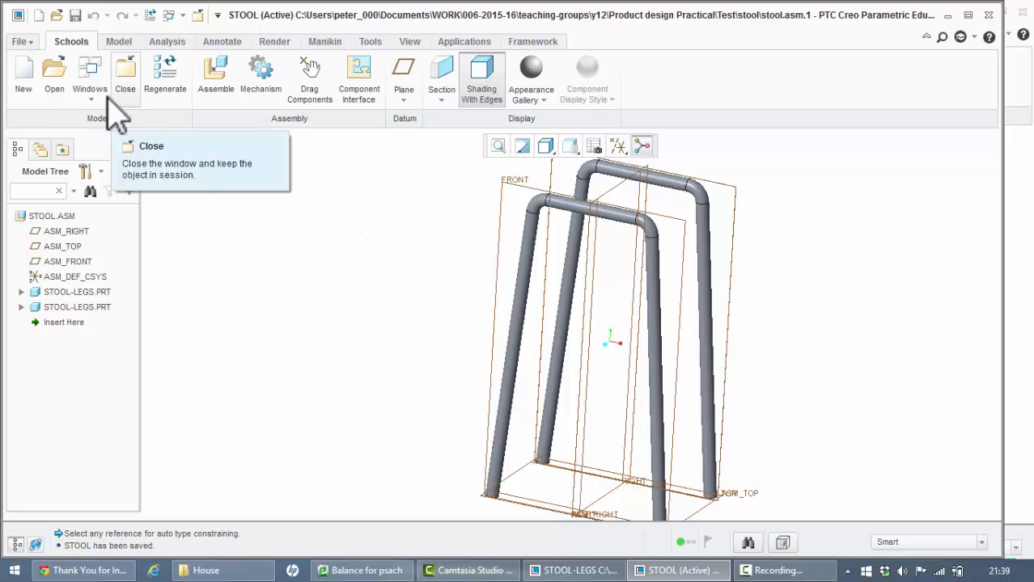
Create a new solid part named seat with the default template.
{"action": "left_click", "coordinate": [27, 75]}
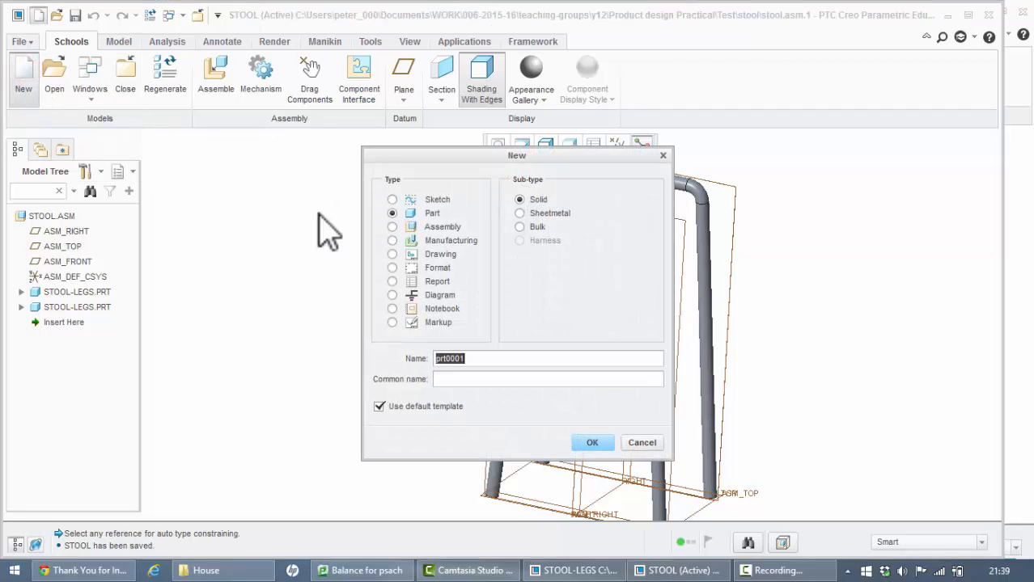
{"action": "double_click", "coordinate": [469, 358]}
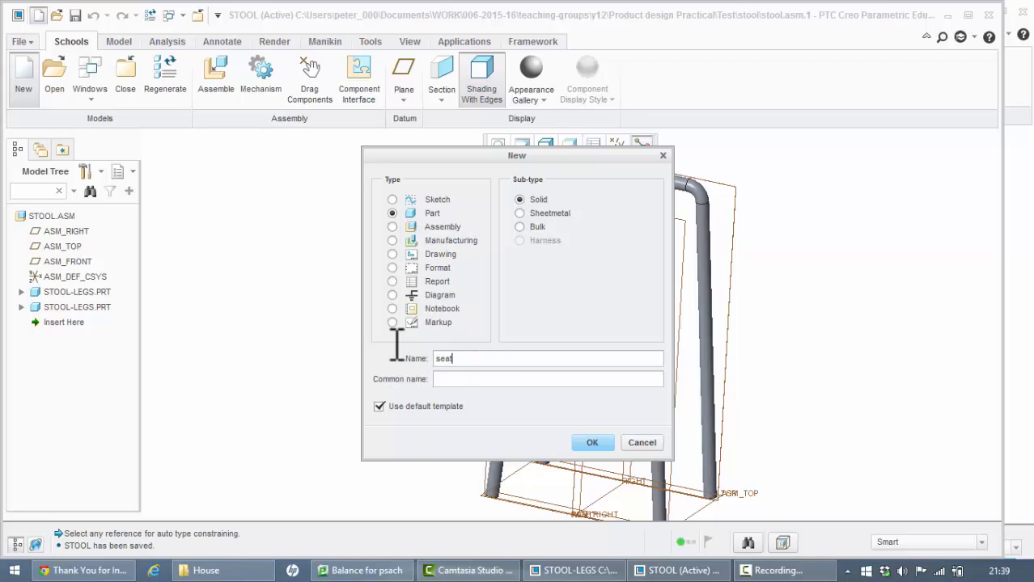
{"action": "left_click", "coordinate": [592, 443]}
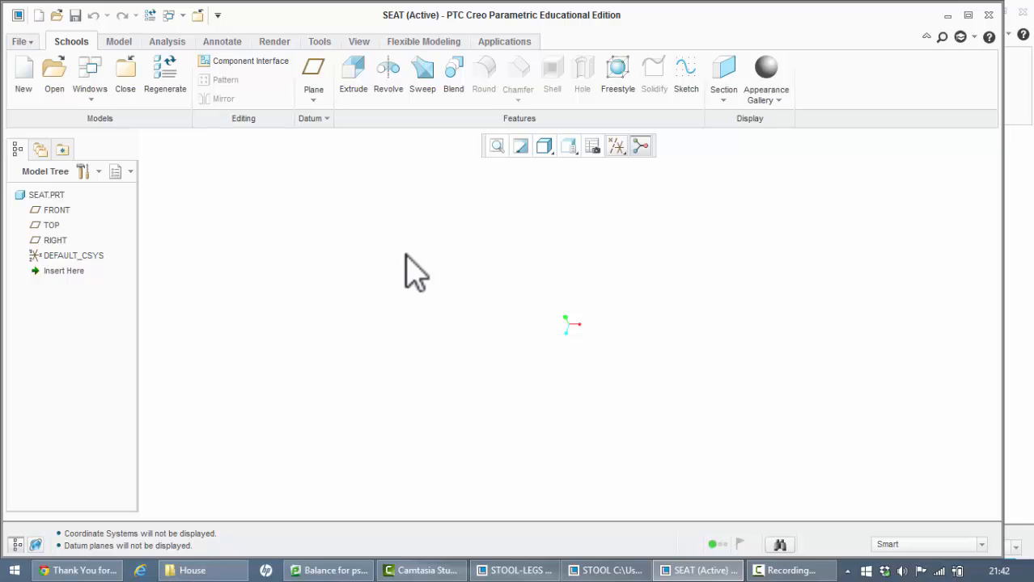
Start a Revolve sketch on the FRONT plane and draw a vertical datum centerline on the vertical reference as its axis.
{"action": "left_click", "coordinate": [386, 67]}
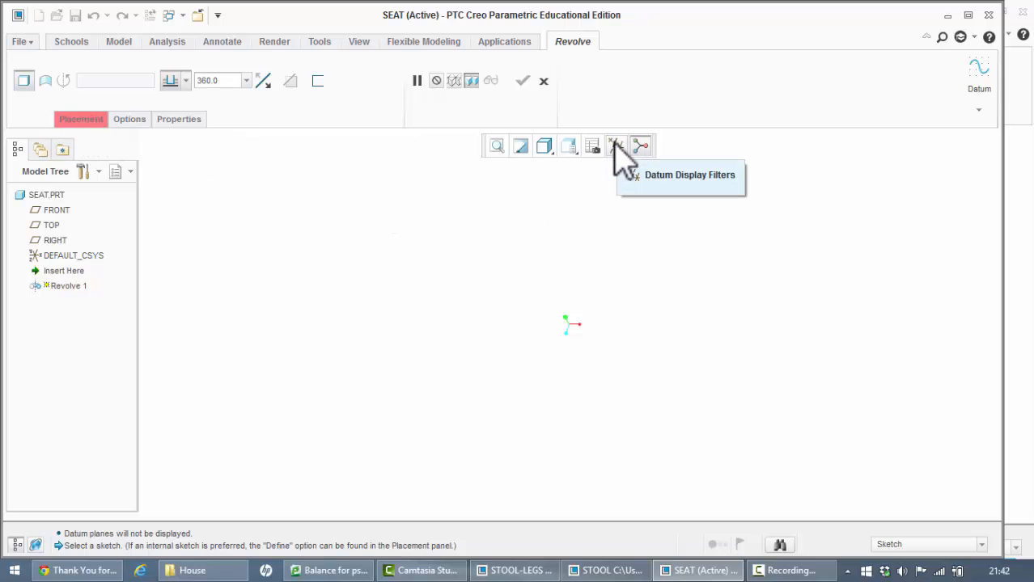
{"action": "left_click", "coordinate": [55, 212]}
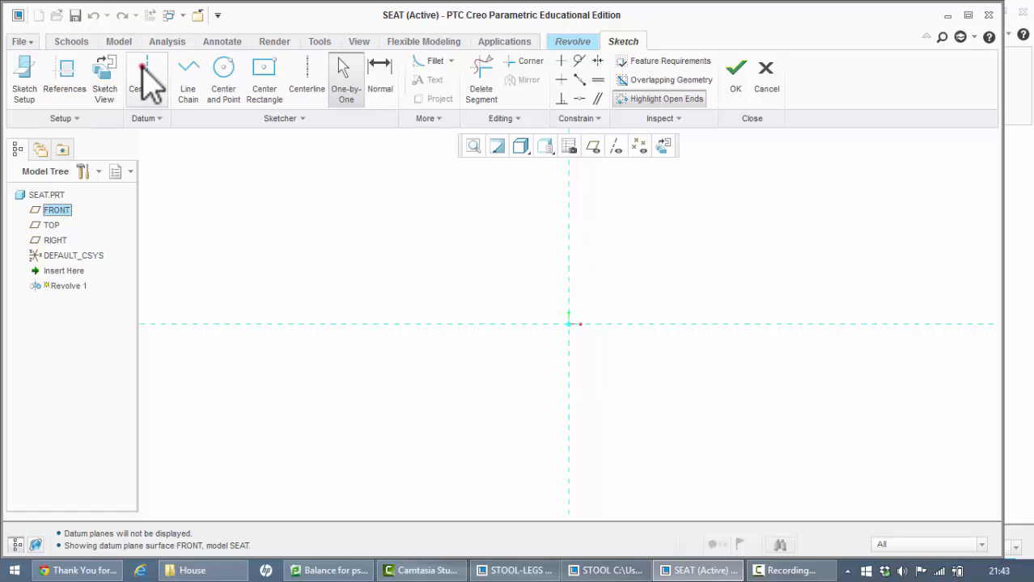
{"action": "left_click", "coordinate": [144, 66]}
{"action": "left_click", "coordinate": [569, 422]}
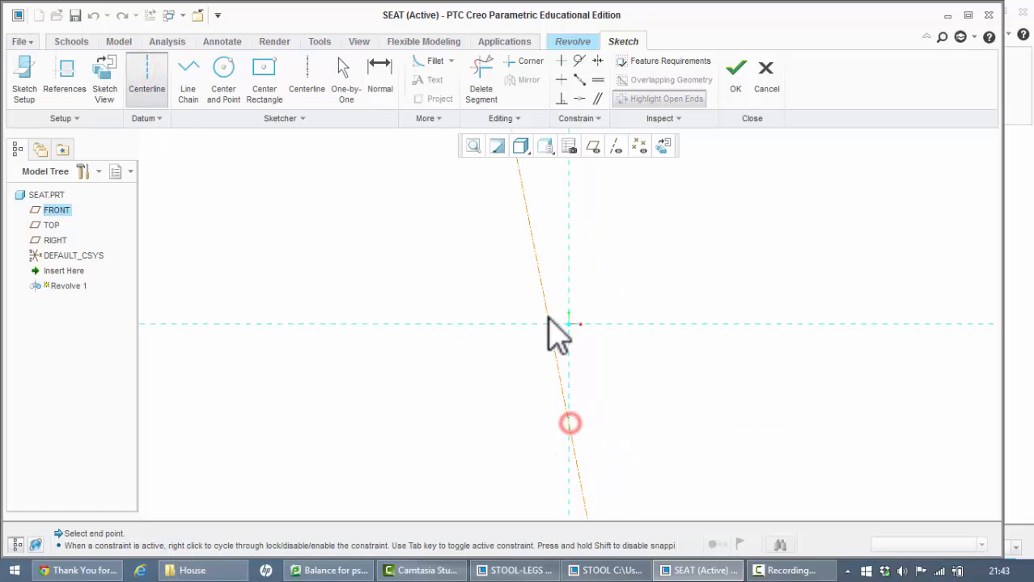
{"action": "left_click", "coordinate": [566, 259]}
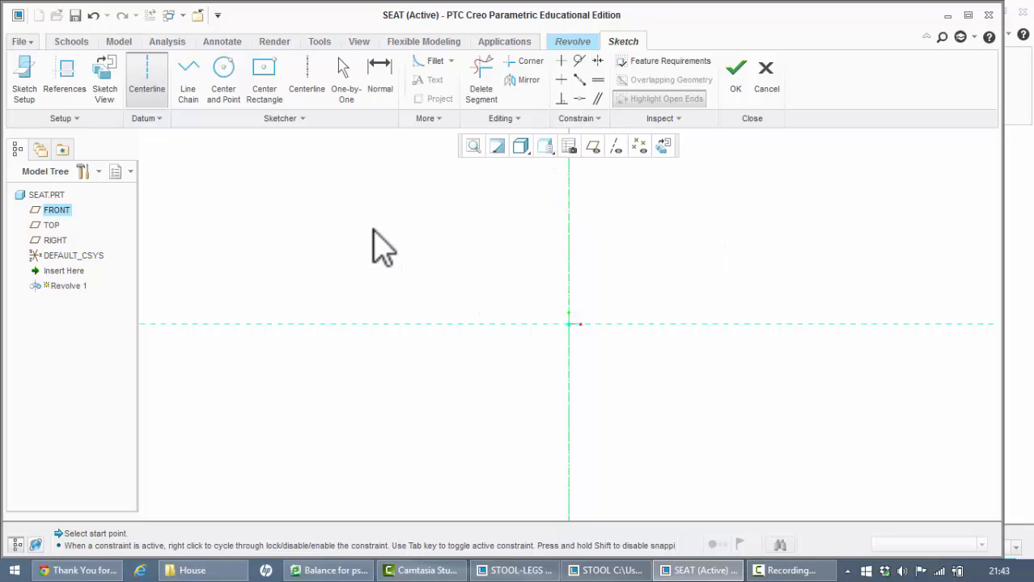
Add a second vertical centerline left of the revolve axis and set its distance from the axis to 300/2.
{"action": "left_click", "coordinate": [375, 202]}
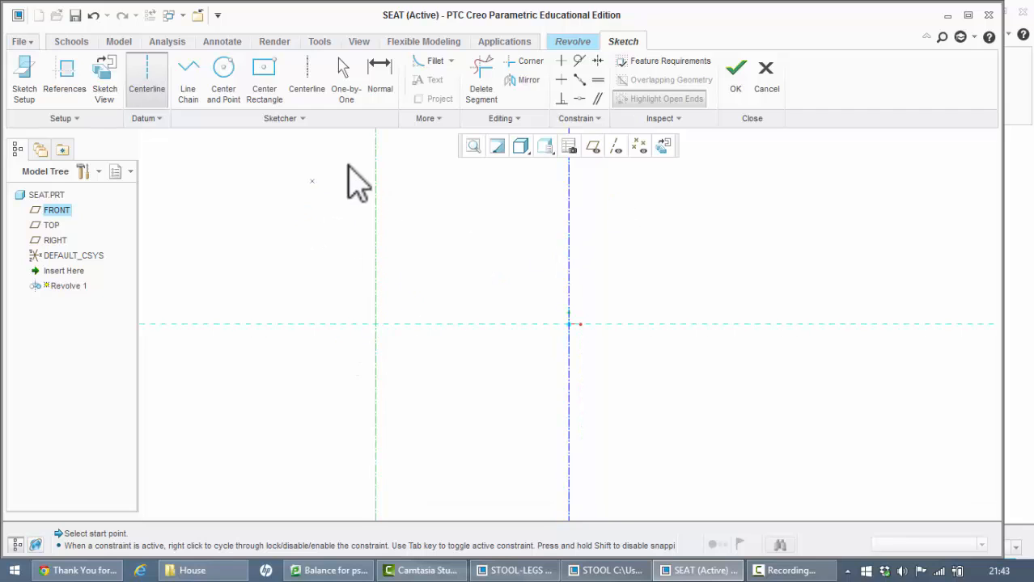
{"action": "left_click", "coordinate": [380, 66]}
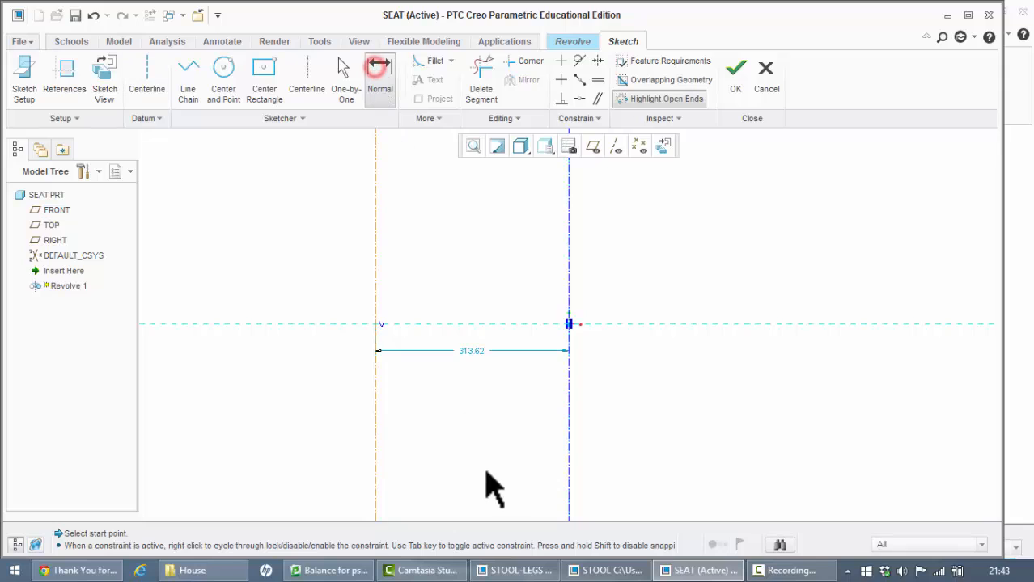
{"action": "double_click", "coordinate": [468, 351]}
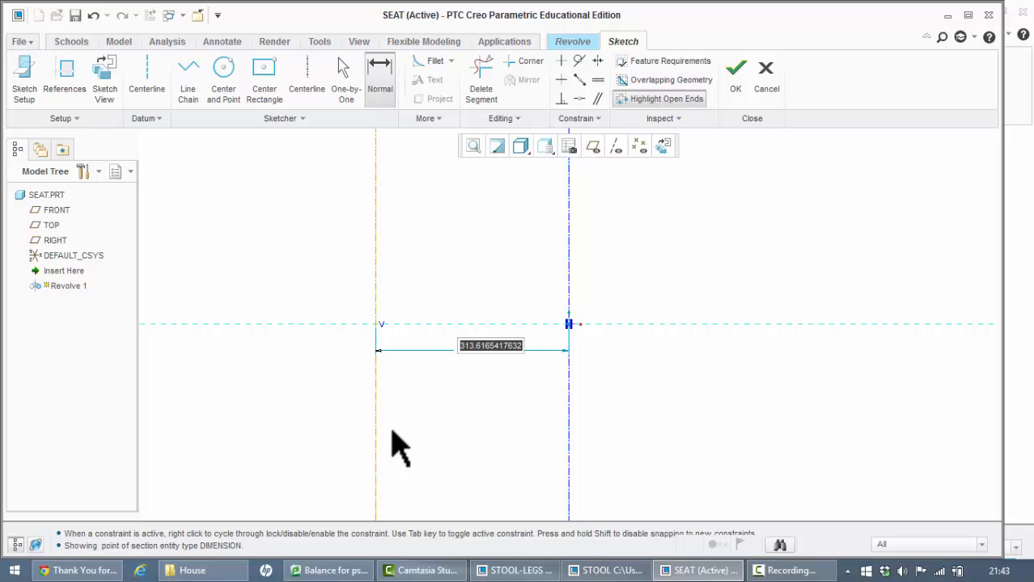
{"action": "type", "text": "300/2"}
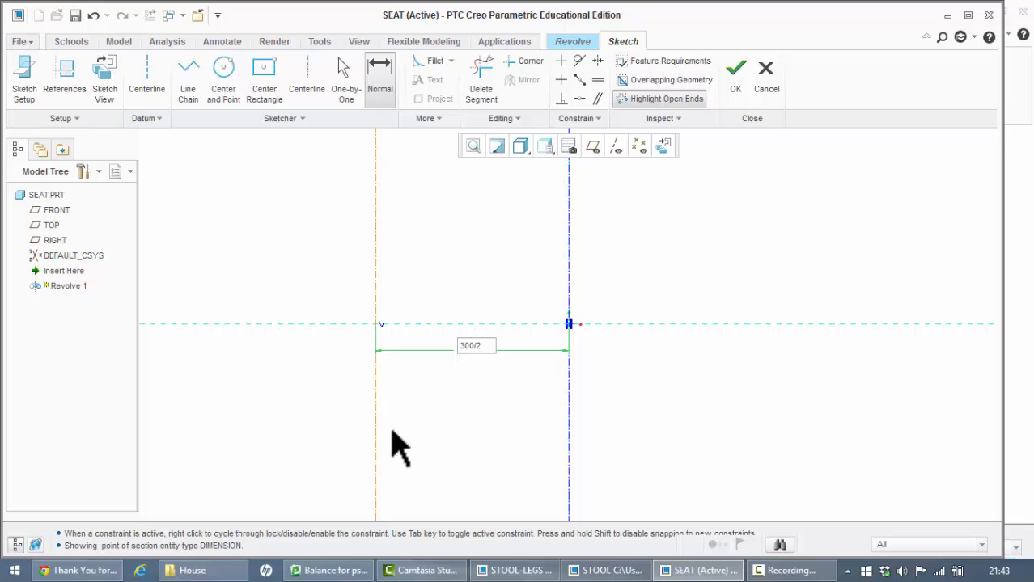
{"action": "key", "text": "Return"}
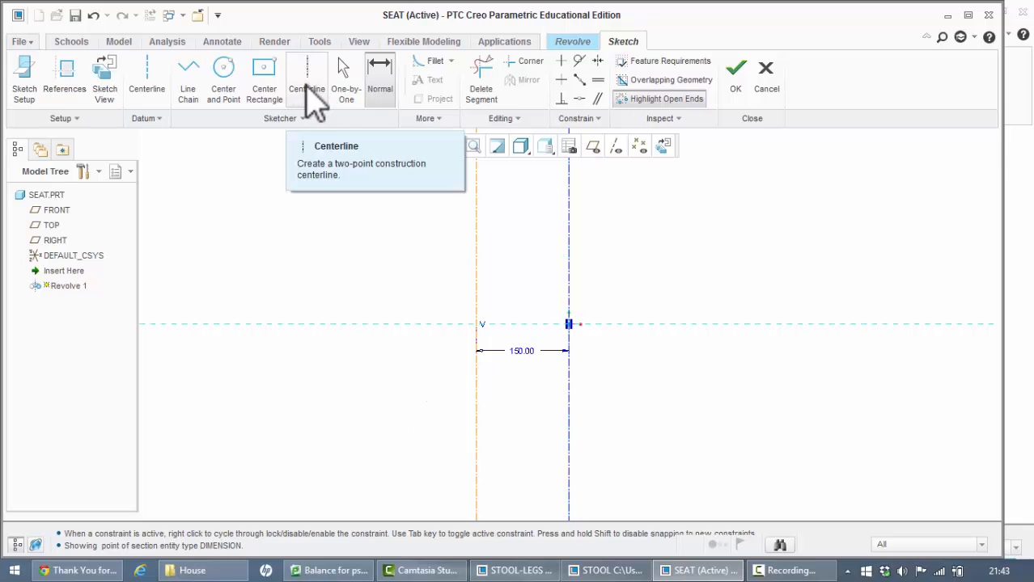
Draw a short horizontal line from the revolve axis towards the second centerline, above the horizontal reference.
{"action": "left_click", "coordinate": [186, 77]}
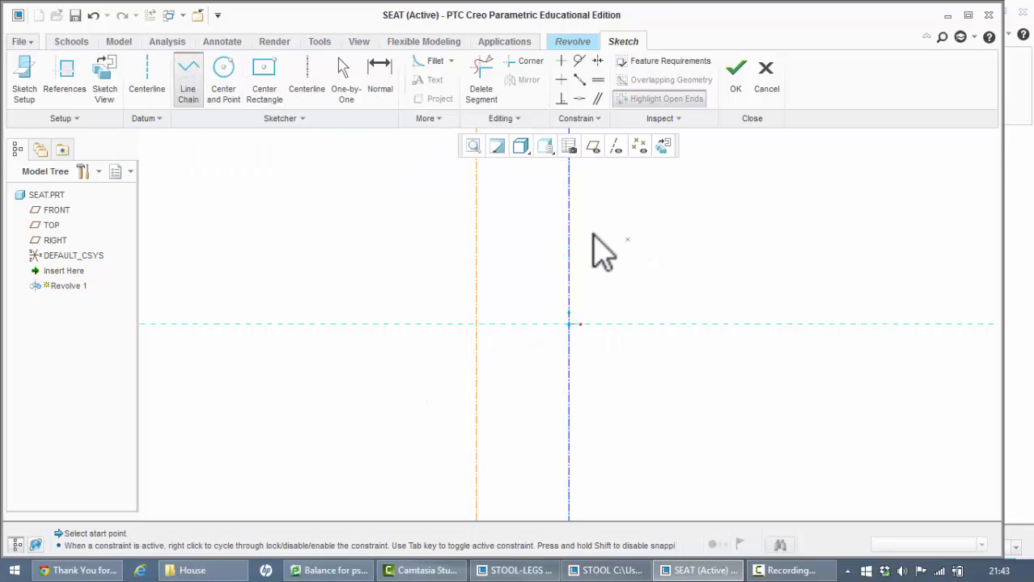
{"action": "left_click", "coordinate": [567, 279]}
{"action": "left_click", "coordinate": [554, 280]}
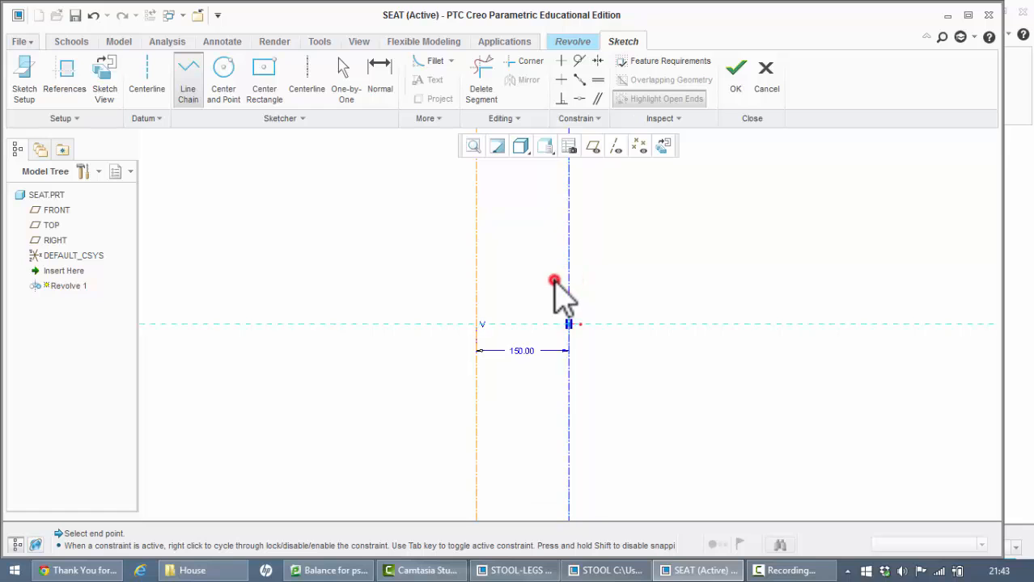
{"action": "scroll", "coordinate": [555, 280], "scroll_direction": "down", "scroll_amount": 1}
{"action": "scroll", "coordinate": [555, 281], "scroll_direction": "down", "scroll_amount": 3}
{"action": "scroll", "coordinate": [555, 281], "scroll_direction": "up", "scroll_amount": 2}
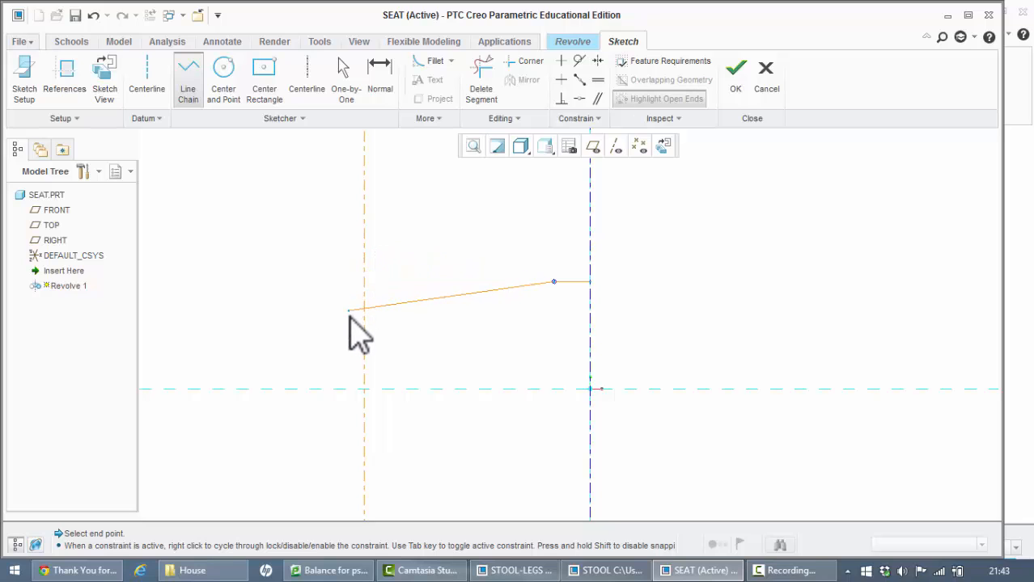
{"action": "left_click", "coordinate": [350, 281]}
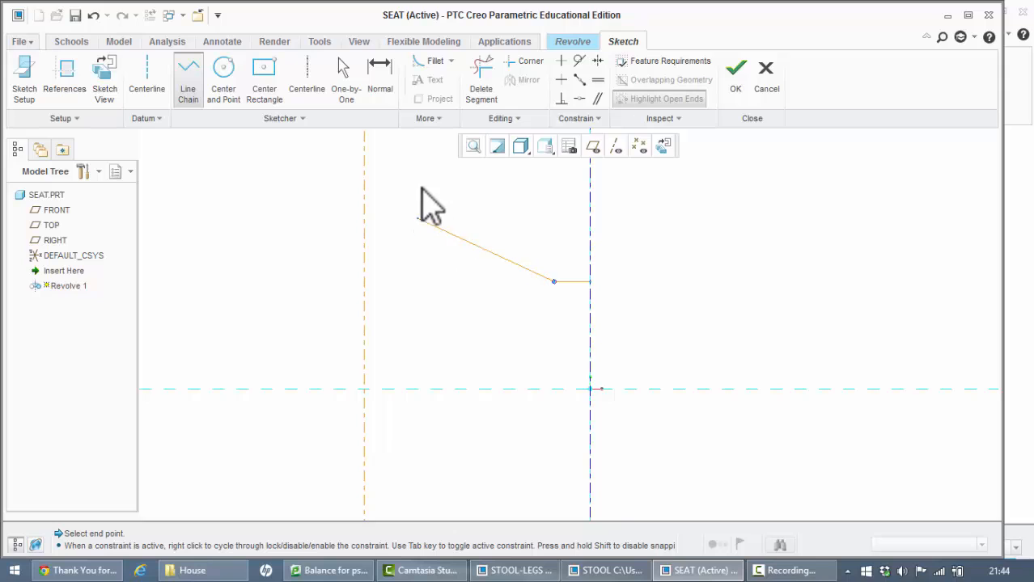
{"action": "middle_click", "coordinate": [507, 275]}
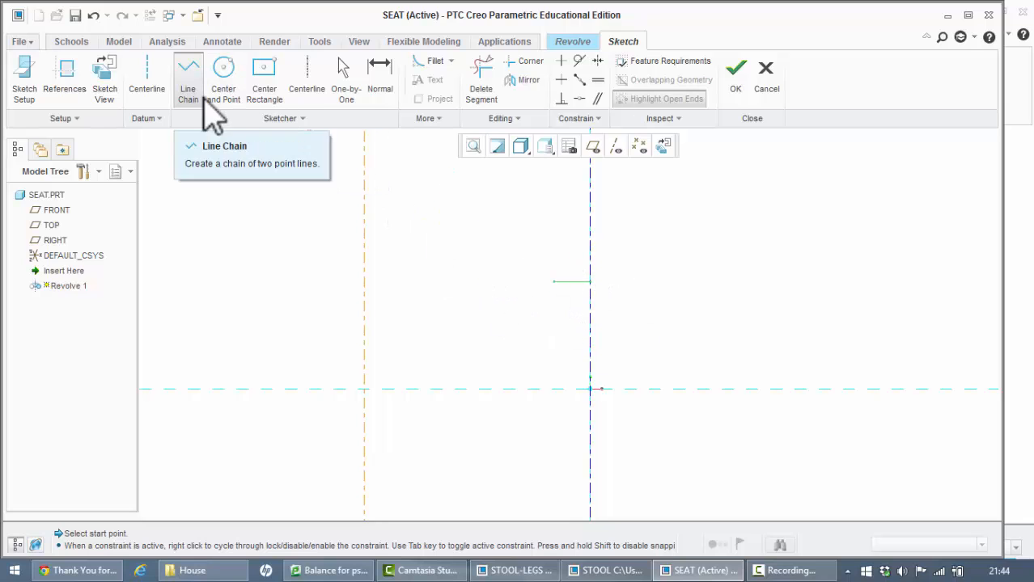
Draw a spline from the short line's free end, arching over to touch the 150 mm centerline and curling slightly inward below it.
{"action": "left_click", "coordinate": [435, 123]}
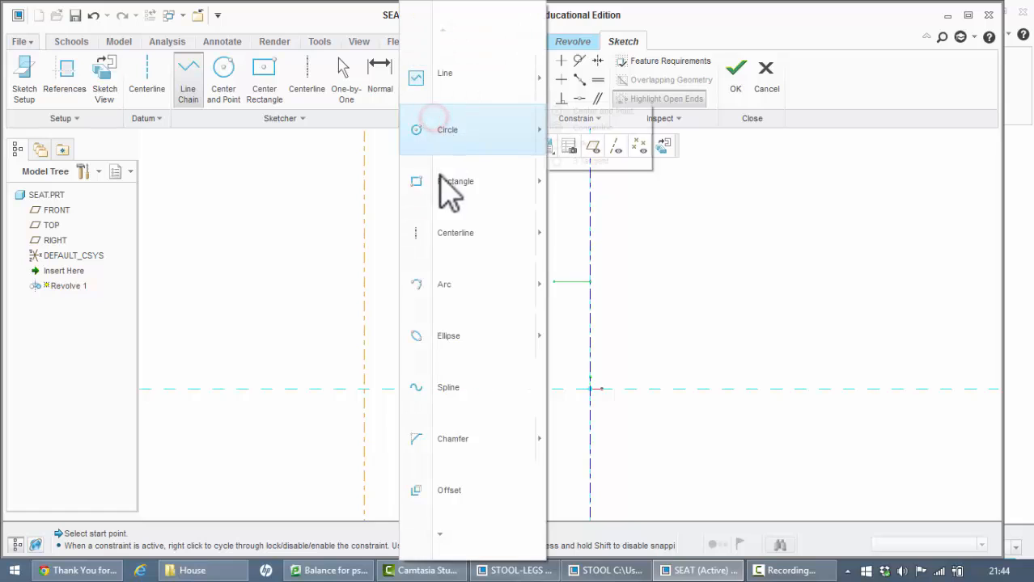
{"action": "left_click", "coordinate": [453, 386]}
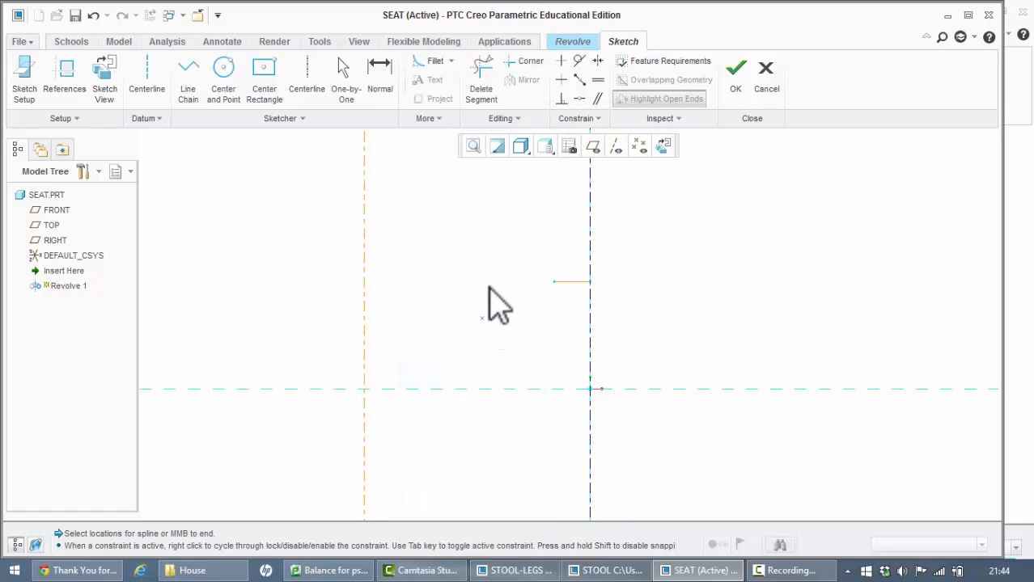
{"action": "left_click", "coordinate": [554, 283]}
{"action": "left_click", "coordinate": [486, 277]}
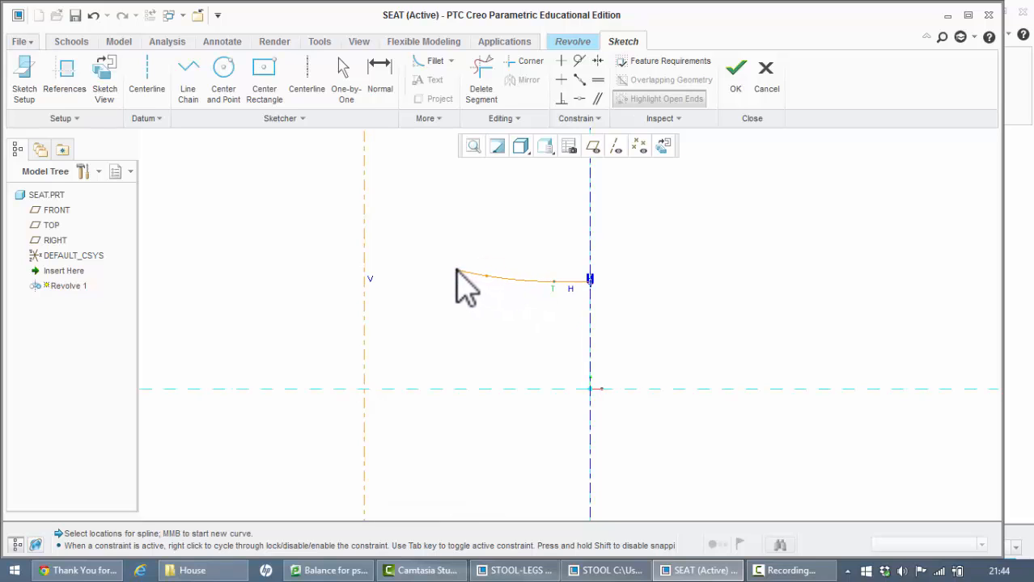
{"action": "left_click", "coordinate": [447, 267]}
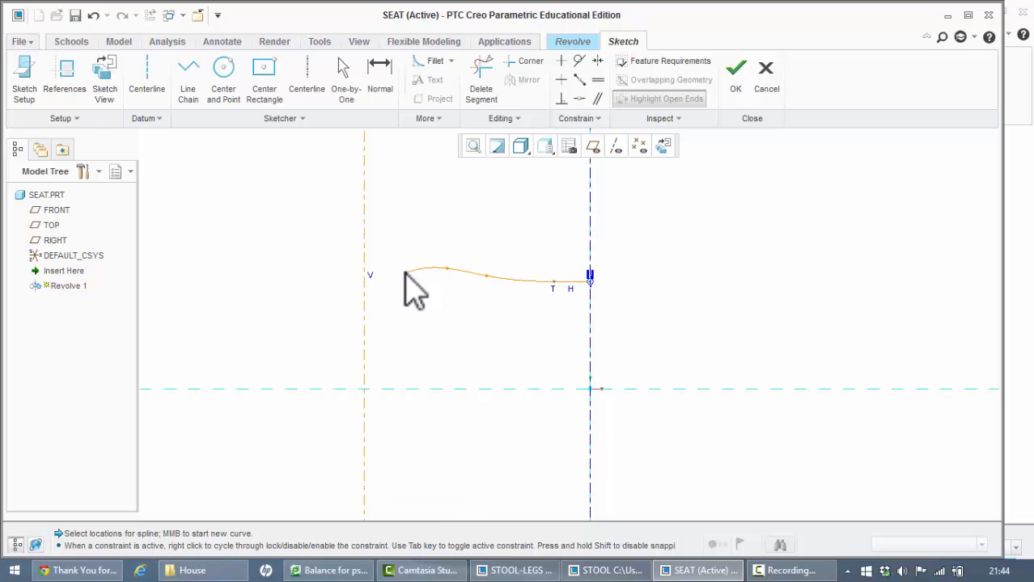
{"action": "left_click", "coordinate": [395, 276]}
{"action": "left_click", "coordinate": [372, 302]}
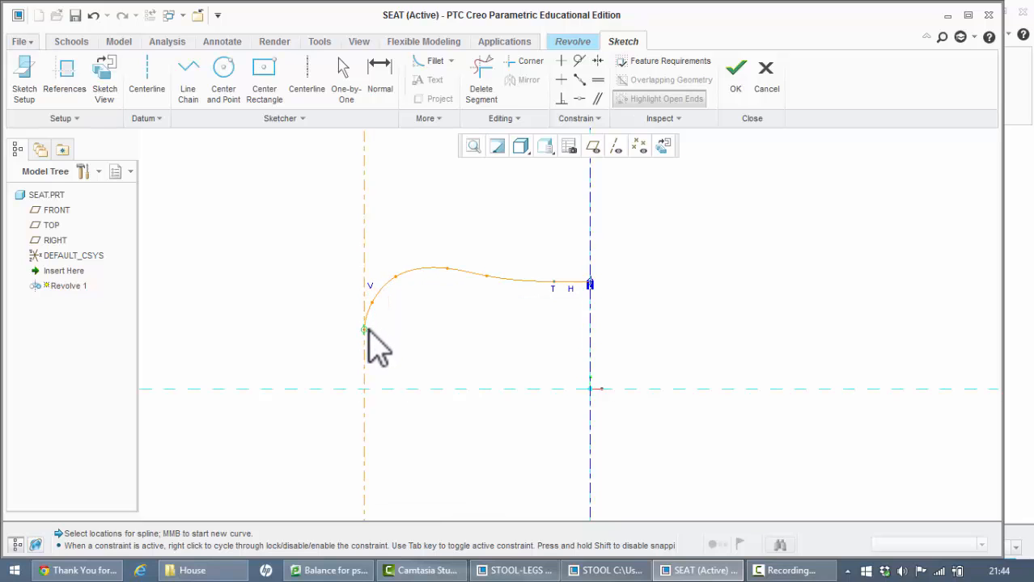
{"action": "left_click", "coordinate": [370, 333]}
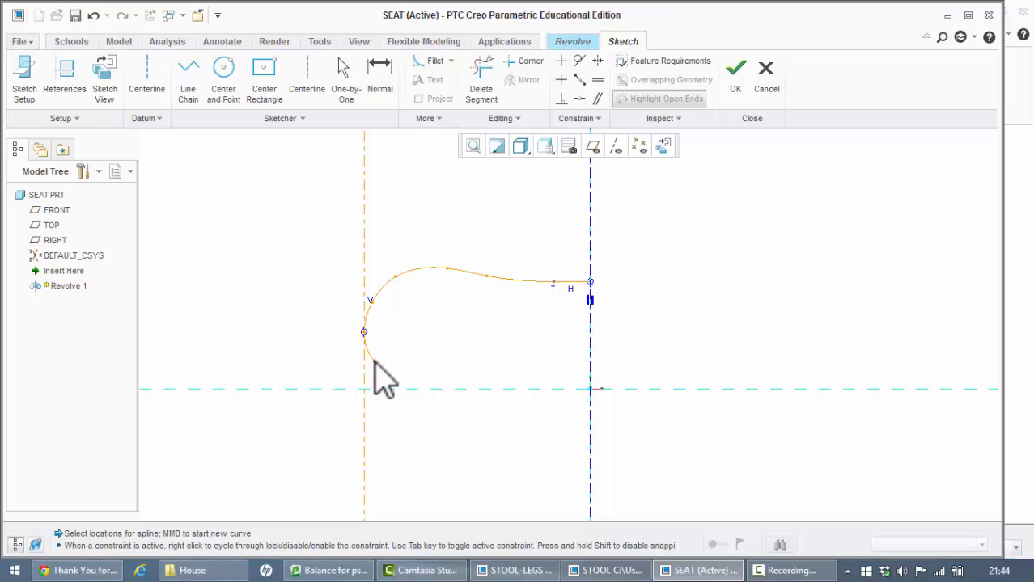
{"action": "left_click", "coordinate": [375, 362]}
{"action": "scroll", "coordinate": [387, 386], "scroll_direction": "down", "scroll_amount": 1}
{"action": "middle_click", "coordinate": [380, 376]}
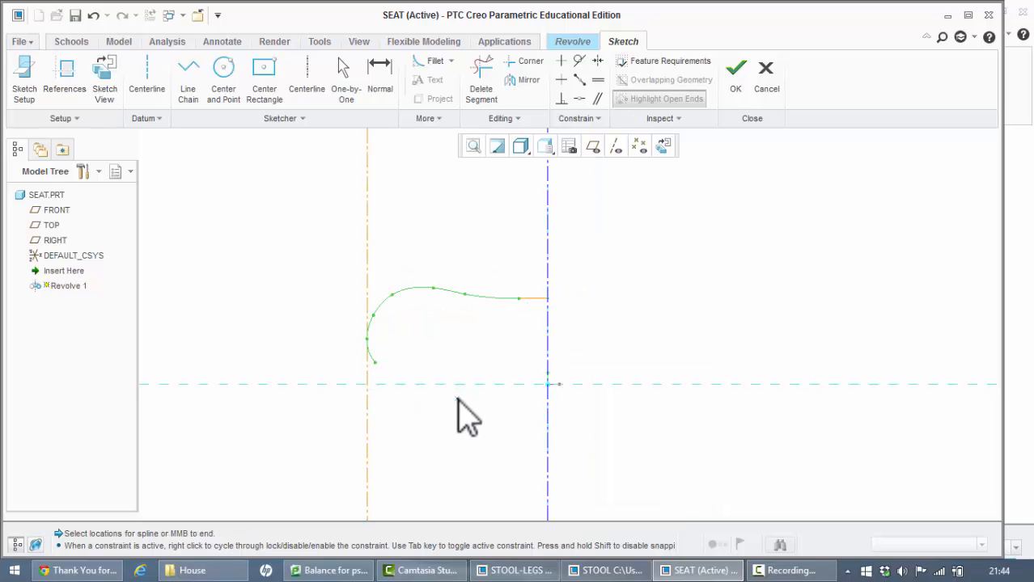
Offset the single spline by -5 to form the inner edge of the seat profile.
{"action": "left_click", "coordinate": [475, 147]}
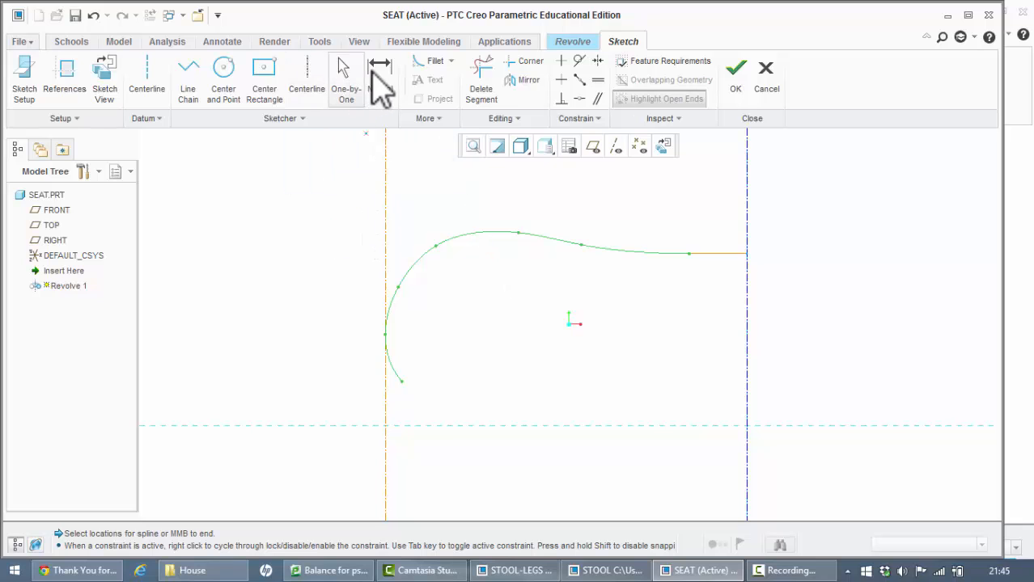
{"action": "right_click", "coordinate": [423, 131]}
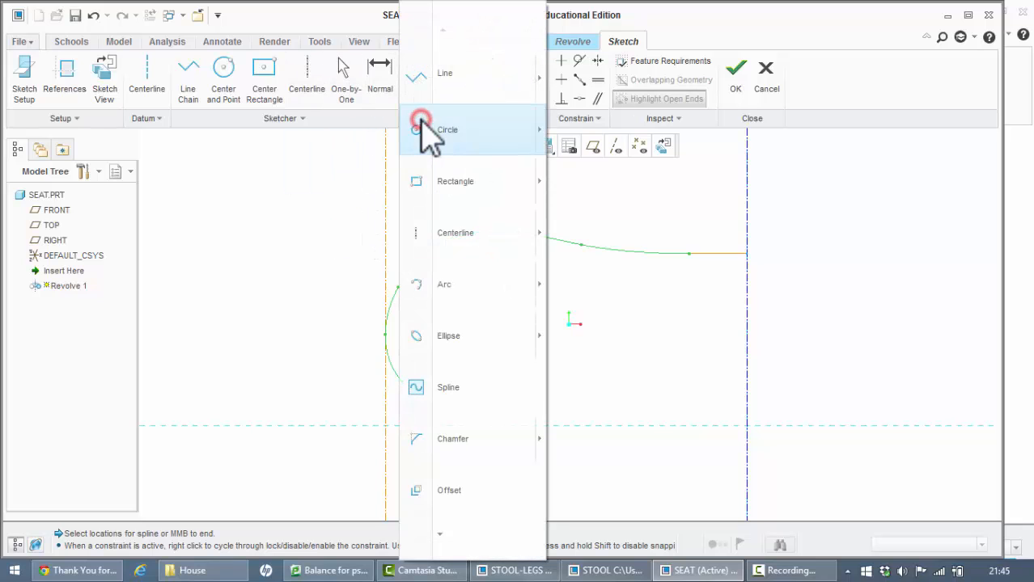
{"action": "left_click", "coordinate": [458, 495]}
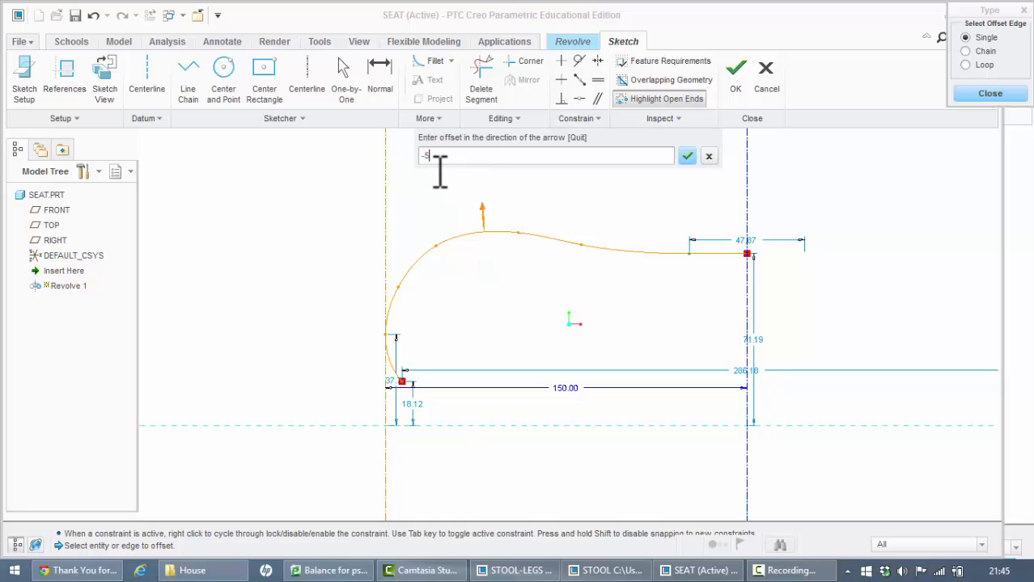
{"action": "left_click", "coordinate": [686, 156]}
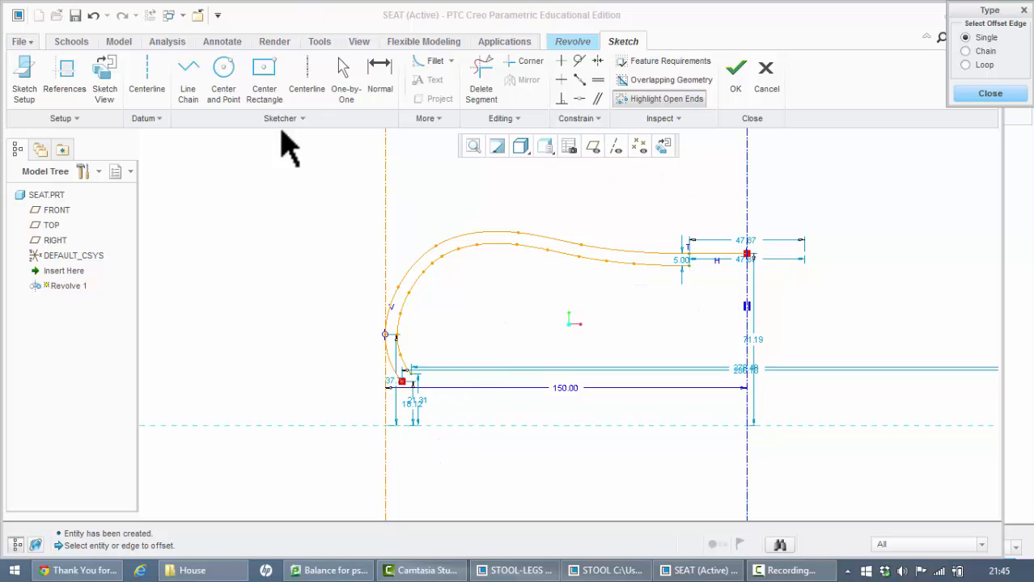
Close the curled lower end of the profile with a short line joining the two spline endpoints.
{"action": "scroll", "coordinate": [407, 391], "scroll_direction": "up", "scroll_amount": 2}
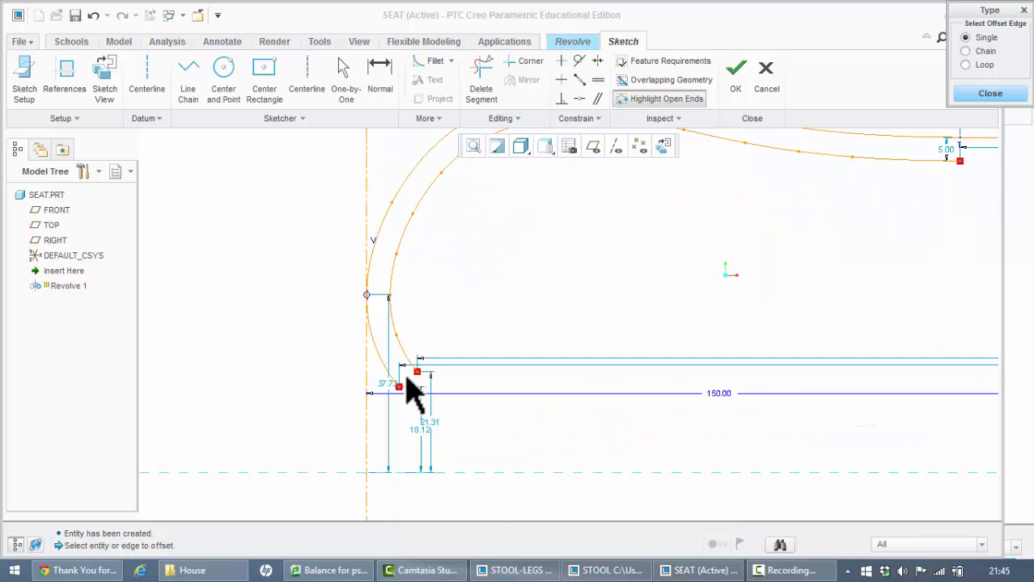
{"action": "scroll", "coordinate": [408, 392], "scroll_direction": "up", "scroll_amount": 3}
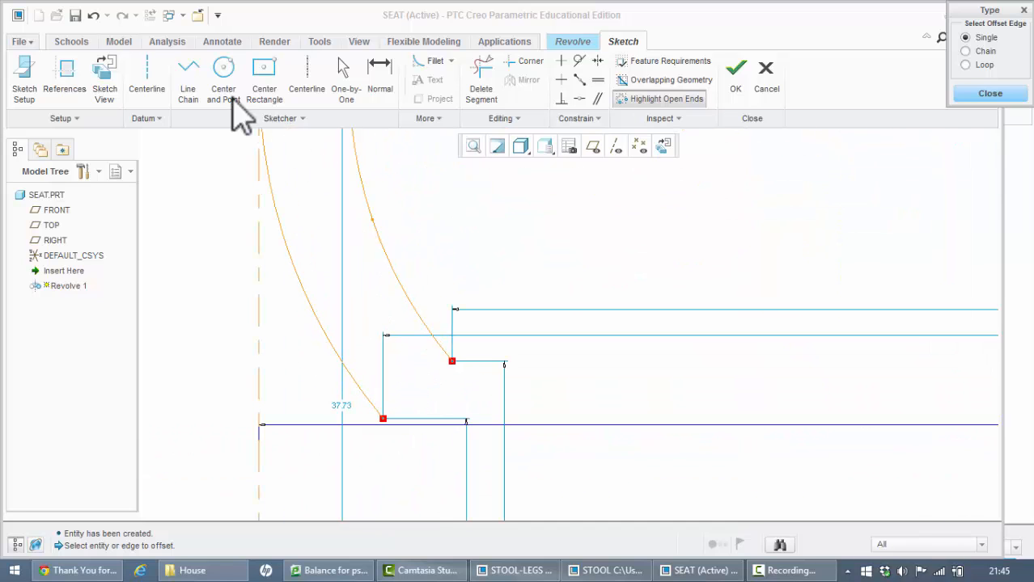
{"action": "left_click", "coordinate": [196, 89]}
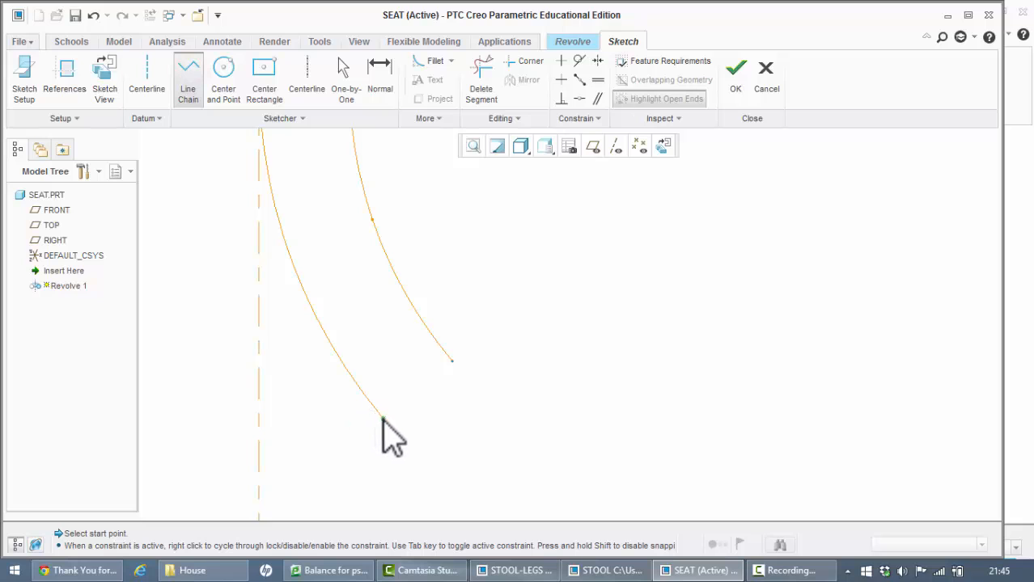
{"action": "left_click", "coordinate": [383, 421]}
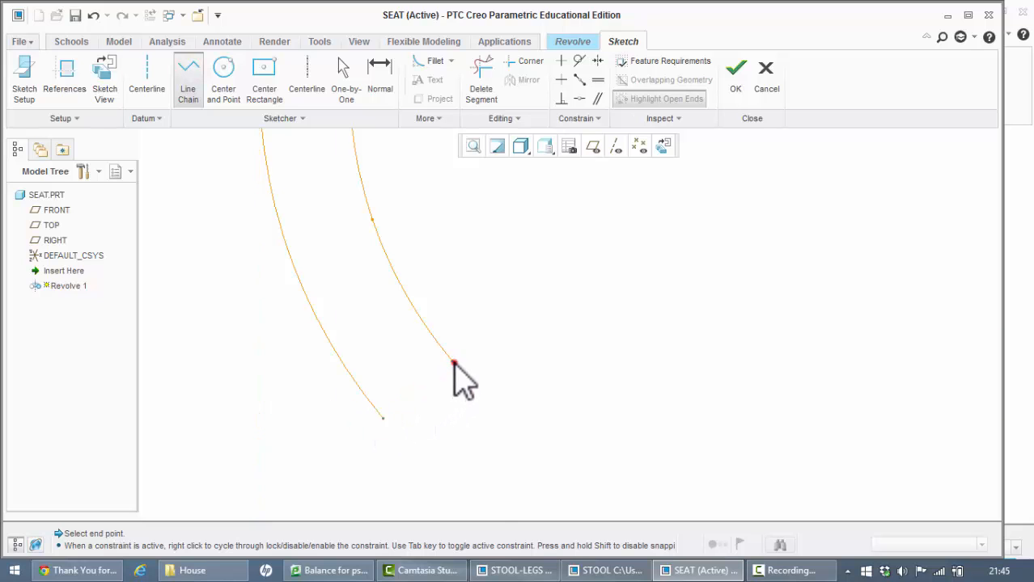
{"action": "left_click", "coordinate": [453, 362]}
{"action": "scroll", "coordinate": [458, 370], "scroll_direction": "down", "scroll_amount": 4}
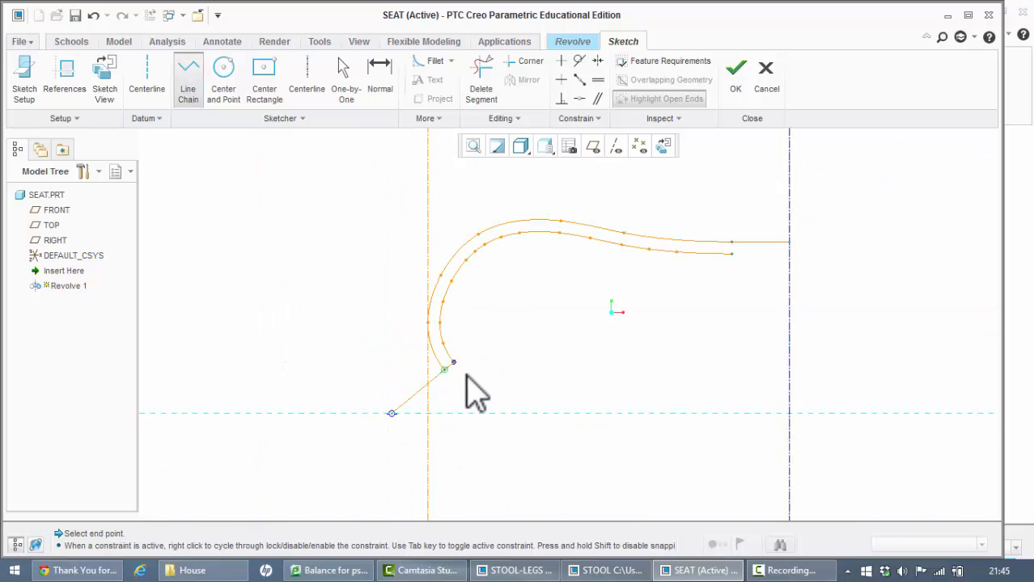
{"action": "middle_click", "coordinate": [540, 370]}
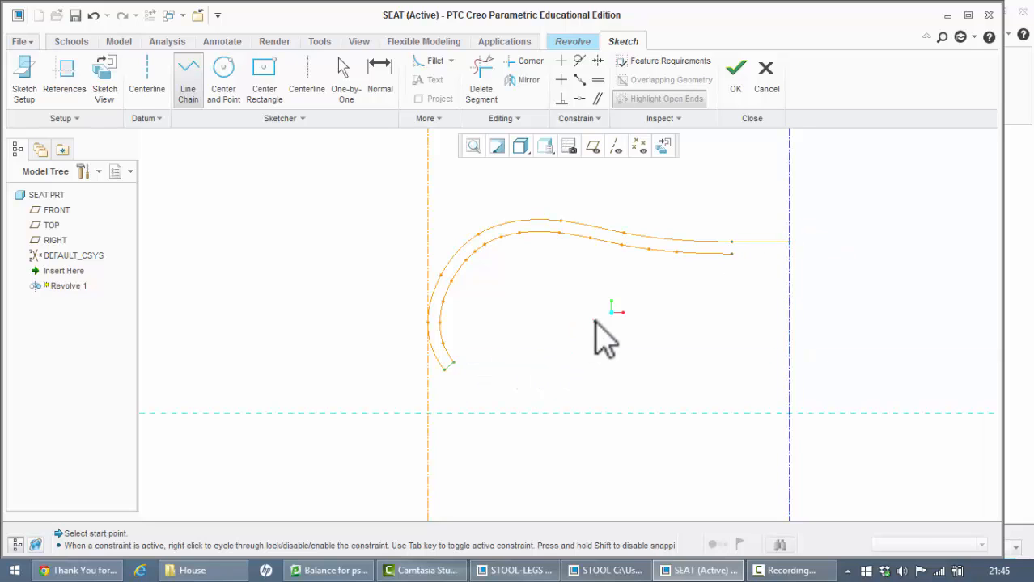
Draw a horizontal line from the inner spline's upper endpoint to just past the revolve axis.
{"action": "left_click", "coordinate": [731, 254]}
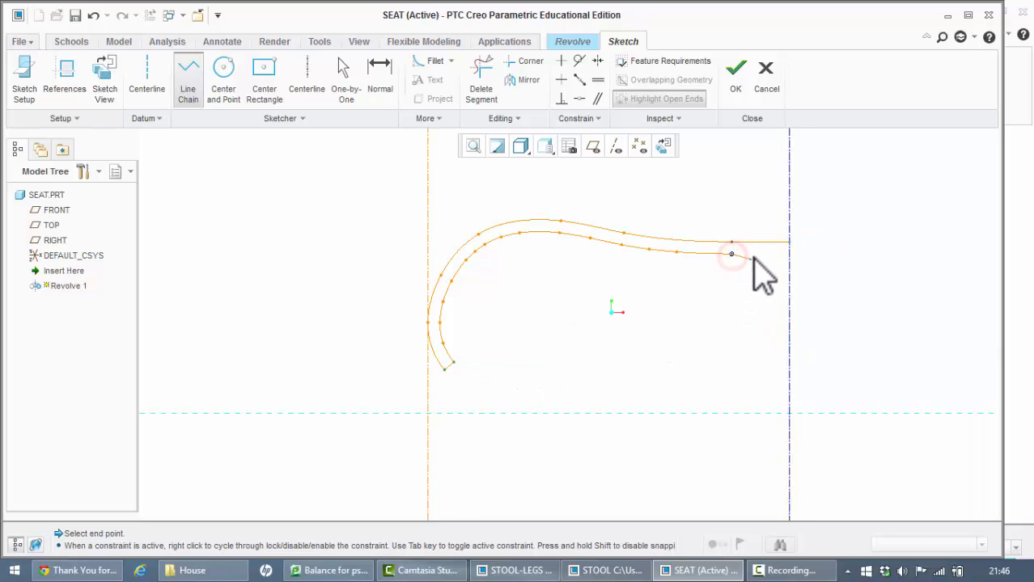
{"action": "left_click", "coordinate": [805, 256]}
{"action": "middle_click", "coordinate": [806, 260]}
Draw a vertical line down the revolve axis between the two horizontal lines and trim the lower line's end beyond the axis.
{"action": "scroll", "coordinate": [791, 220], "scroll_direction": "down", "scroll_amount": 3}
{"action": "left_click", "coordinate": [787, 263]}
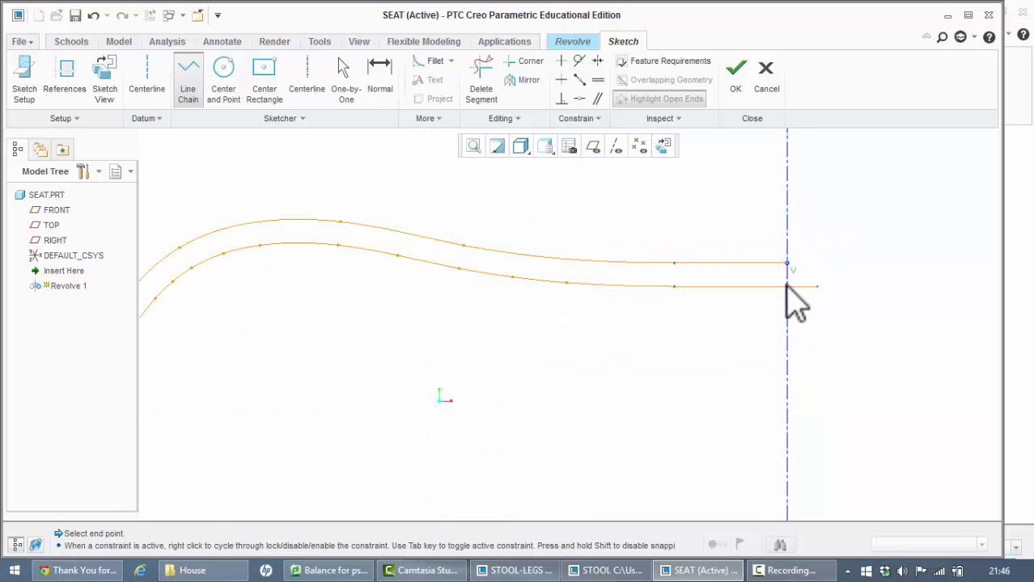
{"action": "left_click", "coordinate": [788, 291]}
{"action": "middle_click", "coordinate": [791, 309]}
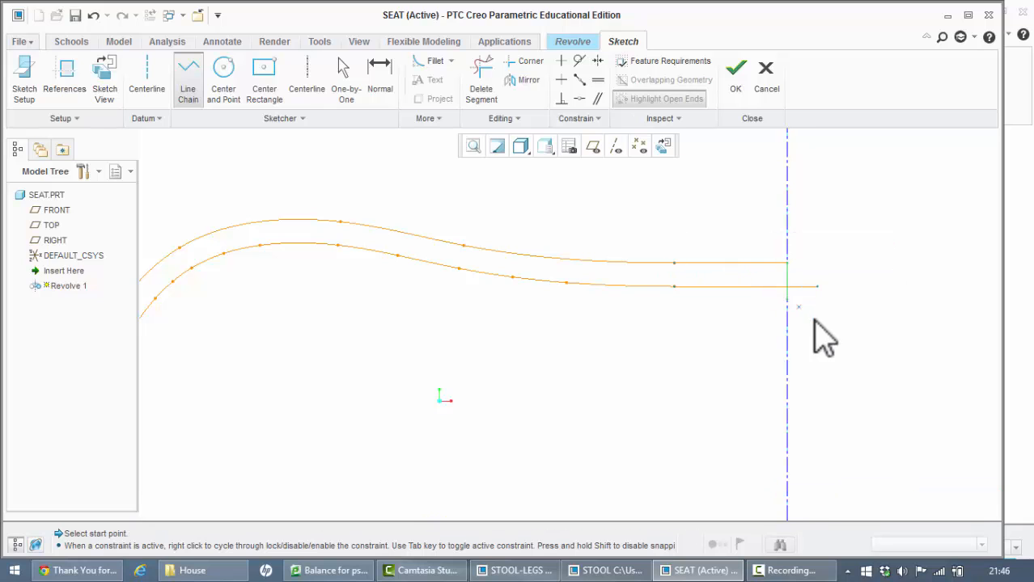
{"action": "left_click", "coordinate": [489, 72]}
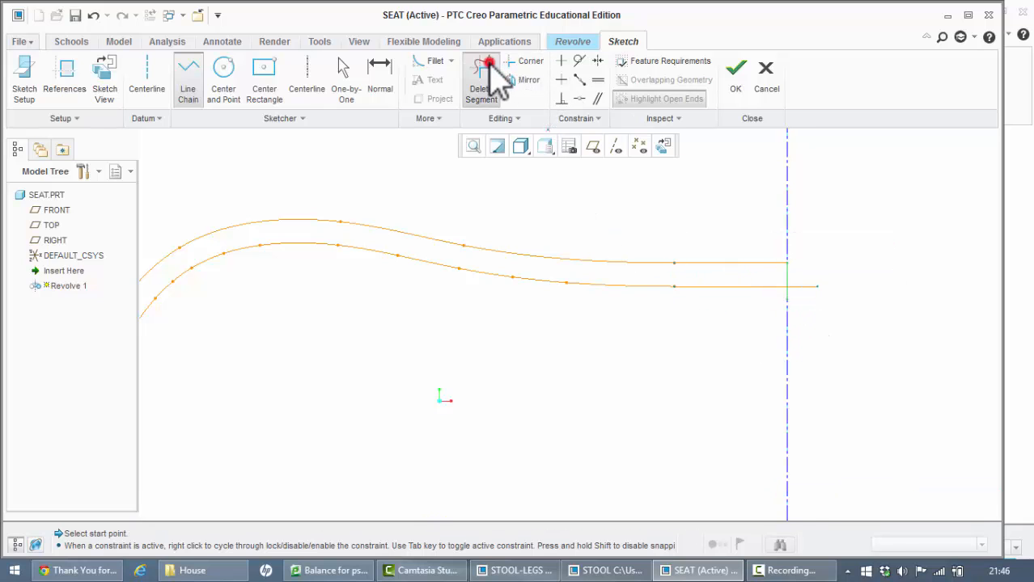
{"action": "left_click", "coordinate": [809, 287]}
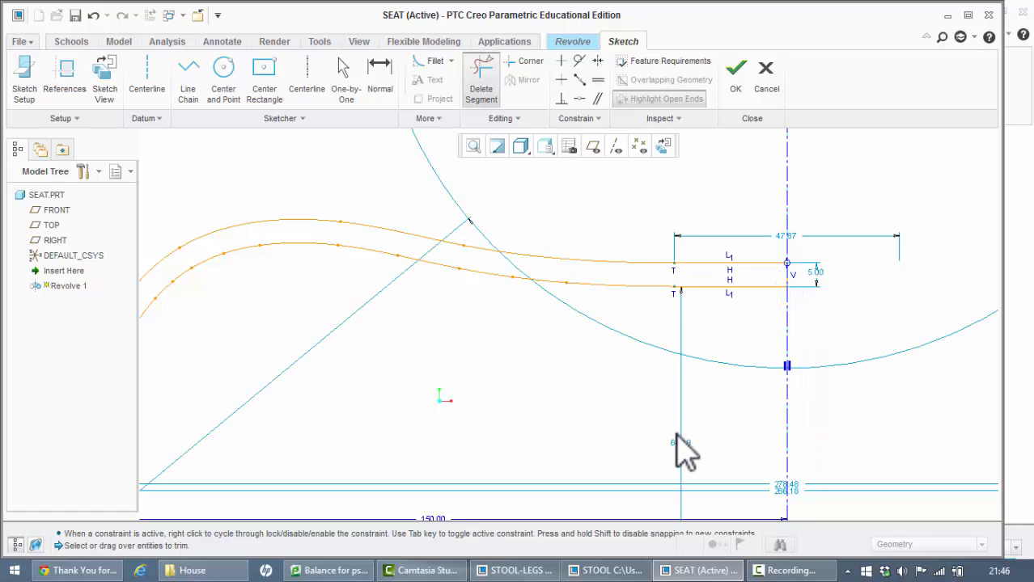
Orient the model to the ISOMETRIC view, refit it and finish the revolve sketch.
{"action": "scroll", "coordinate": [524, 375], "scroll_direction": "up", "scroll_amount": 5}
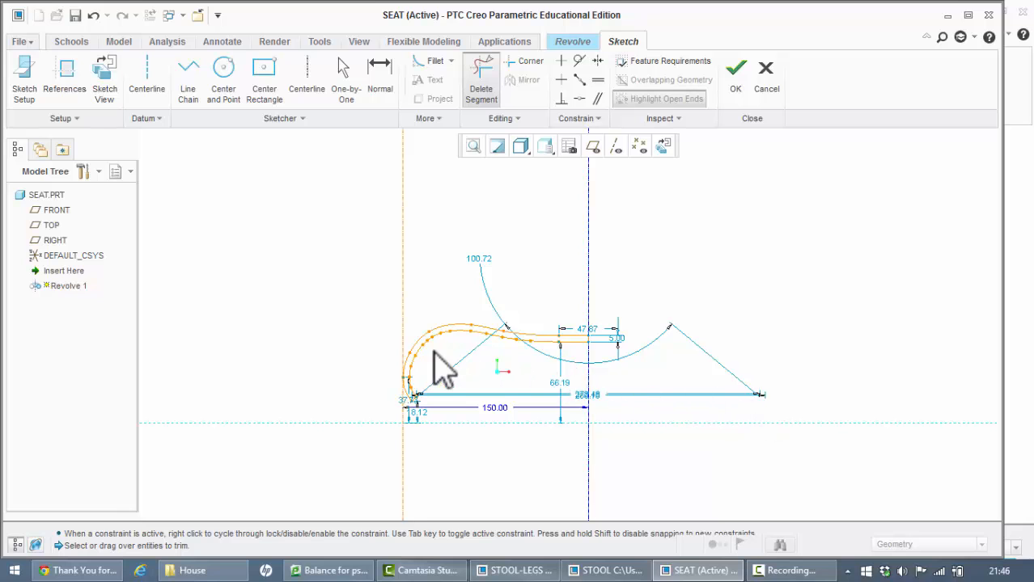
{"action": "mouse_move", "coordinate": [779, 287]}
{"action": "middle_mouse_down"}
{"action": "mouse_move", "coordinate": [779, 302]}
{"action": "mouse_move", "coordinate": [757, 322]}
{"action": "mouse_move", "coordinate": [768, 335]}
{"action": "mouse_move", "coordinate": [758, 310]}
{"action": "mouse_move", "coordinate": [780, 316]}
{"action": "mouse_move", "coordinate": [759, 302]}
{"action": "middle_mouse_up"}
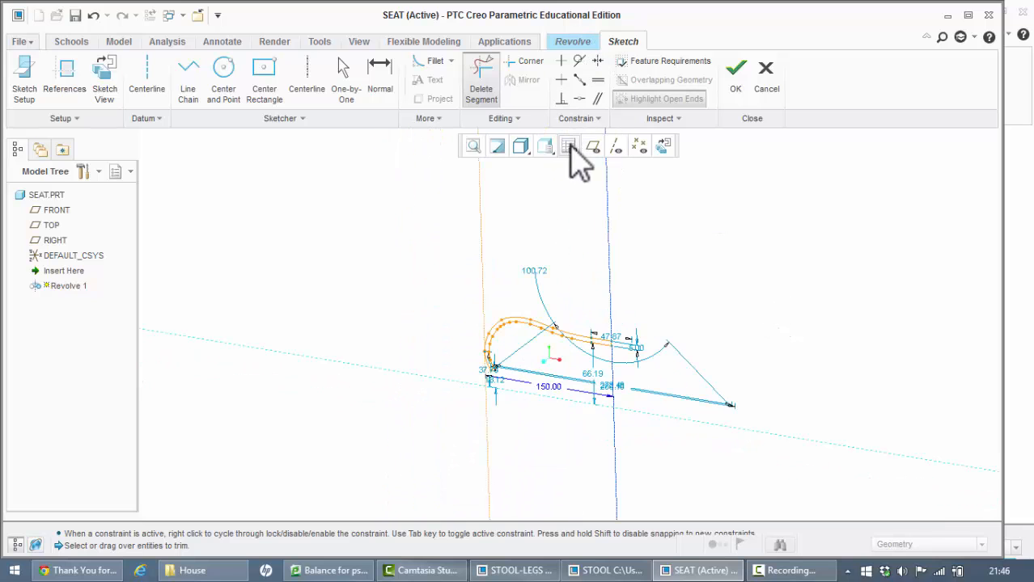
{"action": "left_click", "coordinate": [546, 146]}
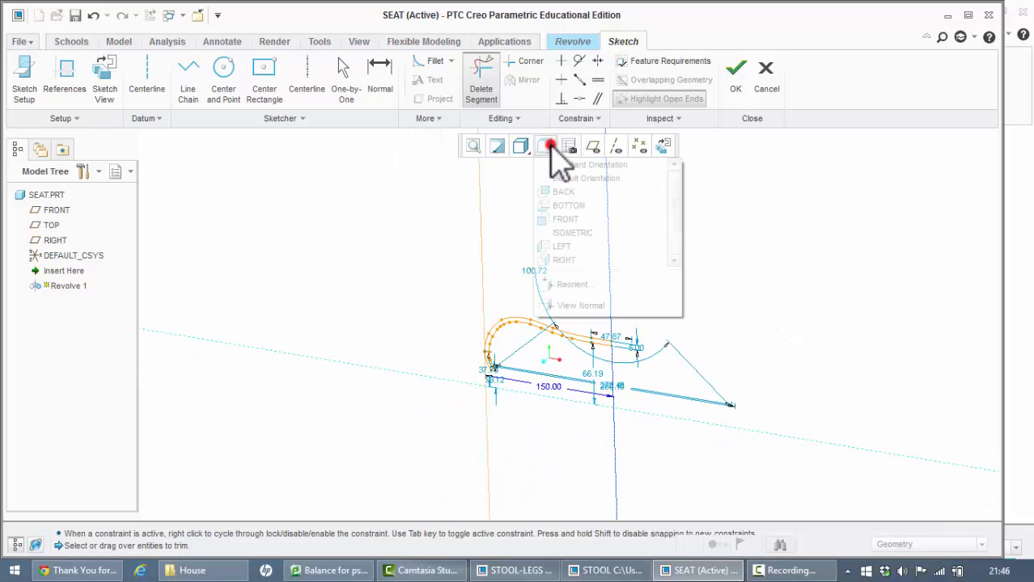
{"action": "left_click", "coordinate": [565, 233]}
{"action": "left_click", "coordinate": [472, 147]}
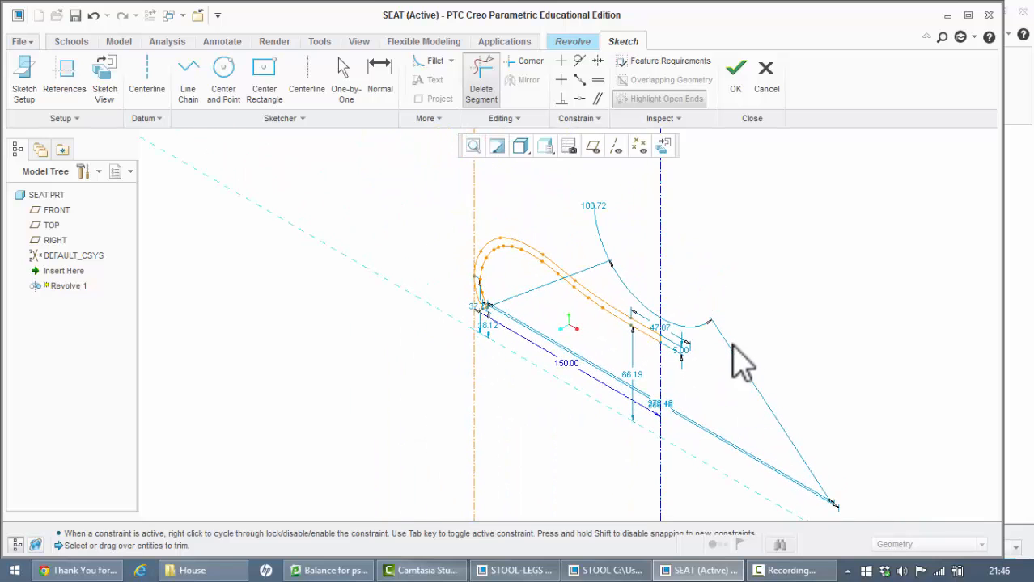
{"action": "left_click", "coordinate": [737, 76]}
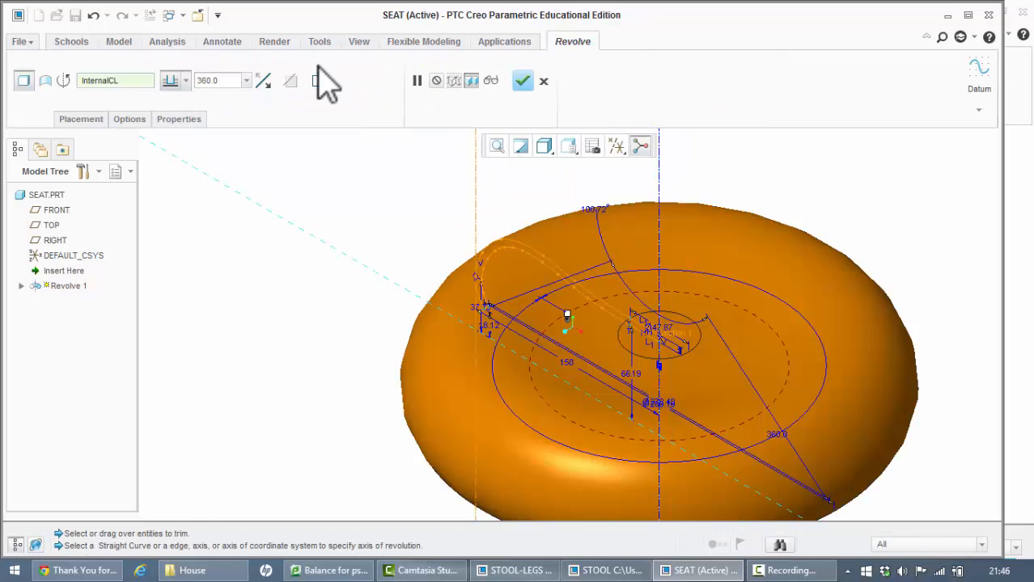
Set the revolve angle to 360 degrees and complete the Revolve feature.
{"action": "scroll", "coordinate": [667, 410], "scroll_direction": "up", "scroll_amount": 3}
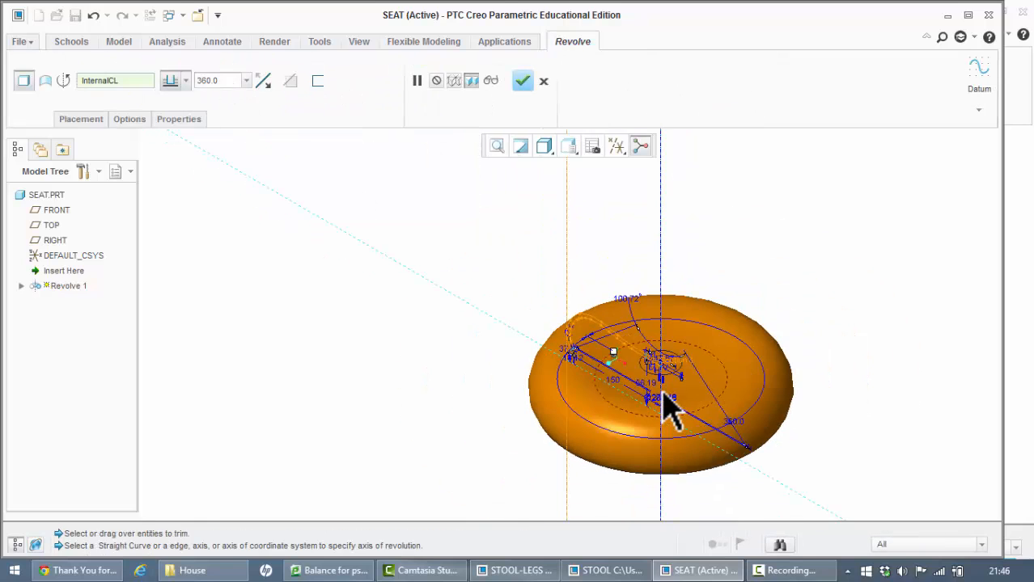
{"action": "mouse_move", "coordinate": [503, 405]}
{"action": "middle_mouse_down"}
{"action": "mouse_move", "coordinate": [484, 235]}
{"action": "mouse_move", "coordinate": [495, 390]}
{"action": "middle_mouse_up"}
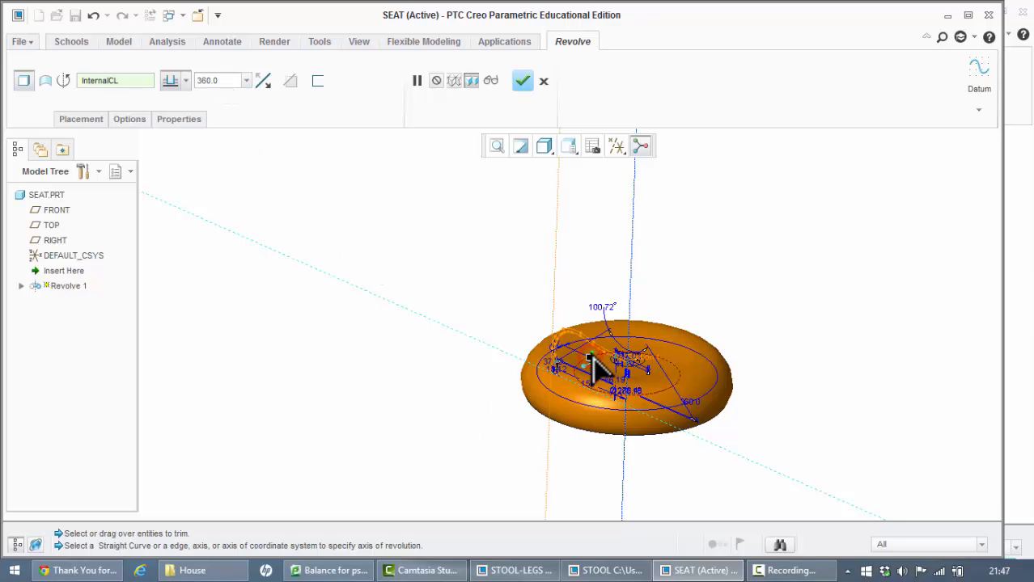
{"action": "mouse_move", "coordinate": [590, 354]}
{"action": "left_mouse_down"}
{"action": "mouse_move", "coordinate": [651, 352]}
{"action": "mouse_move", "coordinate": [722, 419]}
{"action": "mouse_move", "coordinate": [660, 436]}
{"action": "mouse_move", "coordinate": [590, 424]}
{"action": "mouse_move", "coordinate": [540, 390]}
{"action": "mouse_move", "coordinate": [535, 373]}
{"action": "mouse_move", "coordinate": [554, 405]}
{"action": "mouse_move", "coordinate": [651, 418]}
{"action": "mouse_move", "coordinate": [657, 369]}
{"action": "mouse_move", "coordinate": [616, 353]}
{"action": "mouse_move", "coordinate": [595, 445]}
{"action": "mouse_move", "coordinate": [674, 387]}
{"action": "mouse_move", "coordinate": [621, 343]}
{"action": "mouse_move", "coordinate": [603, 352]}
{"action": "left_mouse_up"}
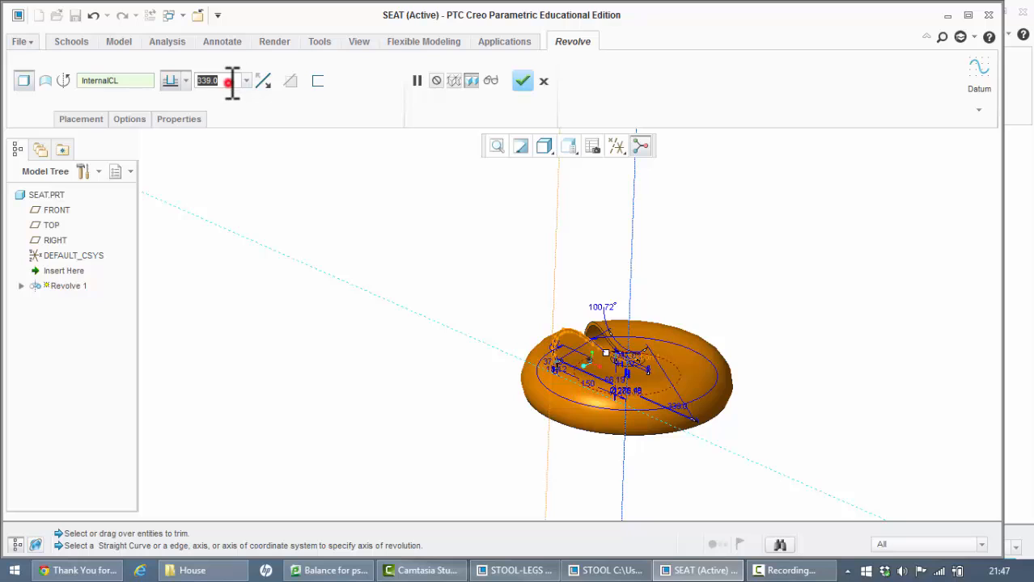
{"action": "type", "text": "360"}
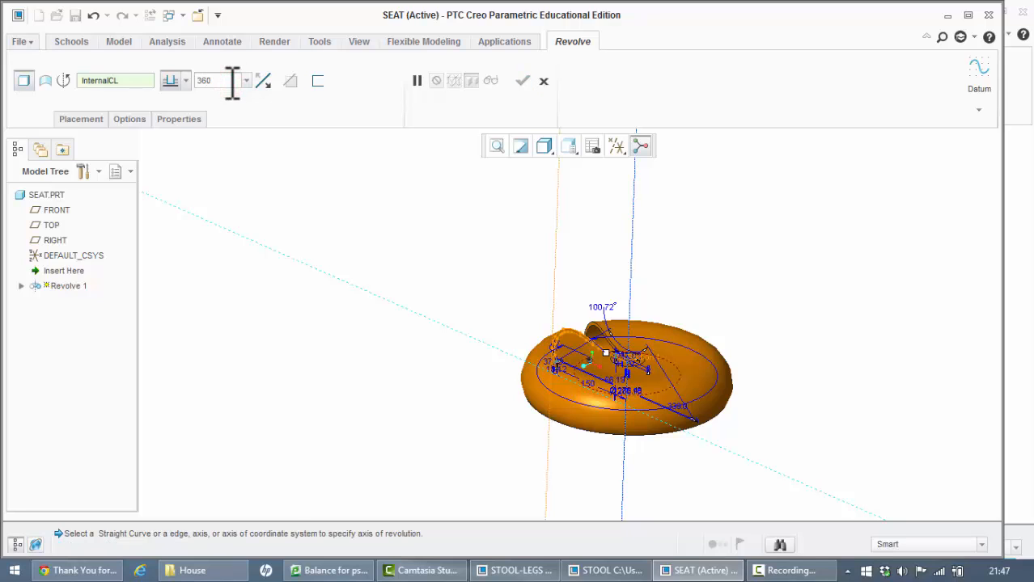
{"action": "left_click", "coordinate": [523, 81]}
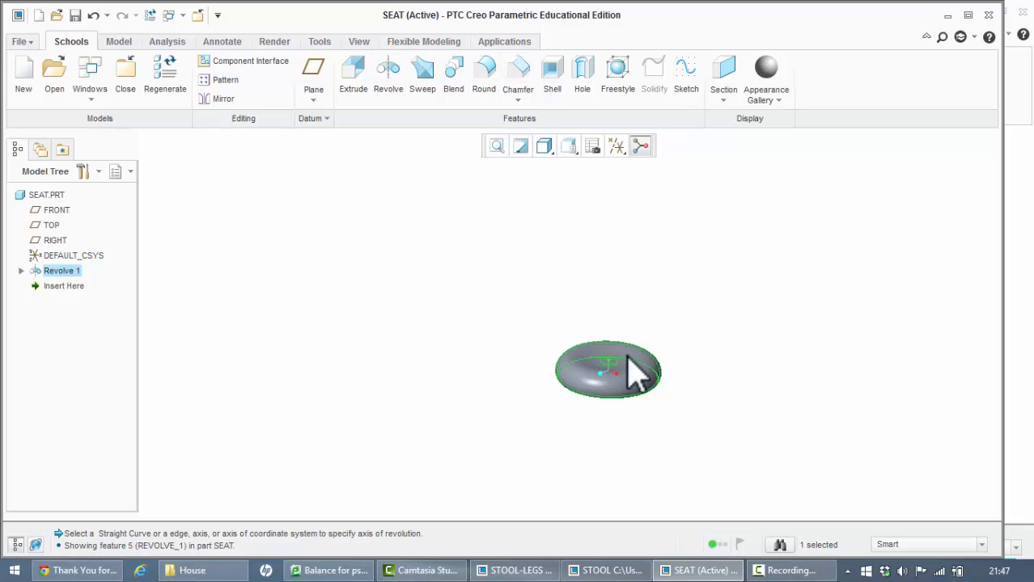
Deselect the revolved feature and save SEAT.PRT in the stool folder.
{"action": "left_click", "coordinate": [528, 252]}
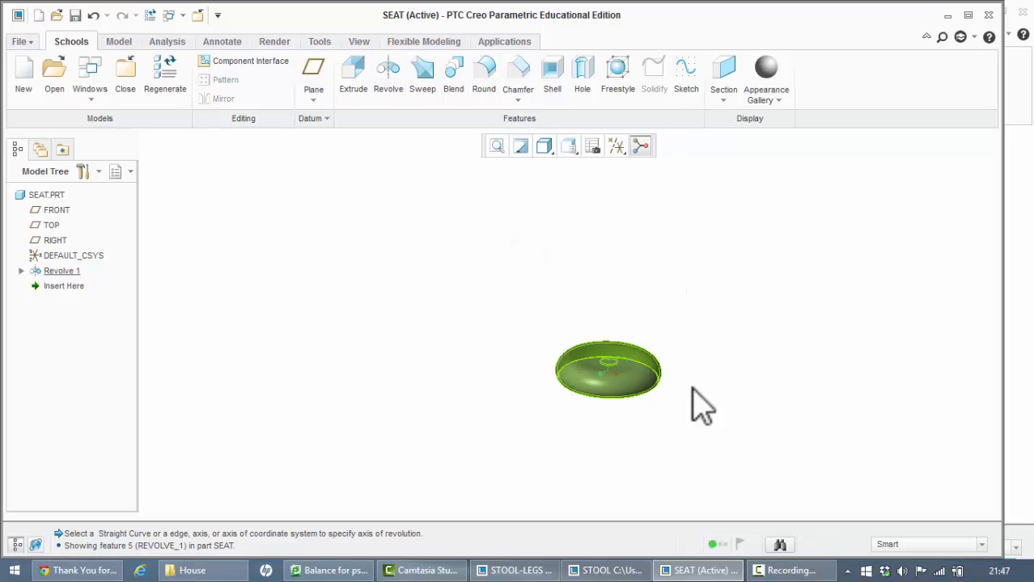
{"action": "left_click", "coordinate": [75, 15]}
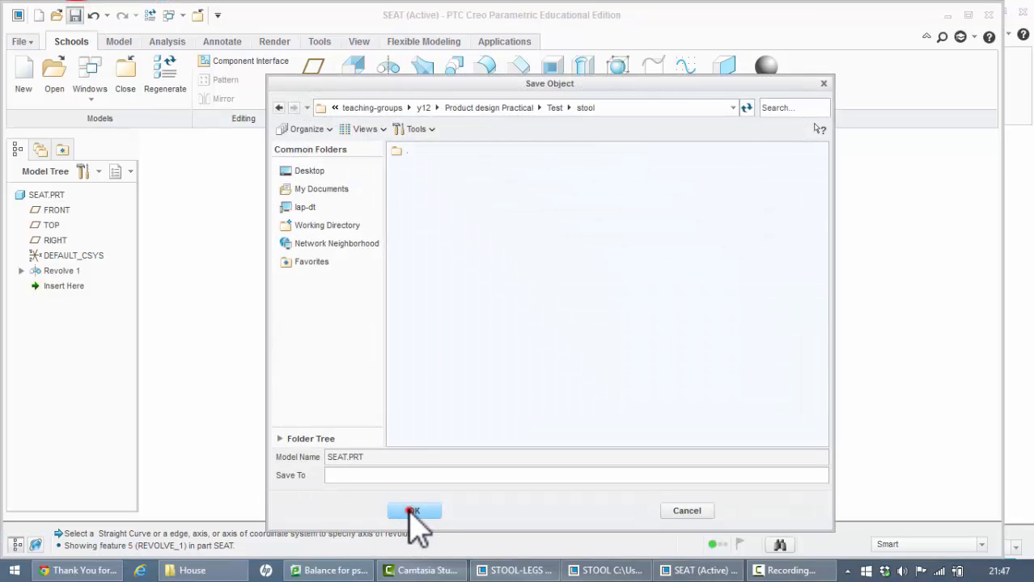
{"action": "left_click", "coordinate": [412, 511]}
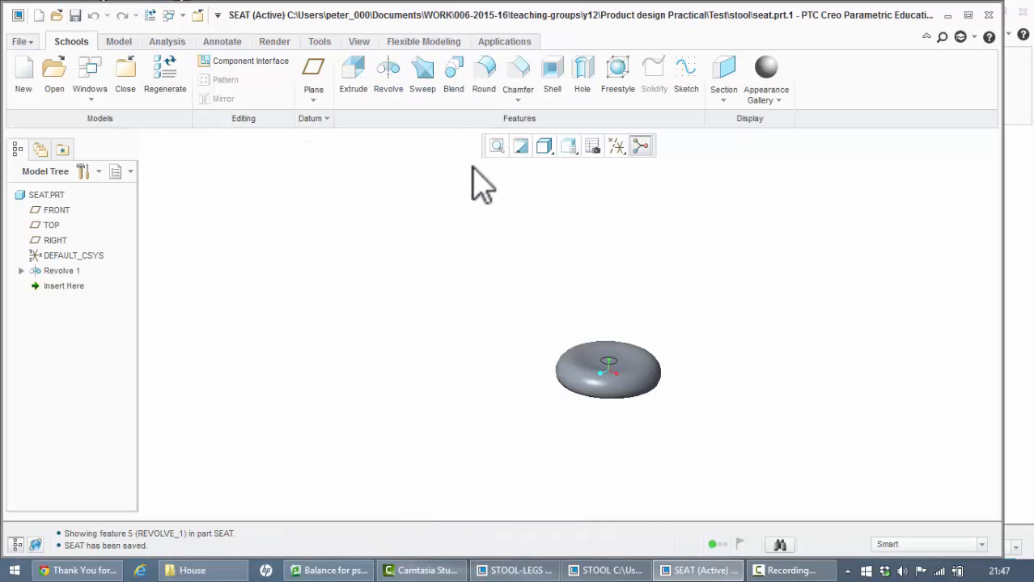
Switch from the seat part to the STOOL.ASM assembly window.
{"action": "left_click", "coordinate": [495, 146]}
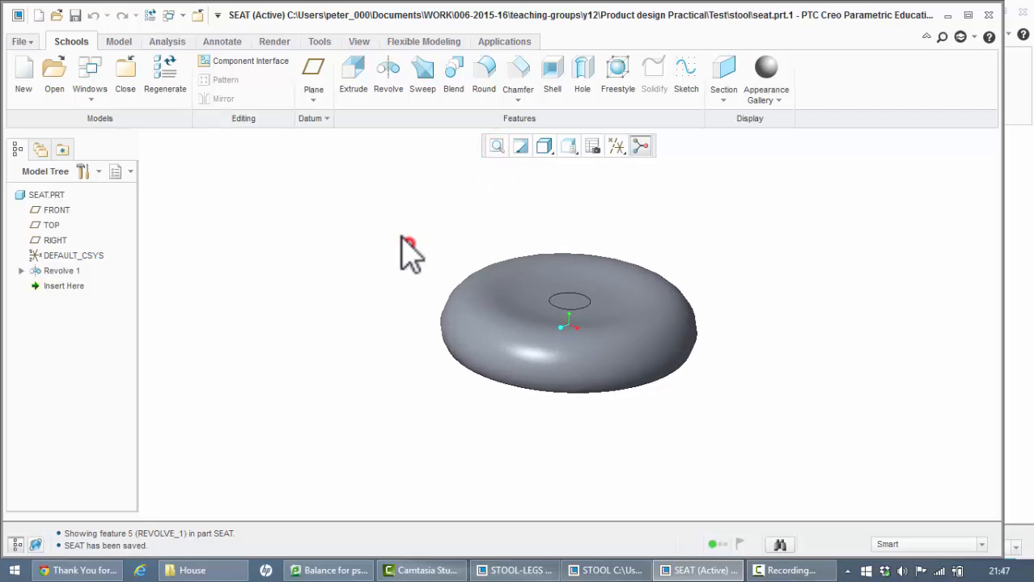
{"action": "middle_click_drag", "start_coordinate": [402, 240], "coordinate": [458, 172]}
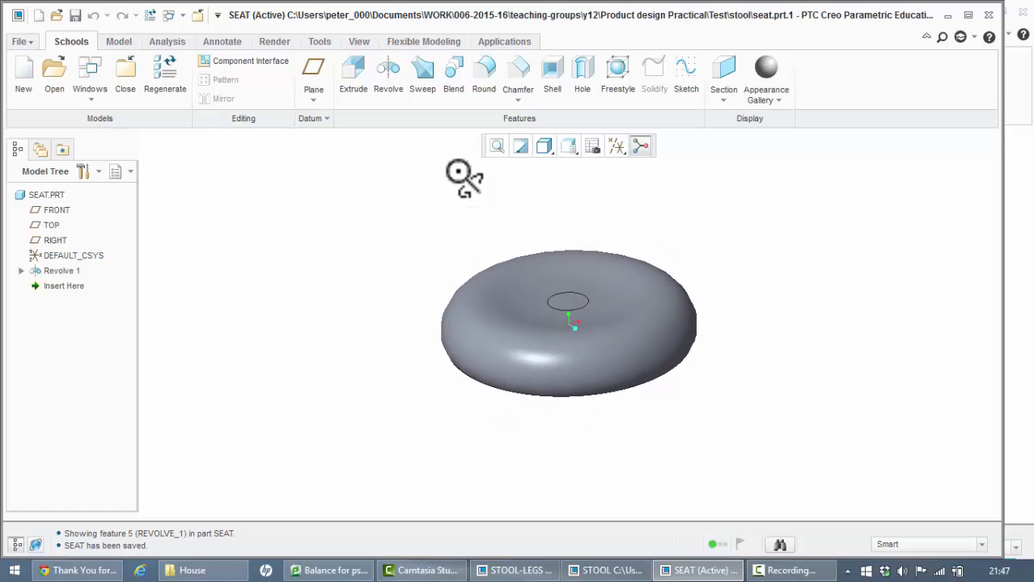
{"action": "left_click", "coordinate": [172, 18]}
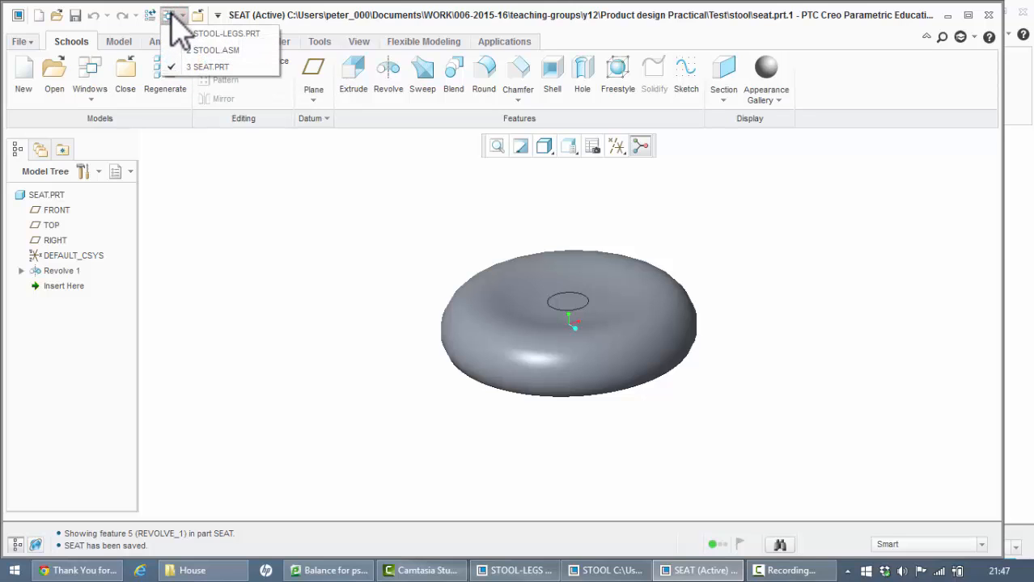
{"action": "left_click", "coordinate": [209, 50]}
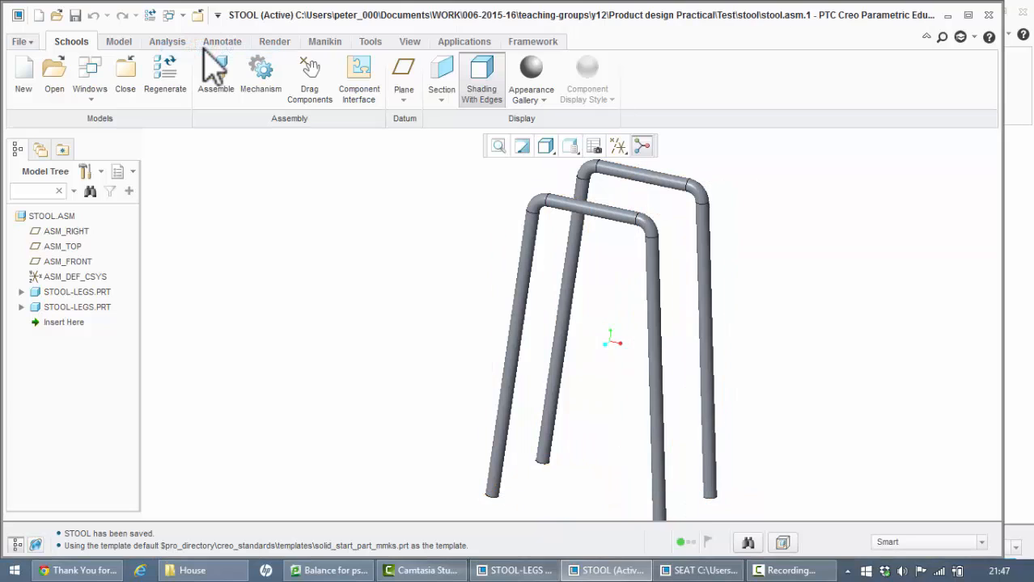
Assemble seat.prt from the stool folder into the stool and drop it near the tops of the legs.
{"action": "scroll", "coordinate": [402, 260], "scroll_direction": "up", "scroll_amount": 3}
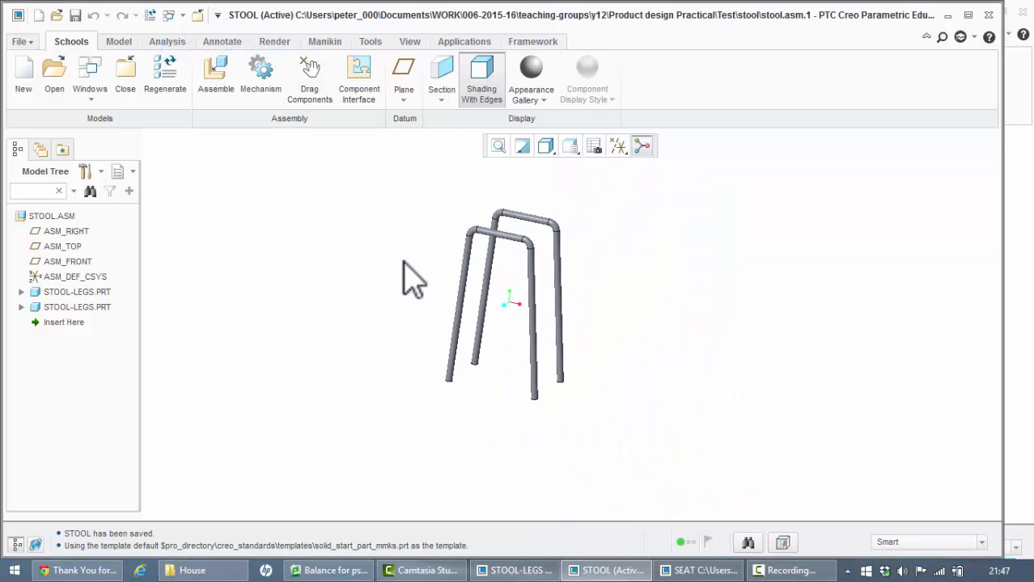
{"action": "middle_click_drag", "start_coordinate": [402, 243], "coordinate": [337, 216]}
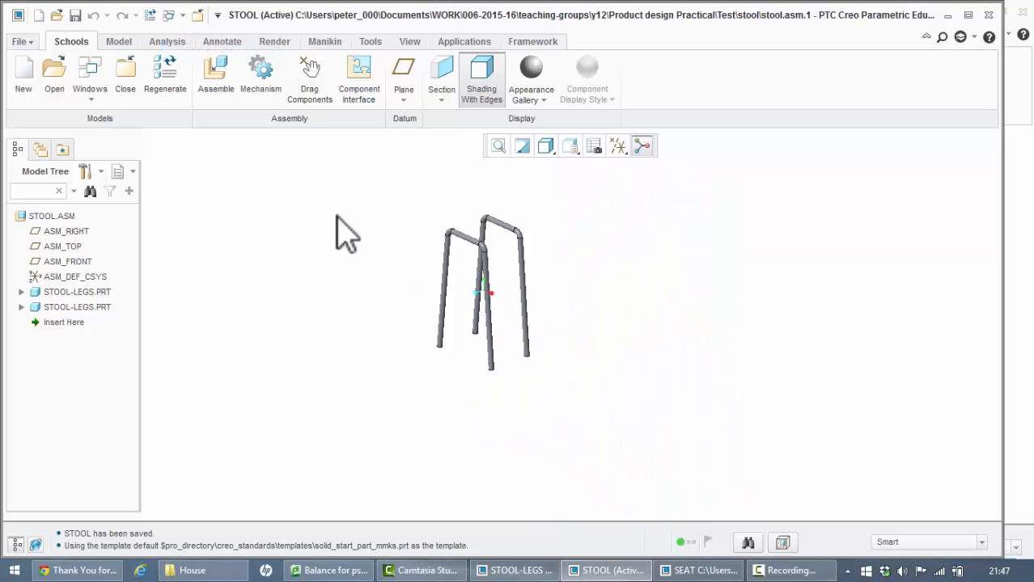
{"action": "left_click", "coordinate": [226, 78]}
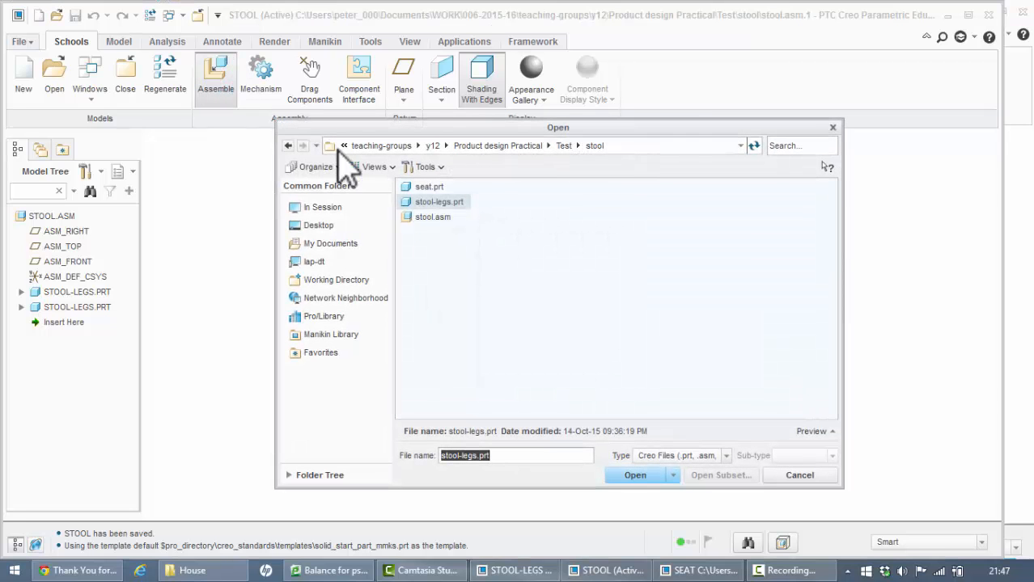
{"action": "left_click", "coordinate": [431, 187]}
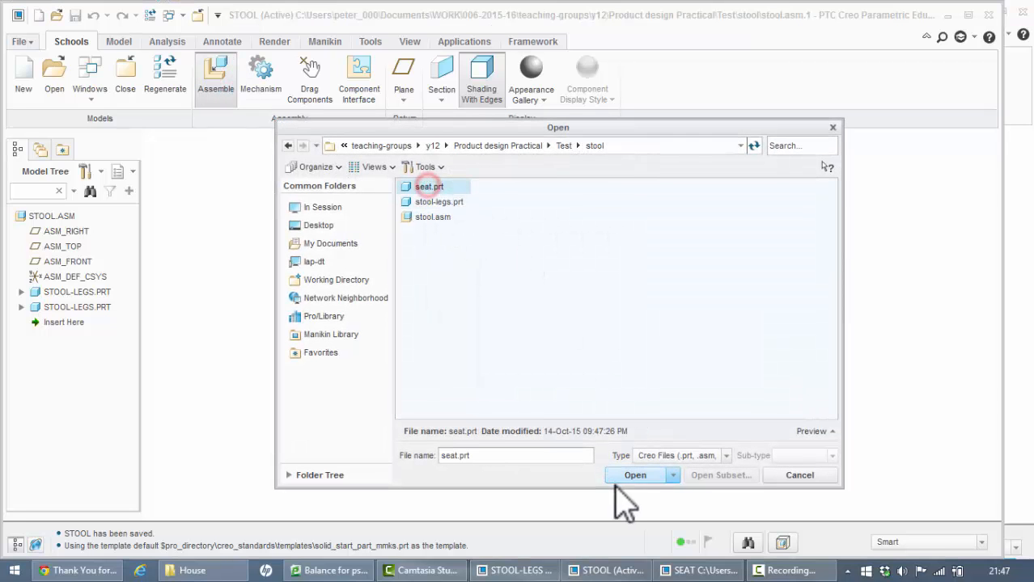
{"action": "left_click", "coordinate": [619, 479]}
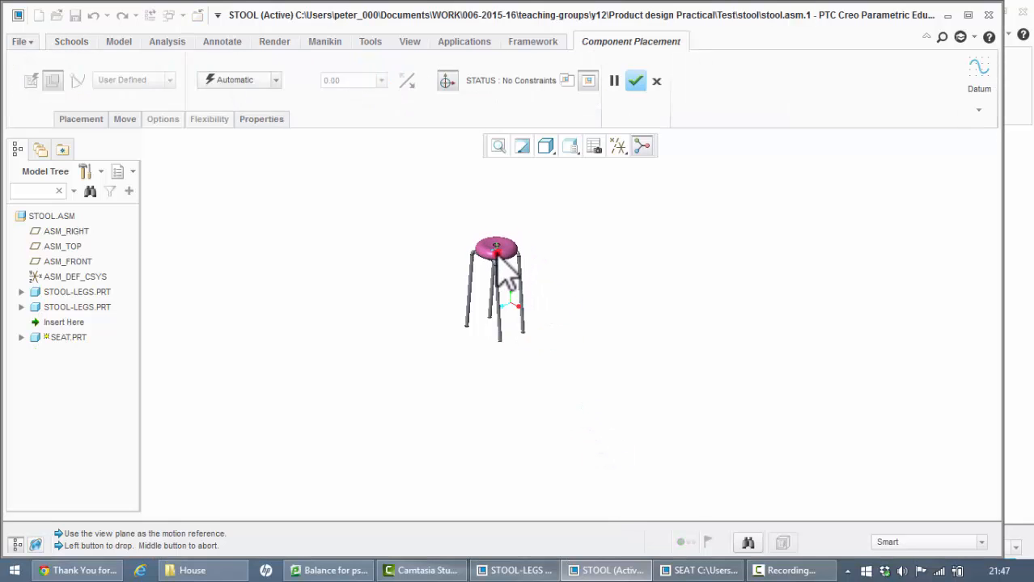
{"action": "left_click", "coordinate": [499, 258]}
Move the seat along its axes until it lies roughly between the tops of the two leg frames.
{"action": "left_click_drag", "start_coordinate": [501, 266], "coordinate": [541, 241]}
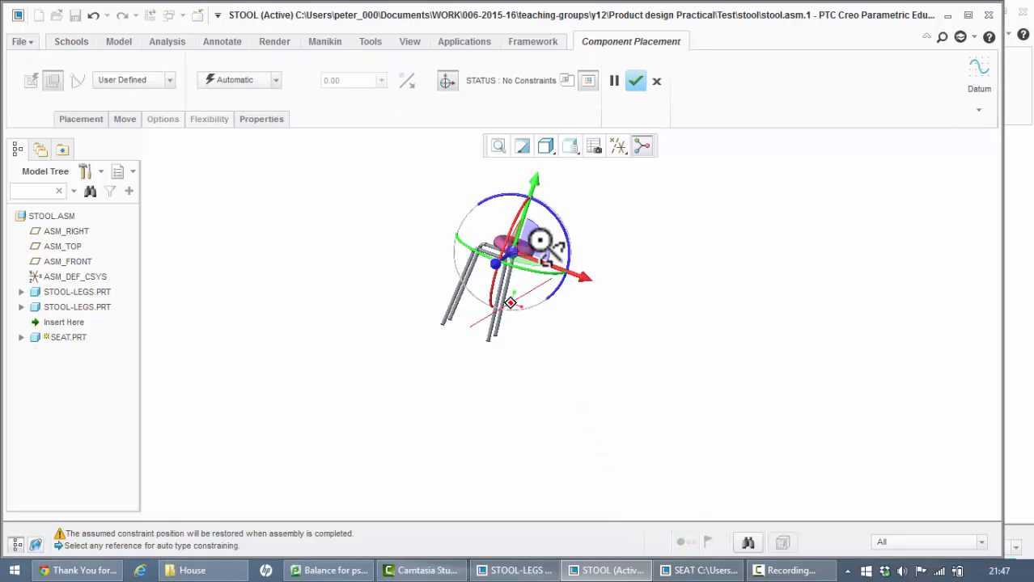
{"action": "middle_click_drag", "start_coordinate": [540, 241], "coordinate": [503, 231]}
{"action": "scroll", "coordinate": [504, 241], "scroll_direction": "up", "scroll_amount": 3}
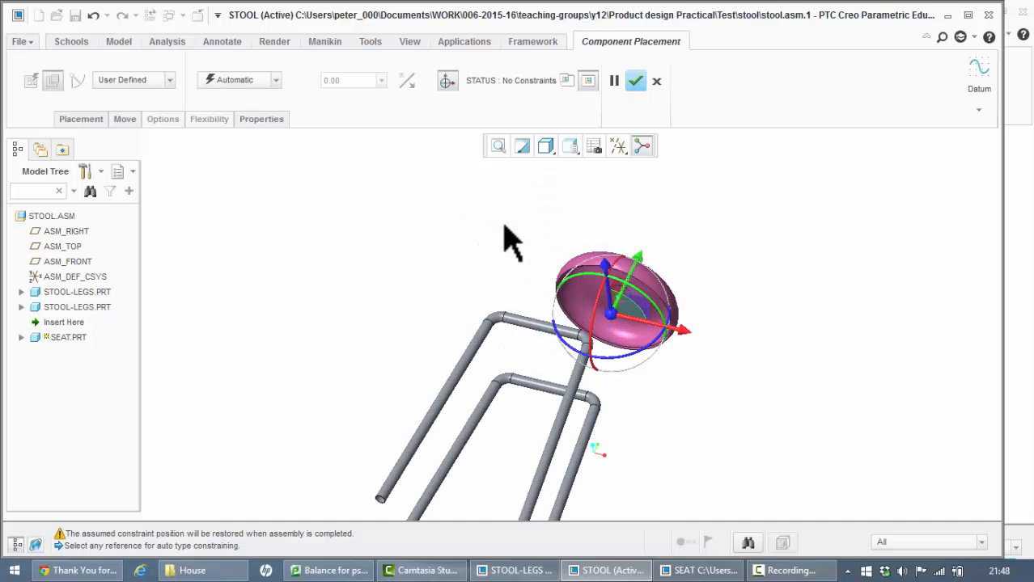
{"action": "left_click_drag", "start_coordinate": [685, 346], "coordinate": [638, 326]}
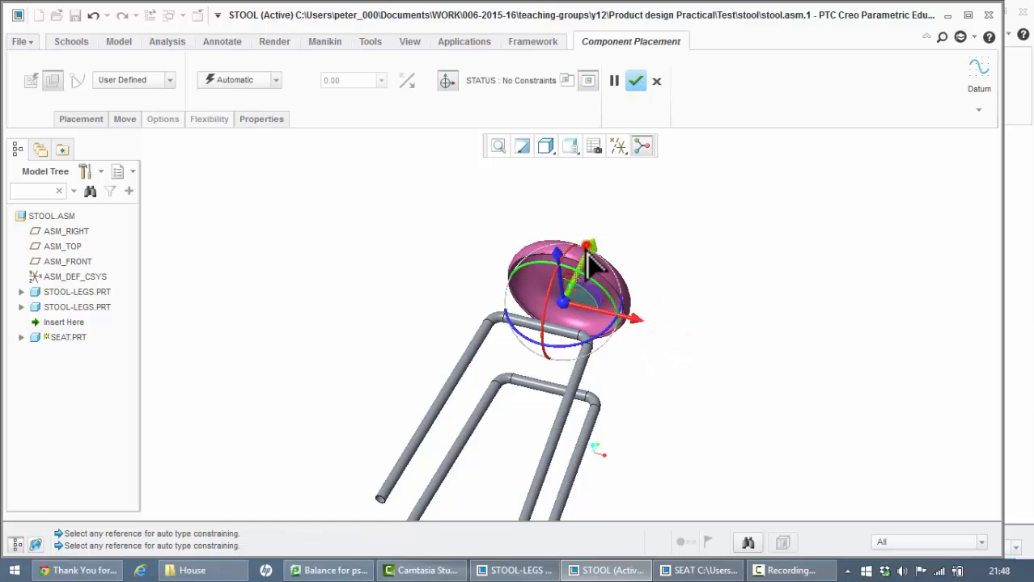
{"action": "left_click_drag", "start_coordinate": [590, 263], "coordinate": [543, 317]}
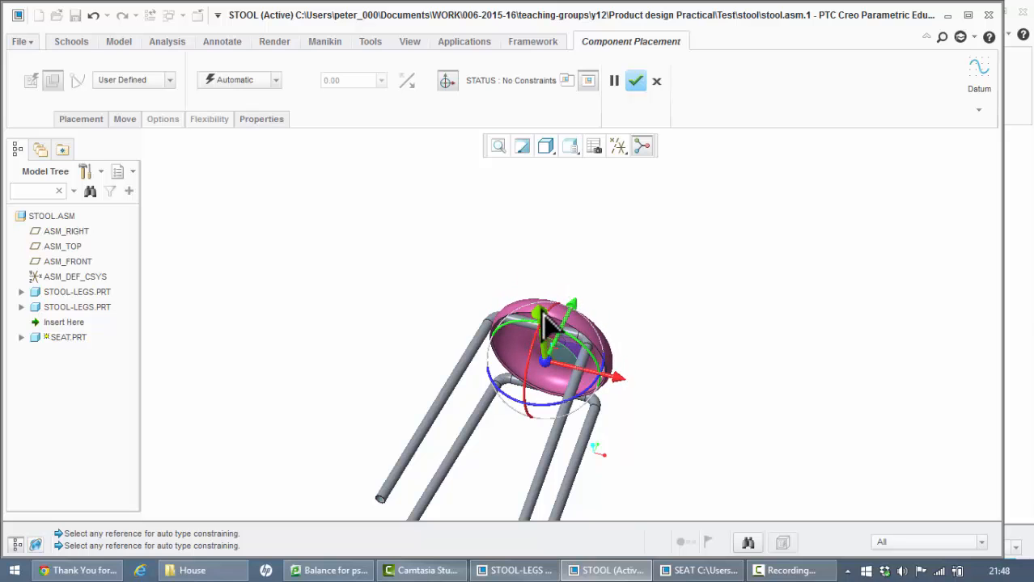
Centre the seat between the two leg frames in both directions, working in the BOTTOM view.
{"action": "left_click", "coordinate": [569, 147]}
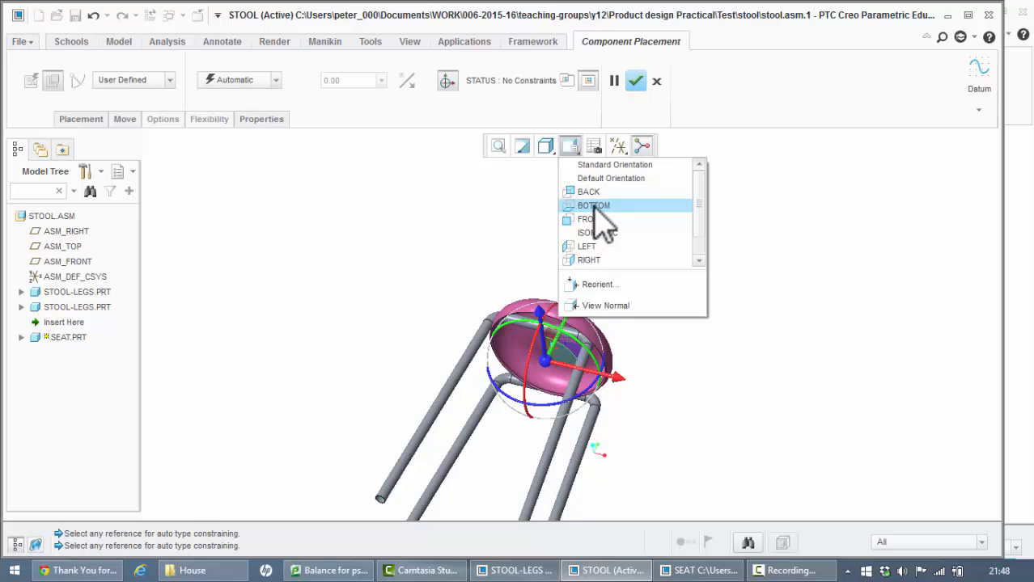
{"action": "left_click", "coordinate": [594, 207]}
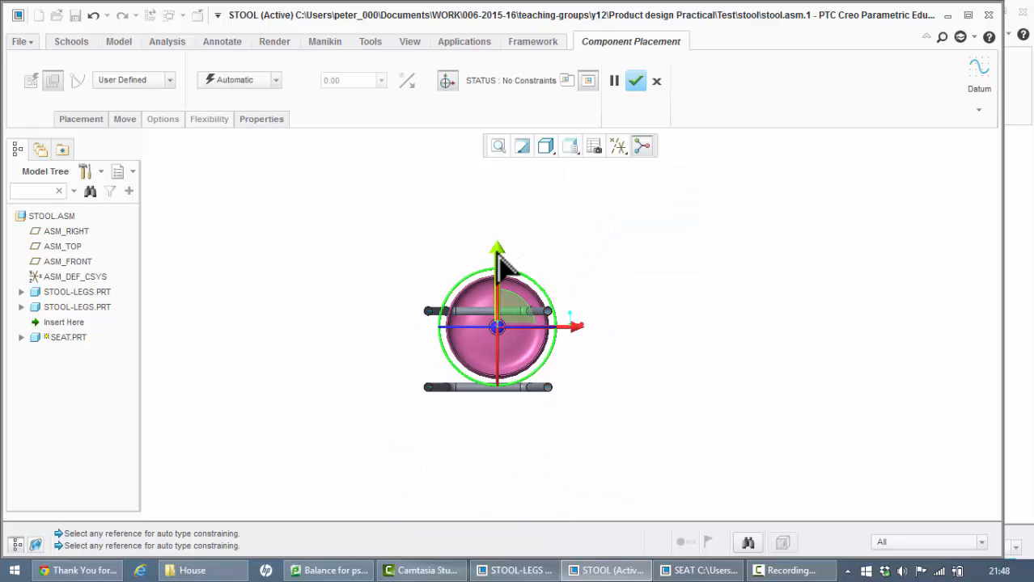
{"action": "left_click_drag", "start_coordinate": [495, 249], "coordinate": [501, 272]}
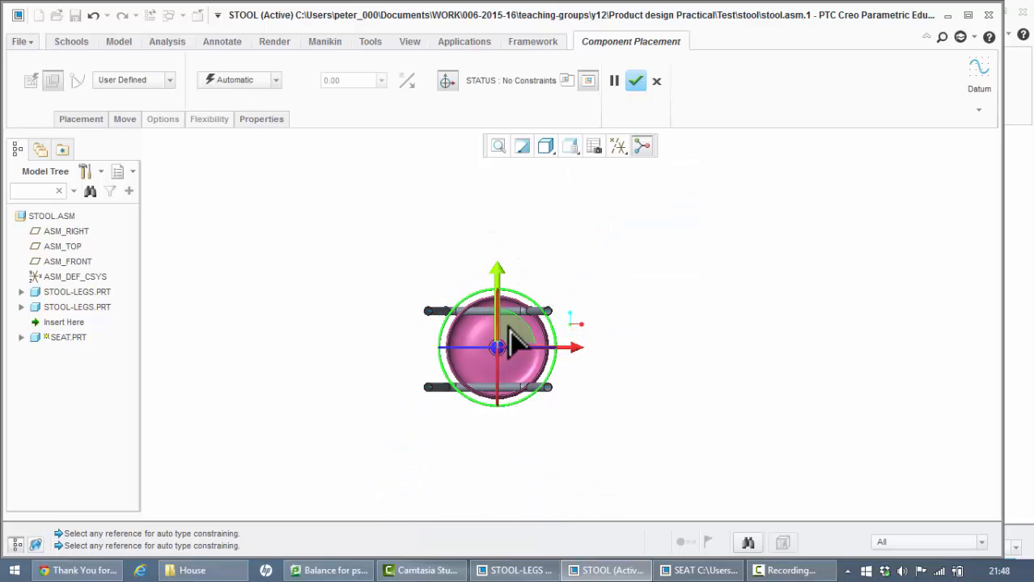
{"action": "left_click_drag", "start_coordinate": [567, 349], "coordinate": [555, 348]}
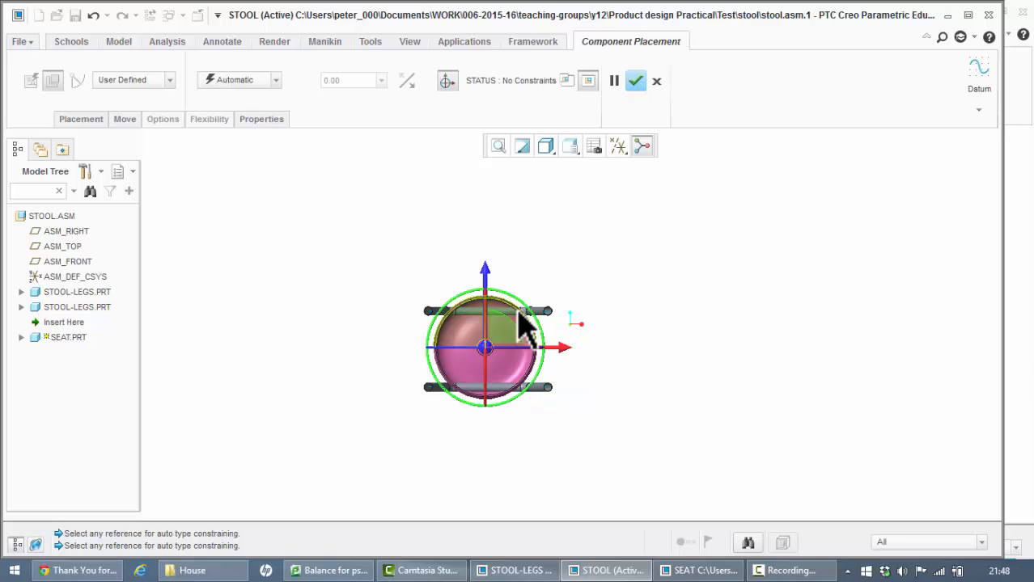
Raise the seat slightly against the leg bends, working in the FRONT view.
{"action": "left_click", "coordinate": [567, 148]}
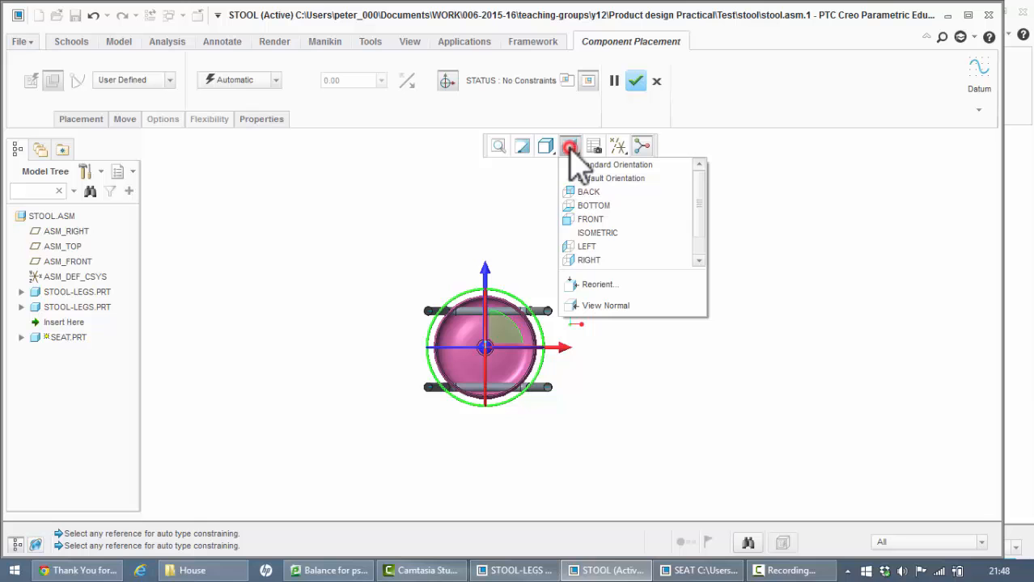
{"action": "left_click", "coordinate": [590, 219]}
{"action": "scroll", "coordinate": [510, 218], "scroll_direction": "down", "scroll_amount": 5}
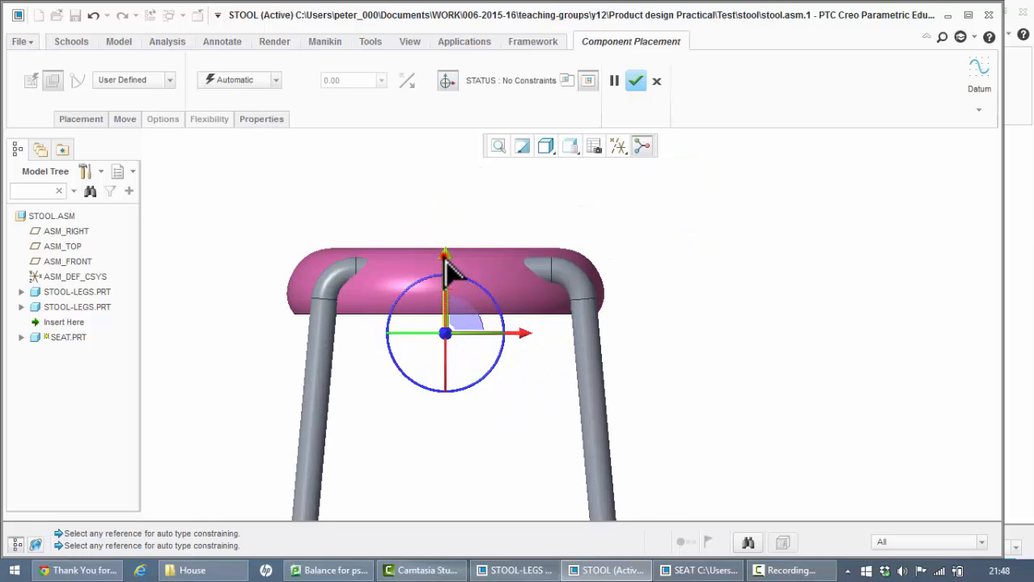
{"action": "left_click_drag", "start_coordinate": [444, 260], "coordinate": [445, 257]}
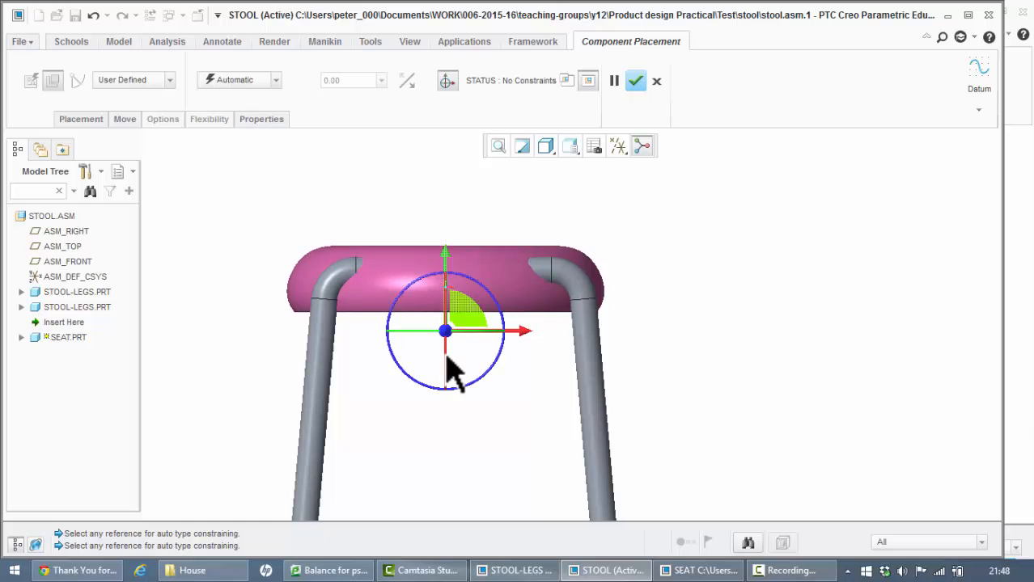
Check the seat's fit on the legs from below, adjust its height slightly and accept the placement without constraints.
{"action": "middle_click_drag", "start_coordinate": [246, 387], "coordinate": [248, 336]}
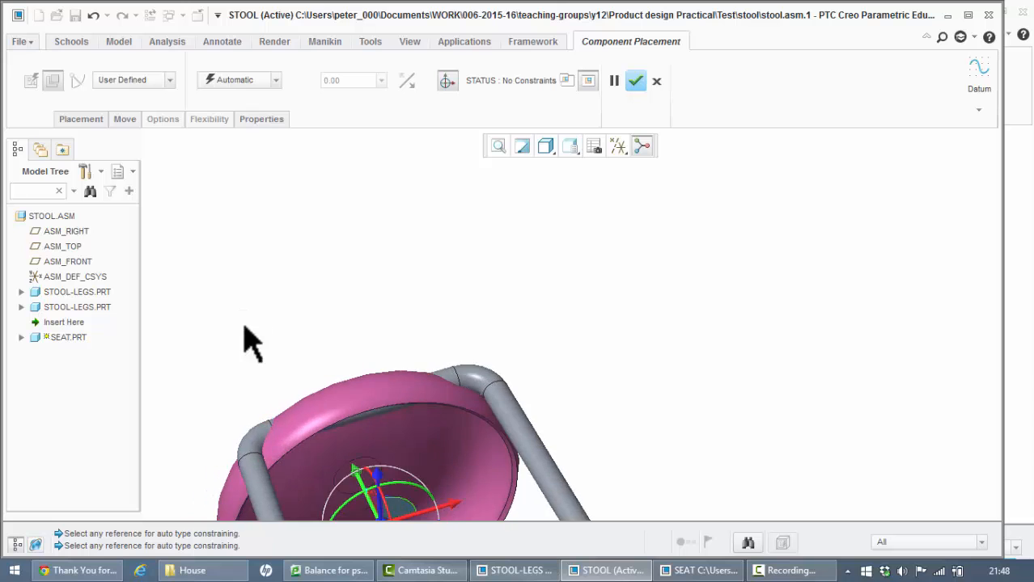
{"action": "scroll", "coordinate": [408, 497], "scroll_direction": "down", "scroll_amount": 5}
{"action": "scroll", "coordinate": [408, 497], "scroll_direction": "up", "scroll_amount": 6}
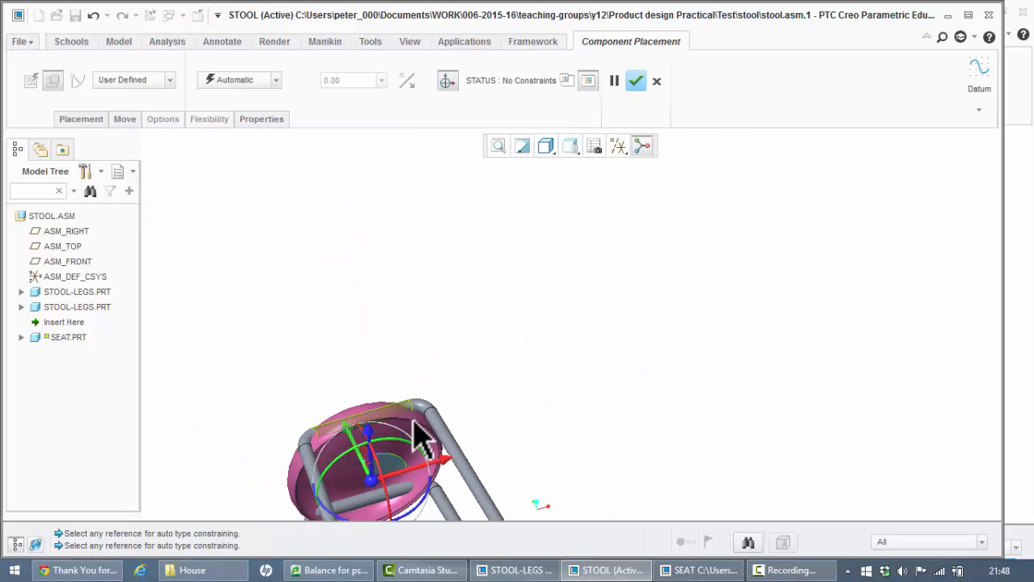
{"action": "middle_click_drag", "start_coordinate": [292, 381], "coordinate": [402, 394]}
{"action": "left_click_drag", "start_coordinate": [477, 340], "coordinate": [476, 329]}
{"action": "scroll", "coordinate": [381, 420], "scroll_direction": "down", "scroll_amount": 3}
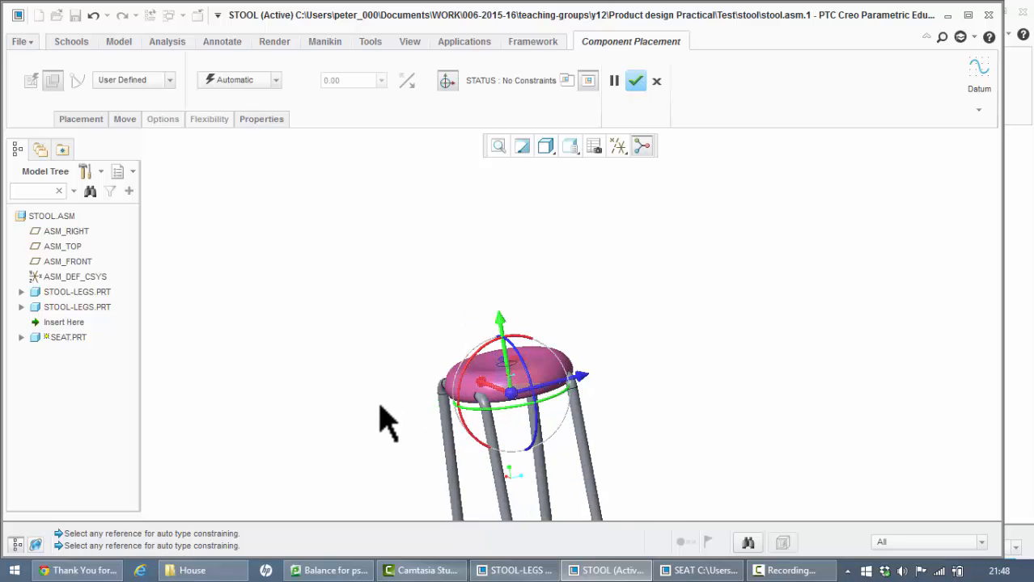
{"action": "scroll", "coordinate": [382, 402], "scroll_direction": "up", "scroll_amount": 2}
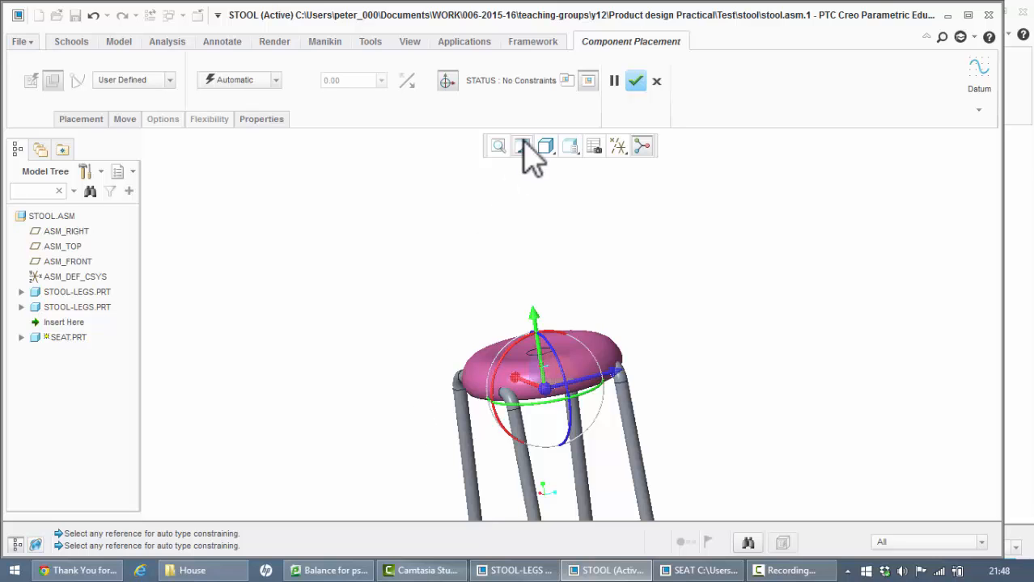
{"action": "left_click", "coordinate": [635, 81]}
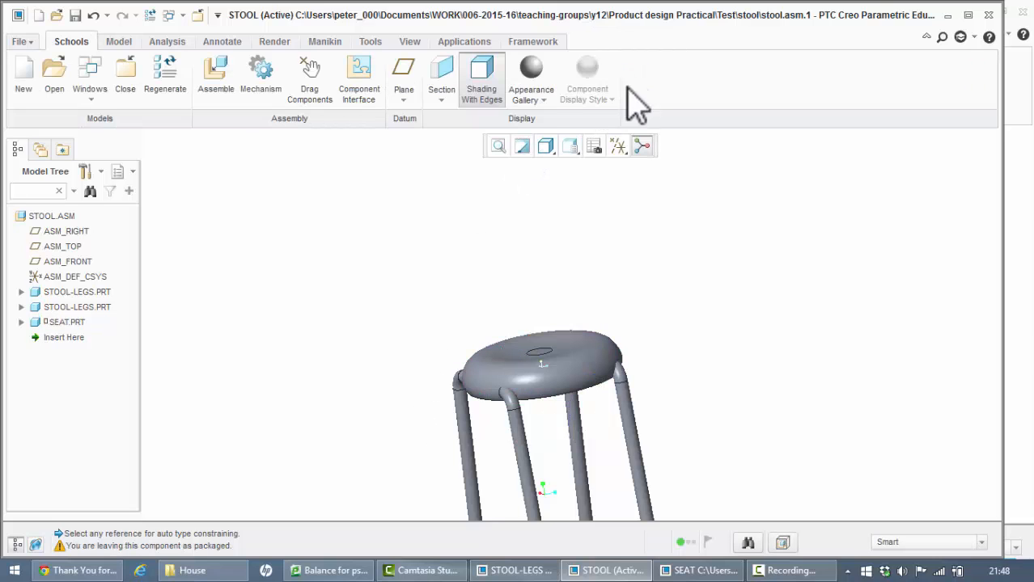
Orient the stool assembly to the ISOMETRIC view with the whole stool in sight.
{"action": "left_click", "coordinate": [570, 146]}
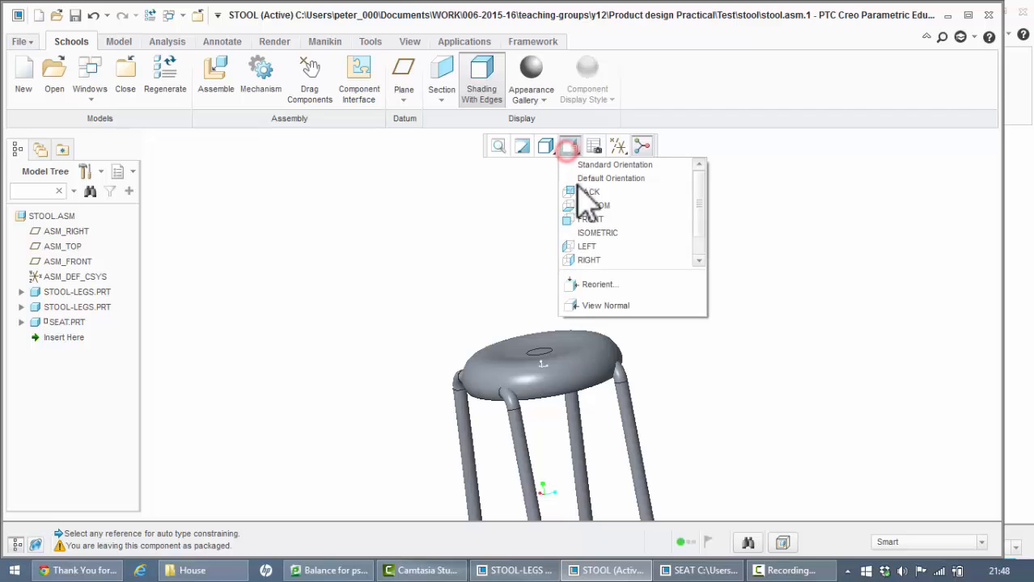
{"action": "left_click", "coordinate": [586, 231]}
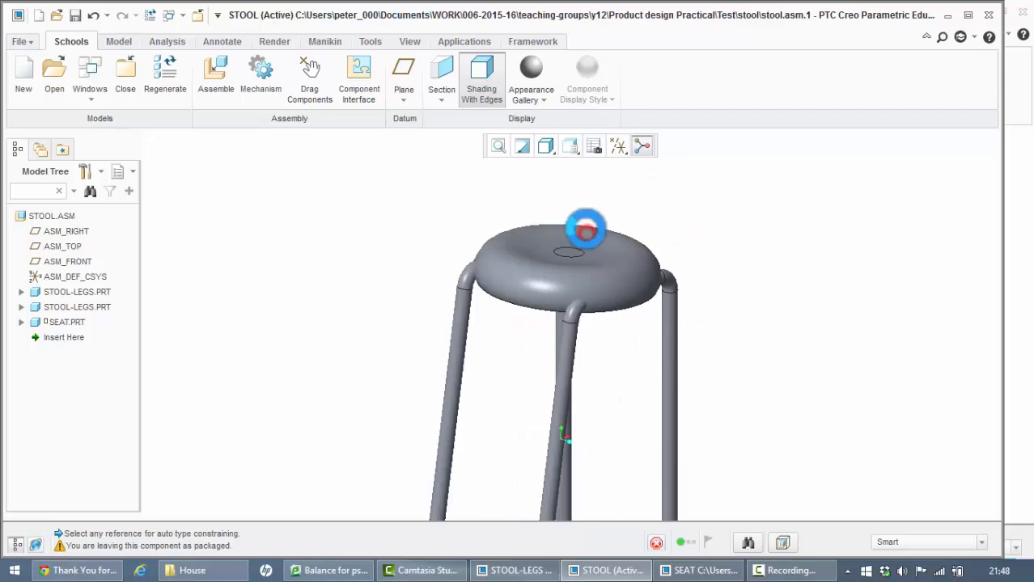
{"action": "left_click", "coordinate": [405, 184]}
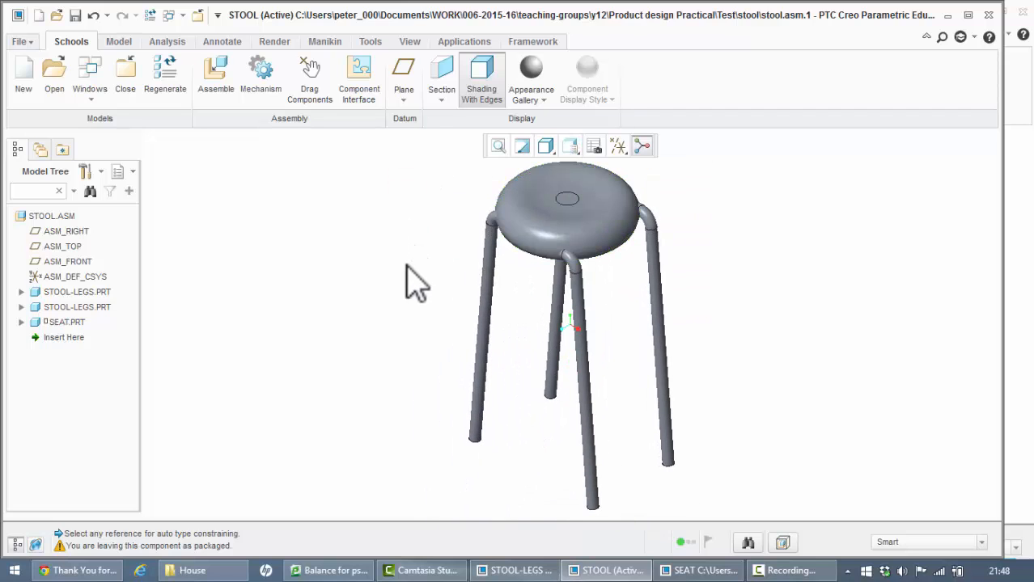
Apply a grey metal appearance from the std-metals.dmt library to both STOOL-LEGS parts.
{"action": "left_click", "coordinate": [273, 43]}
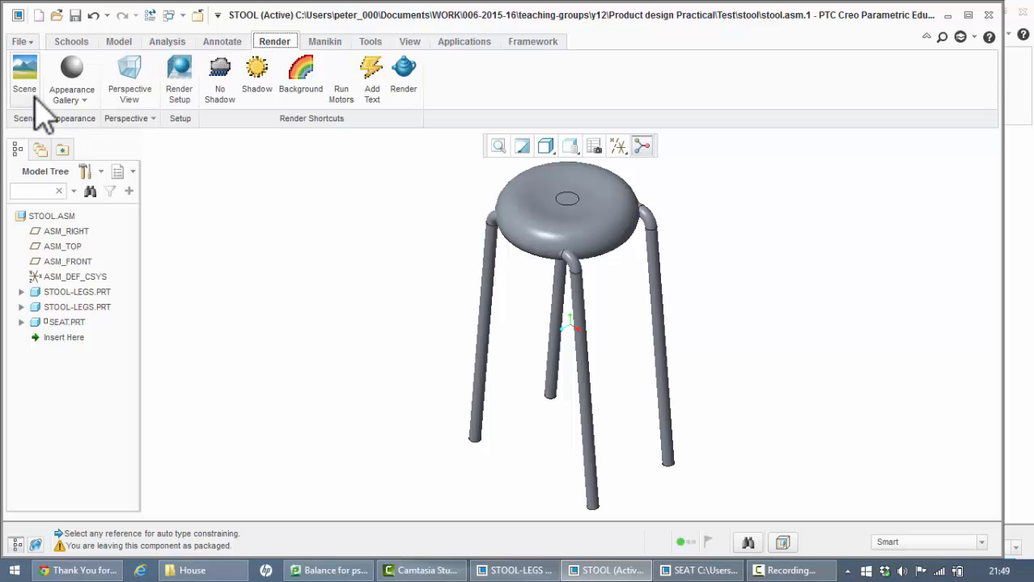
{"action": "left_click", "coordinate": [79, 101]}
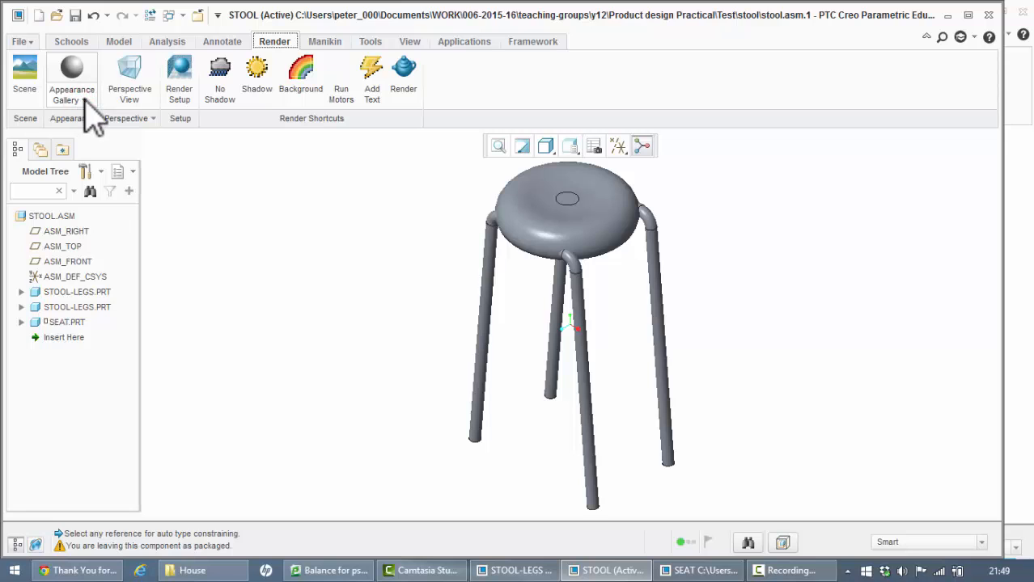
{"action": "left_click", "coordinate": [81, 100]}
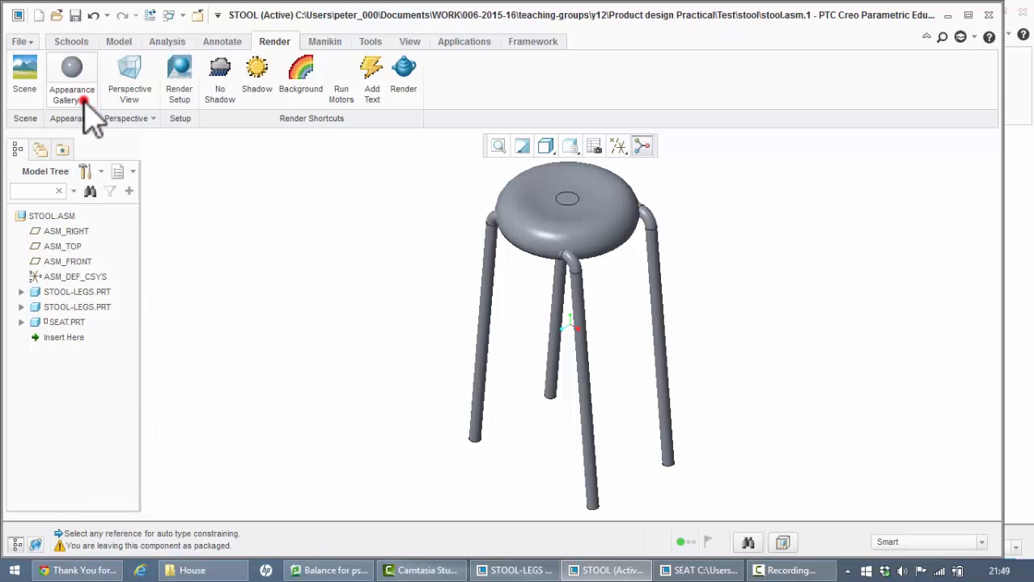
{"action": "left_click", "coordinate": [81, 100]}
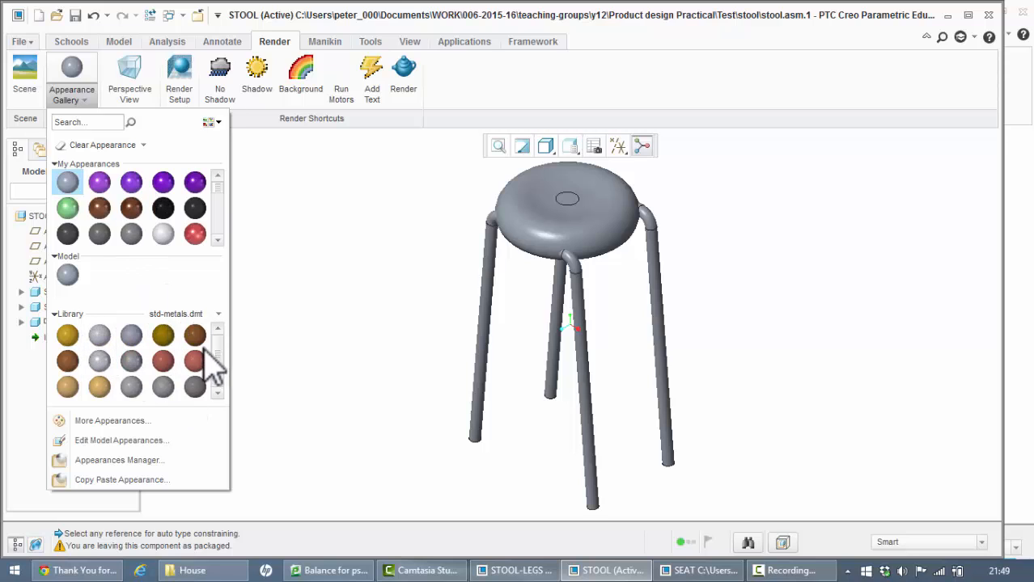
{"action": "left_click", "coordinate": [131, 362]}
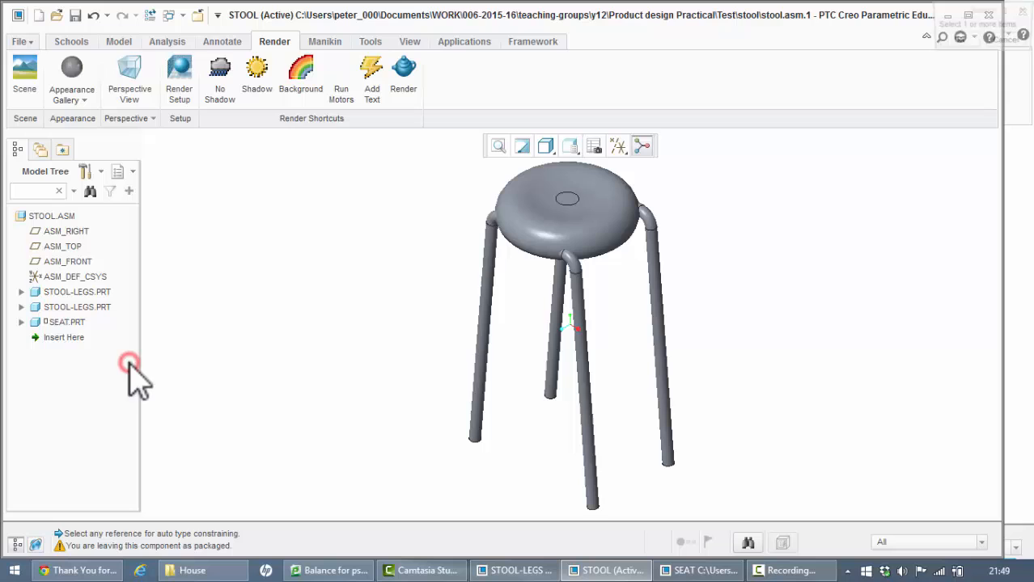
{"action": "left_click", "coordinate": [481, 337]}
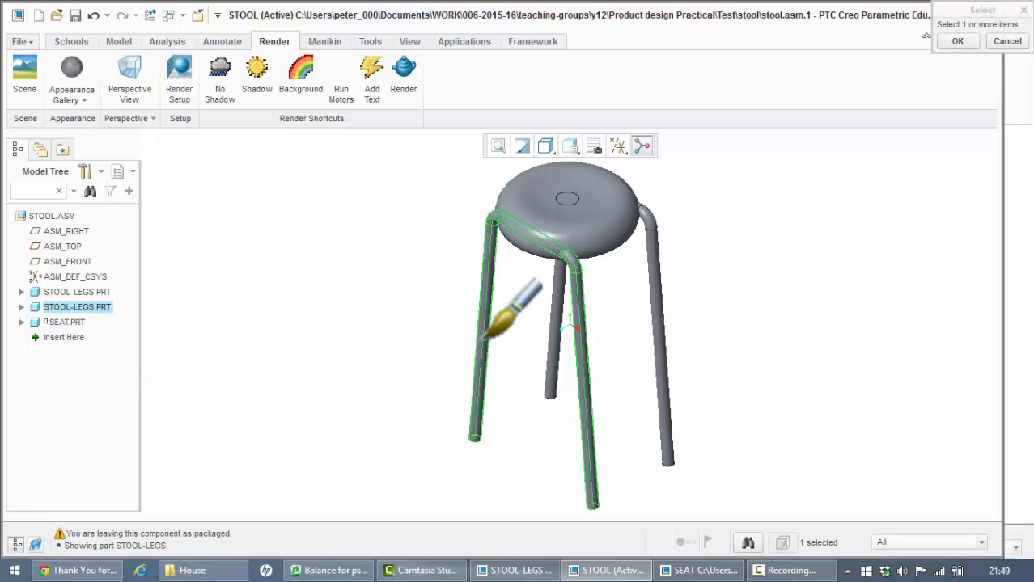
{"action": "left_click", "coordinate": [659, 348], "text": "ctrl"}
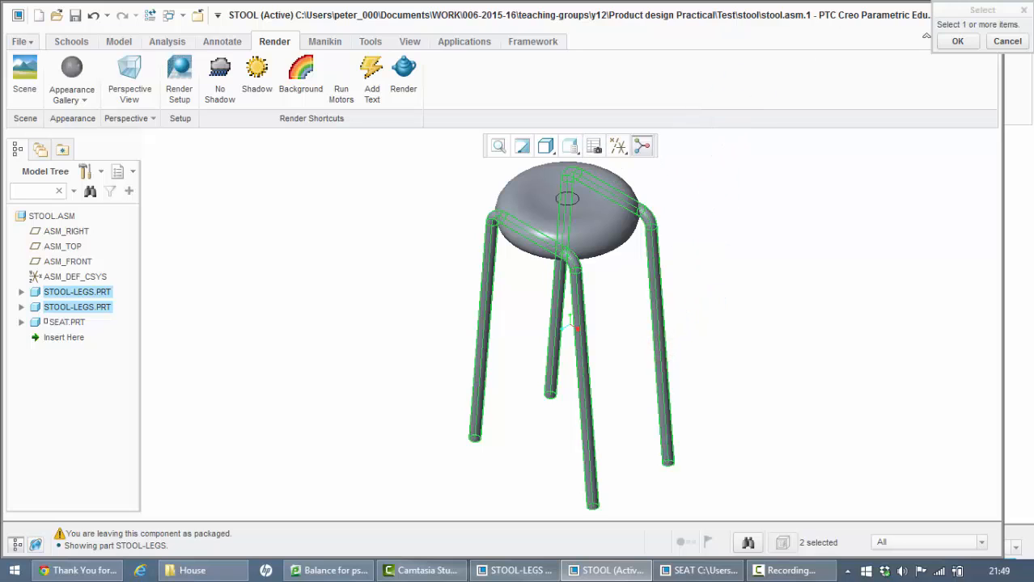
{"action": "left_click", "coordinate": [954, 42]}
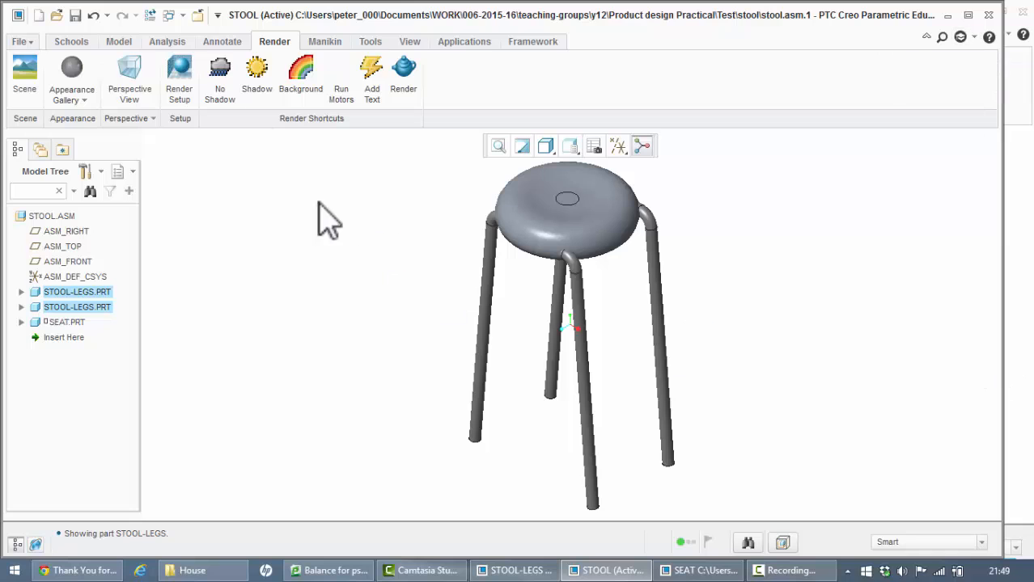
Apply a dark purple appearance from My Appearances to the seat and save the stool assembly.
{"action": "left_click", "coordinate": [85, 100]}
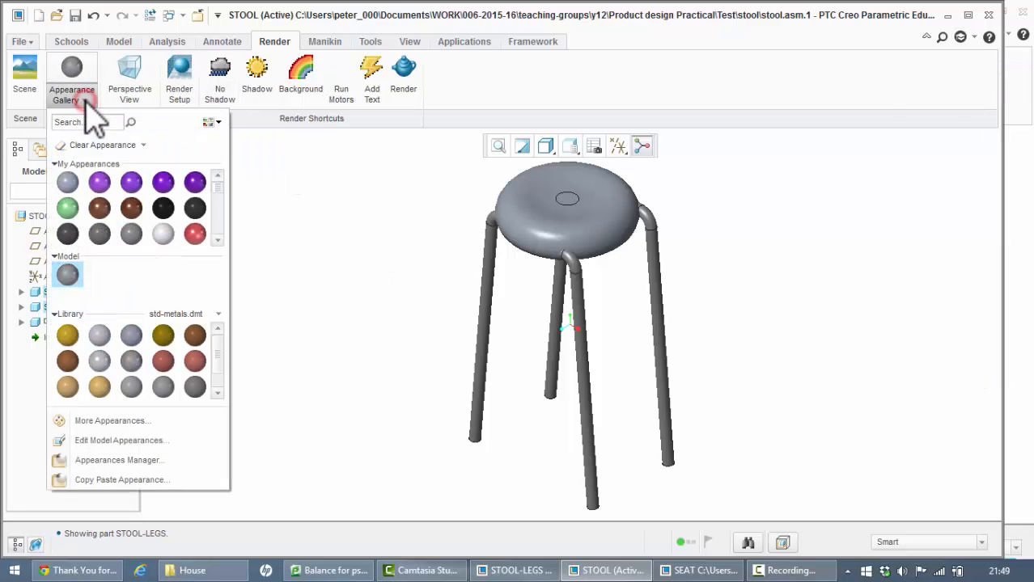
{"action": "left_click", "coordinate": [220, 190]}
{"action": "left_click_drag", "start_coordinate": [219, 195], "coordinate": [226, 181]}
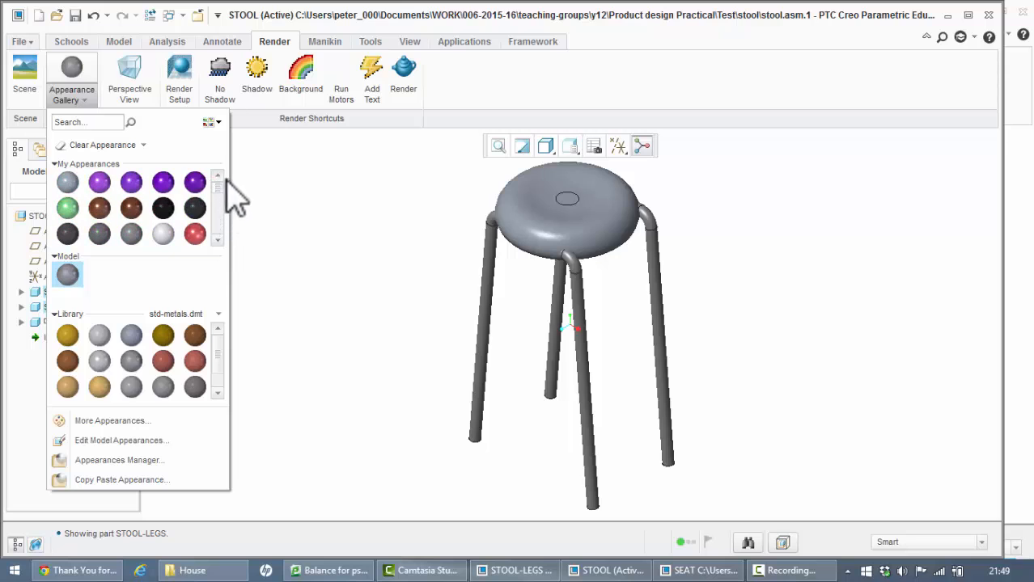
{"action": "left_click", "coordinate": [162, 182]}
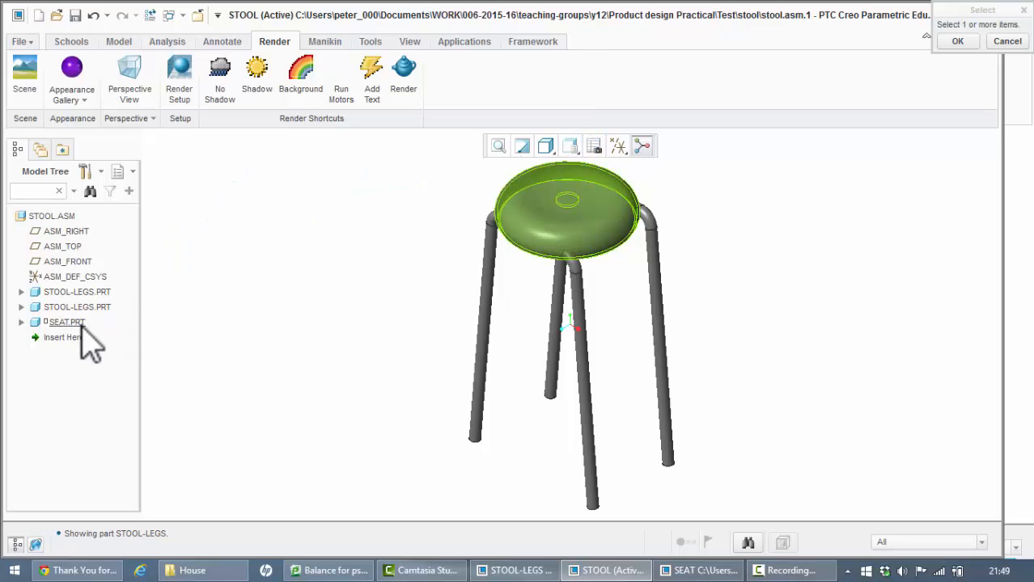
{"action": "left_click", "coordinate": [591, 199]}
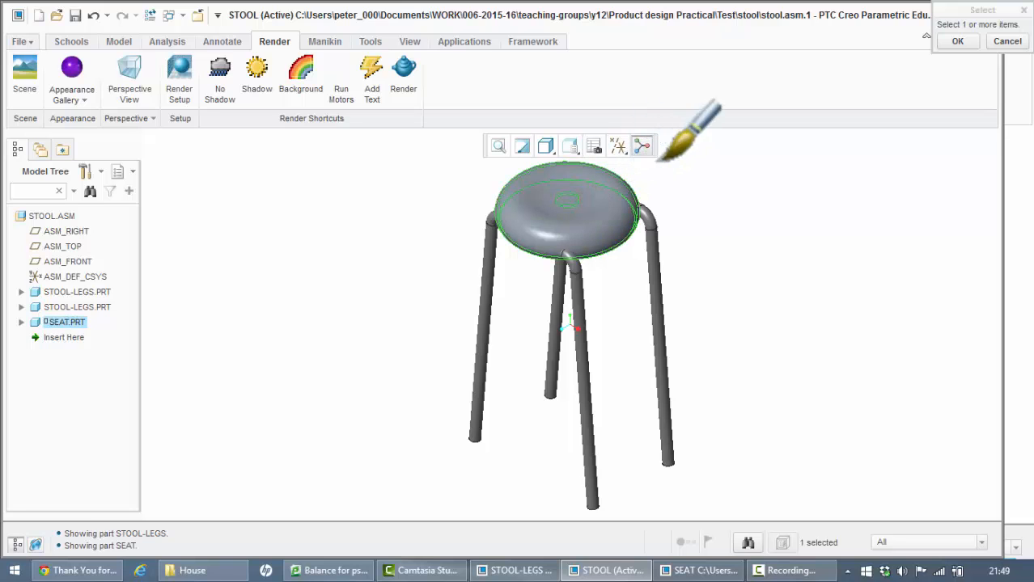
{"action": "left_click", "coordinate": [957, 41]}
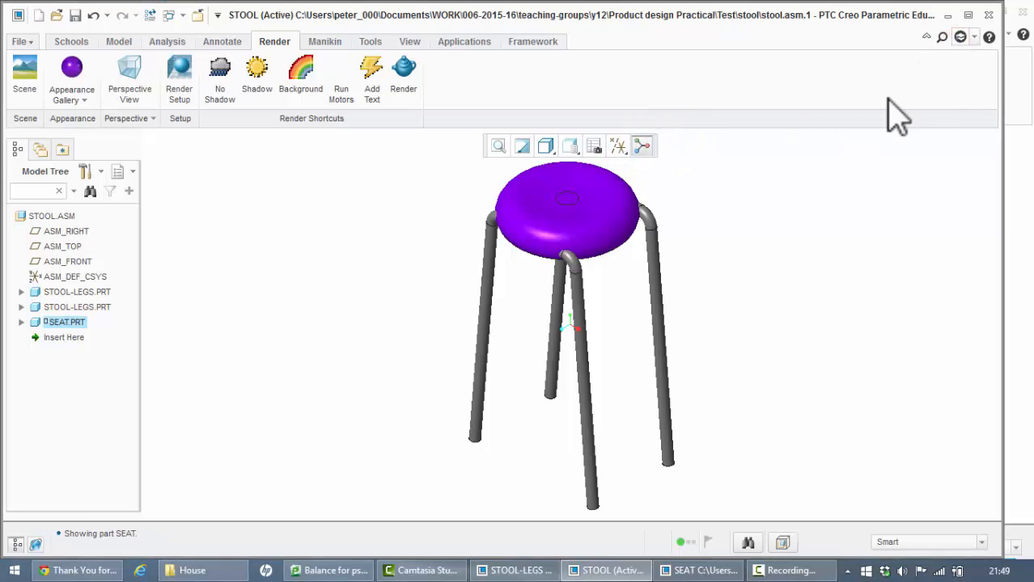
{"action": "middle_click_drag", "start_coordinate": [364, 311], "coordinate": [202, 243]}
{"action": "left_click", "coordinate": [71, 14]}
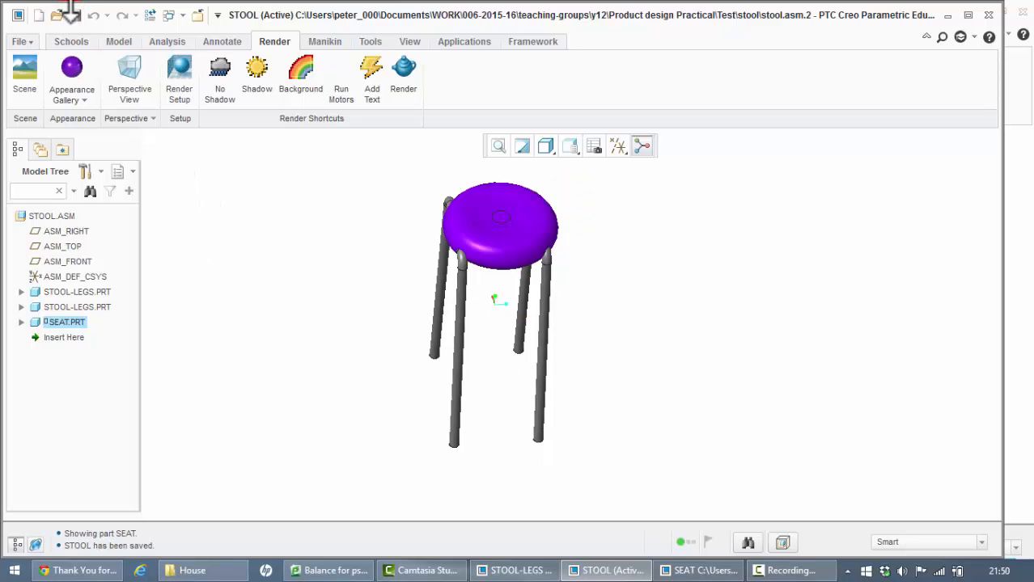
{"action": "left_click", "coordinate": [172, 15]}
{"action": "left_click", "coordinate": [209, 67]}
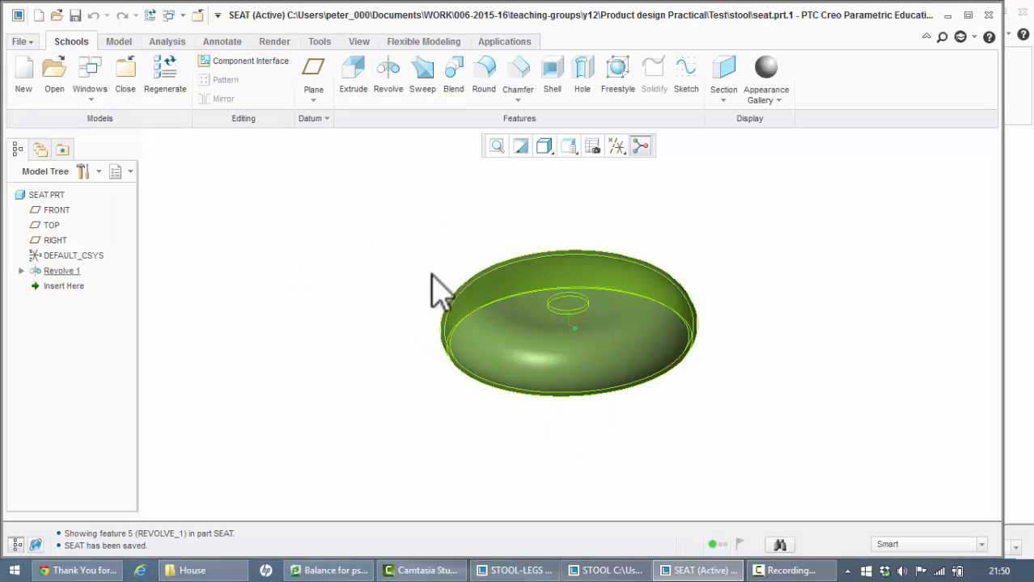
{"action": "left_click", "coordinate": [178, 15]}
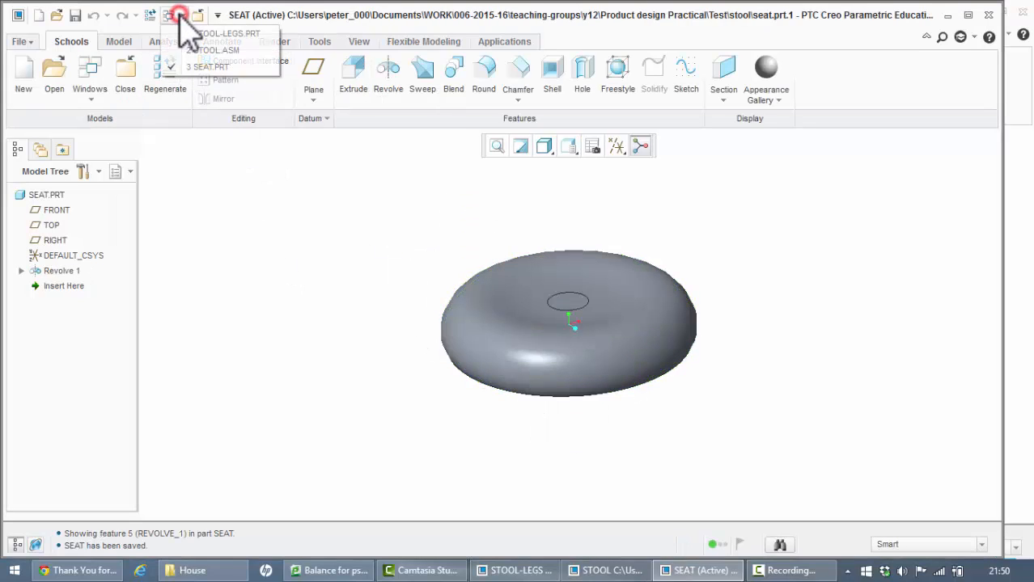
{"action": "left_click", "coordinate": [194, 50]}
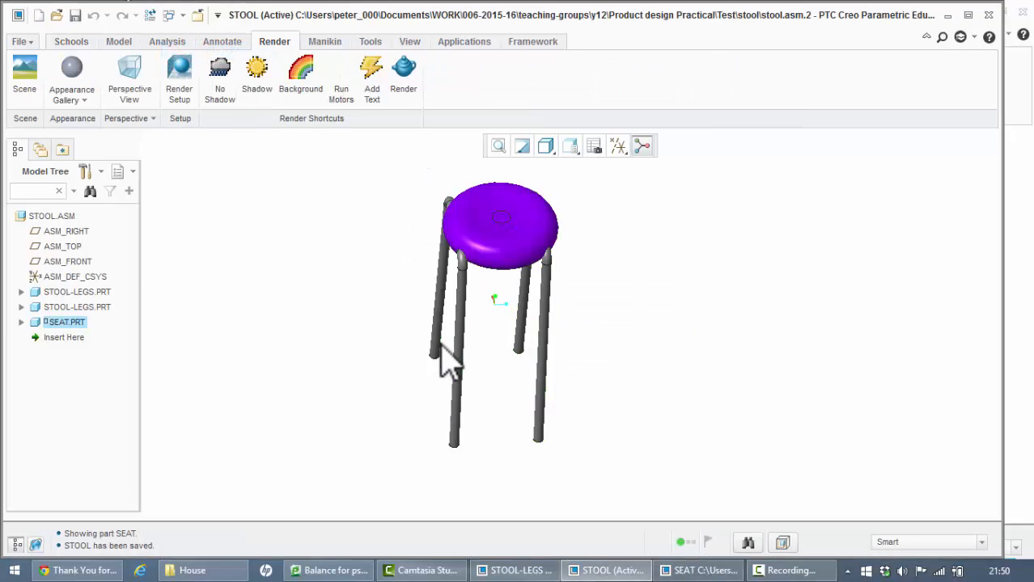
Activate SEAT.PRT within the stool assembly and open Section 1 of Revolve 1 for editing.
{"action": "right_click", "coordinate": [65, 322]}
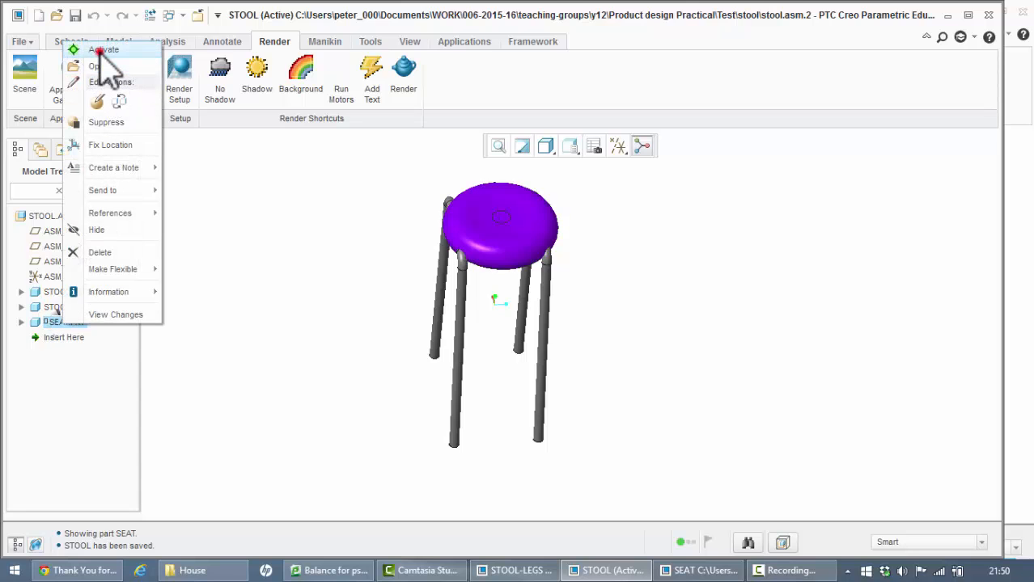
{"action": "left_click", "coordinate": [102, 50]}
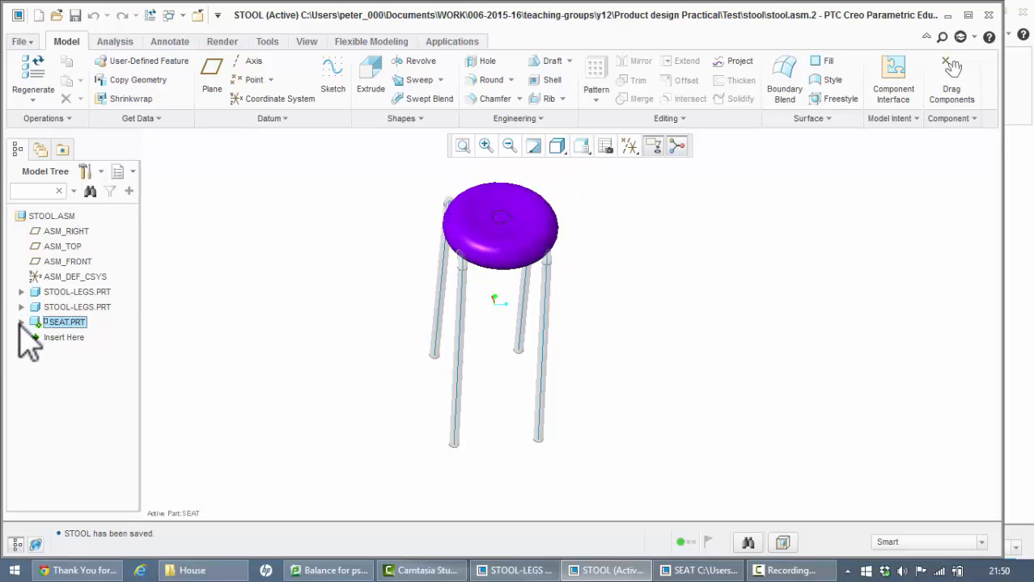
{"action": "left_click", "coordinate": [21, 322]}
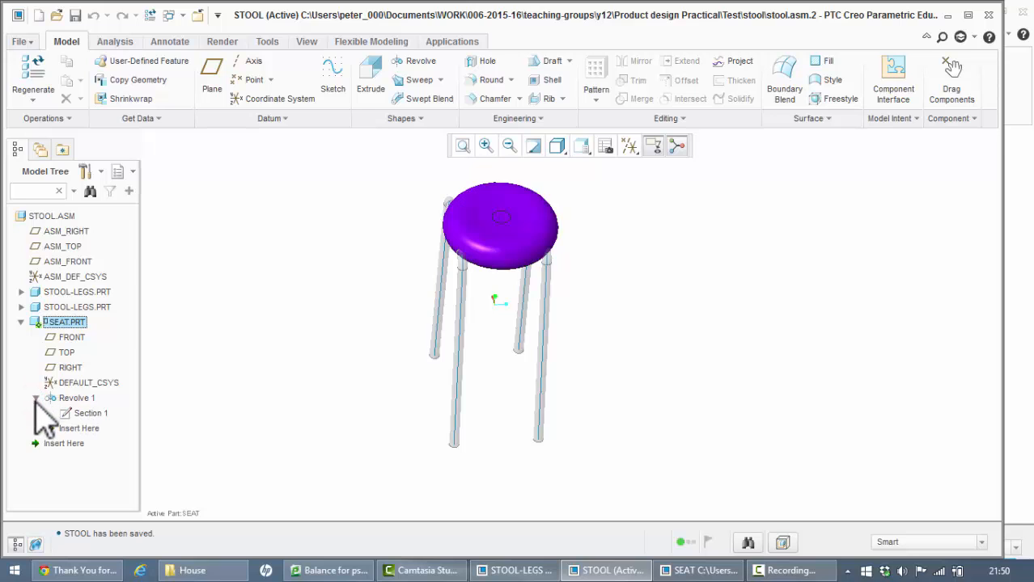
{"action": "left_click", "coordinate": [84, 415]}
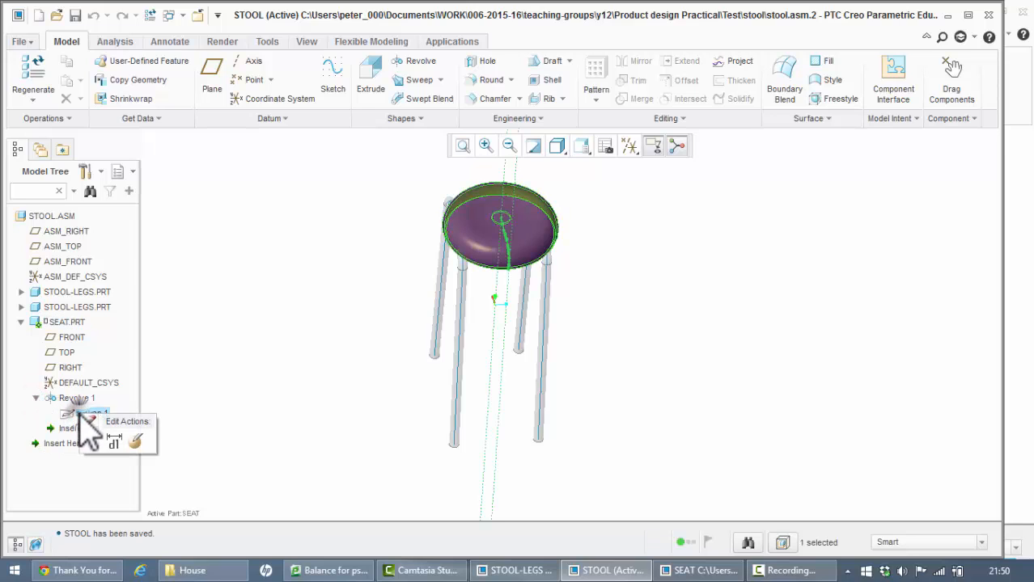
{"action": "left_click", "coordinate": [135, 444]}
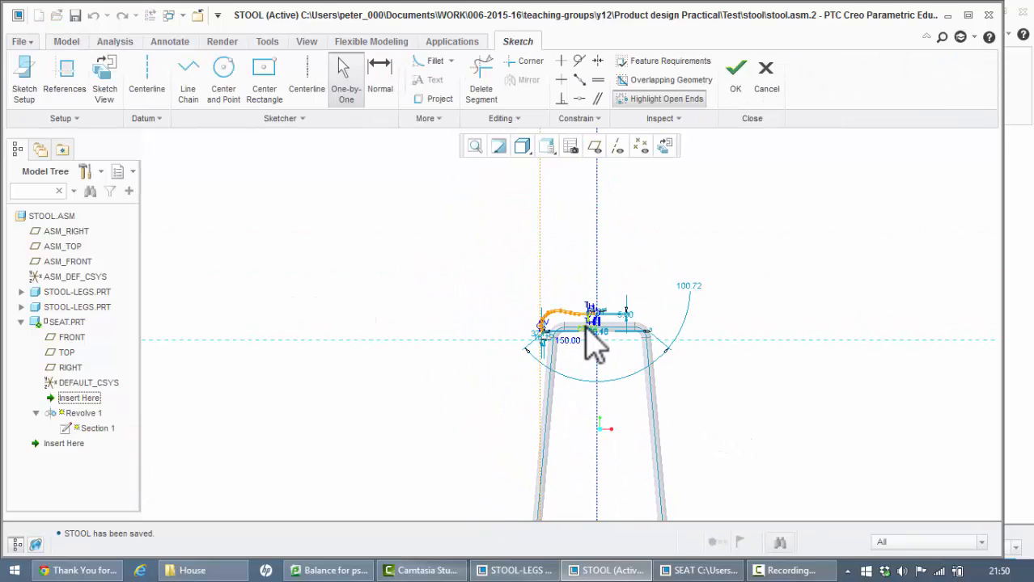
Examine the seat section against the legs in the FRONT, LEFT, oblique and TOP views, and return to the 2D sketch orientation.
{"action": "scroll", "coordinate": [595, 339], "scroll_direction": "up", "scroll_amount": 5}
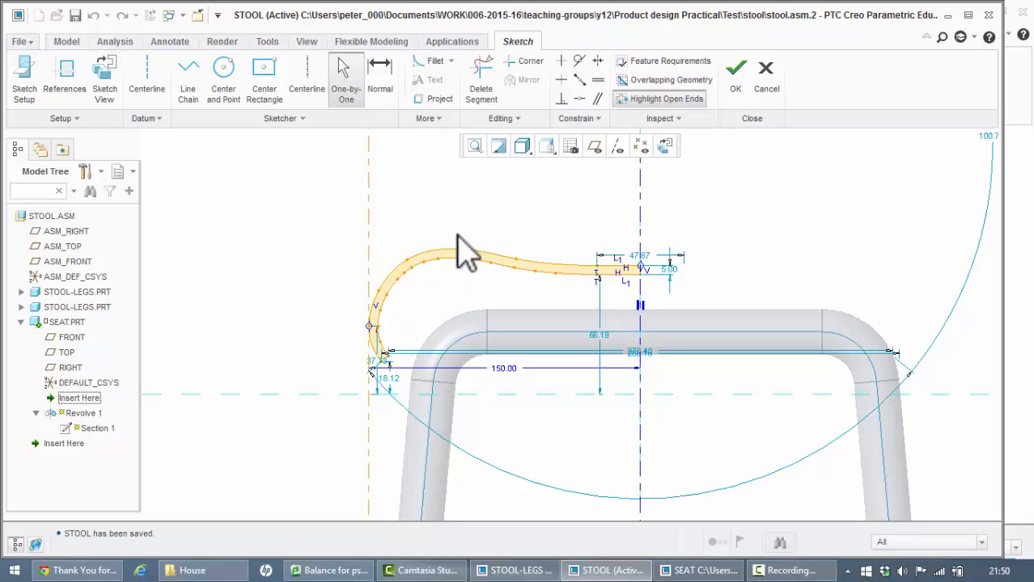
{"action": "left_click", "coordinate": [547, 147]}
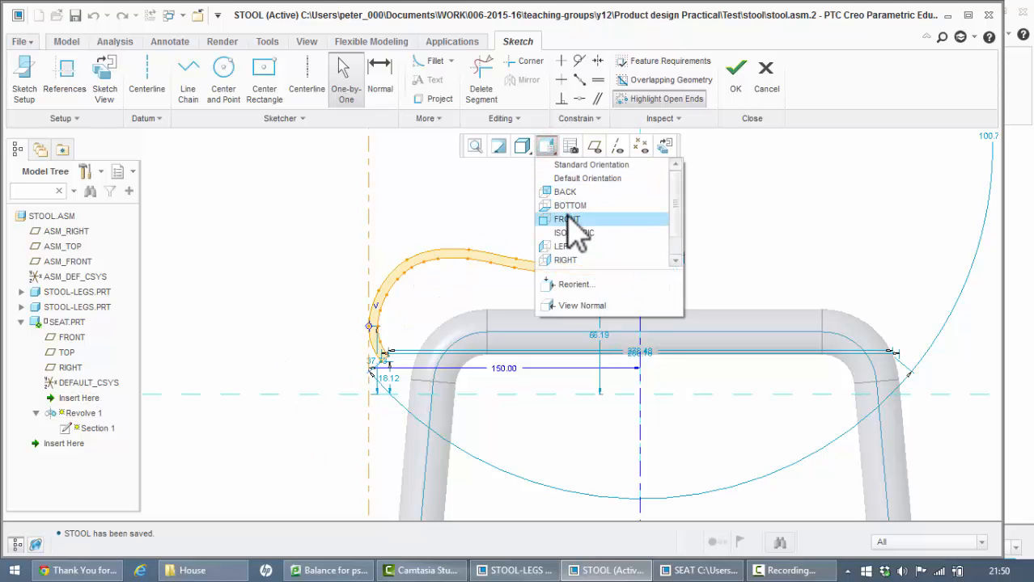
{"action": "left_click", "coordinate": [568, 216]}
{"action": "left_click", "coordinate": [547, 147]}
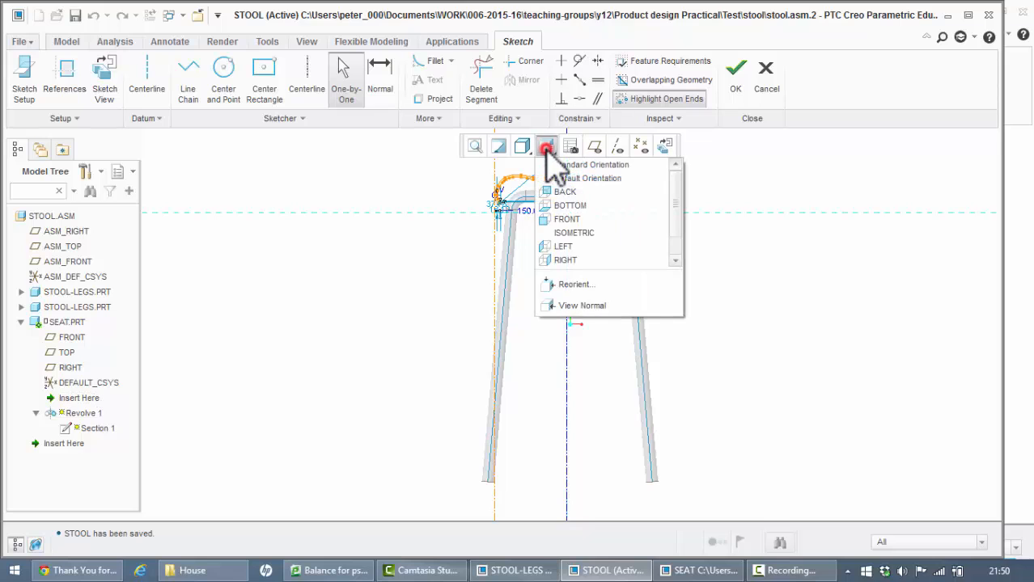
{"action": "left_click", "coordinate": [576, 246]}
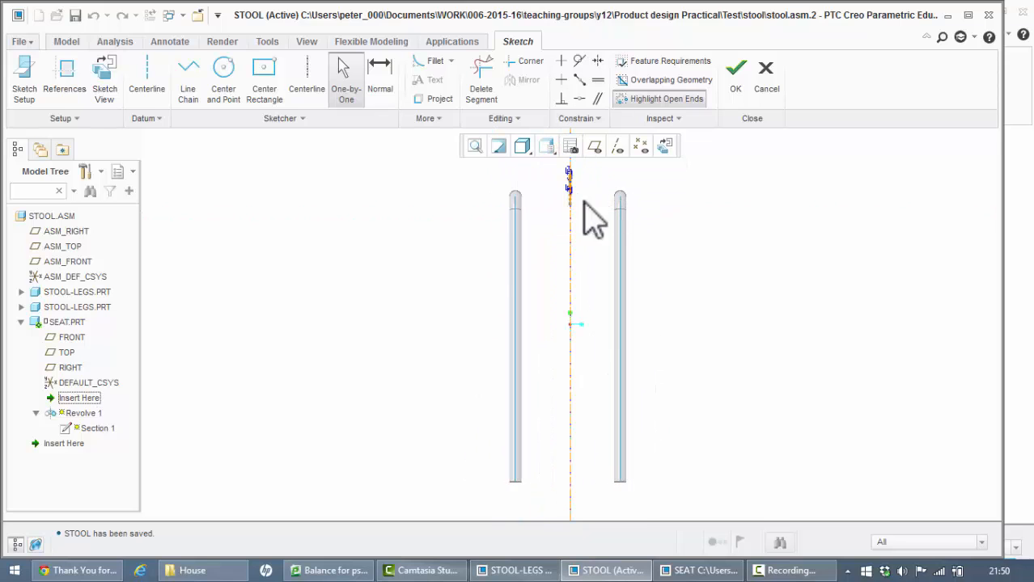
{"action": "middle_click_drag", "start_coordinate": [392, 219], "coordinate": [431, 242]}
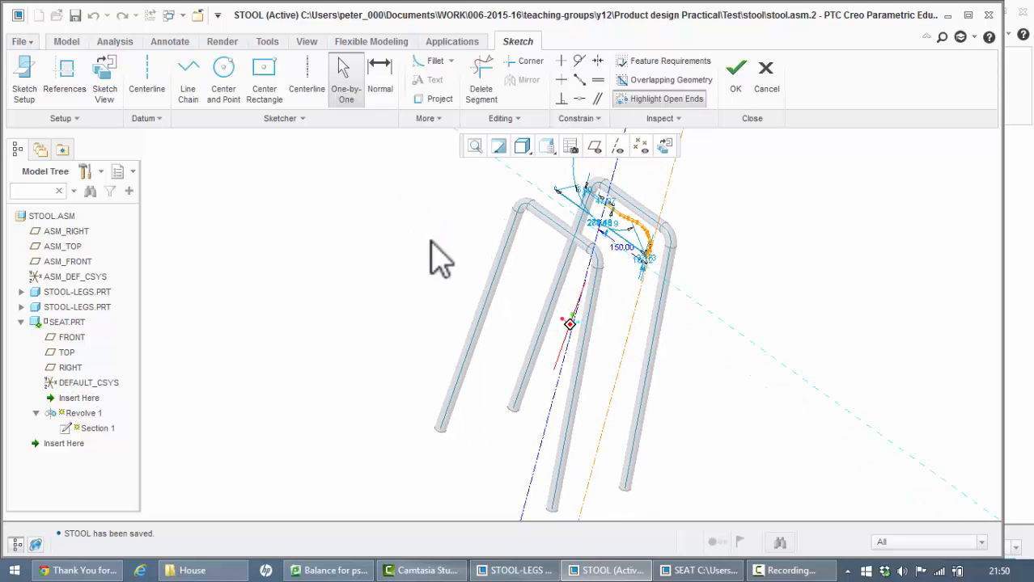
{"action": "scroll", "coordinate": [437, 257], "scroll_direction": "down", "scroll_amount": 2}
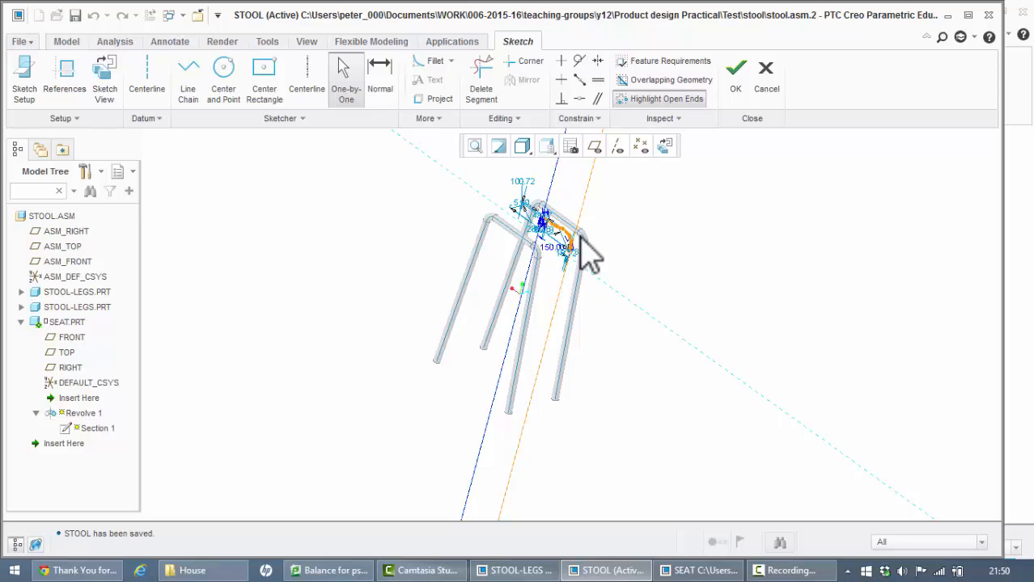
{"action": "left_click", "coordinate": [549, 147]}
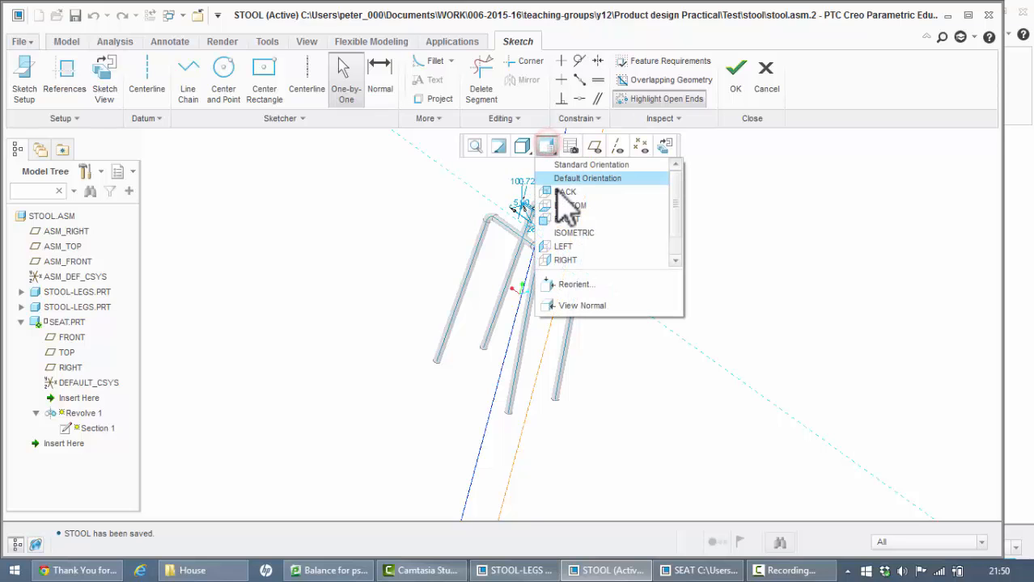
{"action": "left_click_drag", "start_coordinate": [679, 189], "coordinate": [685, 216]}
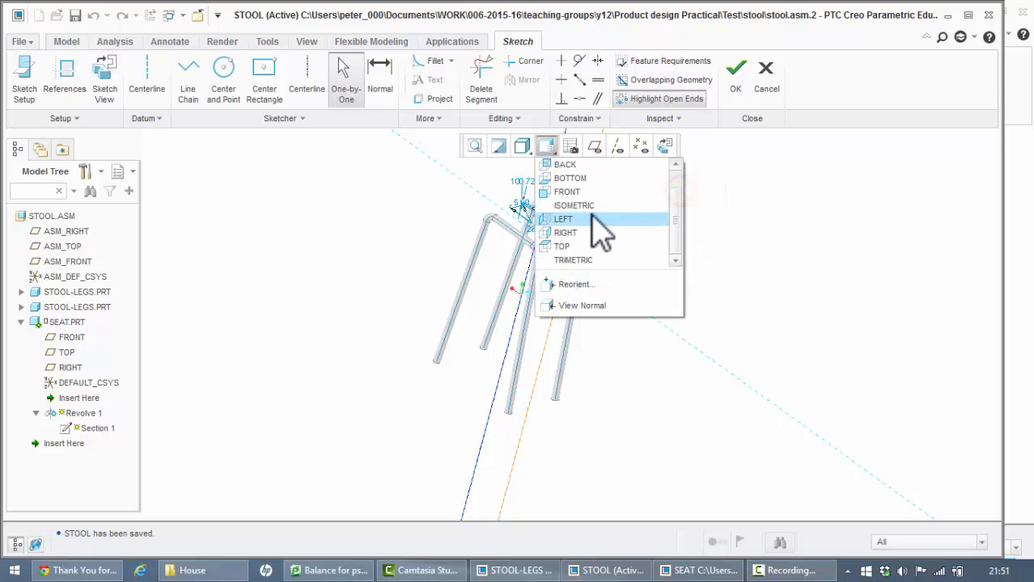
{"action": "left_click", "coordinate": [571, 239]}
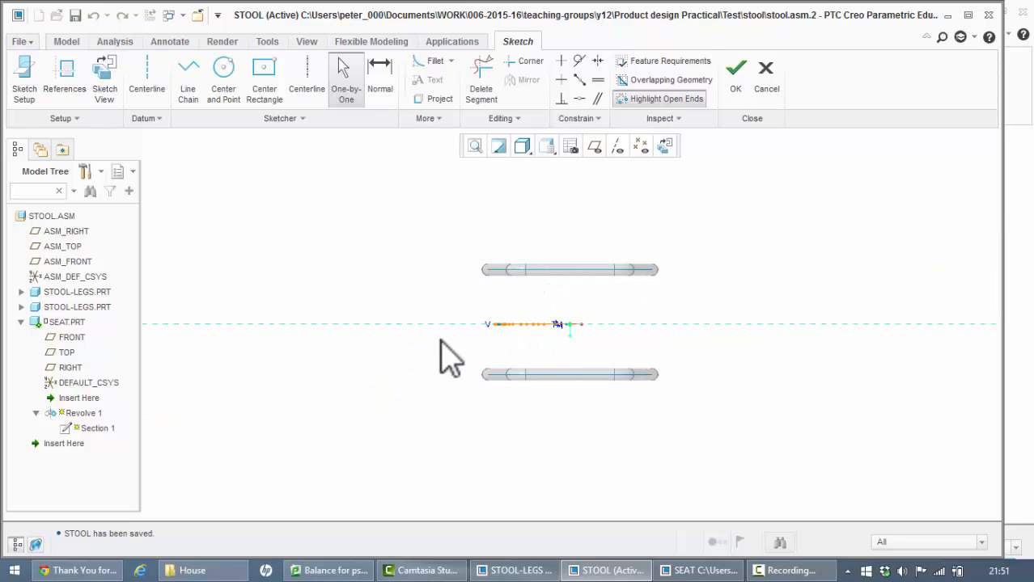
{"action": "left_click", "coordinate": [665, 146]}
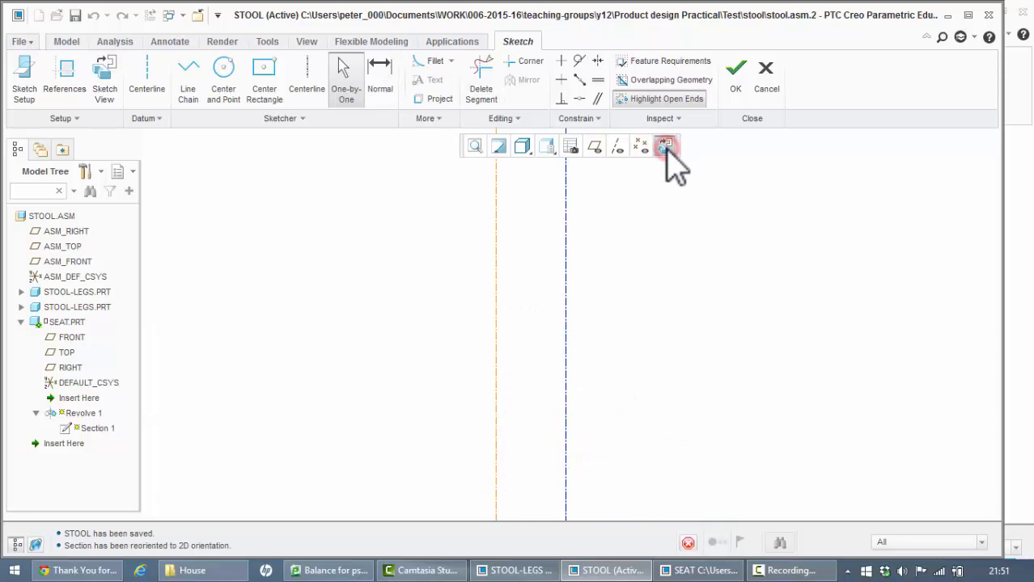
Set the seat section's horizontal distance from the centre axis to its outermost edge to 200.
{"action": "left_click", "coordinate": [475, 144]}
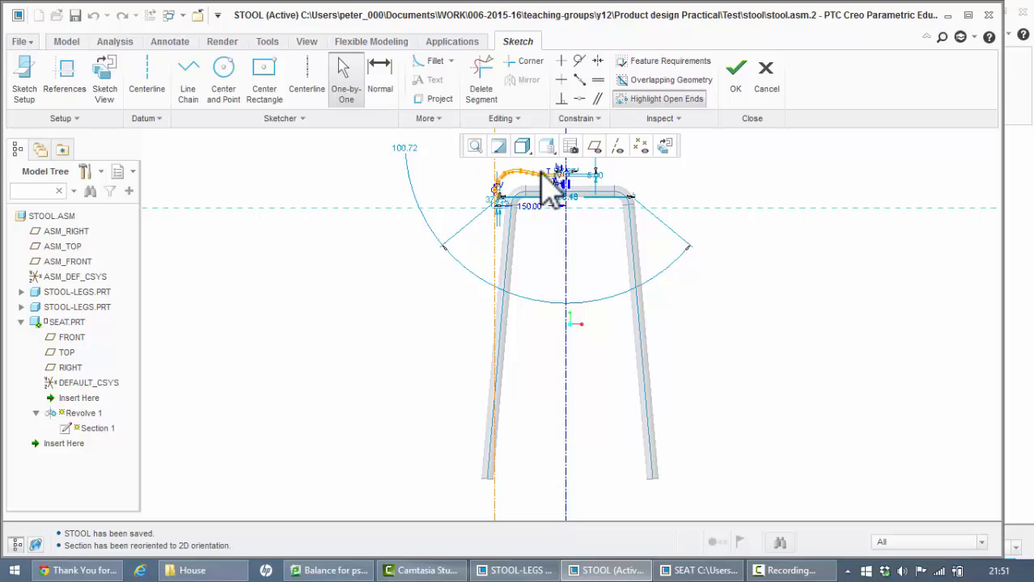
{"action": "scroll", "coordinate": [541, 171], "scroll_direction": "down", "scroll_amount": 4}
{"action": "scroll", "coordinate": [550, 186], "scroll_direction": "down", "scroll_amount": 3}
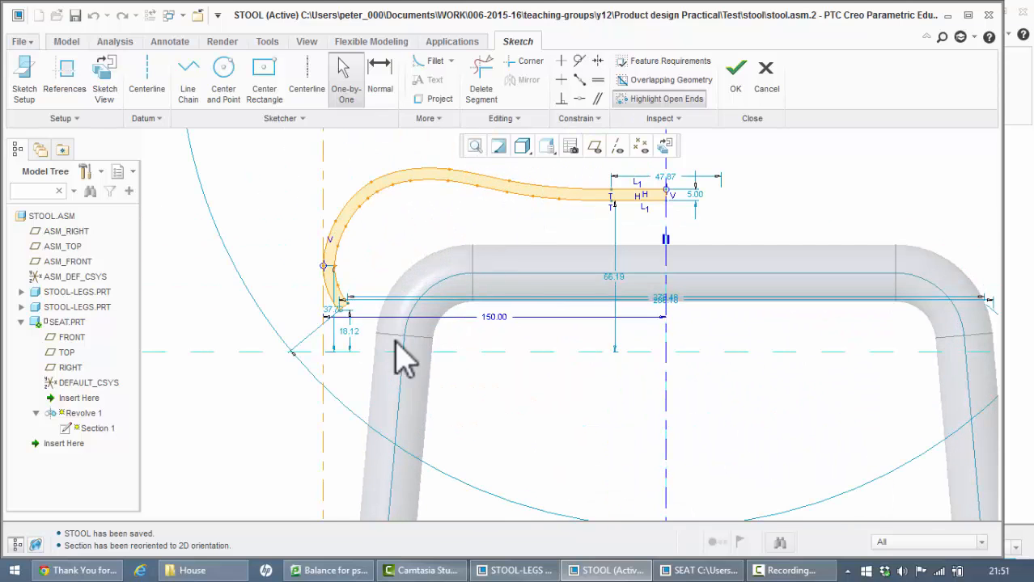
{"action": "double_click", "coordinate": [496, 318]}
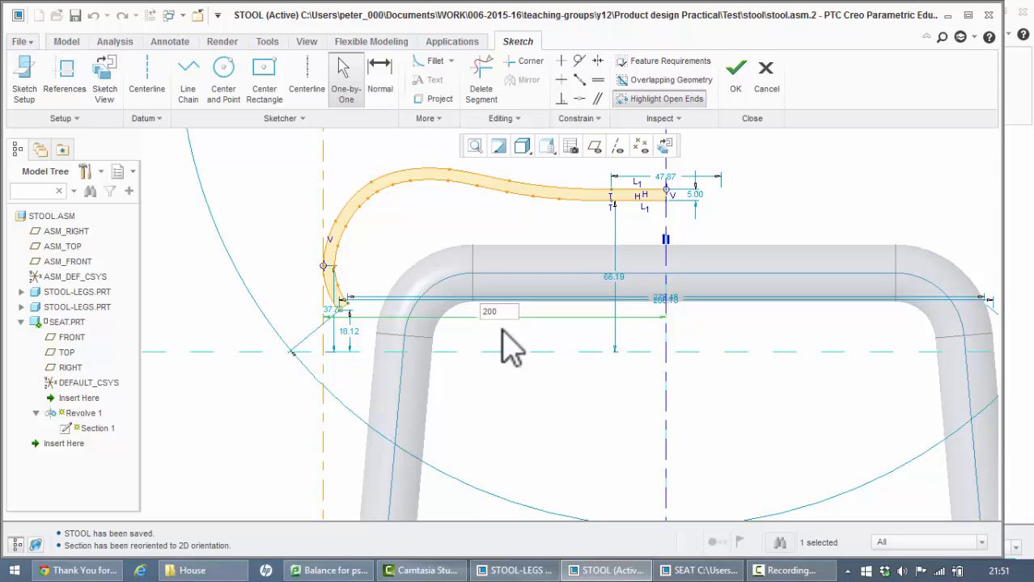
{"action": "type", "text": "200"}
{"action": "key", "text": "Return"}
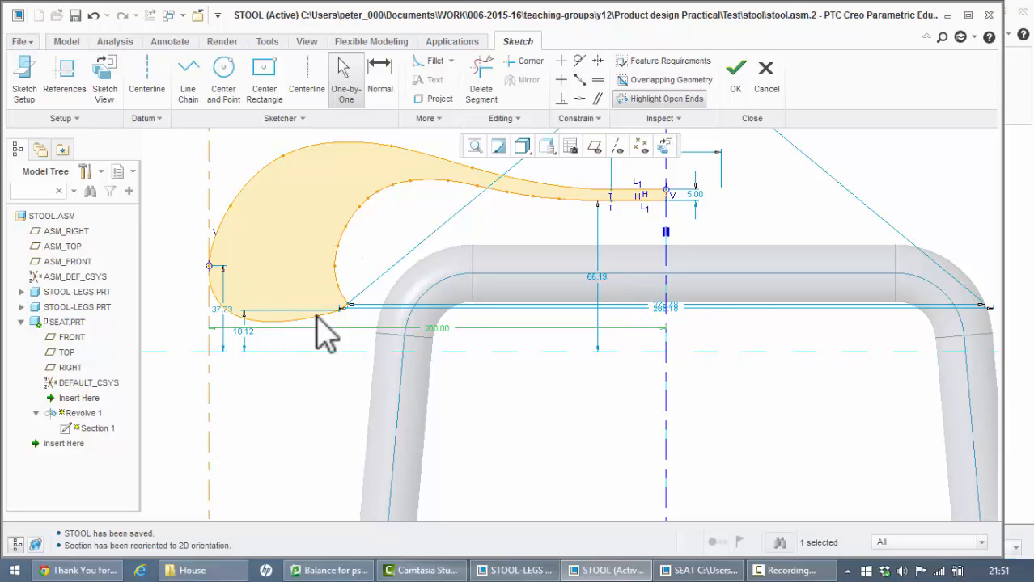
Move both lower rim endpoints of the seat section outward and pull the outer curve in to a radius of about 199.
{"action": "mouse_move", "coordinate": [343, 309]}
{"action": "left_mouse_down"}
{"action": "mouse_move", "coordinate": [290, 321]}
{"action": "mouse_move", "coordinate": [248, 291]}
{"action": "mouse_move", "coordinate": [224, 309]}
{"action": "mouse_move", "coordinate": [224, 301]}
{"action": "left_mouse_up"}
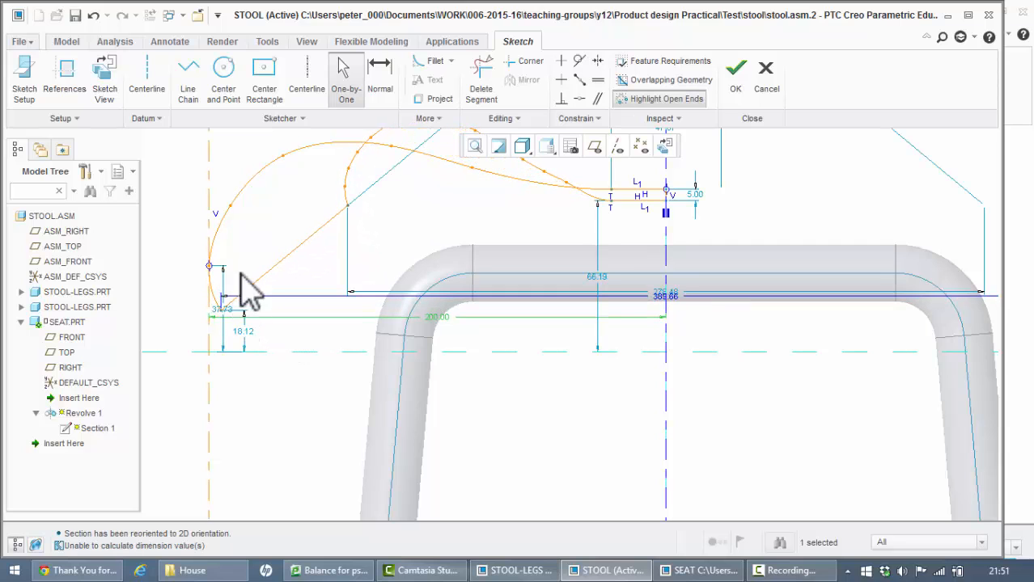
{"action": "mouse_move", "coordinate": [349, 208]}
{"action": "left_mouse_down"}
{"action": "mouse_move", "coordinate": [240, 306]}
{"action": "mouse_move", "coordinate": [245, 316]}
{"action": "left_mouse_up"}
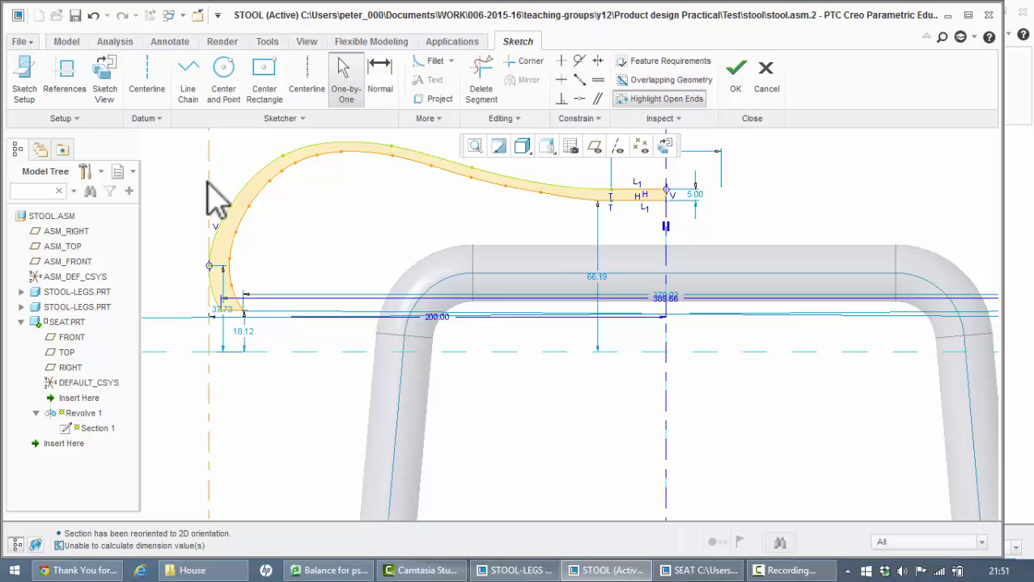
{"action": "left_click_drag", "start_coordinate": [212, 203], "coordinate": [217, 228]}
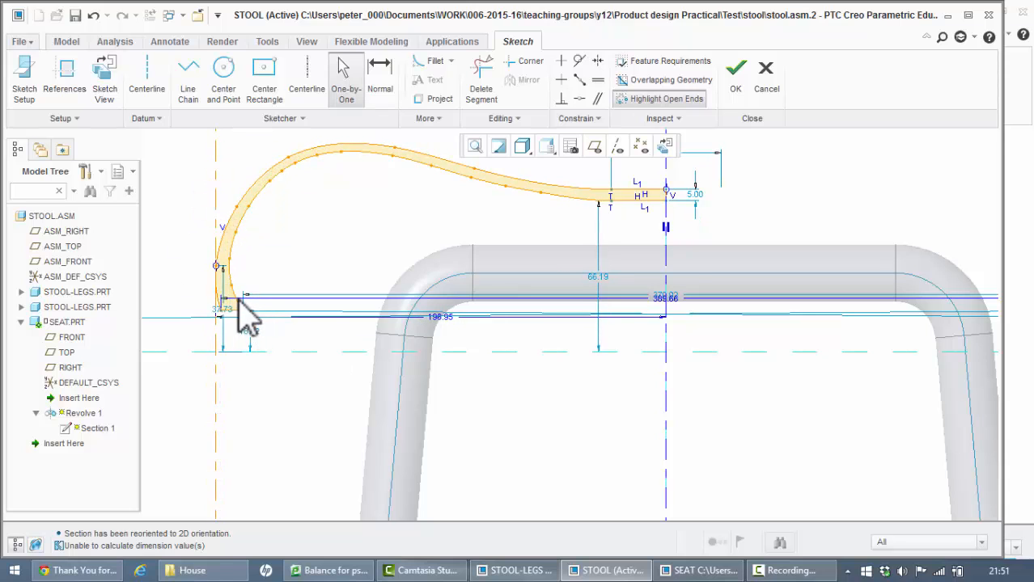
Pull the seat section's outer curve in to a radius of about 168, bring both lower rim endpoints beneath it and finish the sketch.
{"action": "mouse_move", "coordinate": [250, 312]}
{"action": "left_mouse_down"}
{"action": "mouse_move", "coordinate": [292, 308]}
{"action": "mouse_move", "coordinate": [314, 318]}
{"action": "mouse_move", "coordinate": [319, 335]}
{"action": "left_mouse_up"}
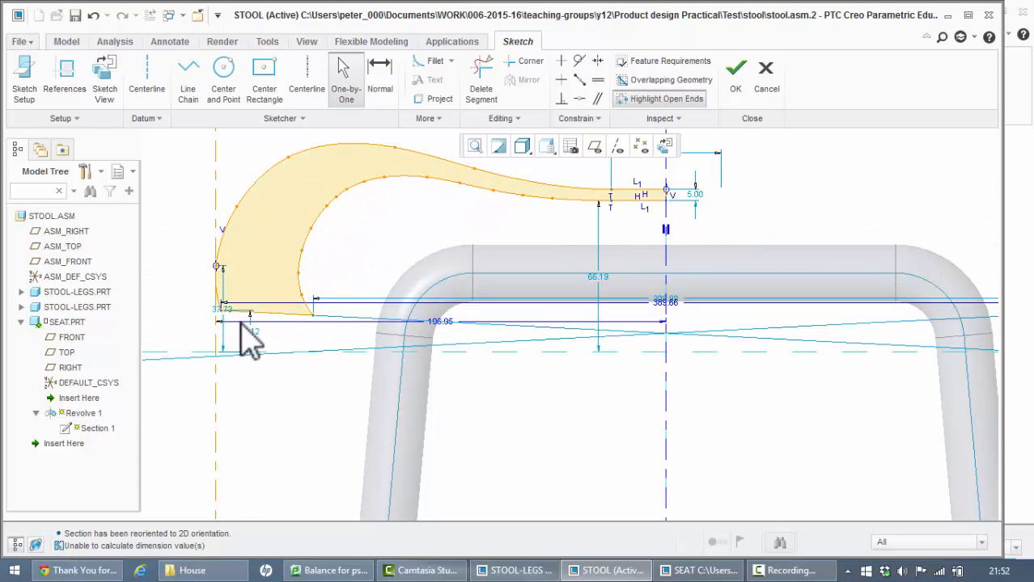
{"action": "mouse_move", "coordinate": [217, 267]}
{"action": "left_mouse_down"}
{"action": "mouse_move", "coordinate": [224, 279]}
{"action": "mouse_move", "coordinate": [283, 280]}
{"action": "left_mouse_up"}
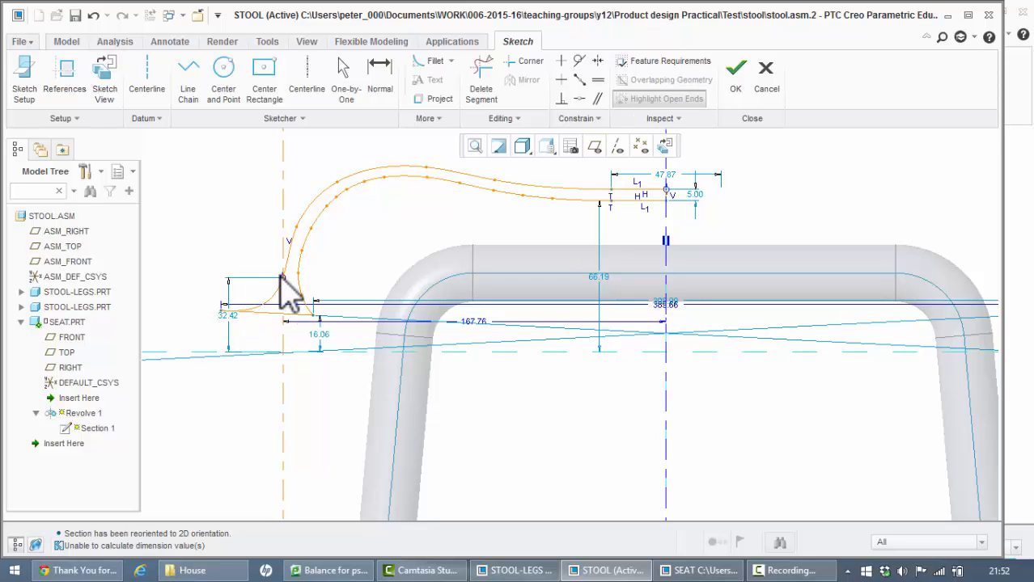
{"action": "left_click", "coordinate": [220, 309]}
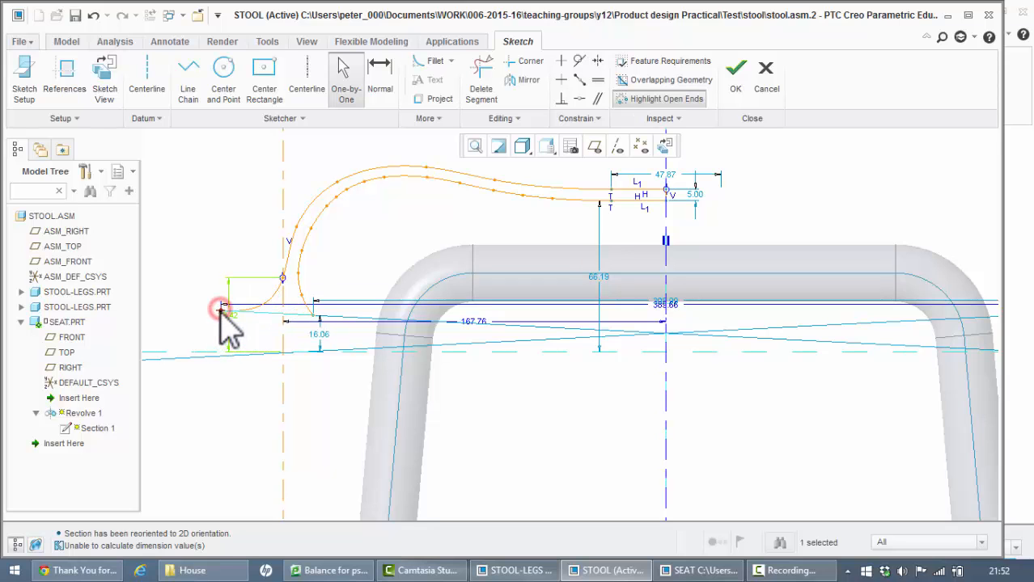
{"action": "left_click_drag", "start_coordinate": [225, 317], "coordinate": [300, 319]}
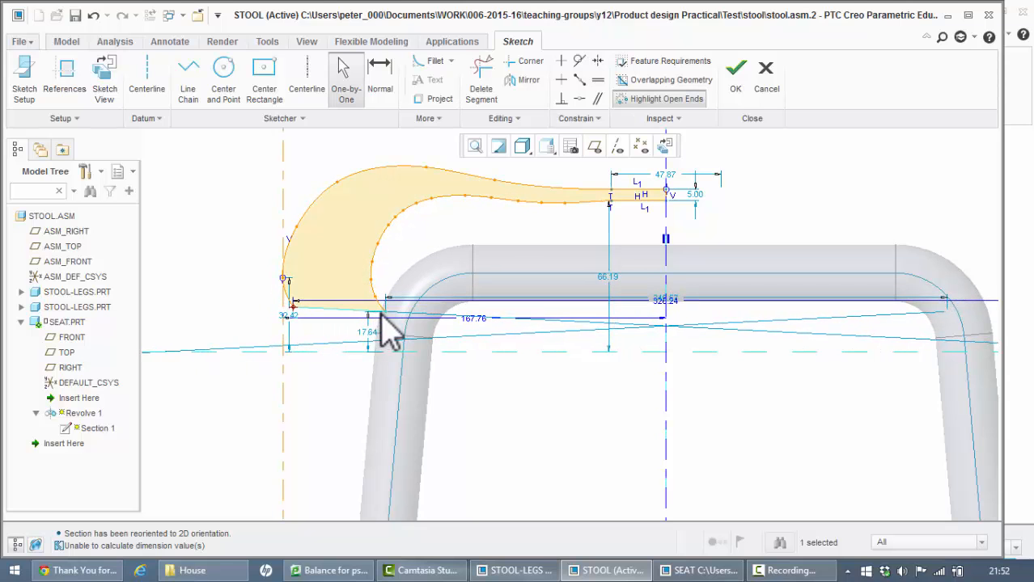
{"action": "mouse_move", "coordinate": [386, 321]}
{"action": "left_mouse_down"}
{"action": "mouse_move", "coordinate": [358, 308]}
{"action": "mouse_move", "coordinate": [384, 321]}
{"action": "mouse_move", "coordinate": [300, 317]}
{"action": "left_mouse_up"}
{"action": "left_click", "coordinate": [229, 294]}
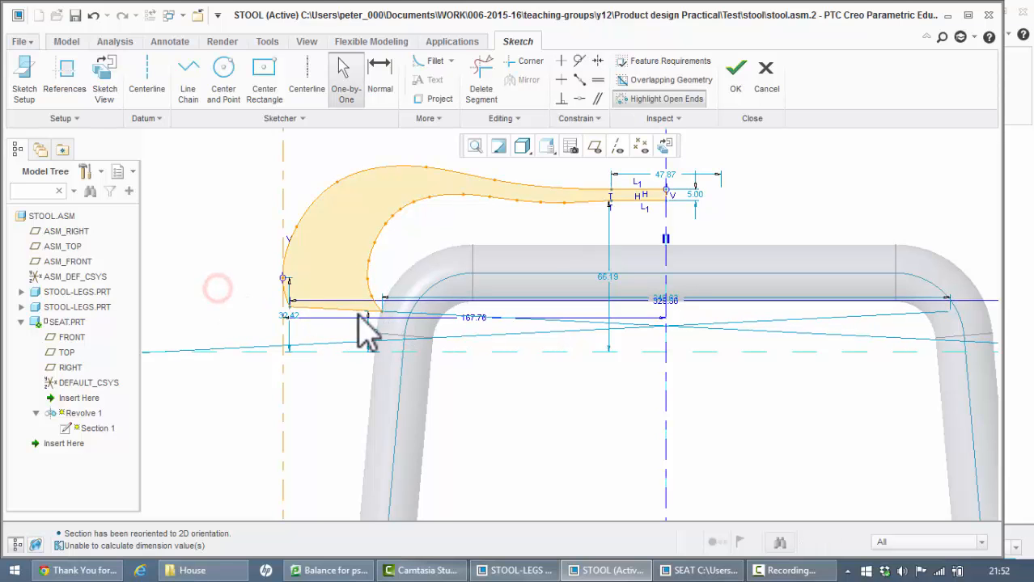
{"action": "mouse_move", "coordinate": [381, 314]}
{"action": "left_mouse_down"}
{"action": "mouse_move", "coordinate": [313, 310]}
{"action": "mouse_move", "coordinate": [291, 334]}
{"action": "left_mouse_up"}
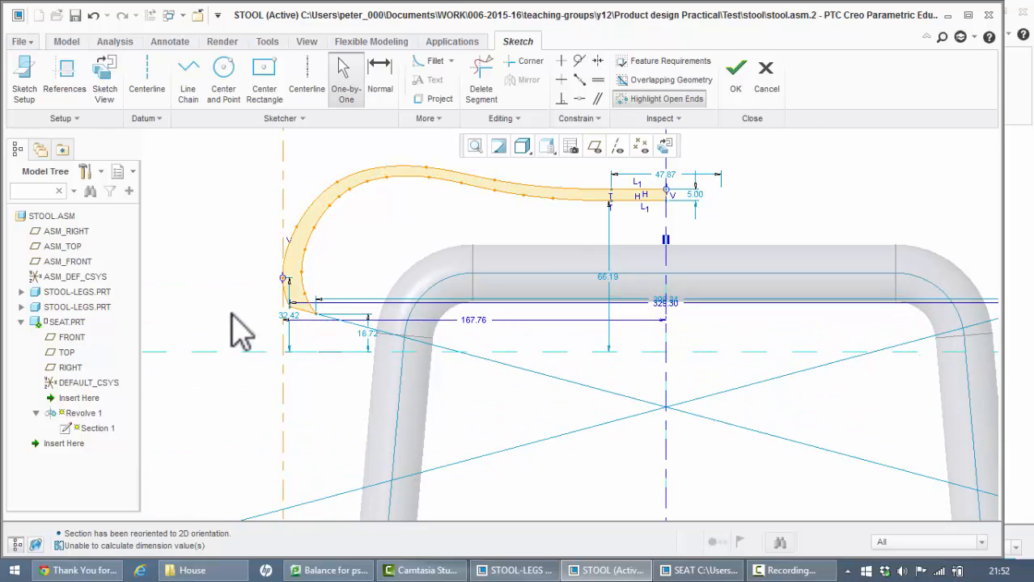
{"action": "left_click", "coordinate": [734, 74]}
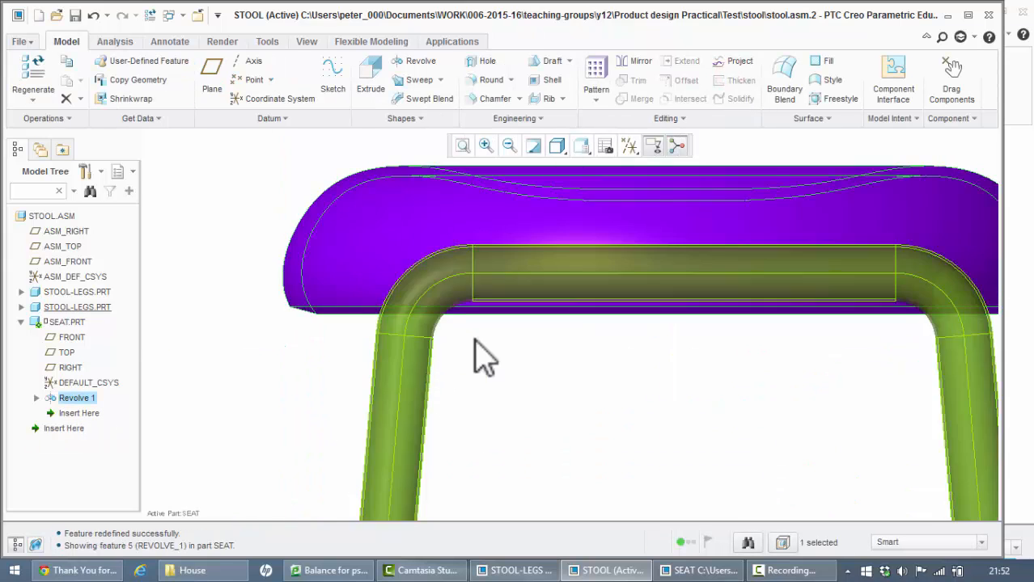
{"action": "left_click", "coordinate": [221, 361]}
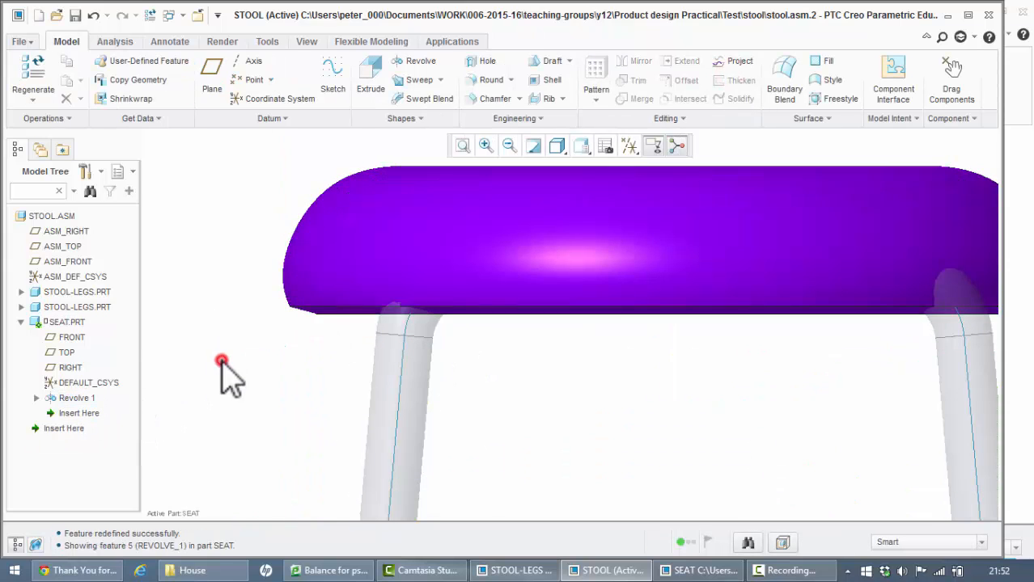
Check the reshaped seat in the ISOMETRIC view and reactivate the top-level STOOL.ASM assembly.
{"action": "left_click", "coordinate": [582, 149]}
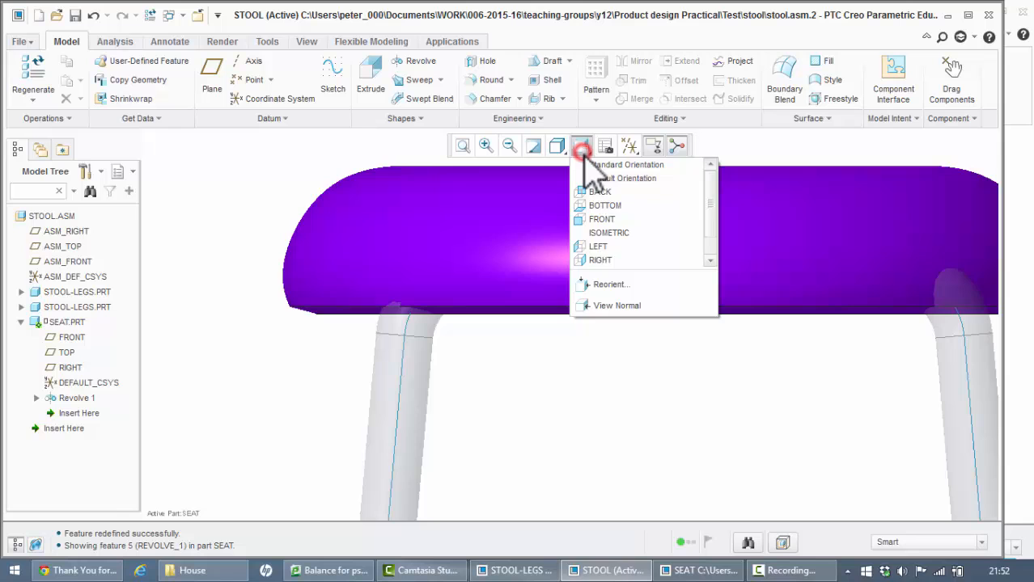
{"action": "left_click", "coordinate": [608, 232]}
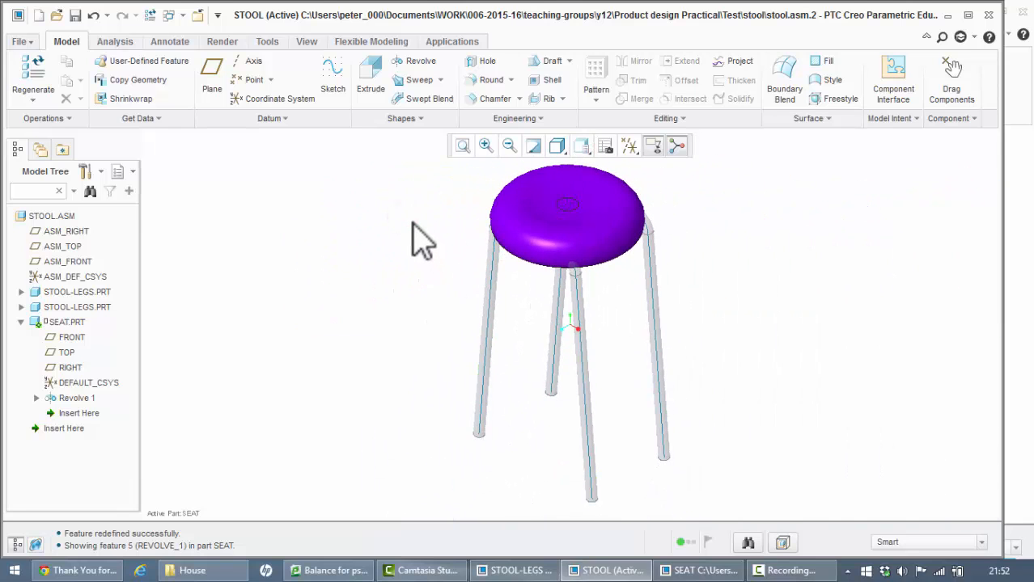
{"action": "middle_click_drag", "start_coordinate": [412, 224], "coordinate": [480, 201]}
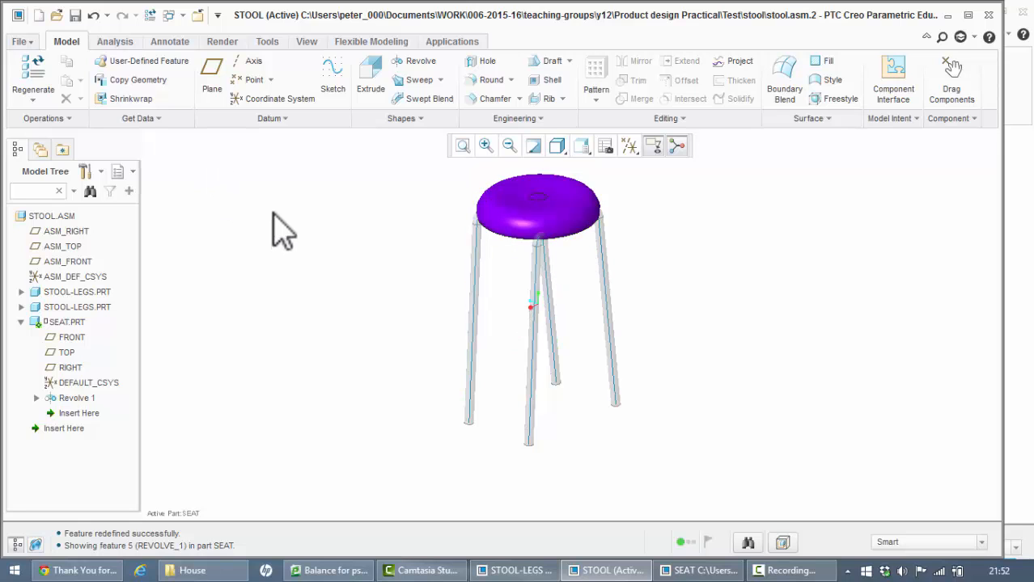
{"action": "left_click", "coordinate": [47, 216]}
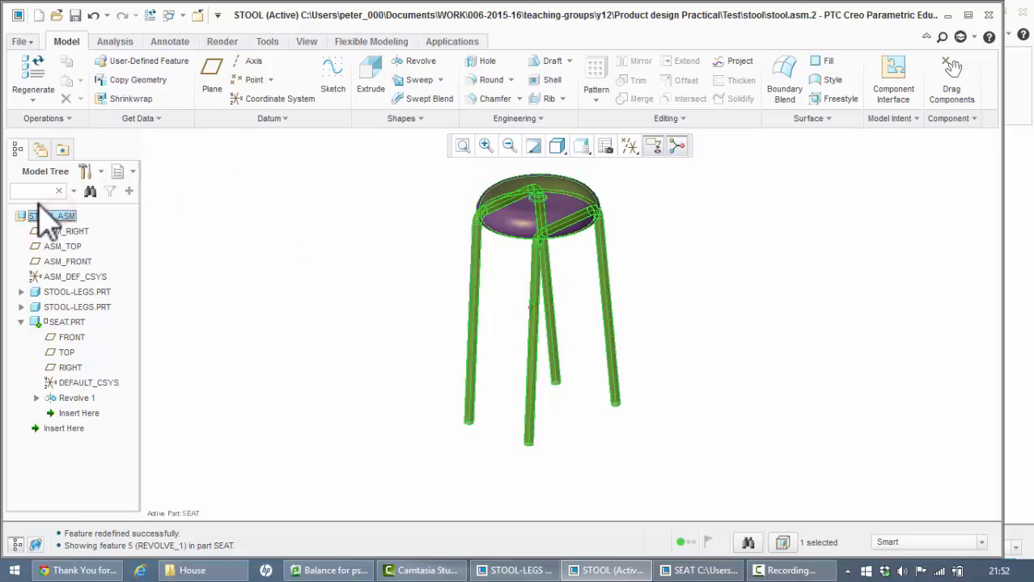
{"action": "right_click", "coordinate": [71, 227]}
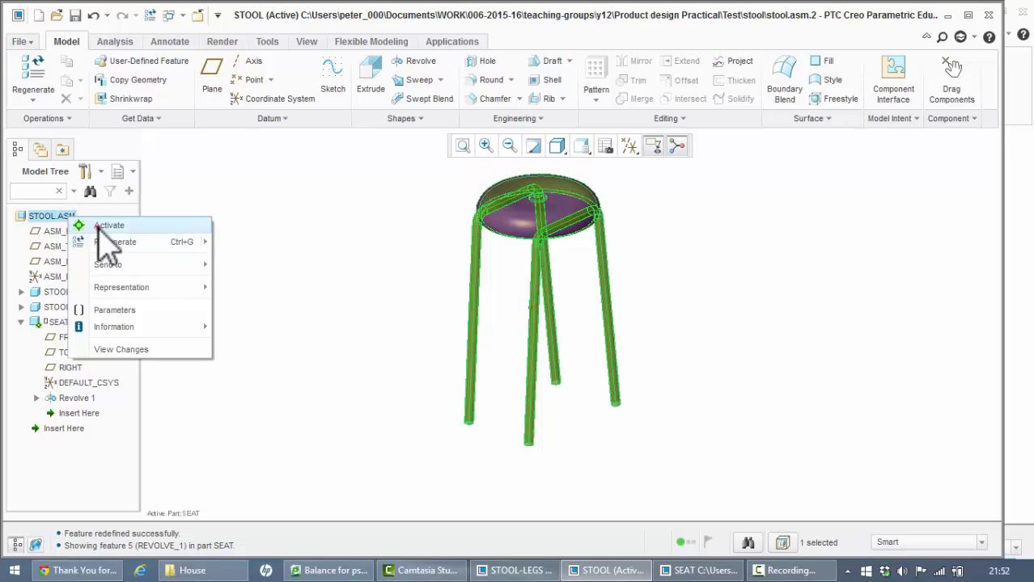
{"action": "left_click", "coordinate": [99, 224]}
{"action": "left_click", "coordinate": [267, 246]}
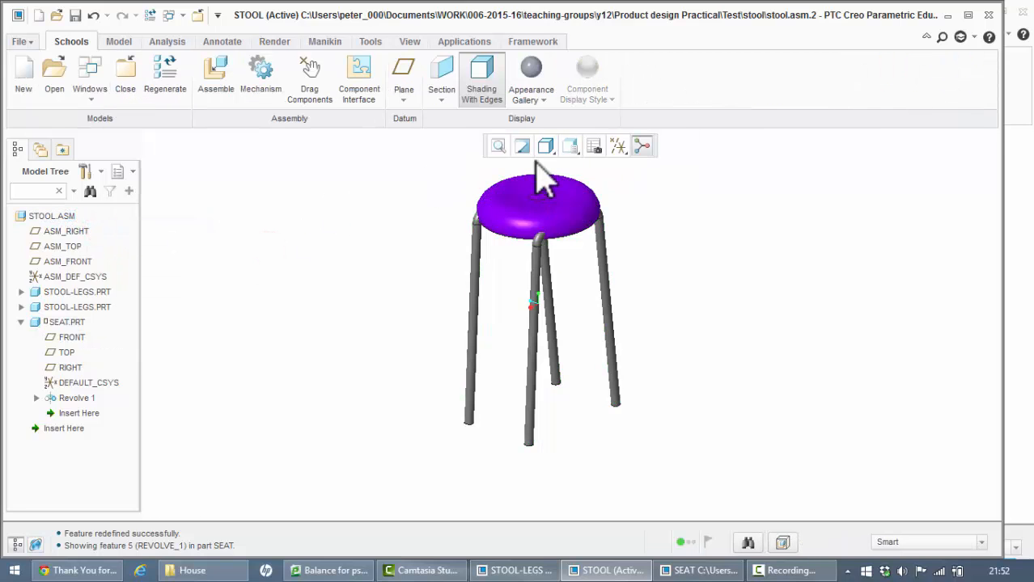
Show the whole stool in the ISOMETRIC view and save the assembly.
{"action": "left_click", "coordinate": [570, 147]}
{"action": "left_click", "coordinate": [579, 232]}
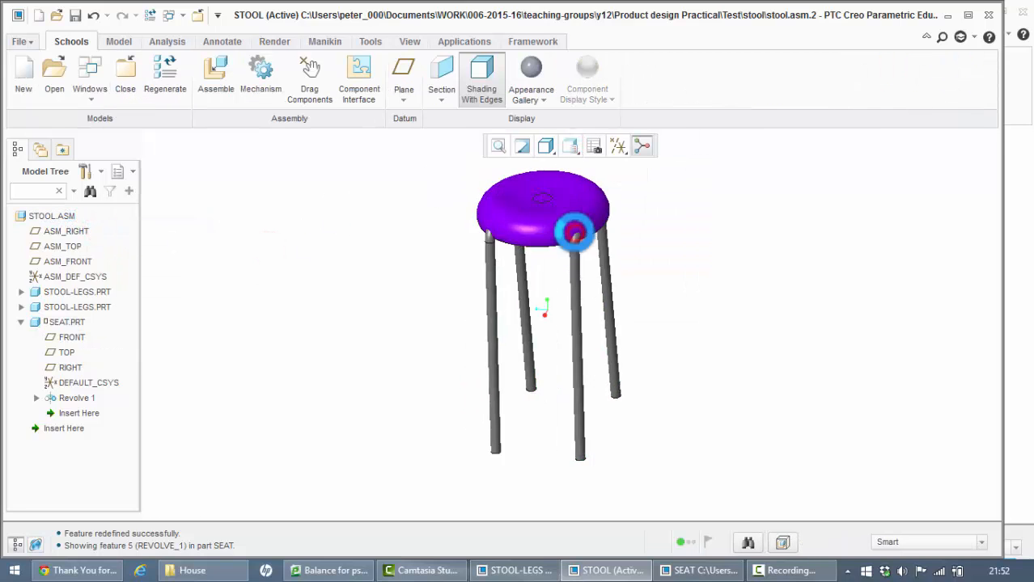
{"action": "left_click", "coordinate": [497, 145]}
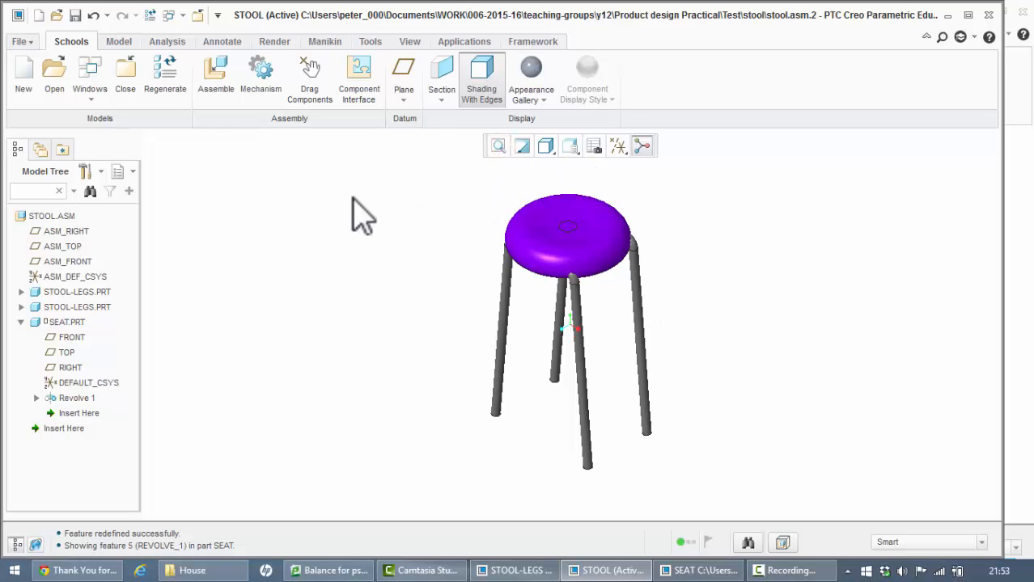
{"action": "left_click", "coordinate": [75, 15]}
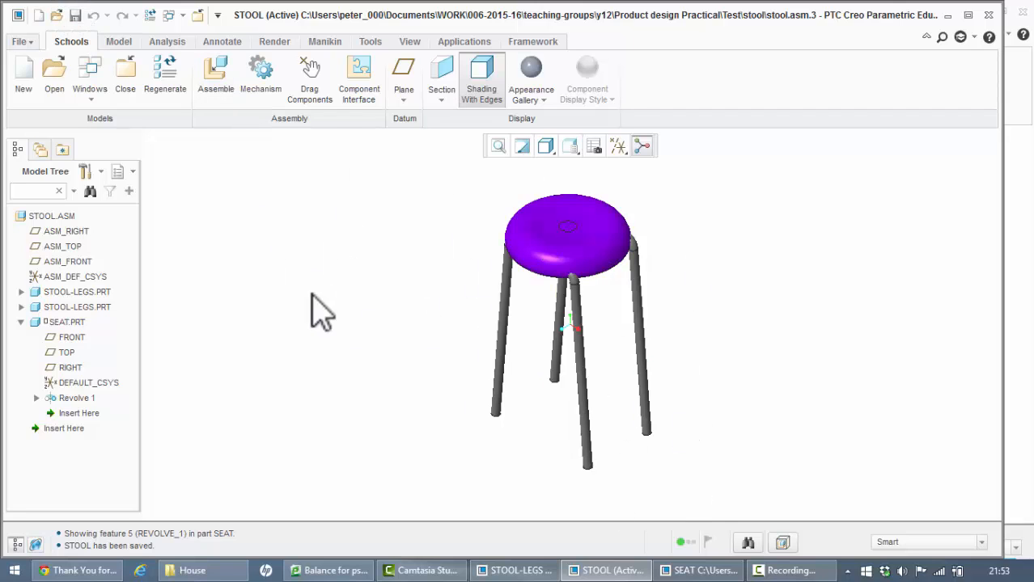
Render the stool from a low side angle as a preview image and close the image without saving it.
{"action": "mouse_move", "coordinate": [443, 305]}
{"action": "middle_mouse_down"}
{"action": "mouse_move", "coordinate": [449, 271]}
{"action": "mouse_move", "coordinate": [383, 279]}
{"action": "mouse_move", "coordinate": [392, 279]}
{"action": "middle_mouse_up"}
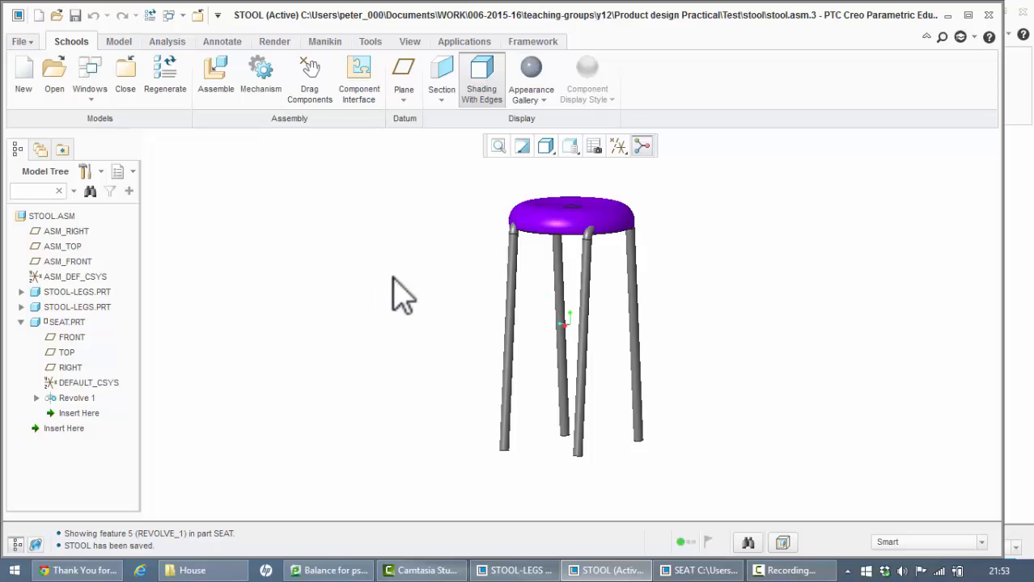
{"action": "left_click", "coordinate": [274, 41]}
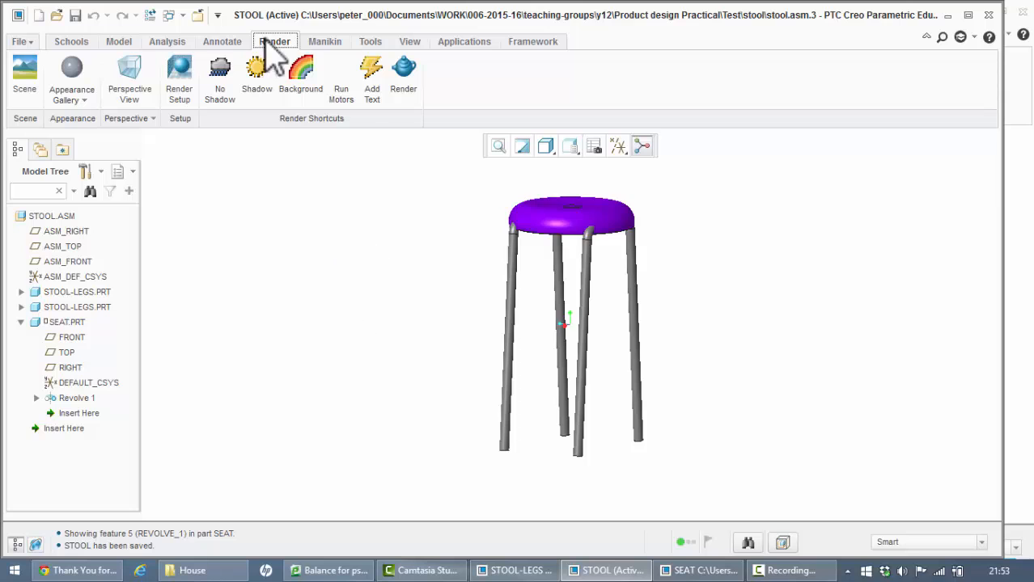
{"action": "left_click", "coordinate": [406, 77]}
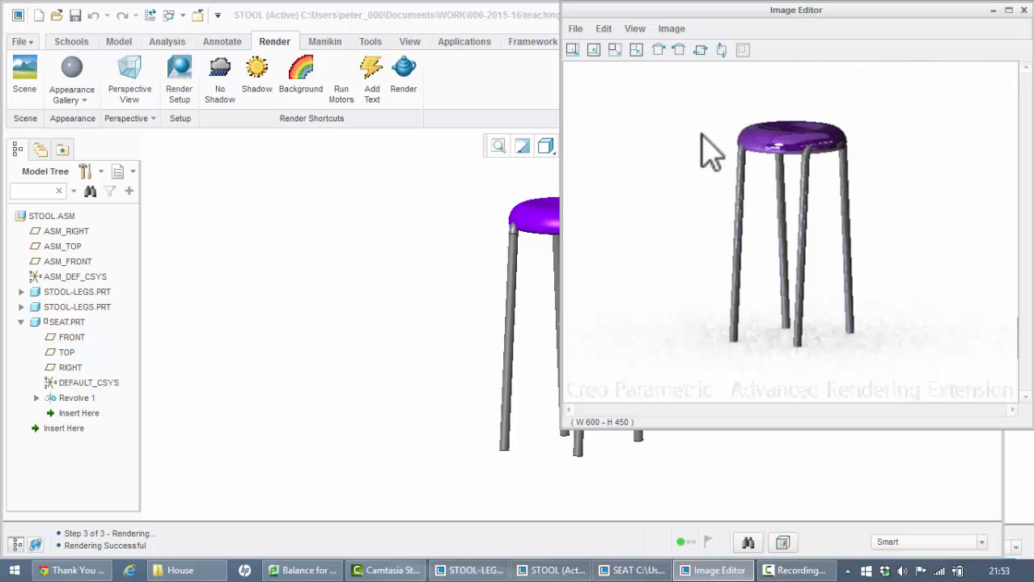
{"action": "left_click", "coordinate": [1023, 10]}
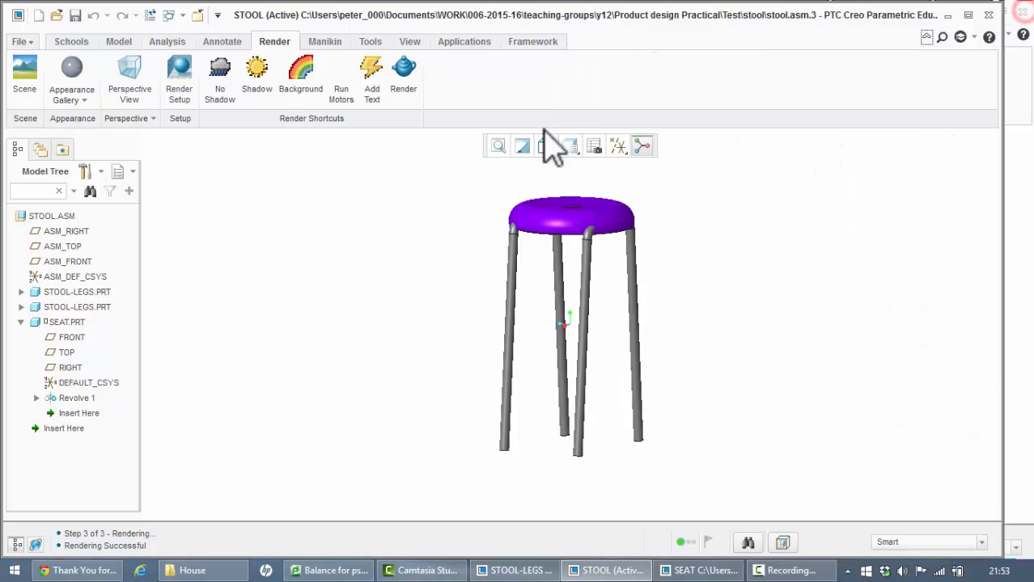
Set the render quality to Maximum and disable the text watermark in the render setup.
{"action": "left_click", "coordinate": [180, 93]}
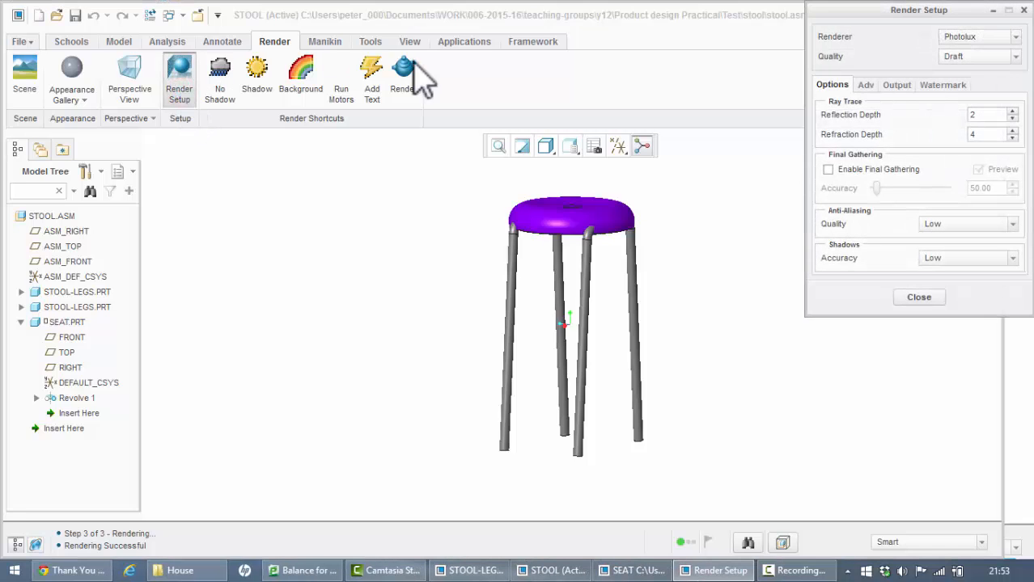
{"action": "left_click", "coordinate": [1016, 57]}
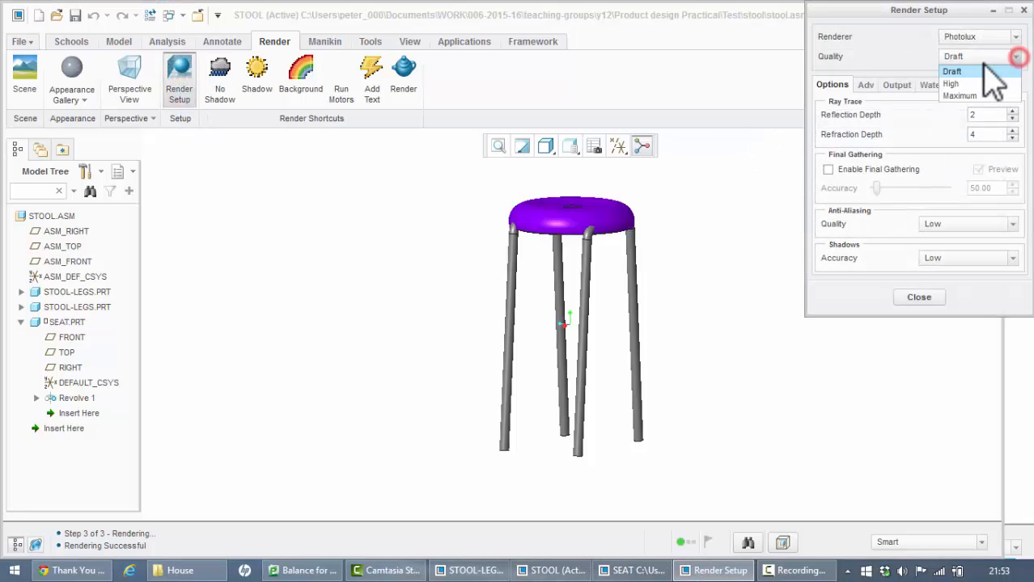
{"action": "left_click", "coordinate": [973, 96]}
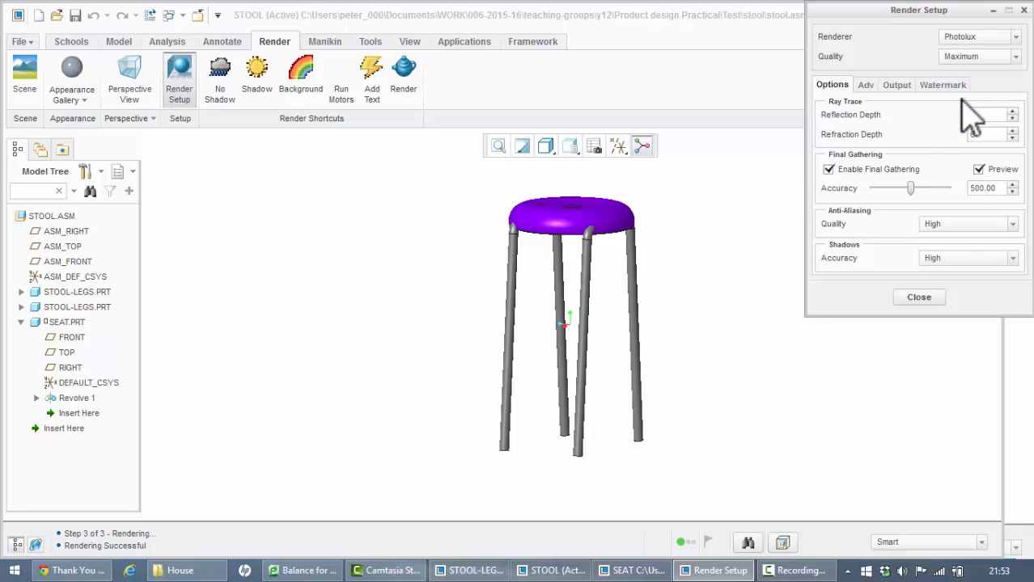
{"action": "left_click", "coordinate": [930, 84]}
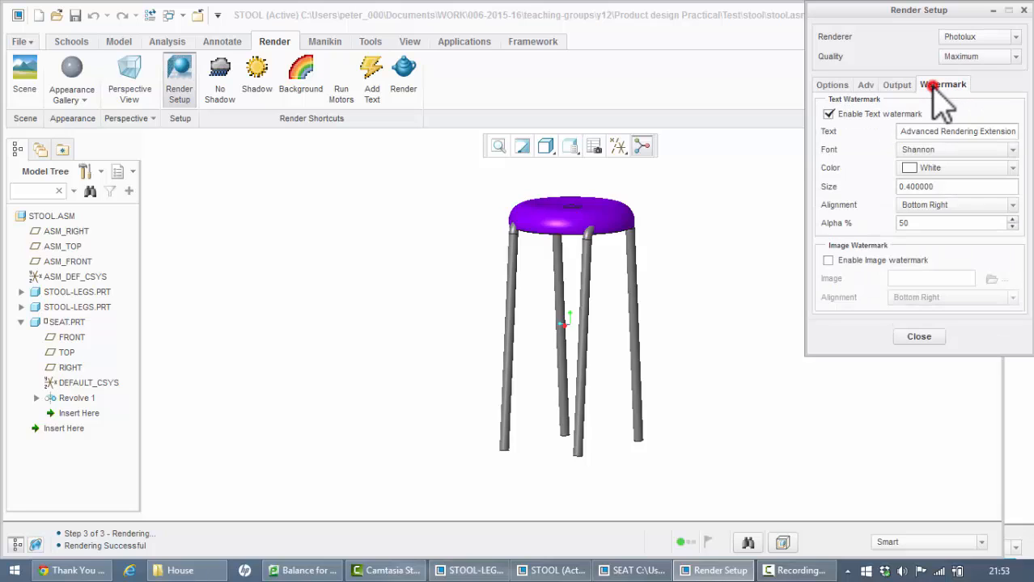
{"action": "left_click", "coordinate": [828, 114]}
Set the render output to a JPEG file instead of a new window.
{"action": "left_click", "coordinate": [896, 84]}
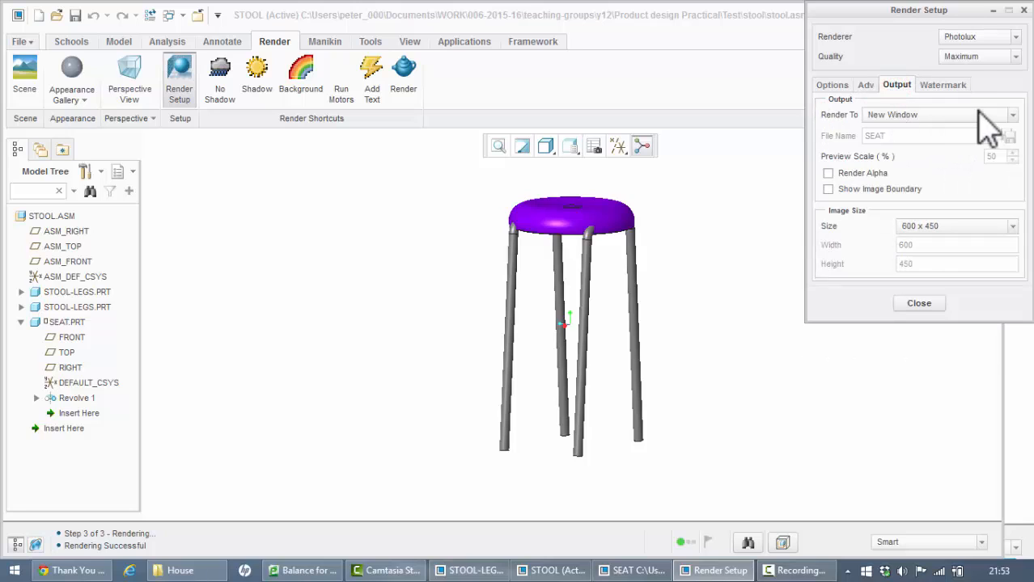
{"action": "left_click", "coordinate": [1012, 115]}
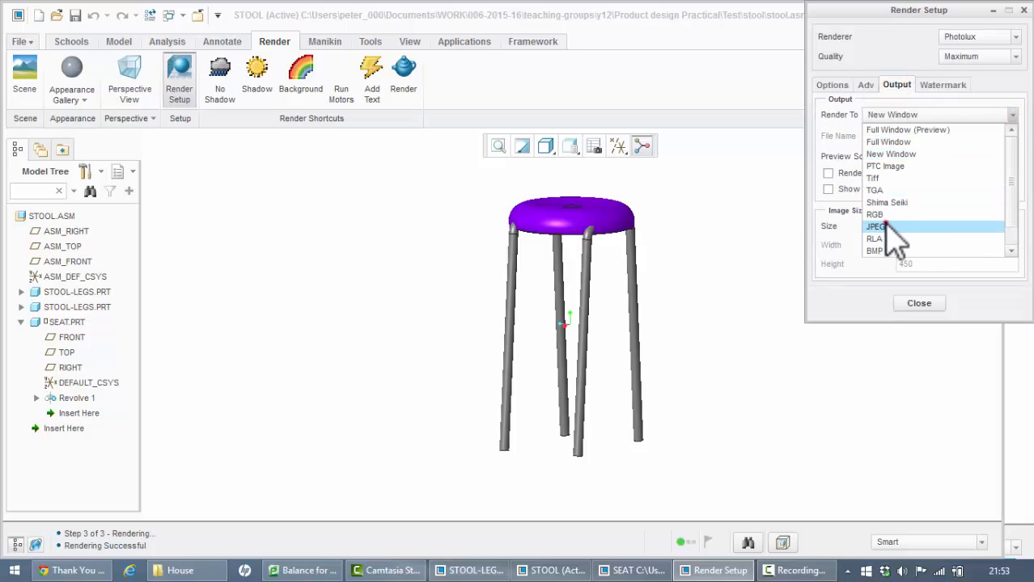
{"action": "left_click", "coordinate": [882, 226]}
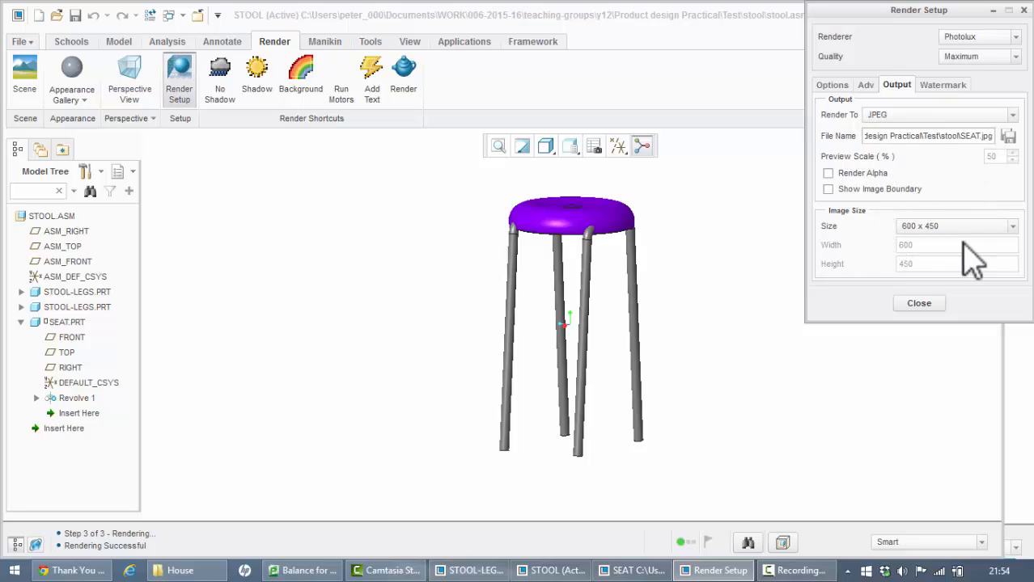
Set the rendered image size to Workstation, 1280 x 1024, and close the render setup after checking the ray-tracing and advanced settings.
{"action": "left_click", "coordinate": [1012, 226]}
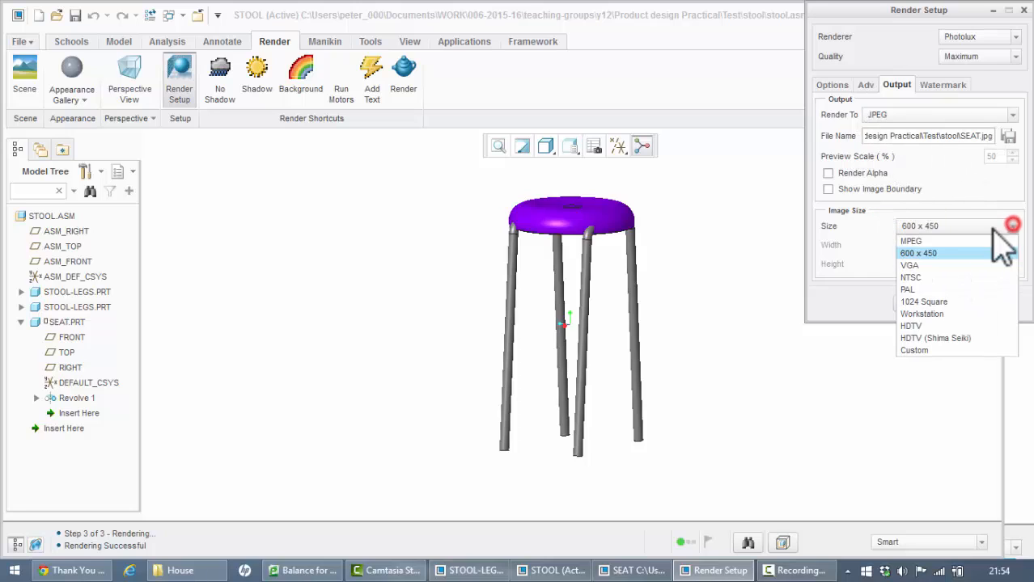
{"action": "left_click", "coordinate": [928, 301]}
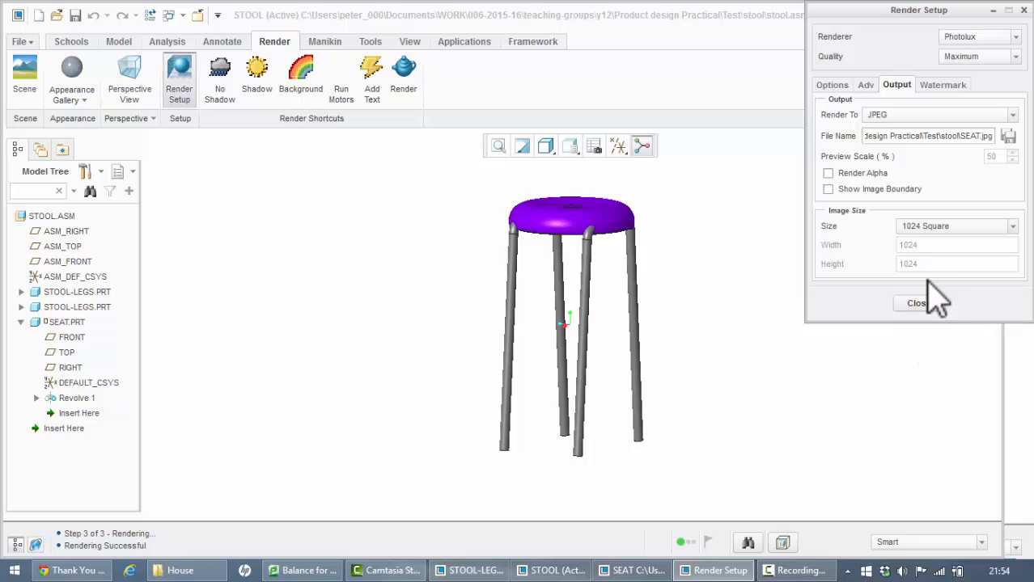
{"action": "left_click", "coordinate": [1012, 226]}
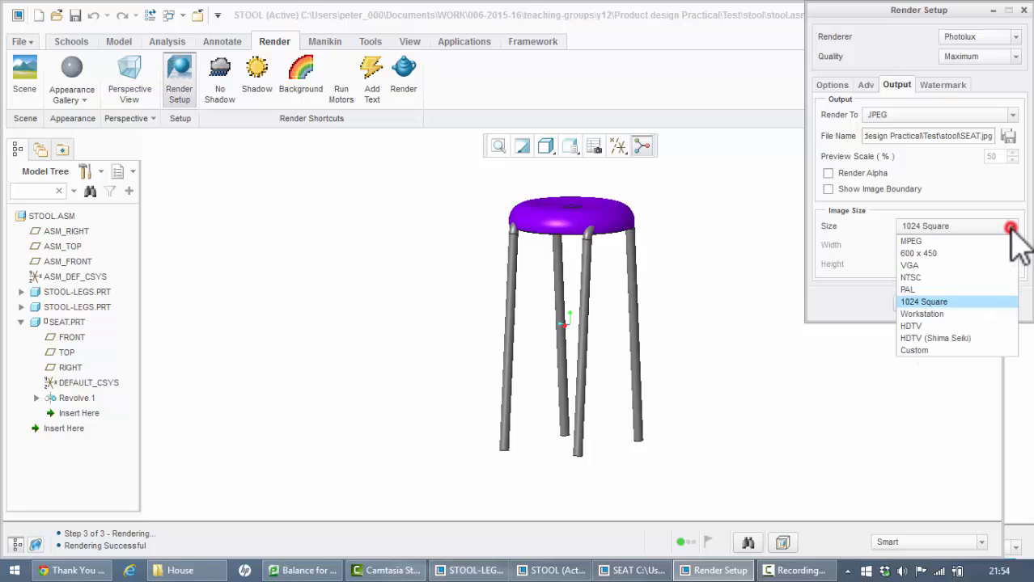
{"action": "left_click", "coordinate": [948, 314]}
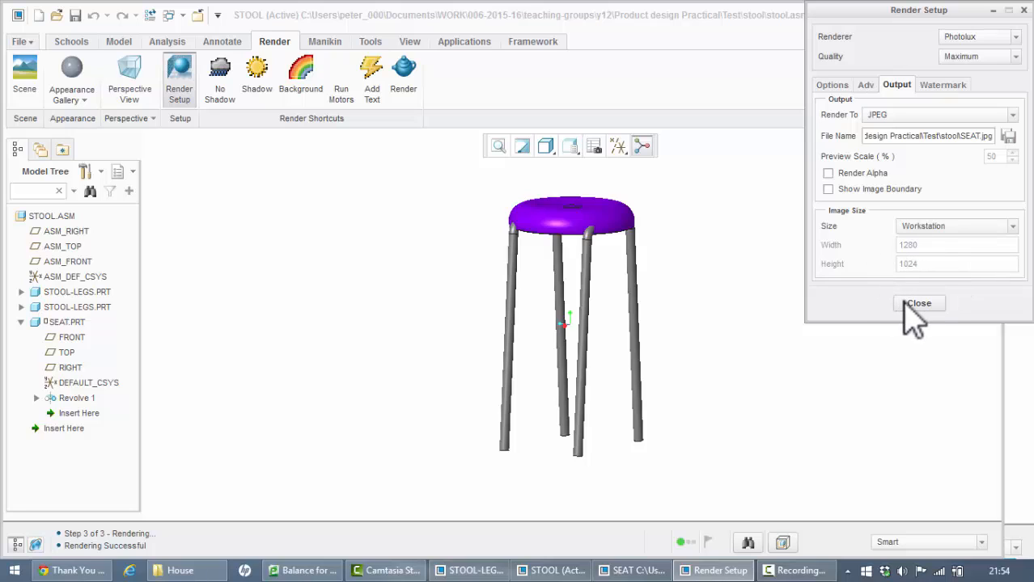
{"action": "left_click", "coordinate": [832, 85]}
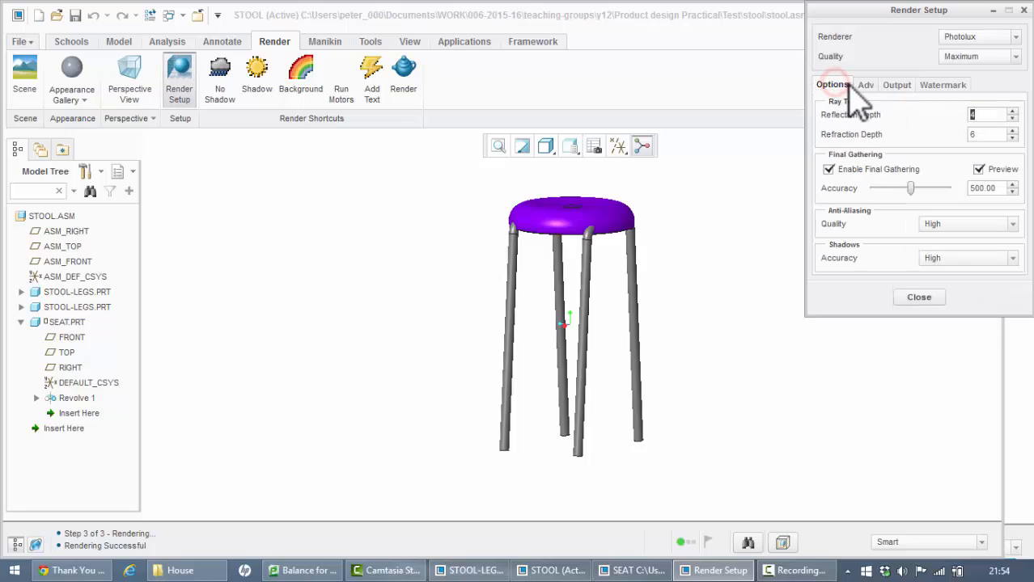
{"action": "left_click", "coordinate": [863, 85]}
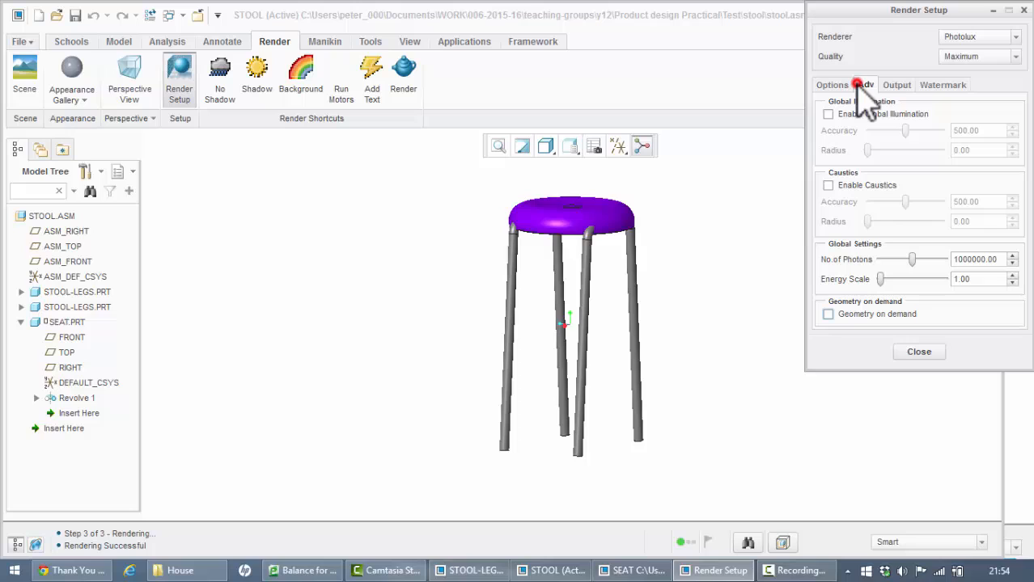
{"action": "left_click", "coordinate": [918, 353]}
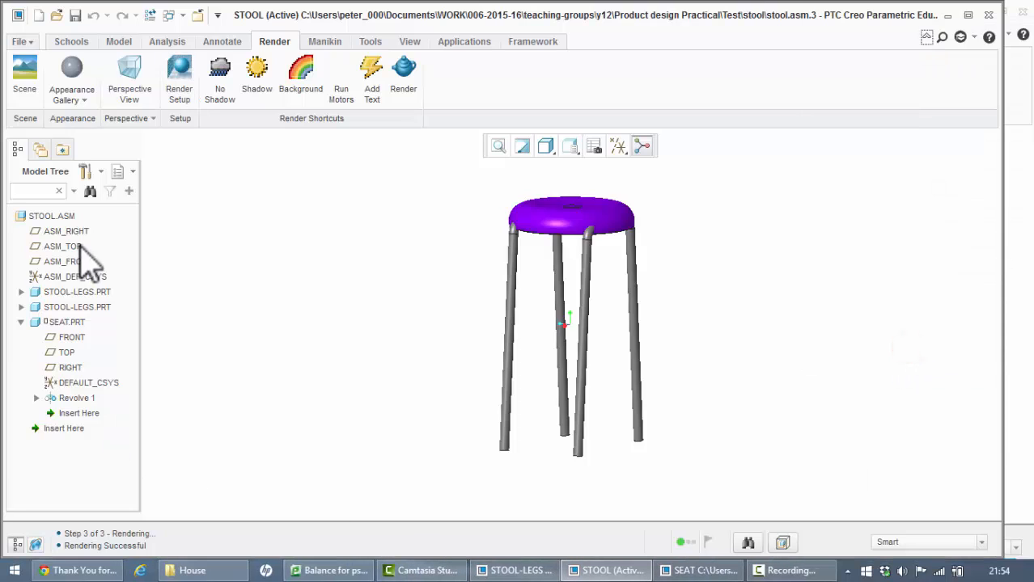
Render the stool in perspective view from a low side angle and inspect the rendered image from legs to seat in an enlarged window.
{"action": "left_click", "coordinate": [133, 91]}
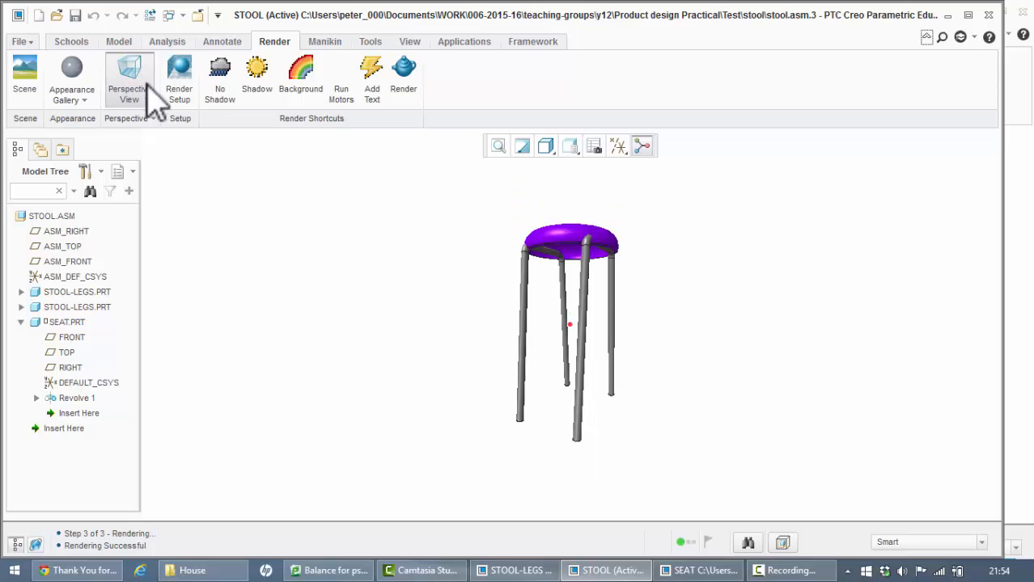
{"action": "mouse_move", "coordinate": [402, 283]}
{"action": "middle_mouse_down"}
{"action": "mouse_move", "coordinate": [392, 304]}
{"action": "mouse_move", "coordinate": [428, 291]}
{"action": "mouse_move", "coordinate": [400, 277]}
{"action": "mouse_move", "coordinate": [351, 291]}
{"action": "mouse_move", "coordinate": [334, 278]}
{"action": "mouse_move", "coordinate": [338, 301]}
{"action": "mouse_move", "coordinate": [354, 291]}
{"action": "mouse_move", "coordinate": [336, 285]}
{"action": "middle_mouse_up"}
{"action": "left_click", "coordinate": [404, 85]}
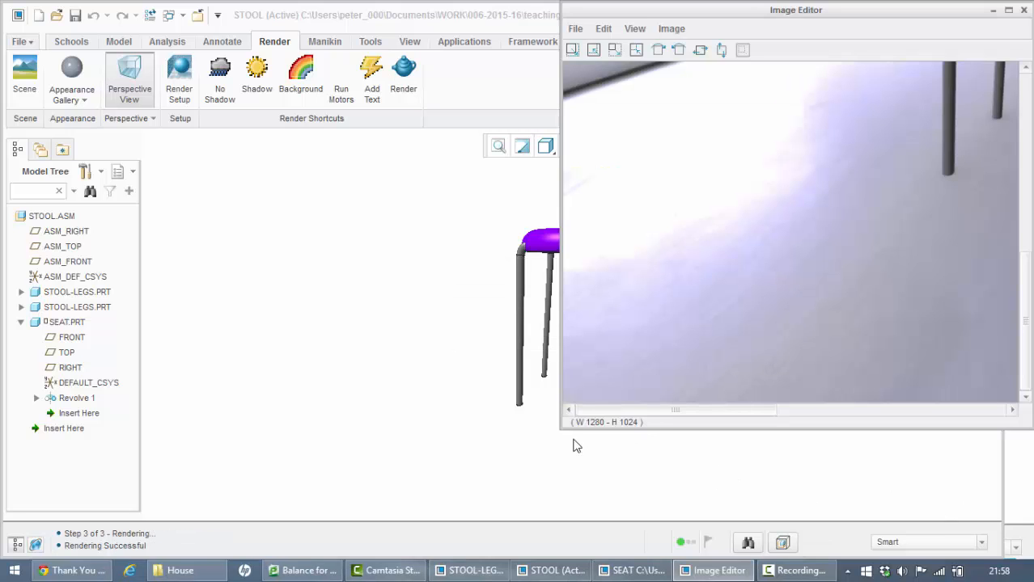
{"action": "left_click_drag", "start_coordinate": [562, 422], "coordinate": [143, 516]}
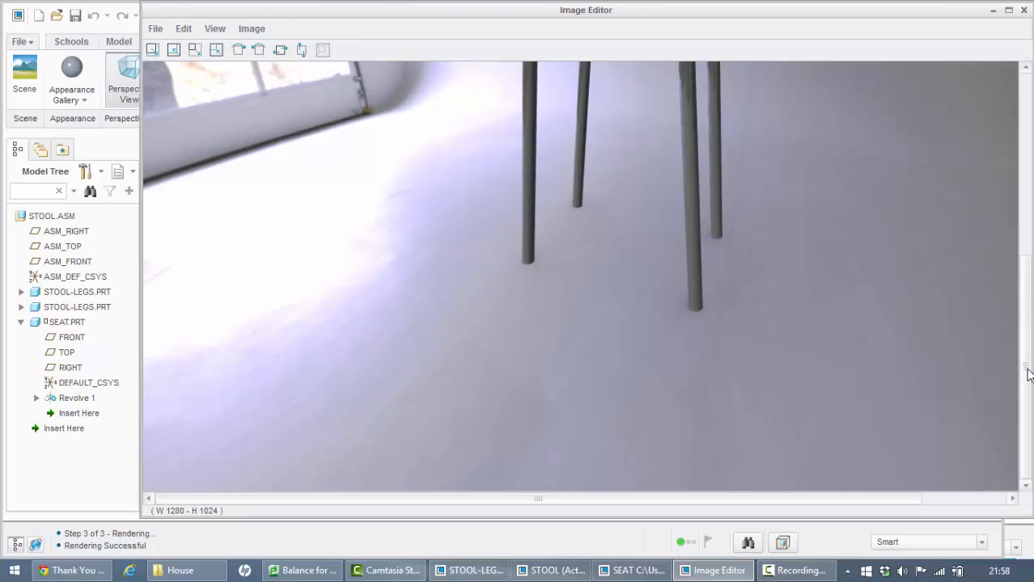
{"action": "left_click_drag", "start_coordinate": [1027, 370], "coordinate": [1020, 276]}
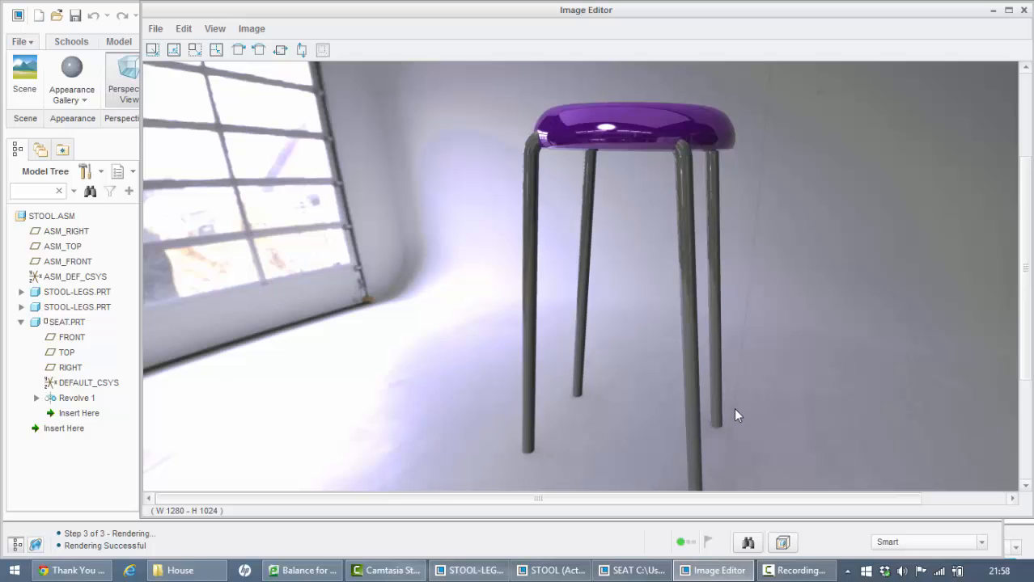
Minimise the rendered image, turn the stool slightly and save the stool assembly.
{"action": "left_click", "coordinate": [990, 10]}
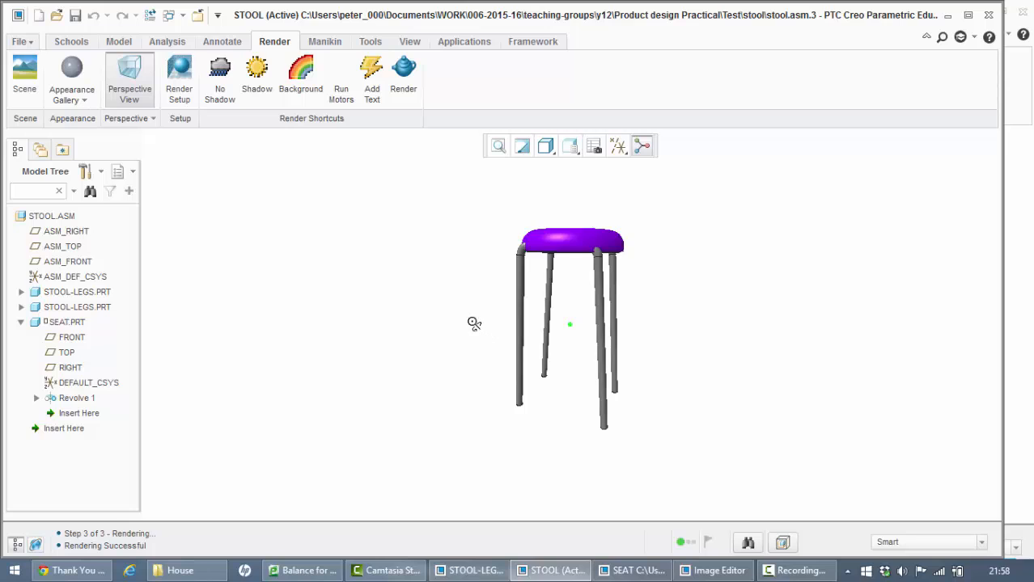
{"action": "mouse_move", "coordinate": [473, 323]}
{"action": "middle_mouse_down"}
{"action": "mouse_move", "coordinate": [466, 330]}
{"action": "mouse_move", "coordinate": [478, 340]}
{"action": "mouse_move", "coordinate": [474, 326]}
{"action": "middle_mouse_up"}
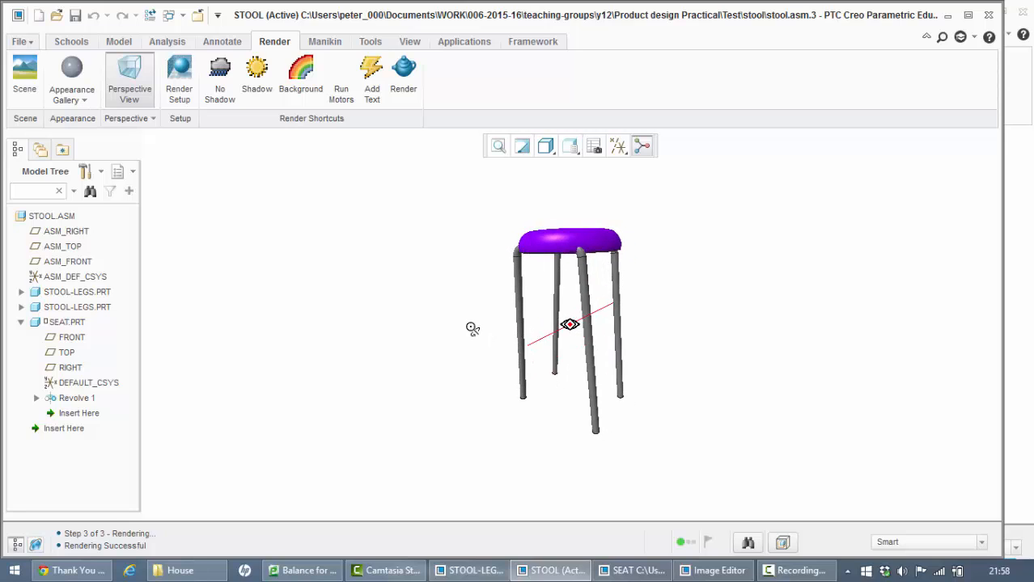
{"action": "left_click", "coordinate": [76, 16]}
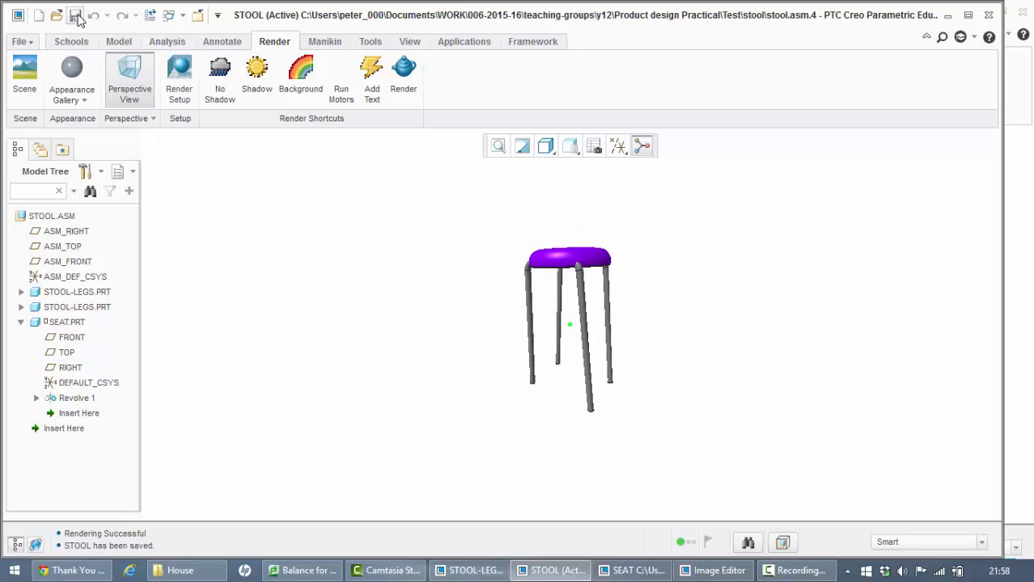